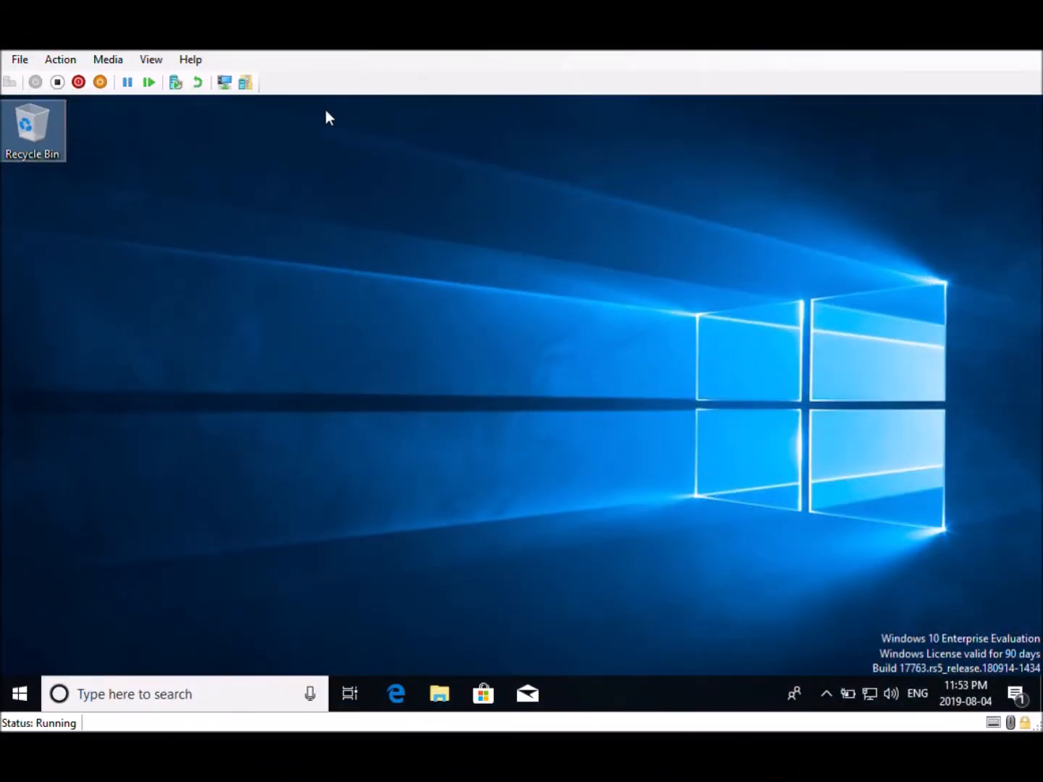
Open the web browser and search the web for system workbench
{"action": "left_click", "coordinate": [401, 698]}
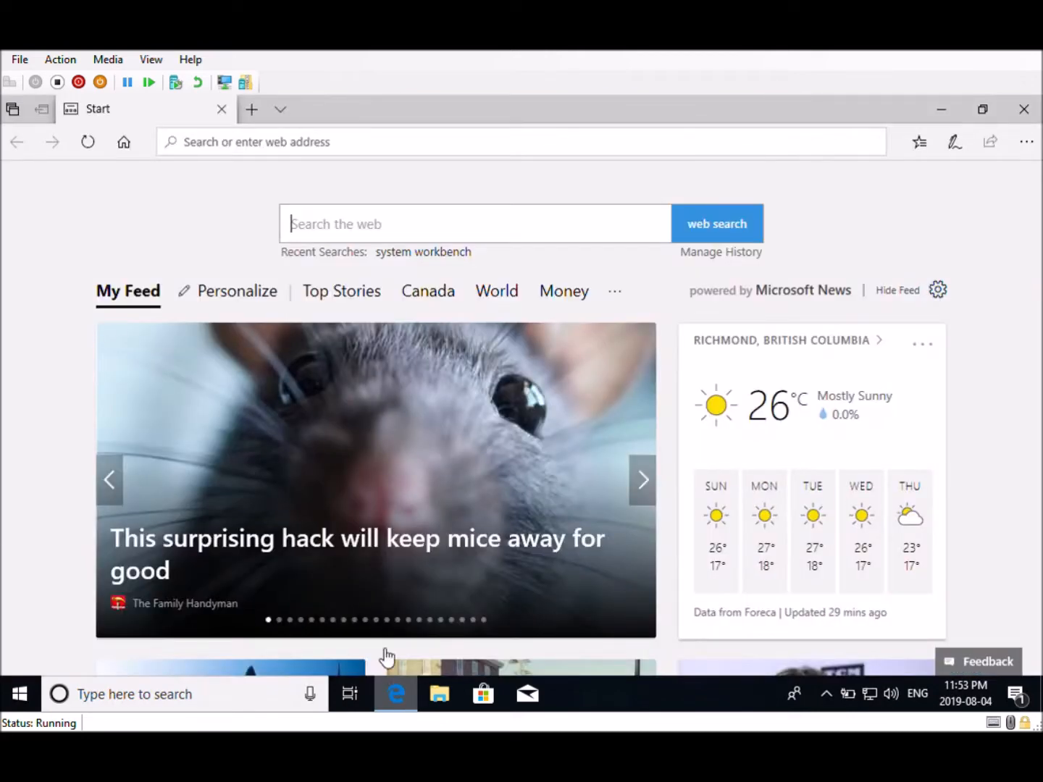
{"action": "left_click", "coordinate": [288, 147]}
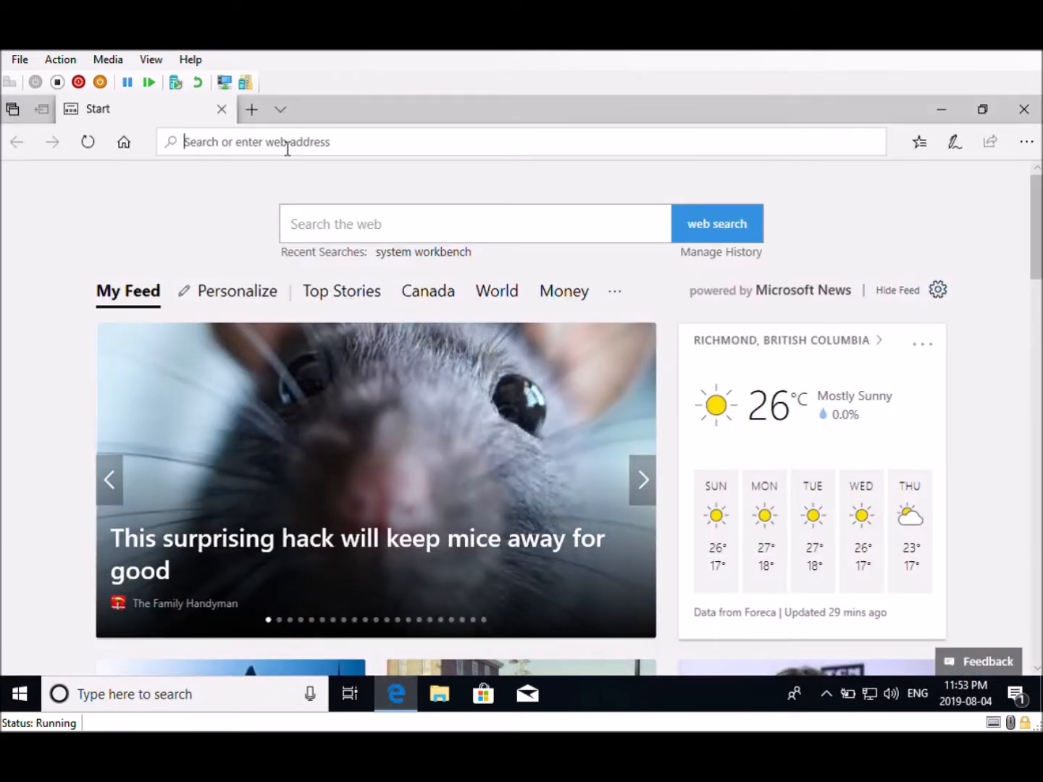
{"action": "type", "text": "system "}
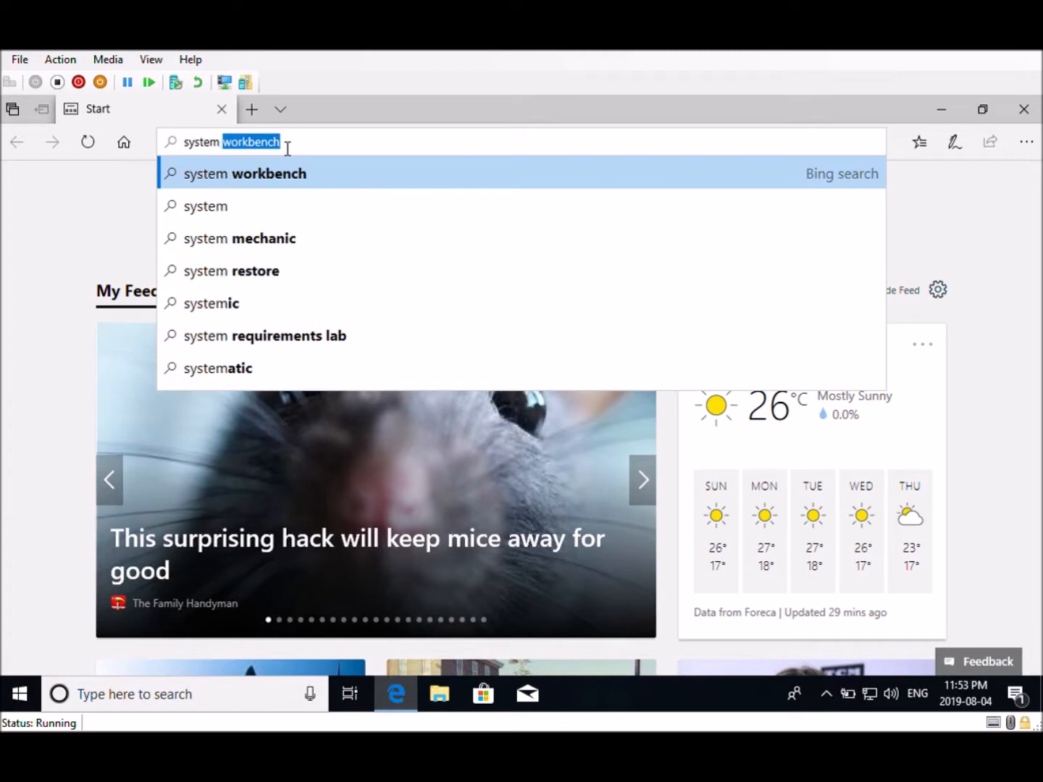
{"action": "type", "text": "workbe"}
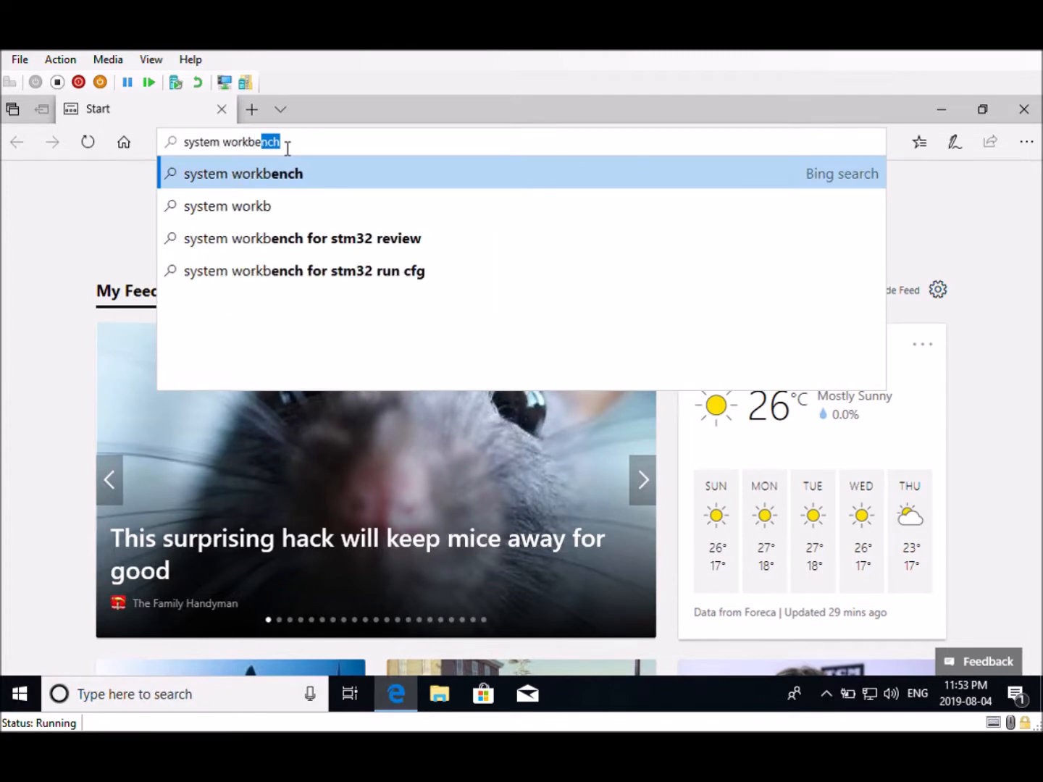
{"action": "type", "text": "nch"}
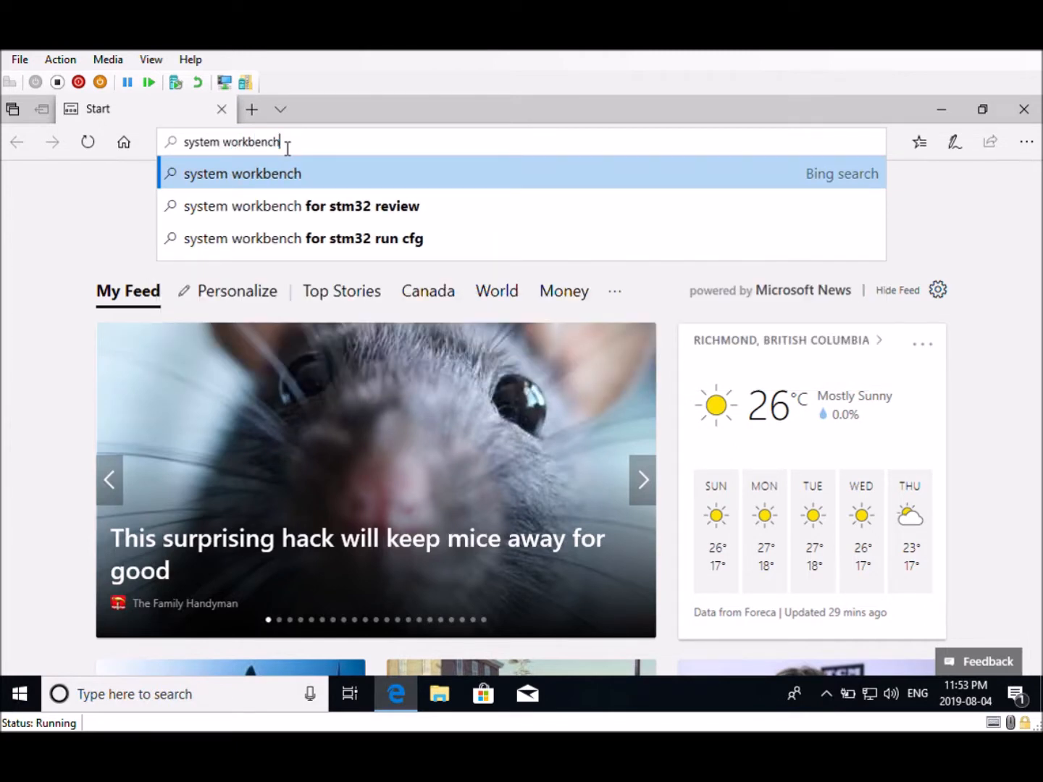
{"action": "key", "text": "Return"}
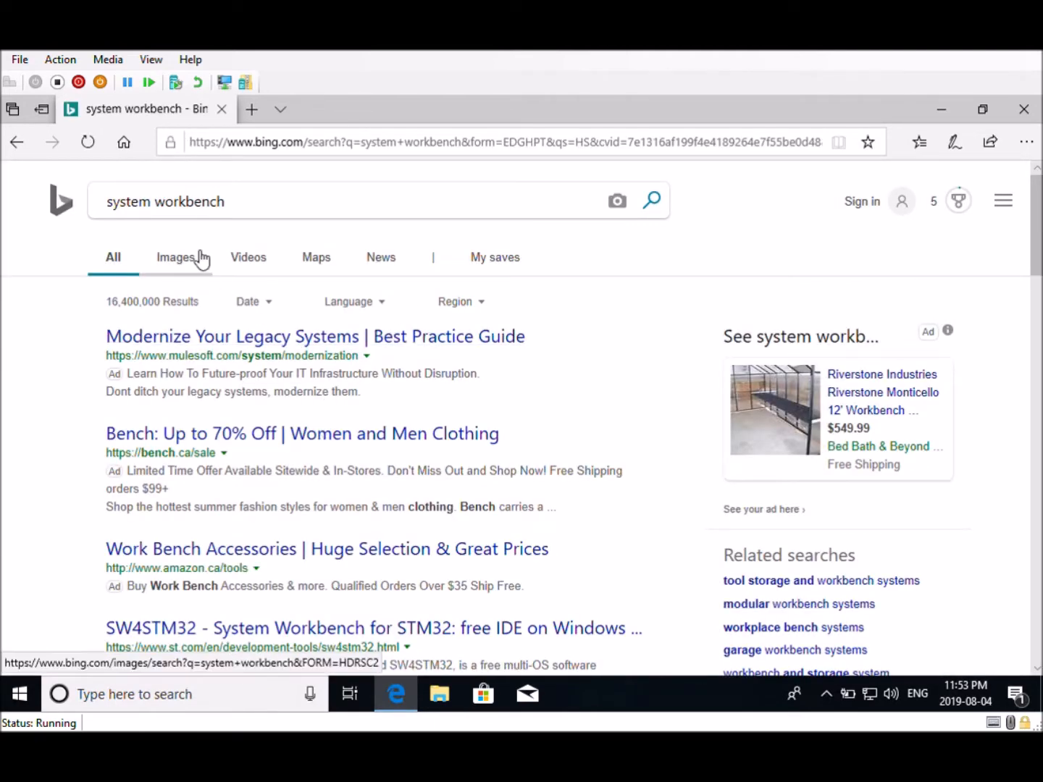
Open the OpenSTM32 Community Site result for System Workbench for STM32
{"action": "scroll", "coordinate": [326, 623], "scroll_direction": "down", "scroll_amount": 3}
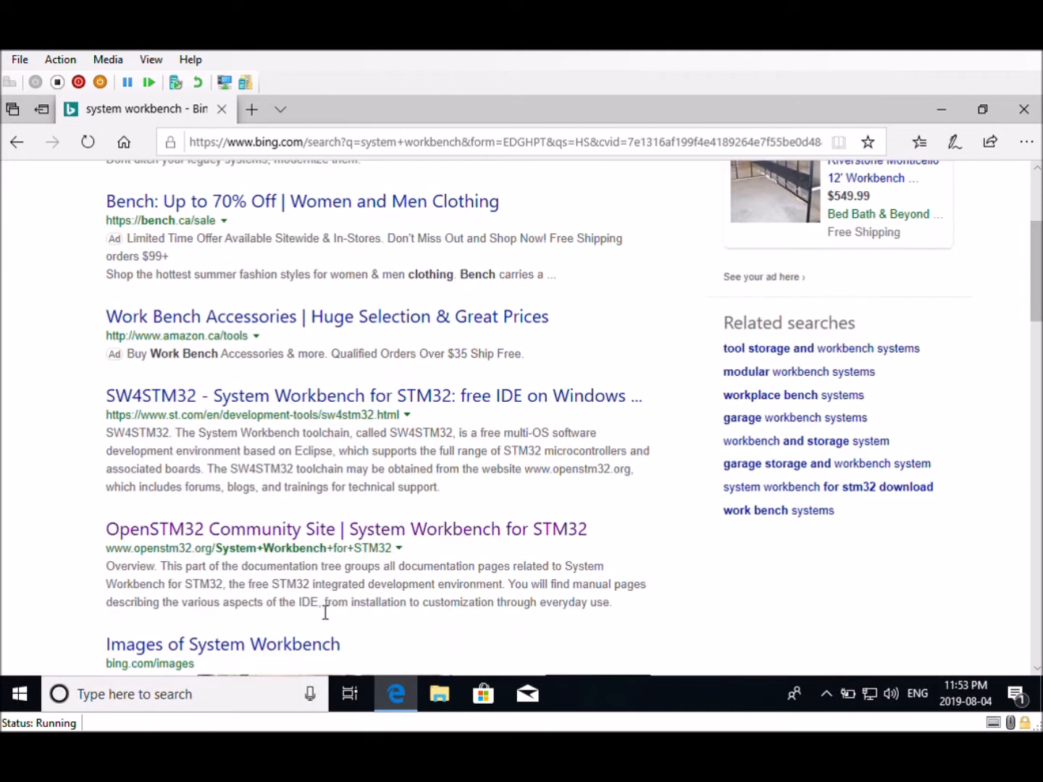
{"action": "left_click", "coordinate": [313, 534]}
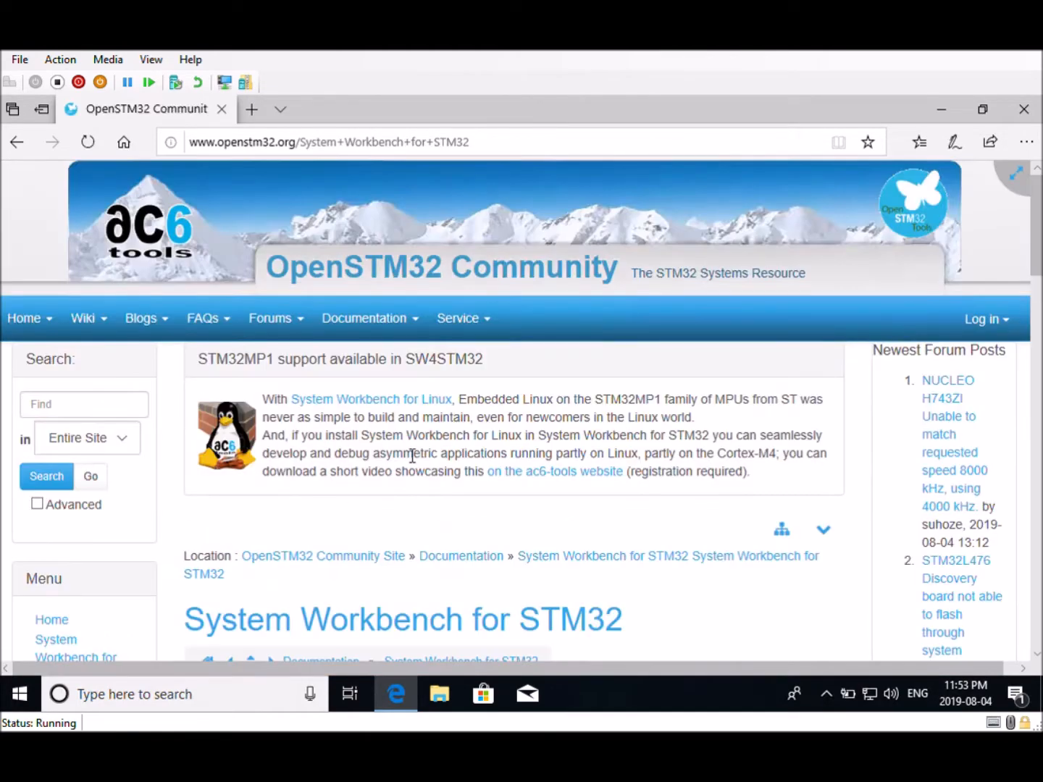
{"action": "scroll", "coordinate": [408, 446], "scroll_direction": "down", "scroll_amount": 4}
{"action": "scroll", "coordinate": [408, 442], "scroll_direction": "up", "scroll_amount": 3}
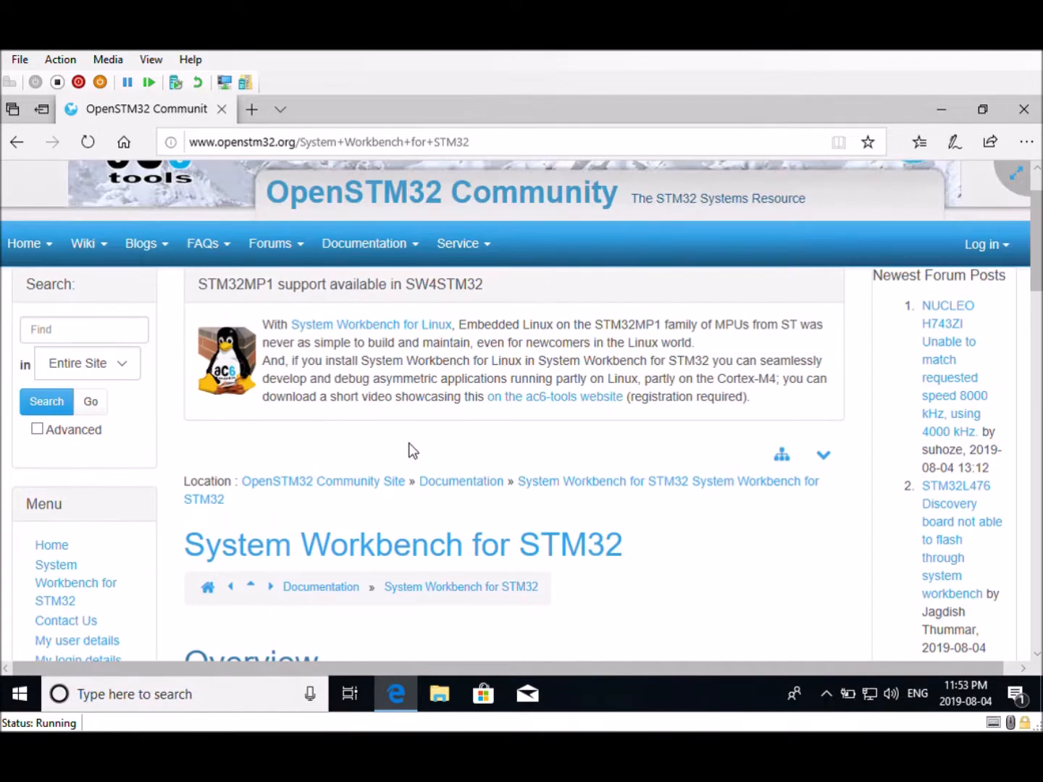
Log in to the OpenSTM32 site with the account username and password
{"action": "left_click", "coordinate": [998, 250]}
{"action": "scroll", "coordinate": [832, 310], "scroll_direction": "down", "scroll_amount": 1}
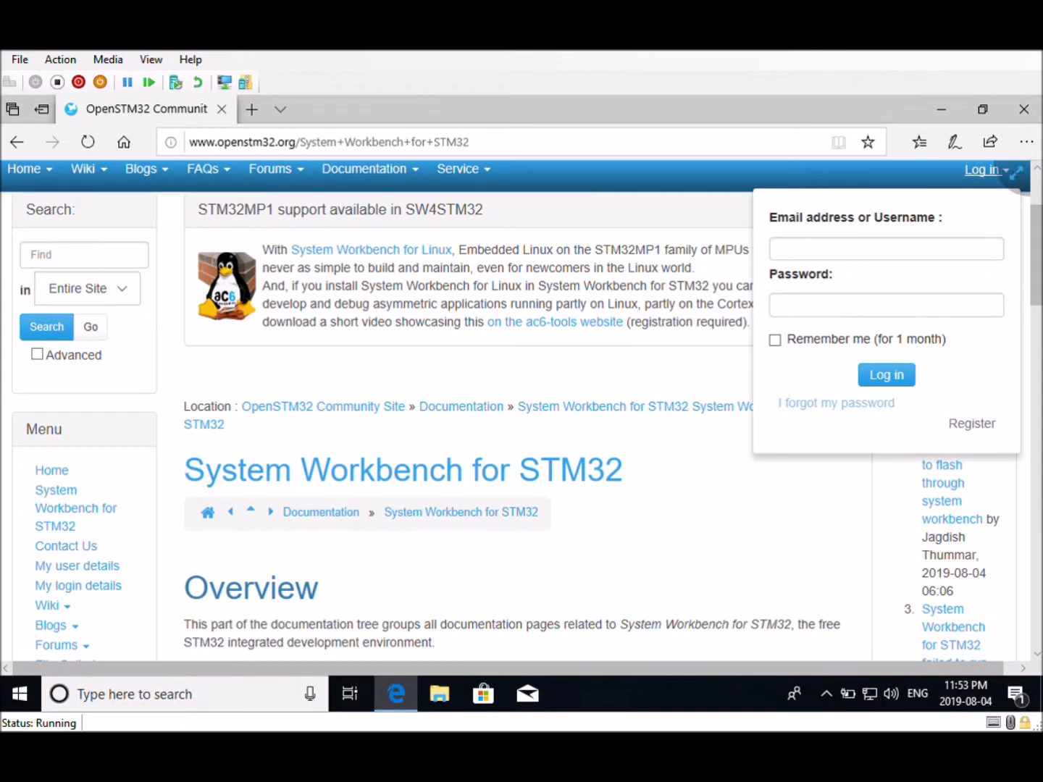
{"action": "left_click", "coordinate": [836, 253]}
{"action": "type", "text": "DrGeeks"}
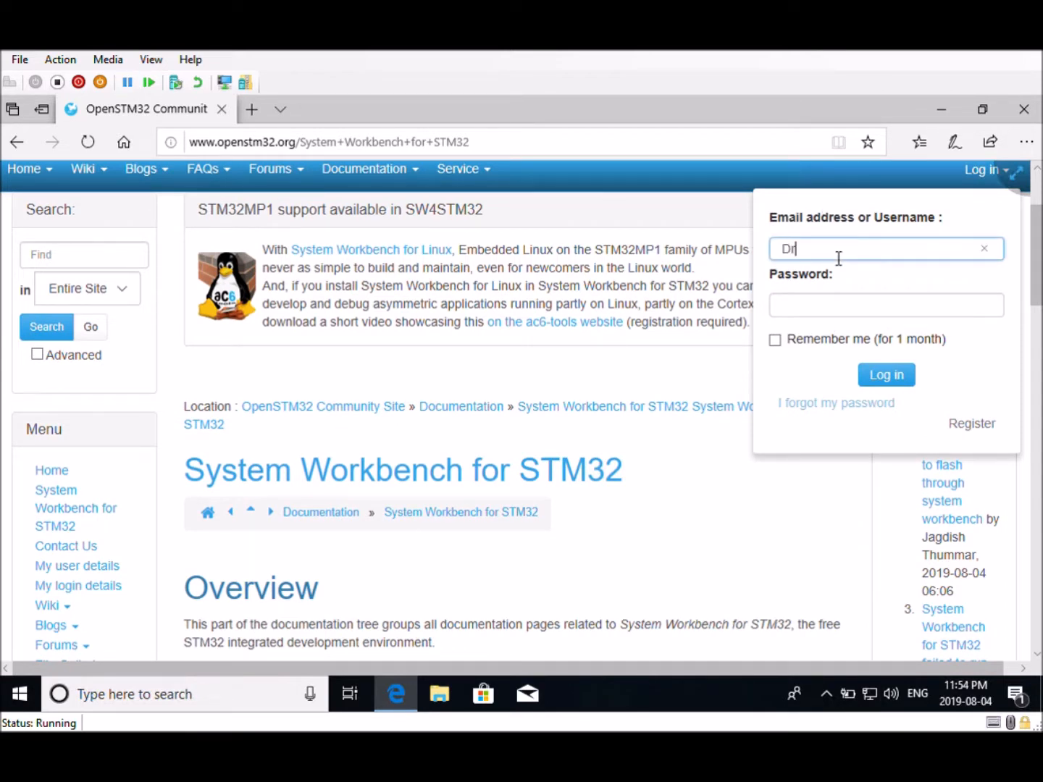
{"action": "key", "text": "Tab"}
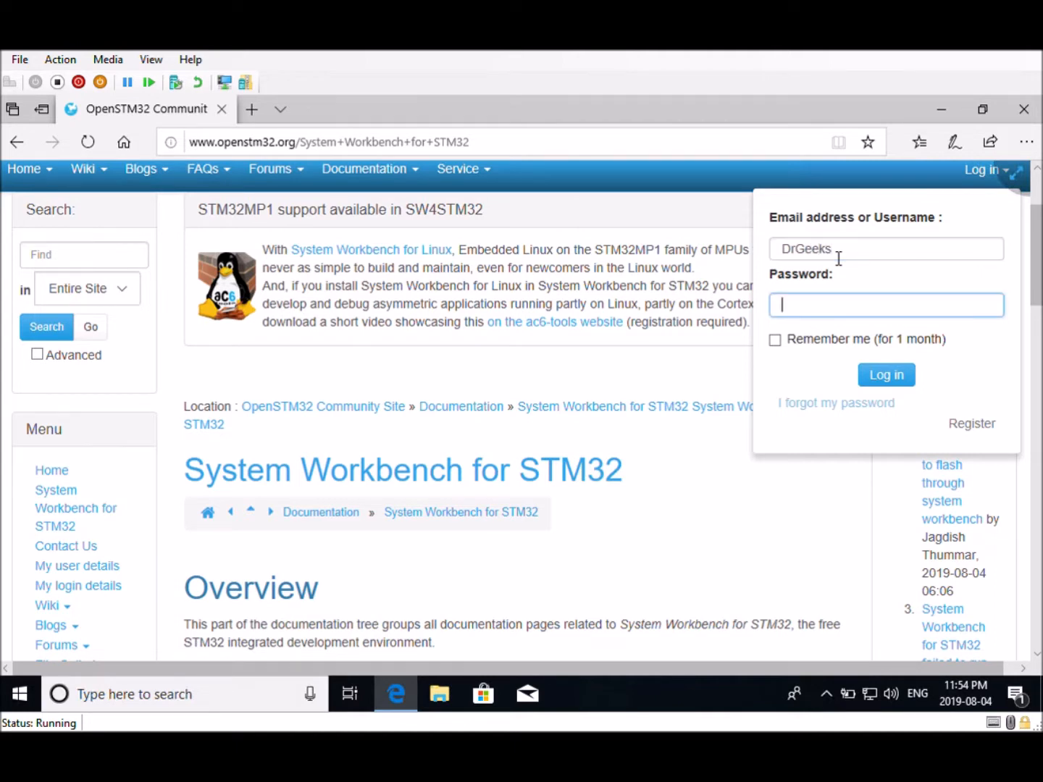
{"action": "type", "text": "********"}
{"action": "left_click", "coordinate": [895, 378]}
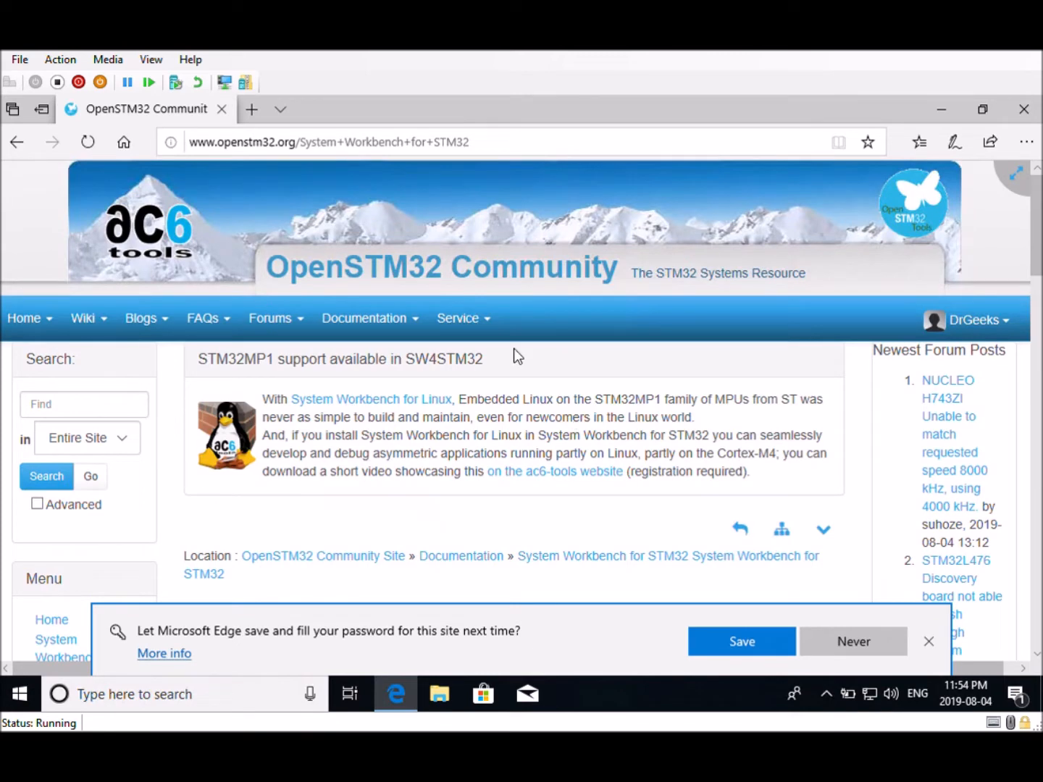
Decline the browser's offer to save the password for this site
{"action": "scroll", "coordinate": [535, 412], "scroll_direction": "down", "scroll_amount": 1}
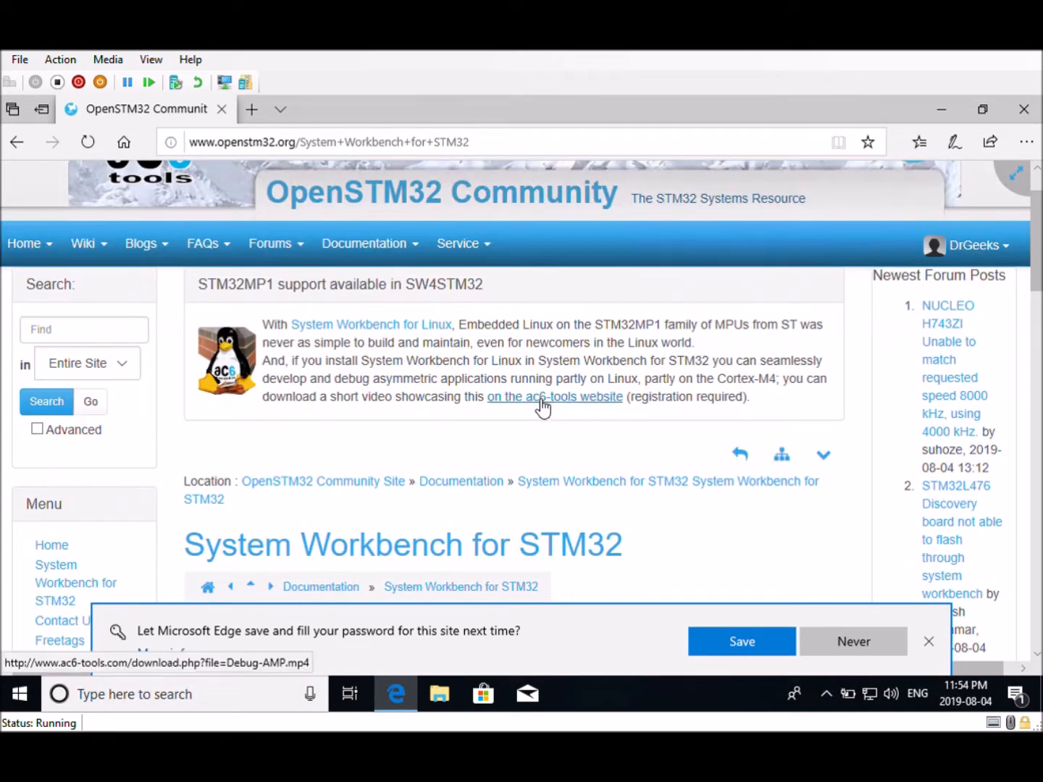
{"action": "scroll", "coordinate": [687, 372], "scroll_direction": "down", "scroll_amount": 3}
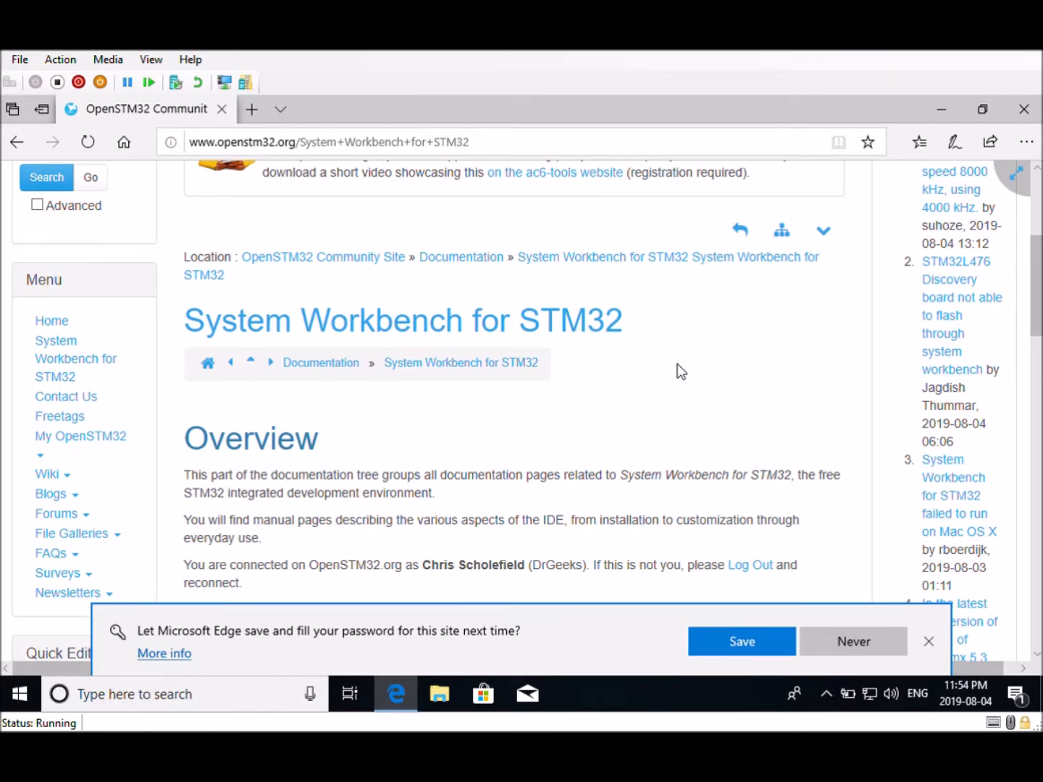
{"action": "scroll", "coordinate": [680, 371], "scroll_direction": "down", "scroll_amount": 4}
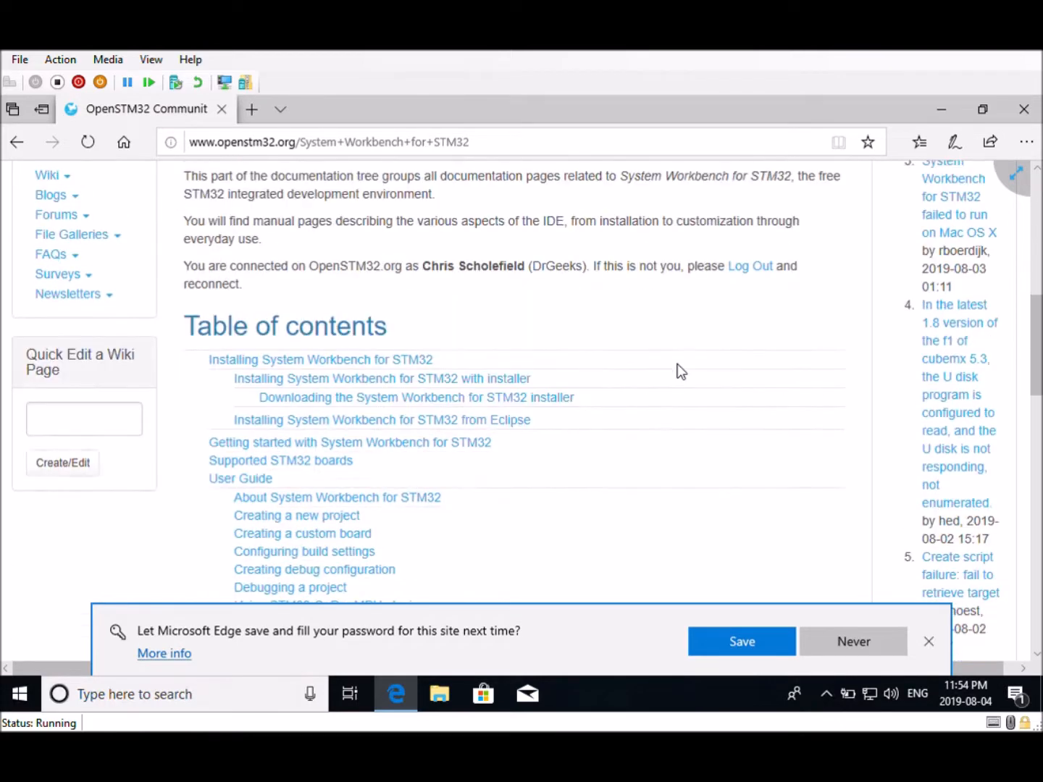
{"action": "scroll", "coordinate": [679, 369], "scroll_direction": "down", "scroll_amount": 4}
{"action": "scroll", "coordinate": [681, 371], "scroll_direction": "up", "scroll_amount": 7}
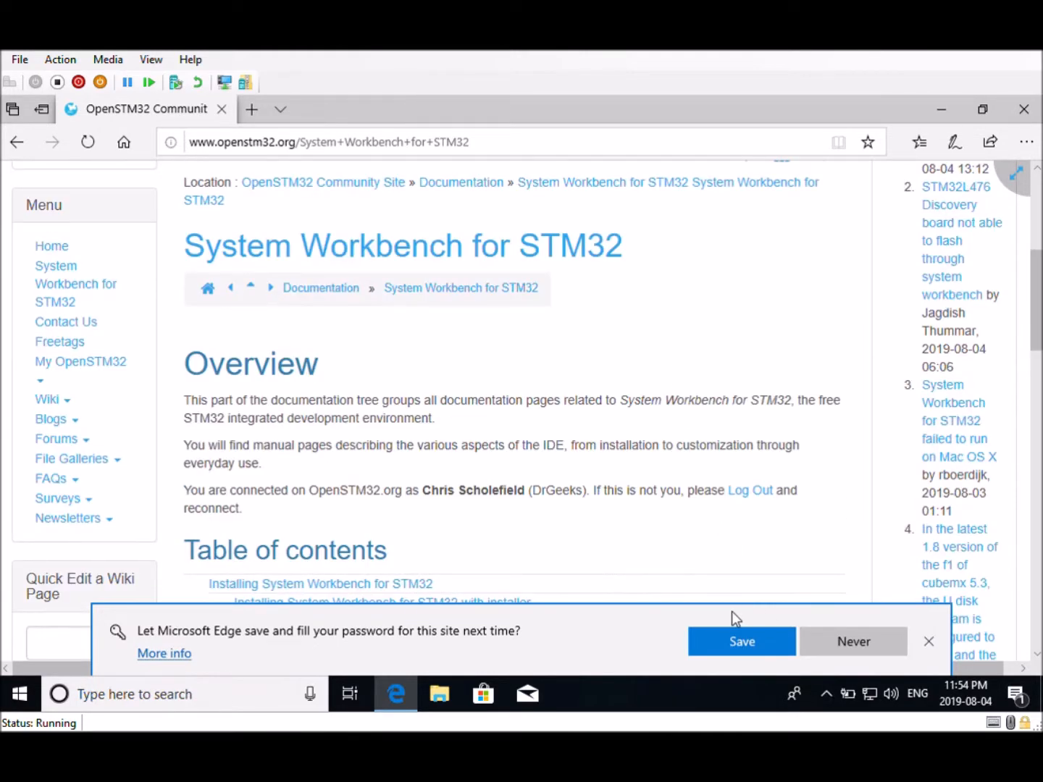
{"action": "left_click", "coordinate": [927, 639]}
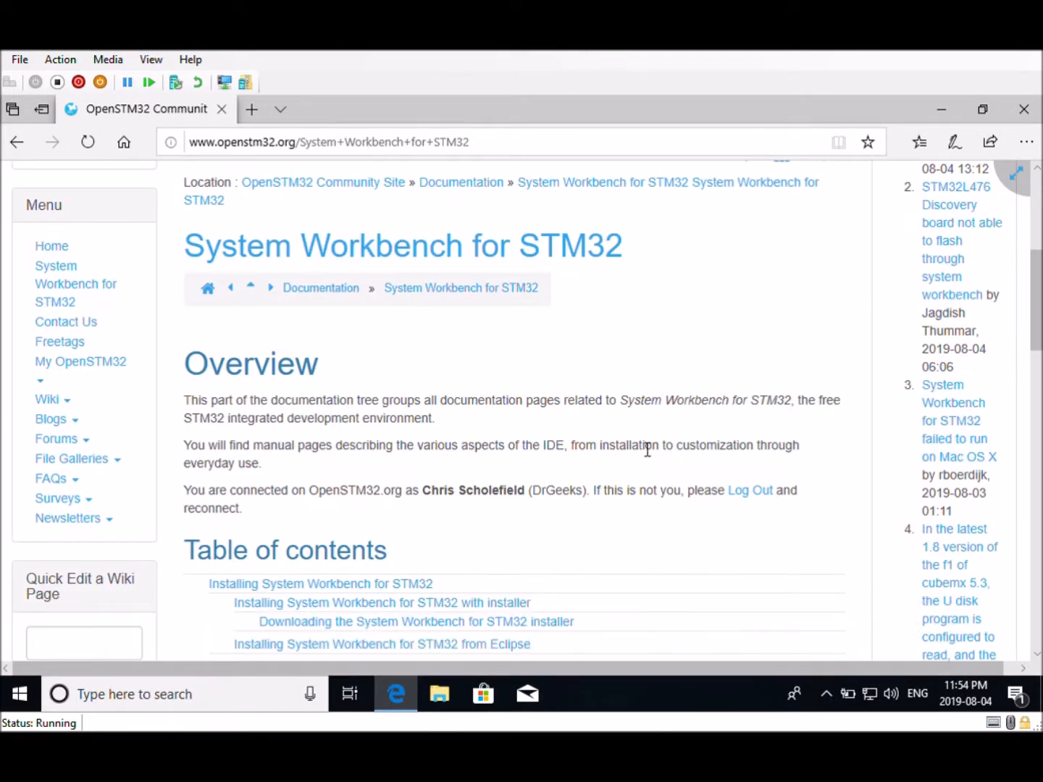
{"action": "scroll", "coordinate": [648, 448], "scroll_direction": "up", "scroll_amount": 5}
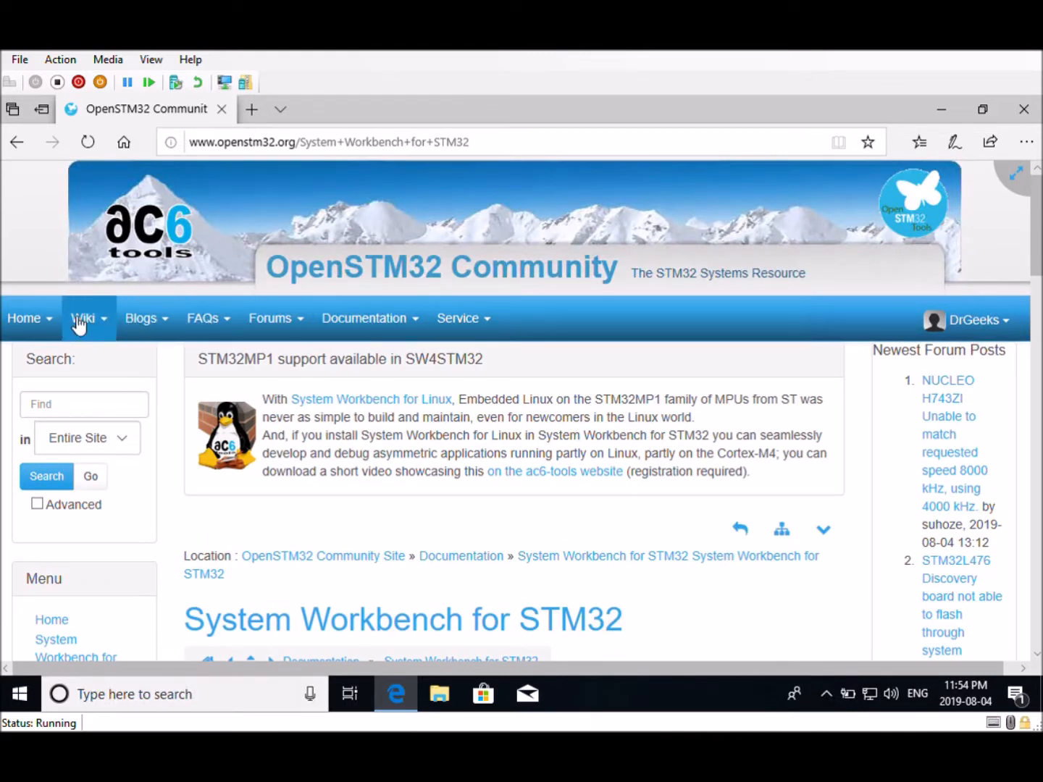
Open the Installation manual page from the site's documentation section
{"action": "left_click", "coordinate": [29, 320]}
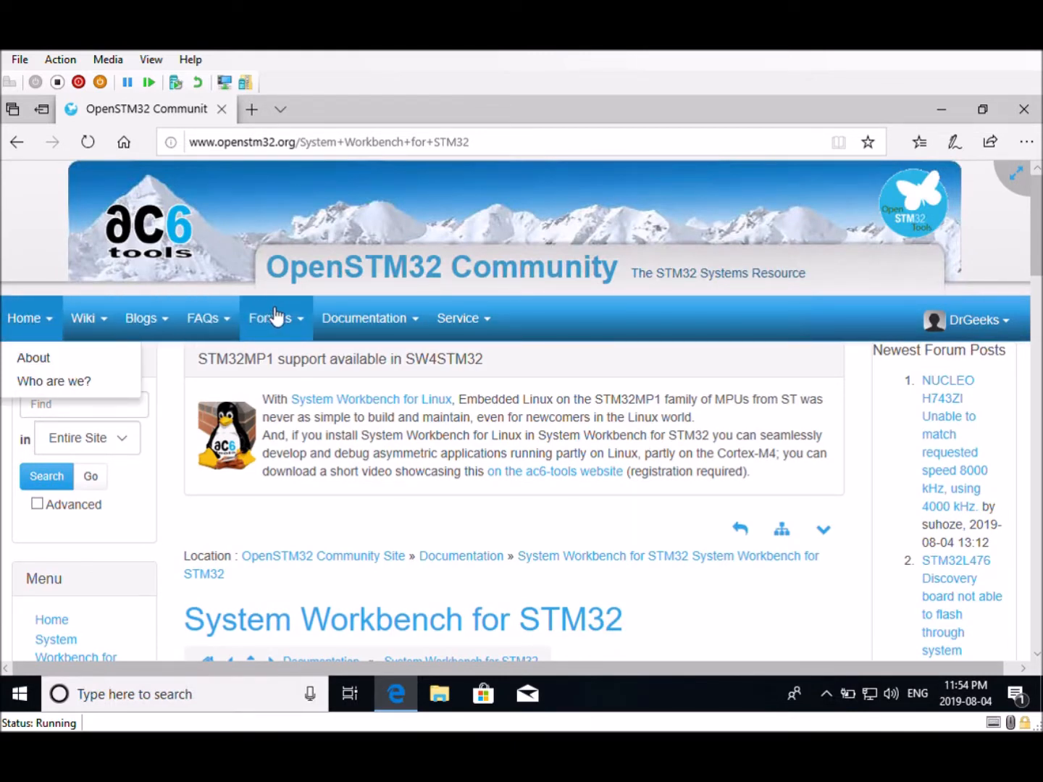
{"action": "left_click", "coordinate": [410, 323]}
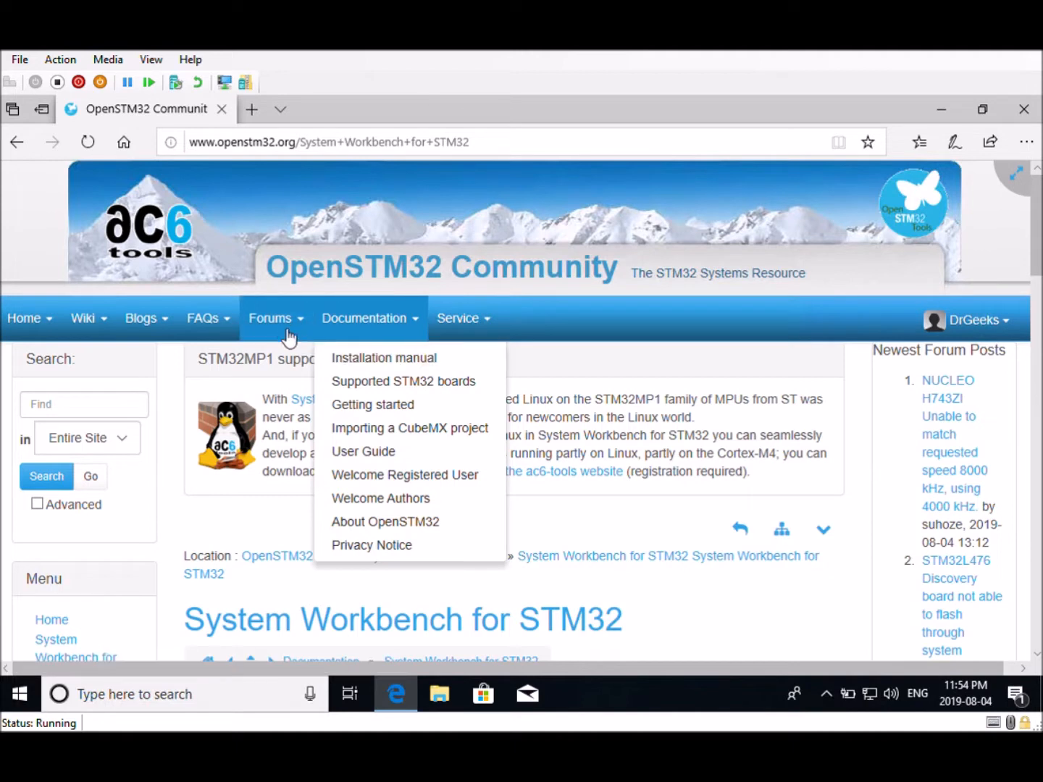
{"action": "left_click", "coordinate": [400, 358]}
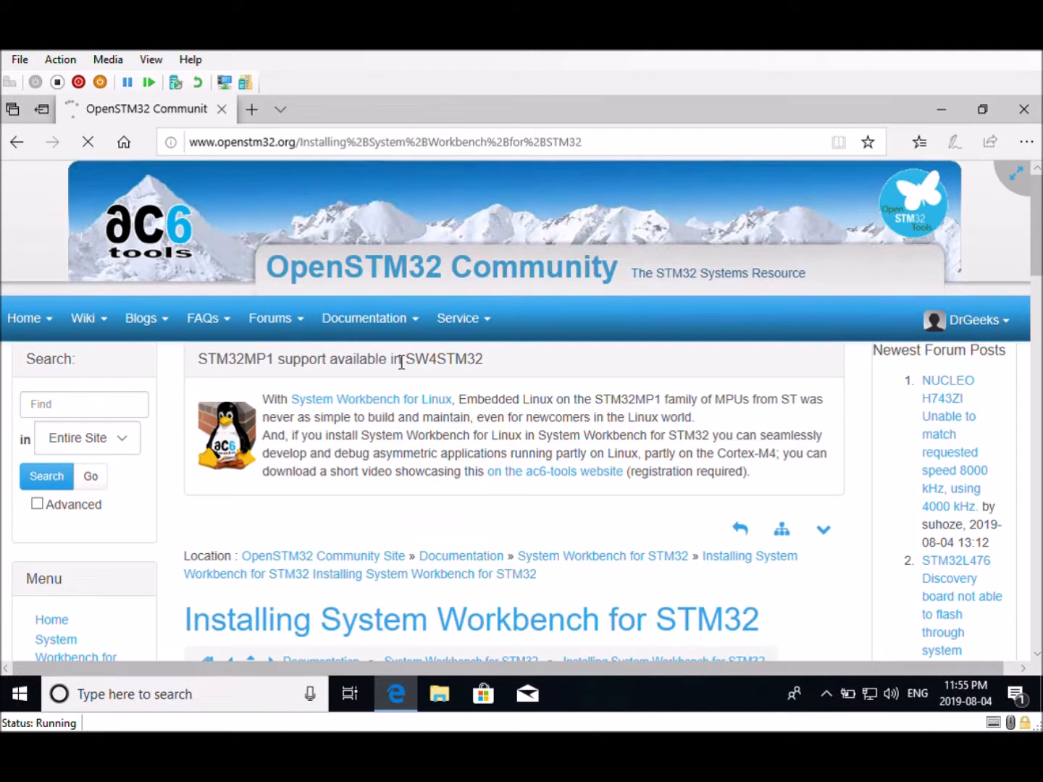
Open the Installing System Workbench for STM32 with installer page
{"action": "scroll", "coordinate": [500, 411], "scroll_direction": "down", "scroll_amount": 4}
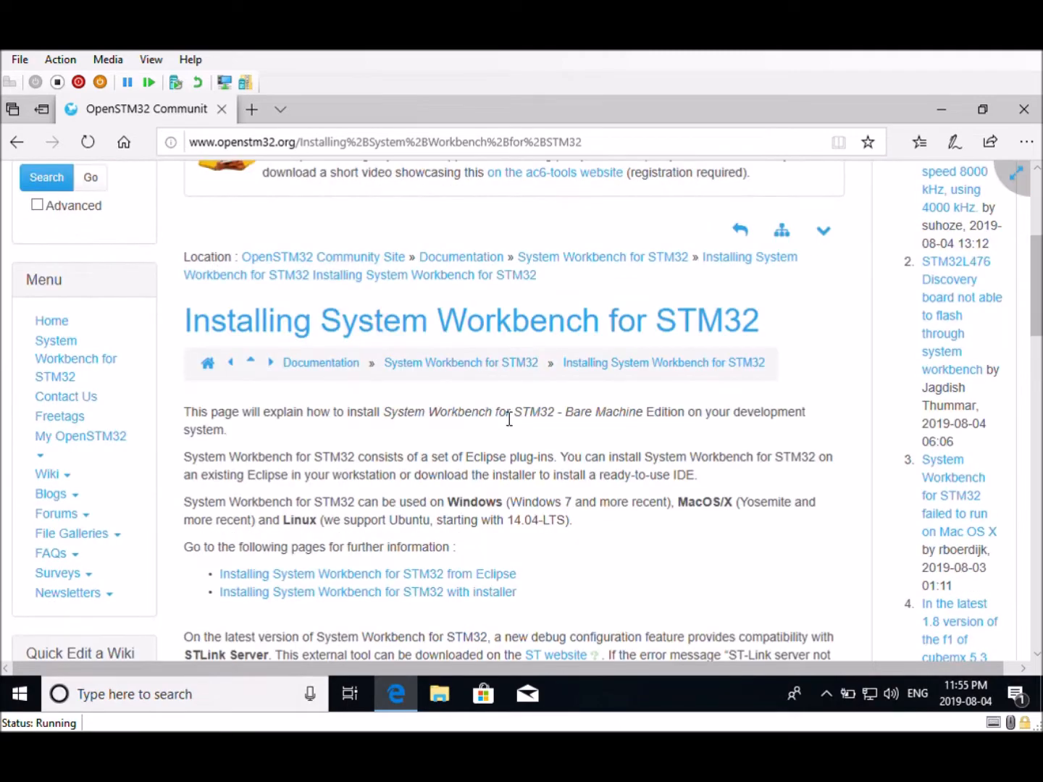
{"action": "scroll", "coordinate": [507, 420], "scroll_direction": "down", "scroll_amount": 2}
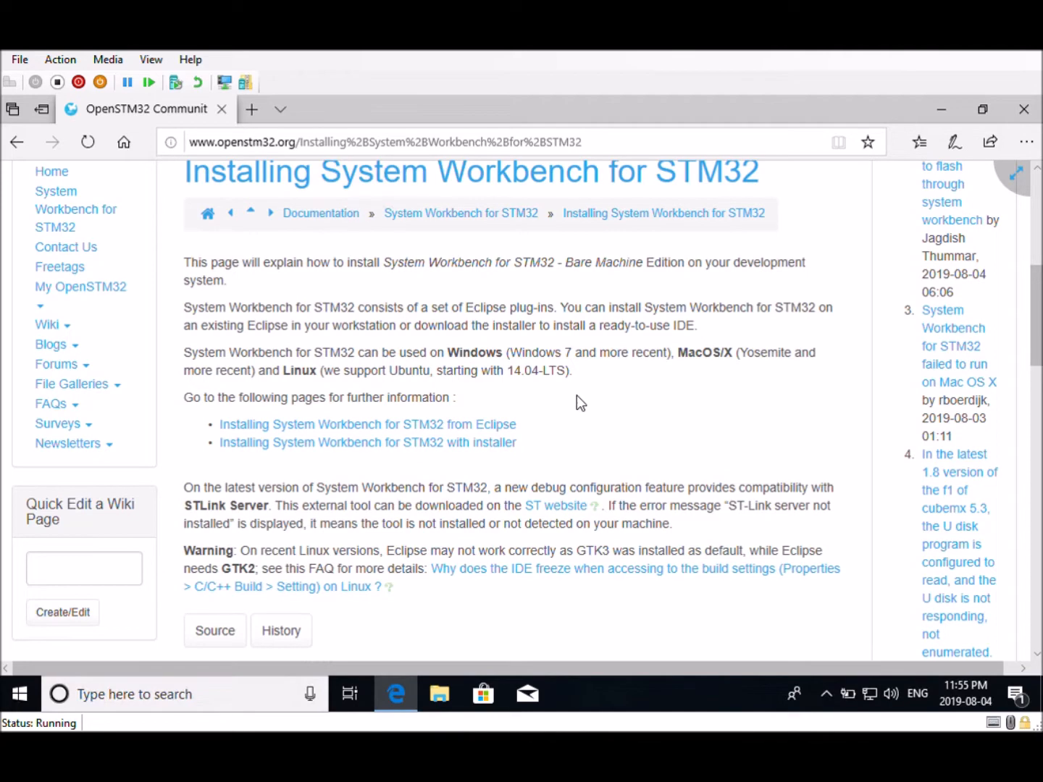
{"action": "left_click", "coordinate": [429, 443]}
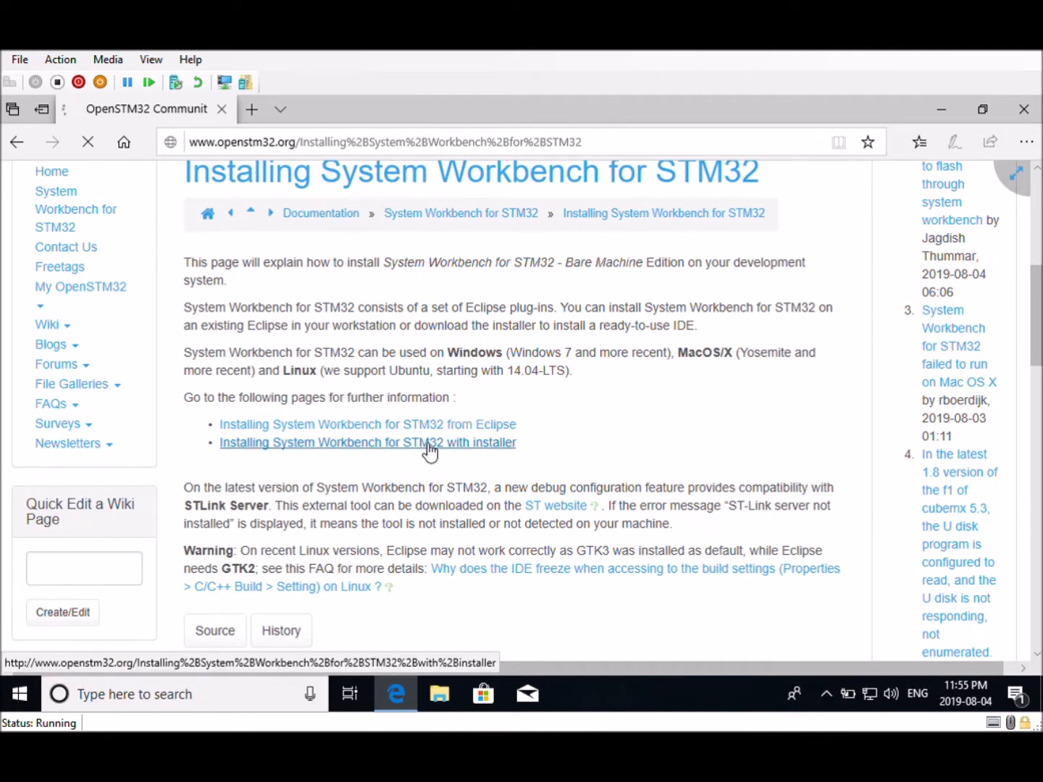
Follow the link to the Downloading the System Workbench for STM32 installer page
{"action": "scroll", "coordinate": [470, 415], "scroll_direction": "down", "scroll_amount": 4}
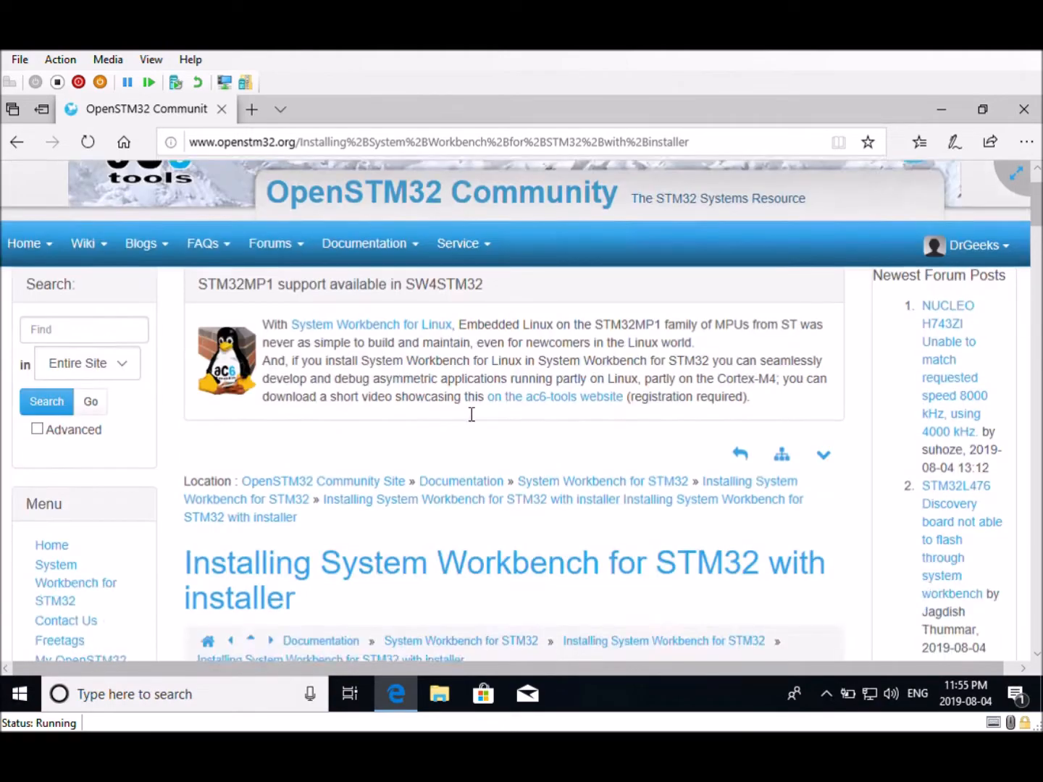
{"action": "scroll", "coordinate": [606, 389], "scroll_direction": "down", "scroll_amount": 4}
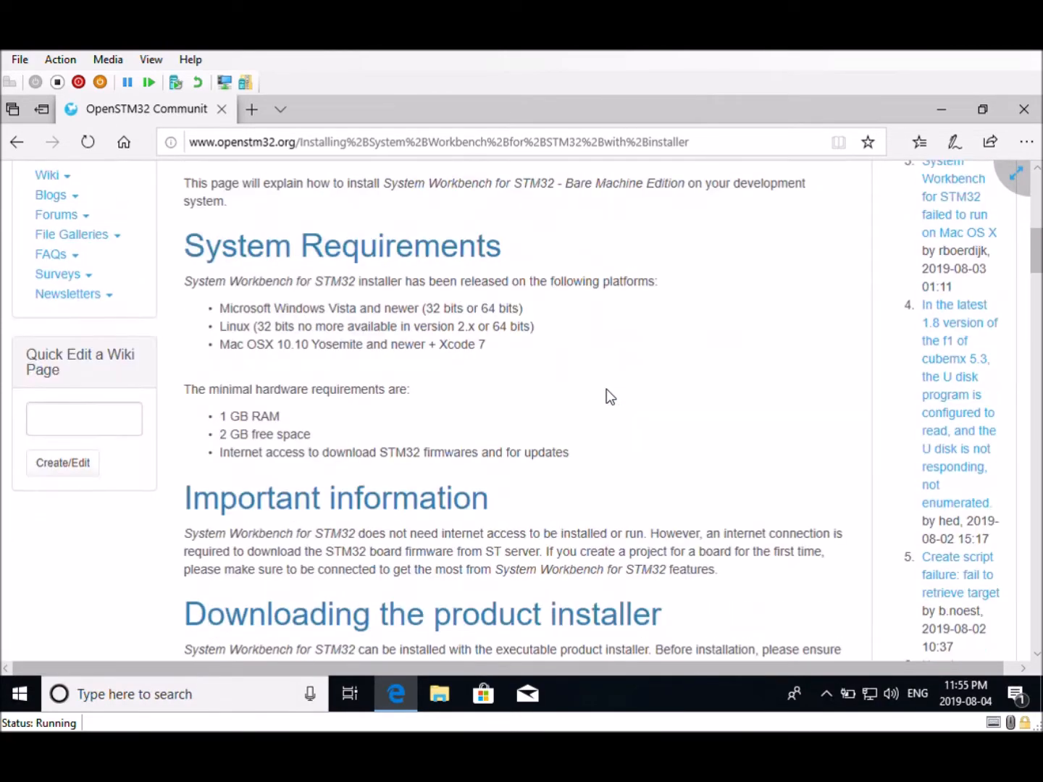
{"action": "scroll", "coordinate": [606, 388], "scroll_direction": "down", "scroll_amount": 4}
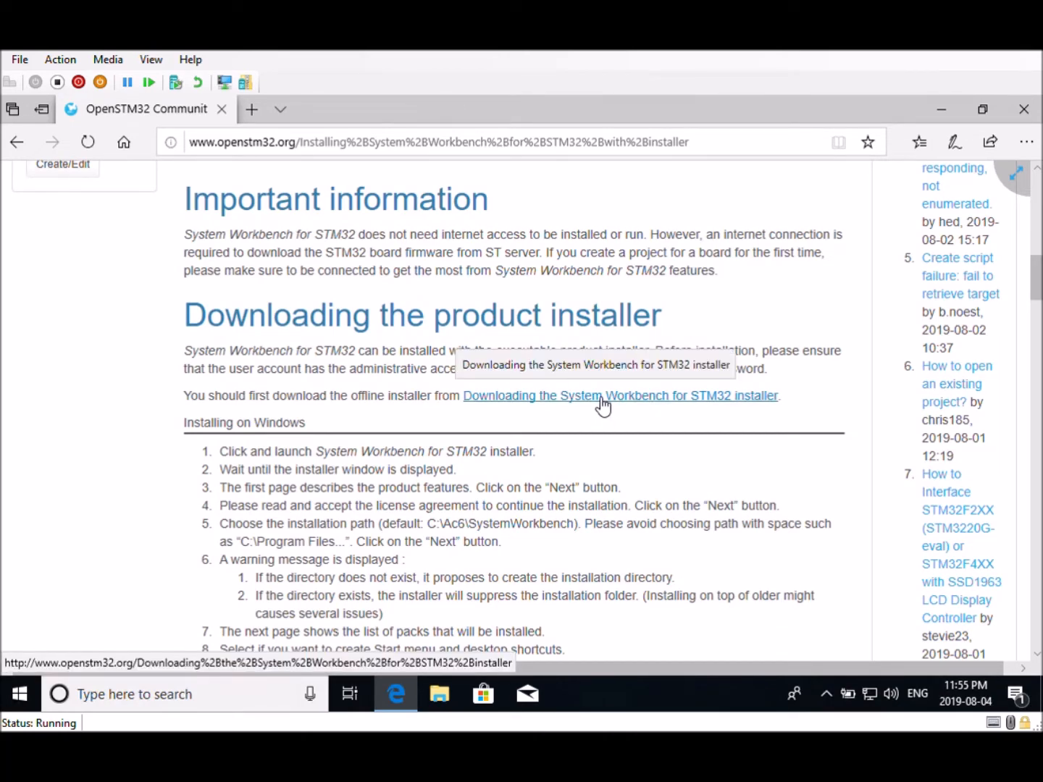
{"action": "left_click", "coordinate": [602, 398]}
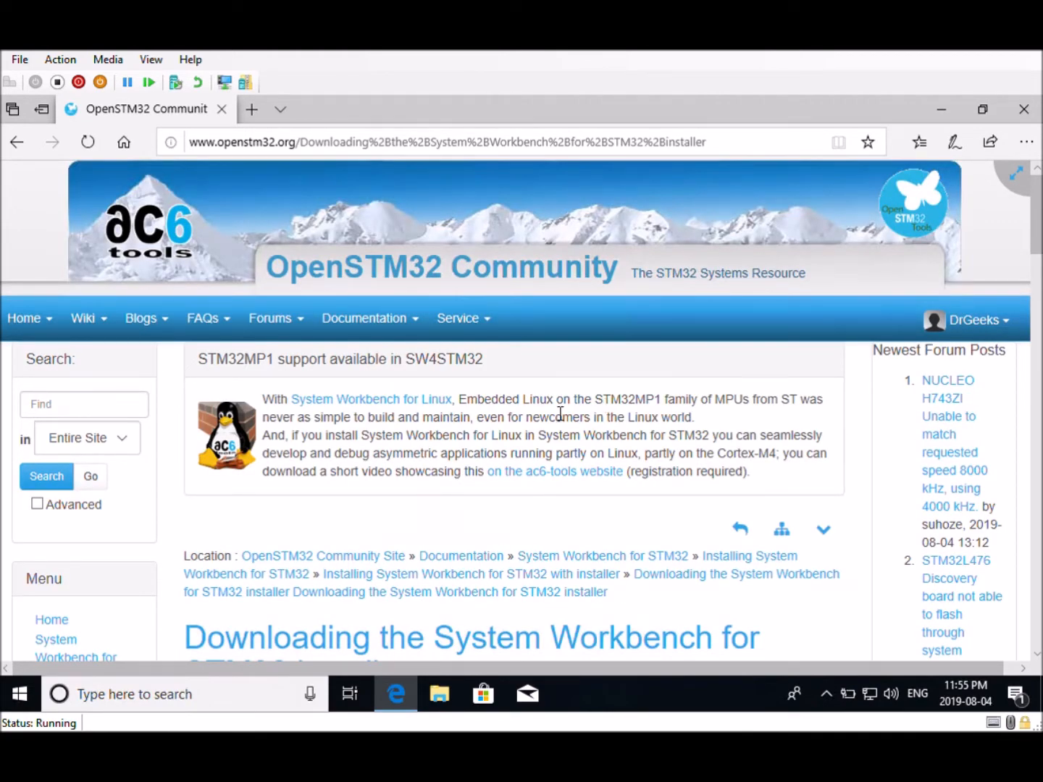
Download and save the Windows 64-bit installer install_sw4stm32_win_64bits-v2.9.exe
{"action": "scroll", "coordinate": [560, 414], "scroll_direction": "down", "scroll_amount": 3}
{"action": "scroll", "coordinate": [554, 409], "scroll_direction": "down", "scroll_amount": 6}
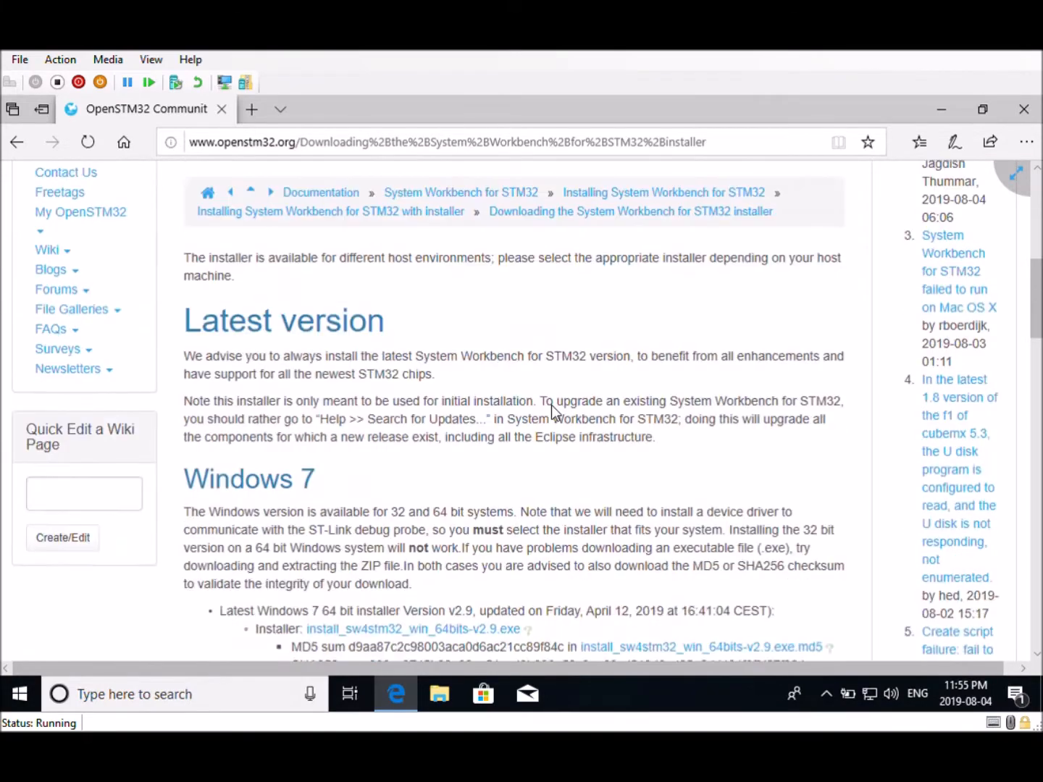
{"action": "scroll", "coordinate": [551, 407], "scroll_direction": "up", "scroll_amount": 2}
{"action": "scroll", "coordinate": [554, 409], "scroll_direction": "down", "scroll_amount": 4}
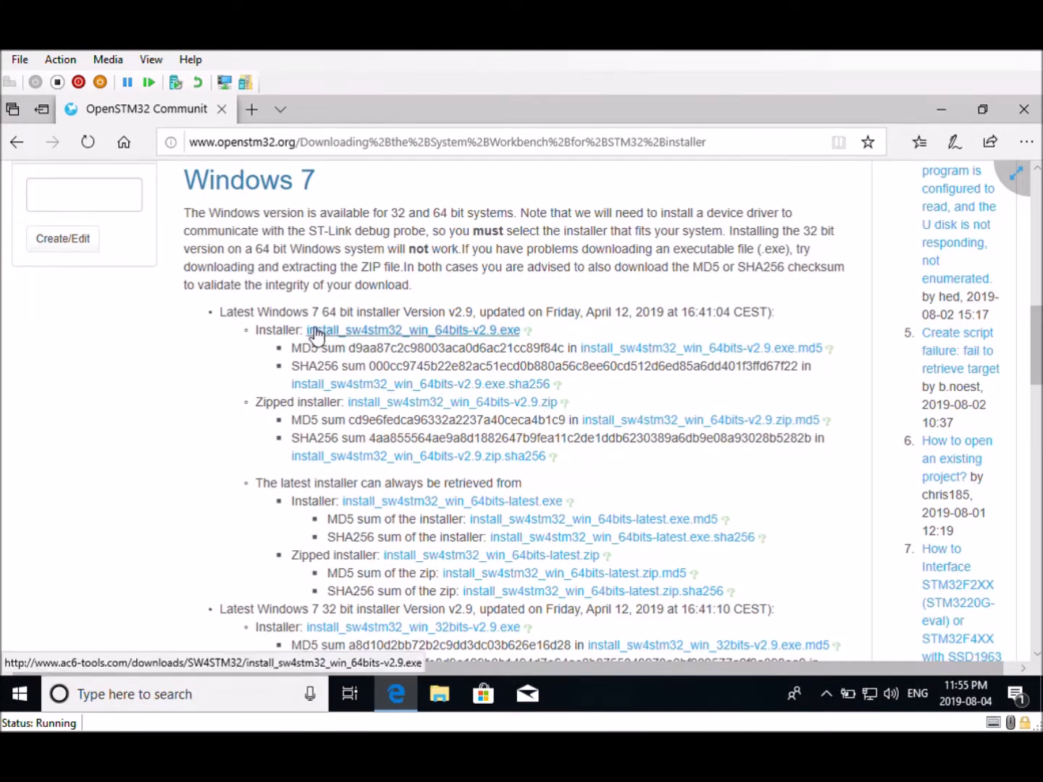
{"action": "left_click", "coordinate": [408, 335]}
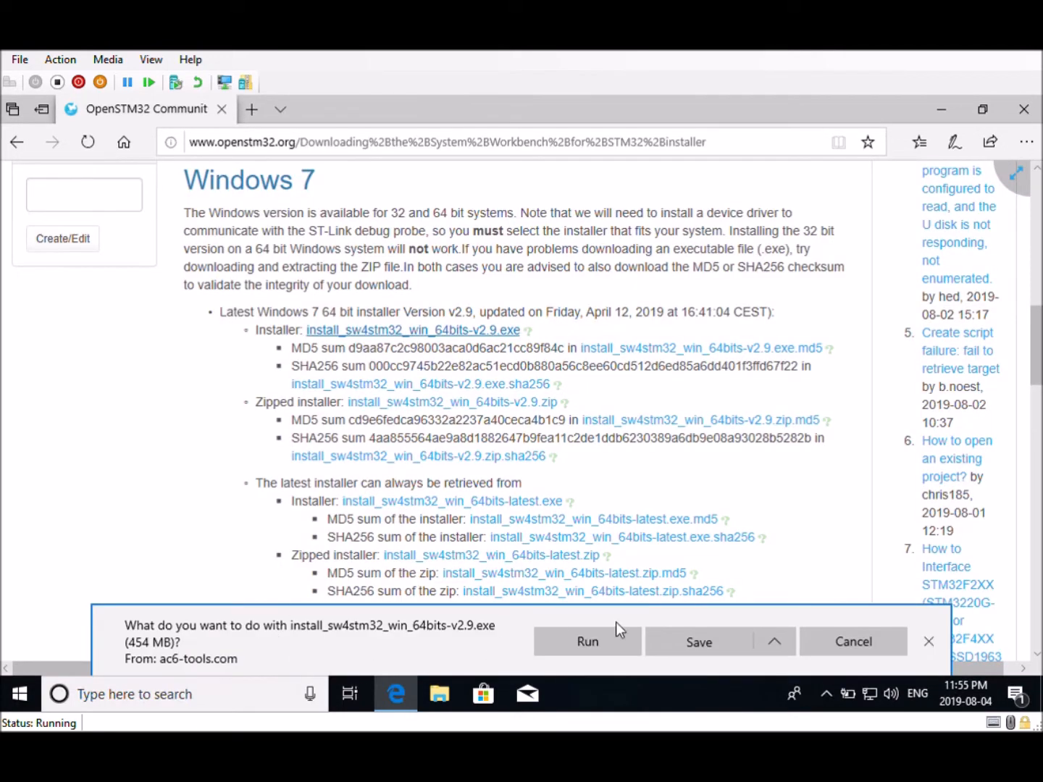
{"action": "left_click", "coordinate": [710, 643]}
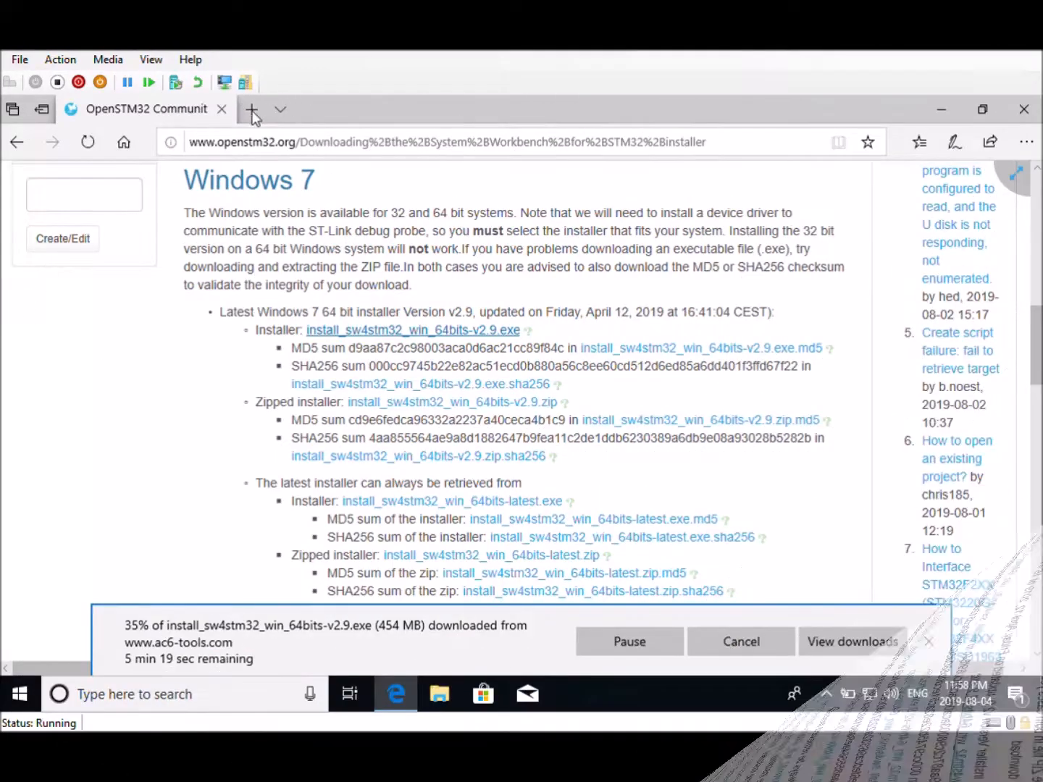
{"action": "left_click", "coordinate": [252, 109]}
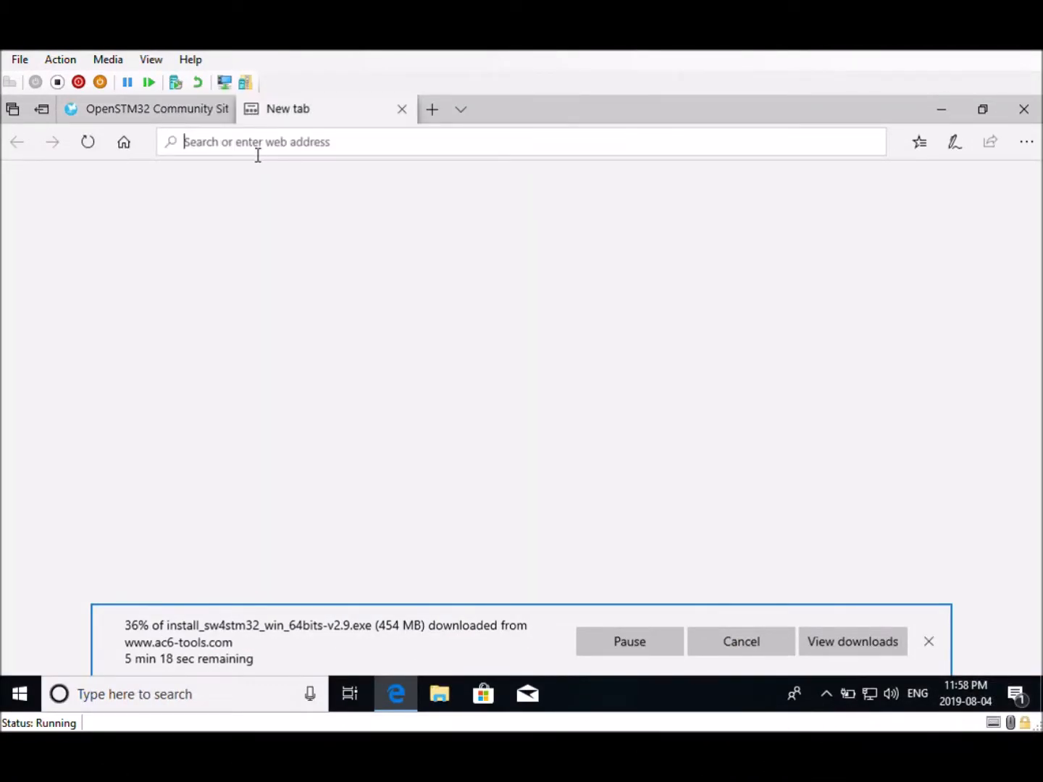
{"action": "type", "text": "https://launchpad.net/gcc-arm-embedded/+download"}
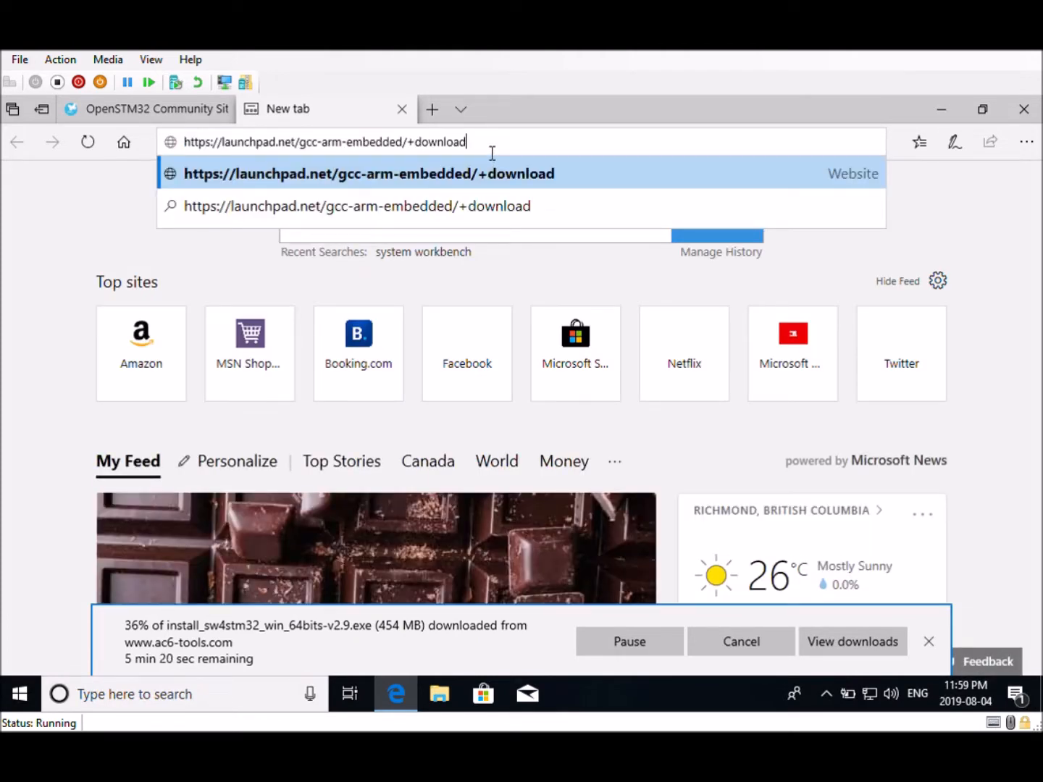
{"action": "key", "text": "Return"}
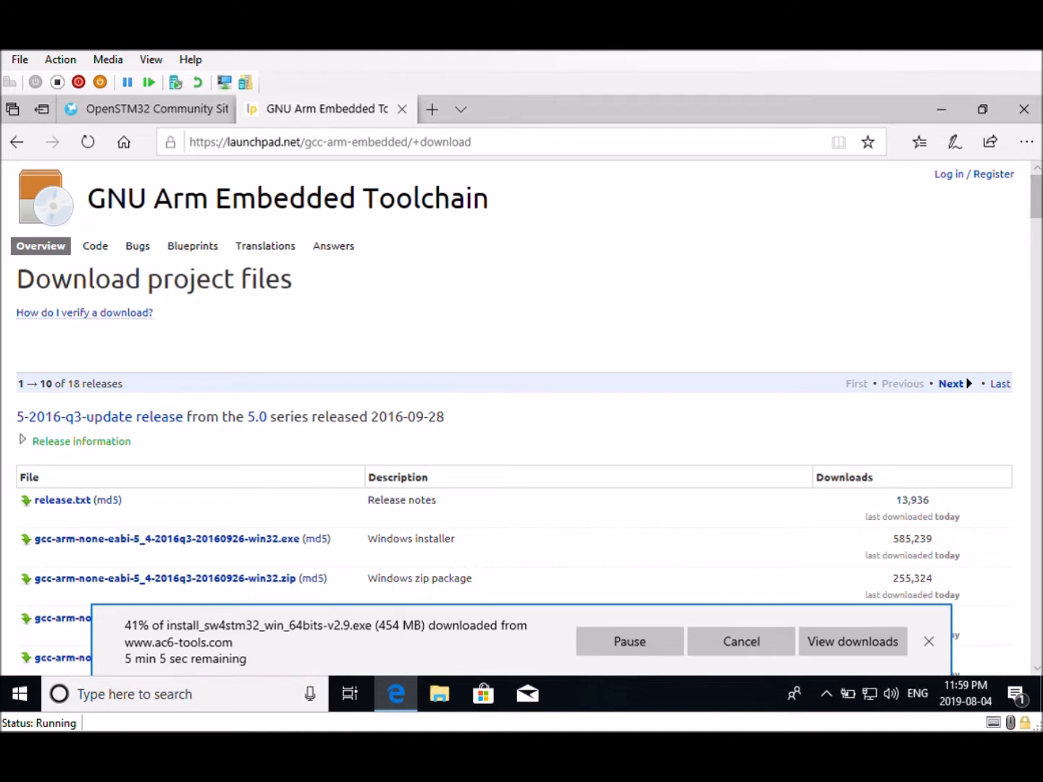
Go to the older releases page and save the gcc-arm-none-eabi-4_6-2012q4-20121016.exe Windows installer, then show the downloads list
{"action": "left_click_drag", "start_coordinate": [1035, 199], "coordinate": [1039, 641]}
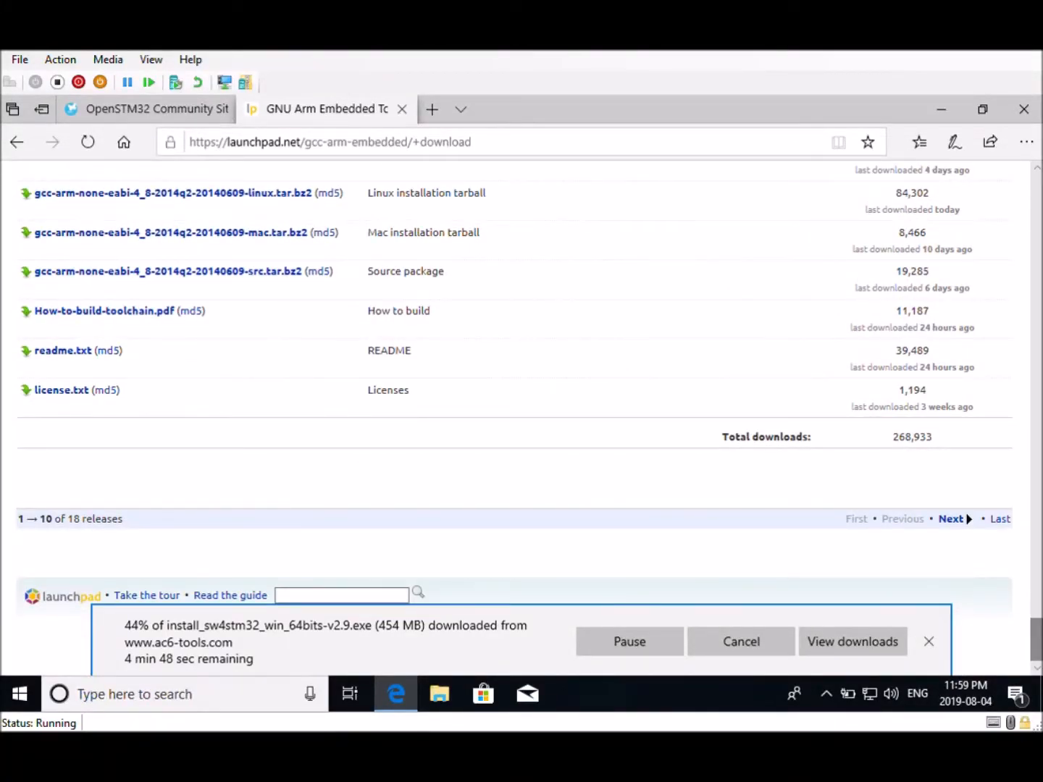
{"action": "left_click", "coordinate": [957, 520]}
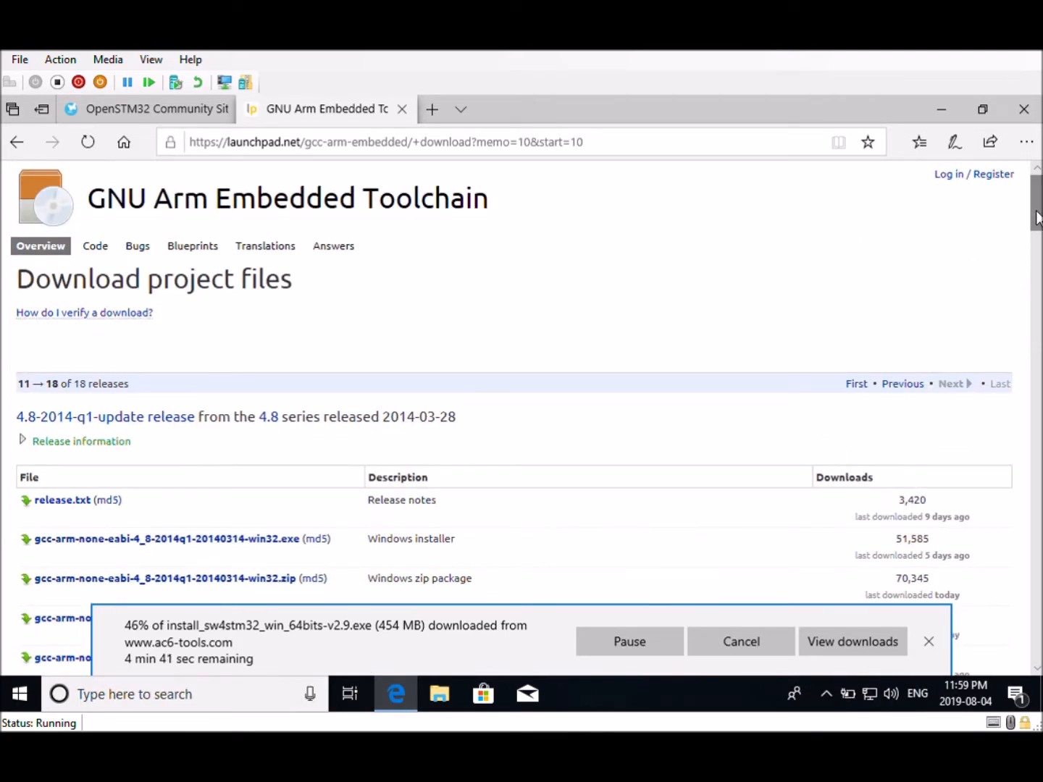
{"action": "scroll", "coordinate": [983, 249], "scroll_direction": "down", "scroll_amount": 15}
{"action": "scroll", "coordinate": [514, 416], "scroll_direction": "down", "scroll_amount": 15}
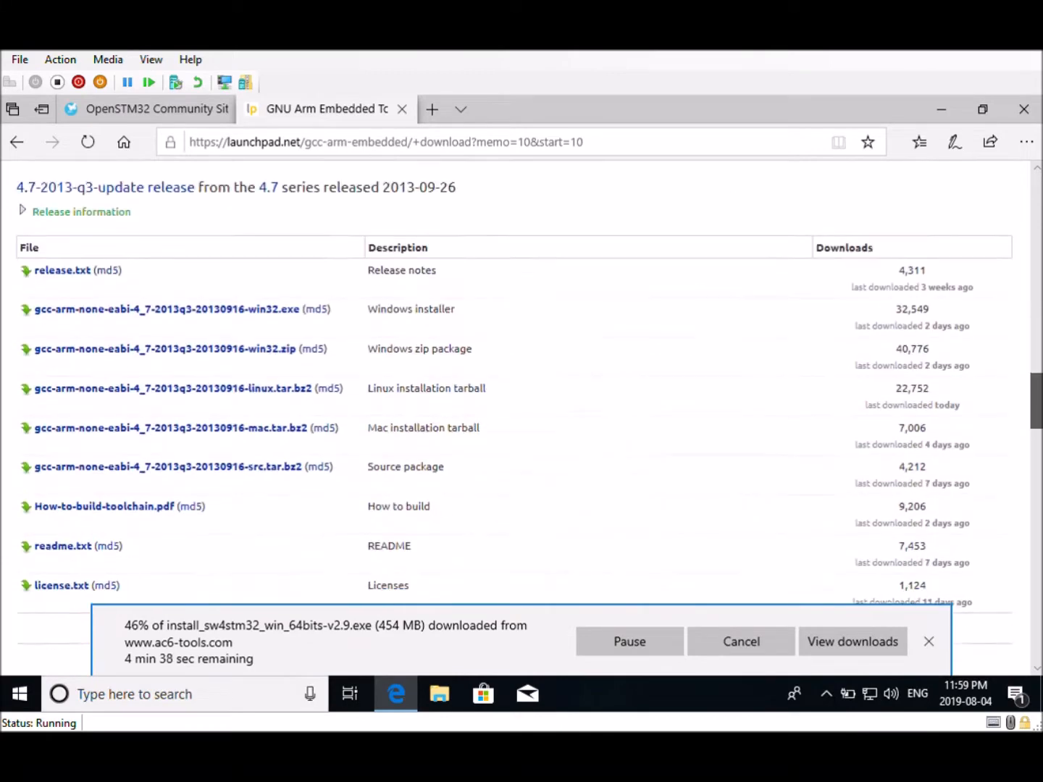
{"action": "scroll", "coordinate": [513, 416], "scroll_direction": "down", "scroll_amount": 15}
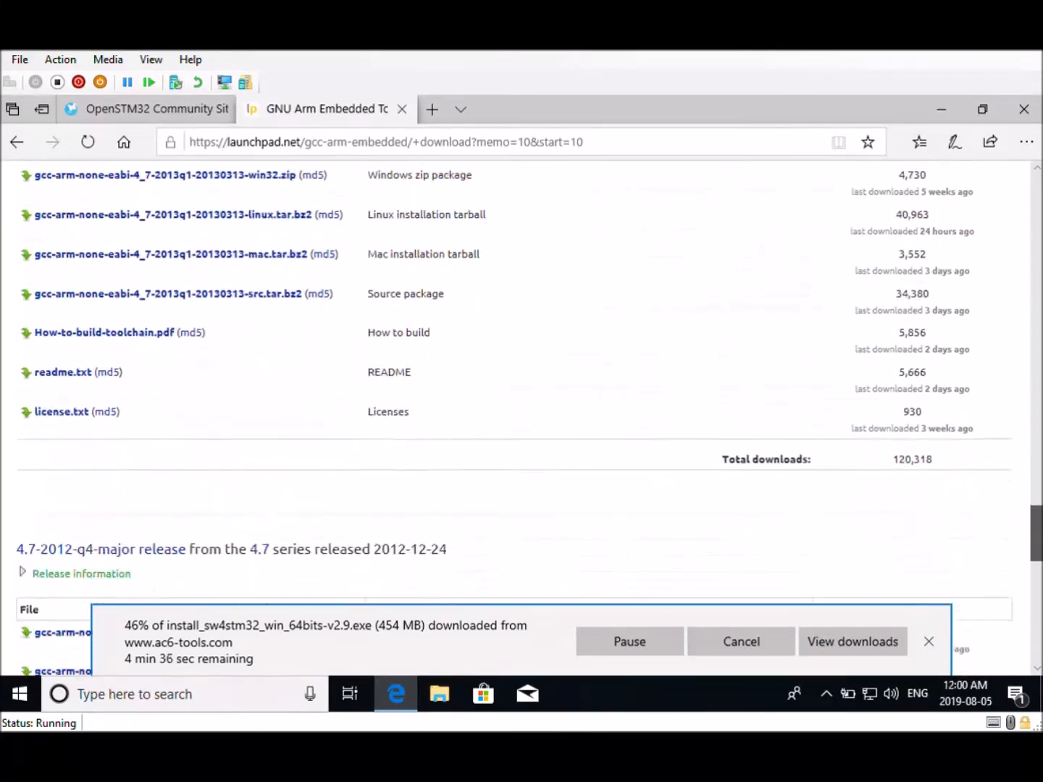
{"action": "scroll", "coordinate": [514, 417], "scroll_direction": "down", "scroll_amount": 5}
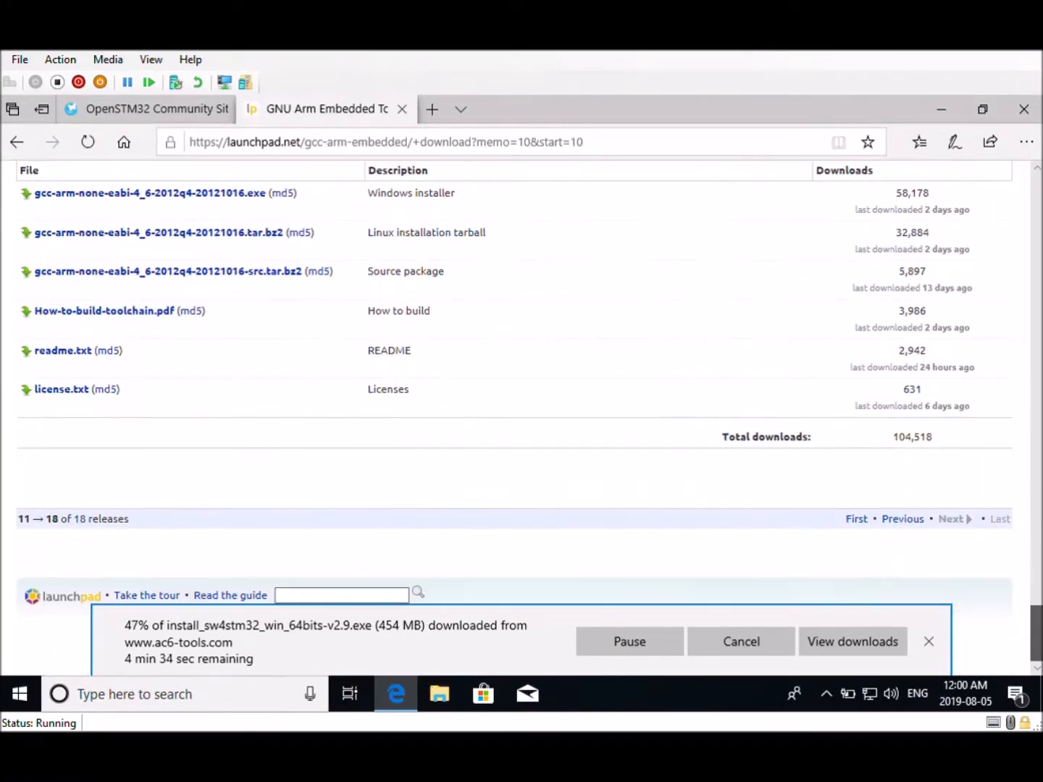
{"action": "scroll", "coordinate": [515, 417], "scroll_direction": "up", "scroll_amount": 3}
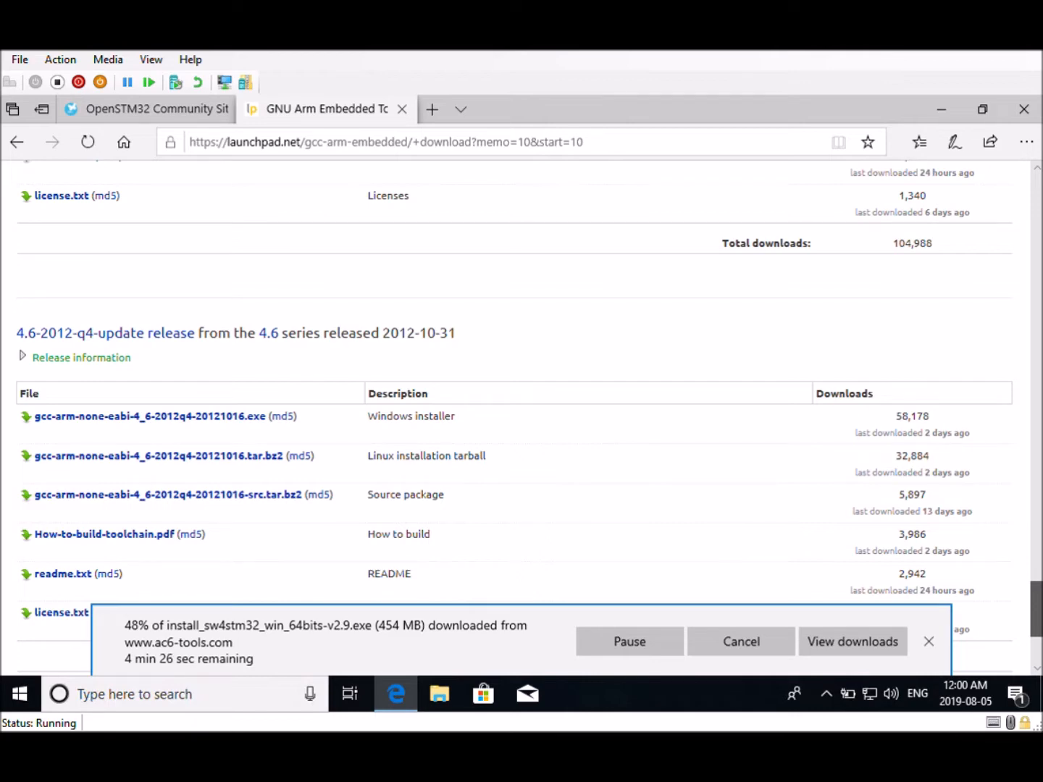
{"action": "scroll", "coordinate": [521, 421], "scroll_direction": "up", "scroll_amount": 4}
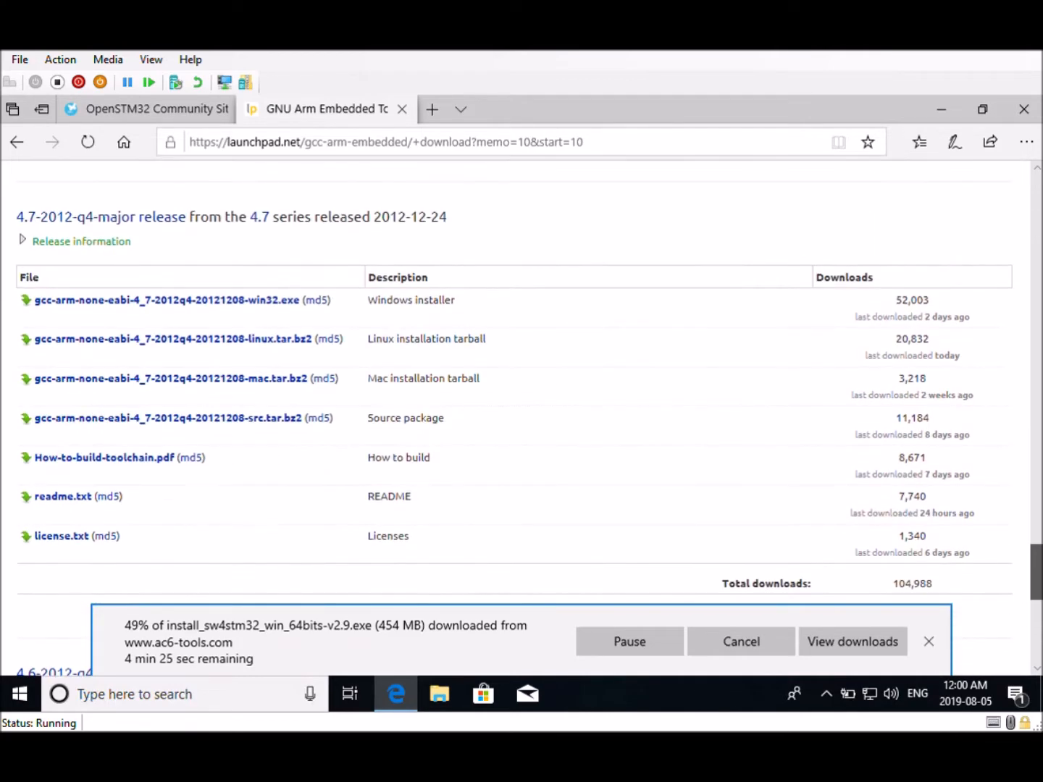
{"action": "scroll", "coordinate": [522, 420], "scroll_direction": "down", "scroll_amount": 5}
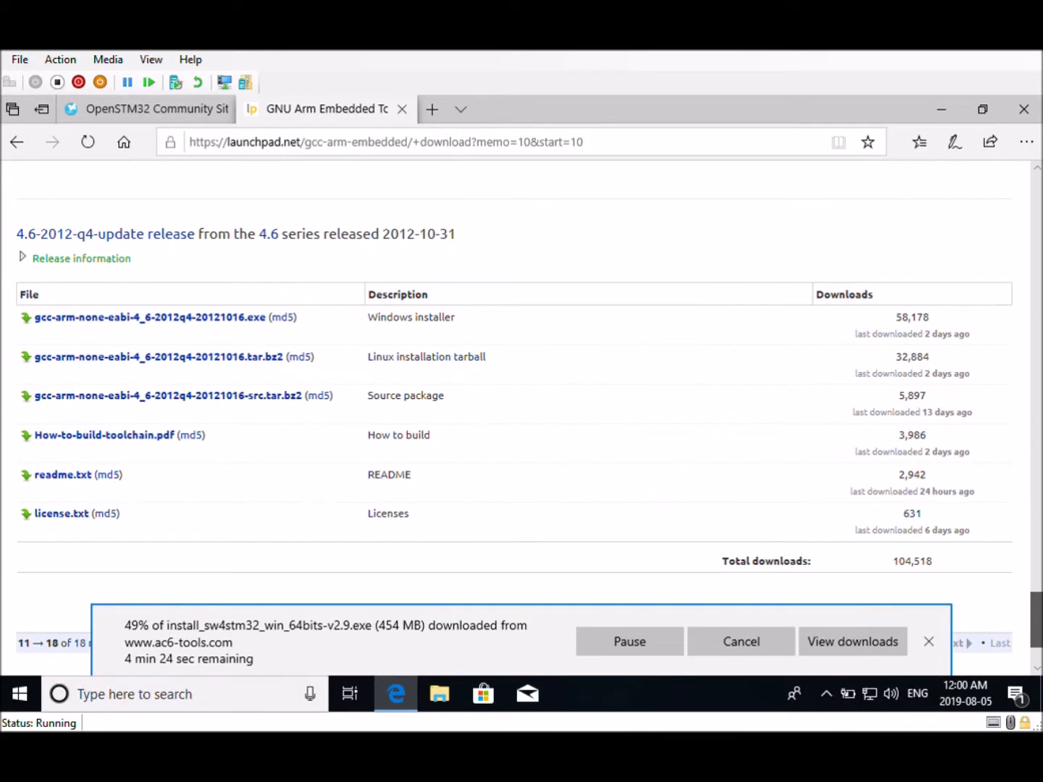
{"action": "left_click", "coordinate": [185, 323]}
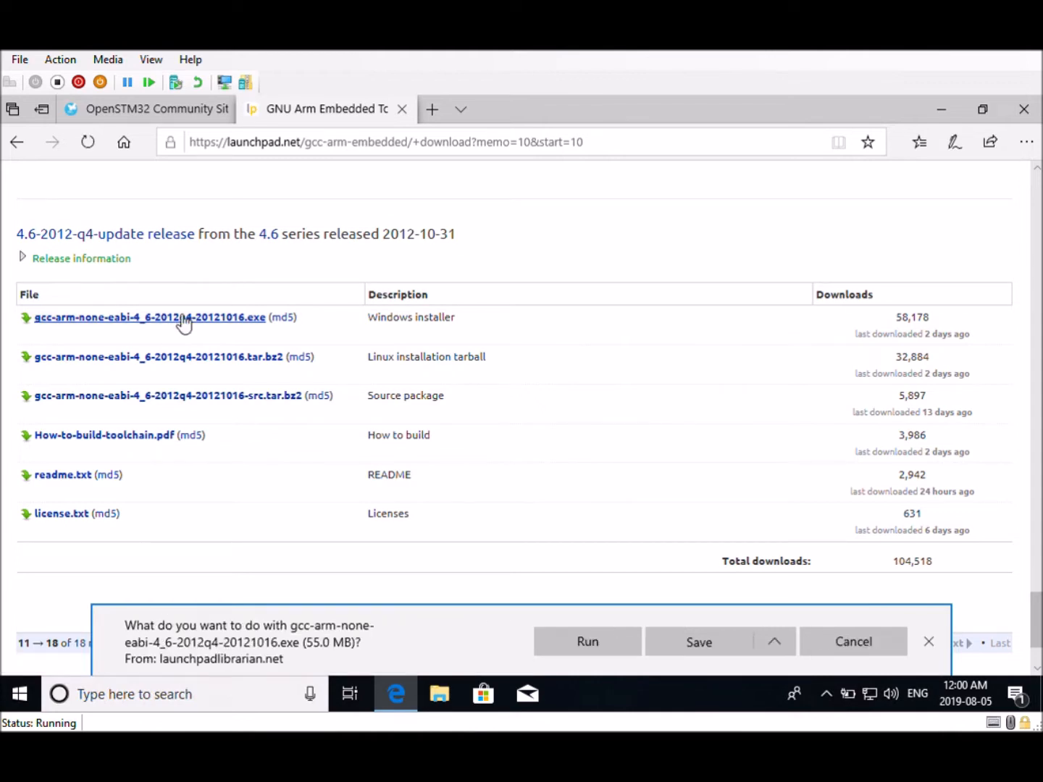
{"action": "left_click", "coordinate": [717, 650]}
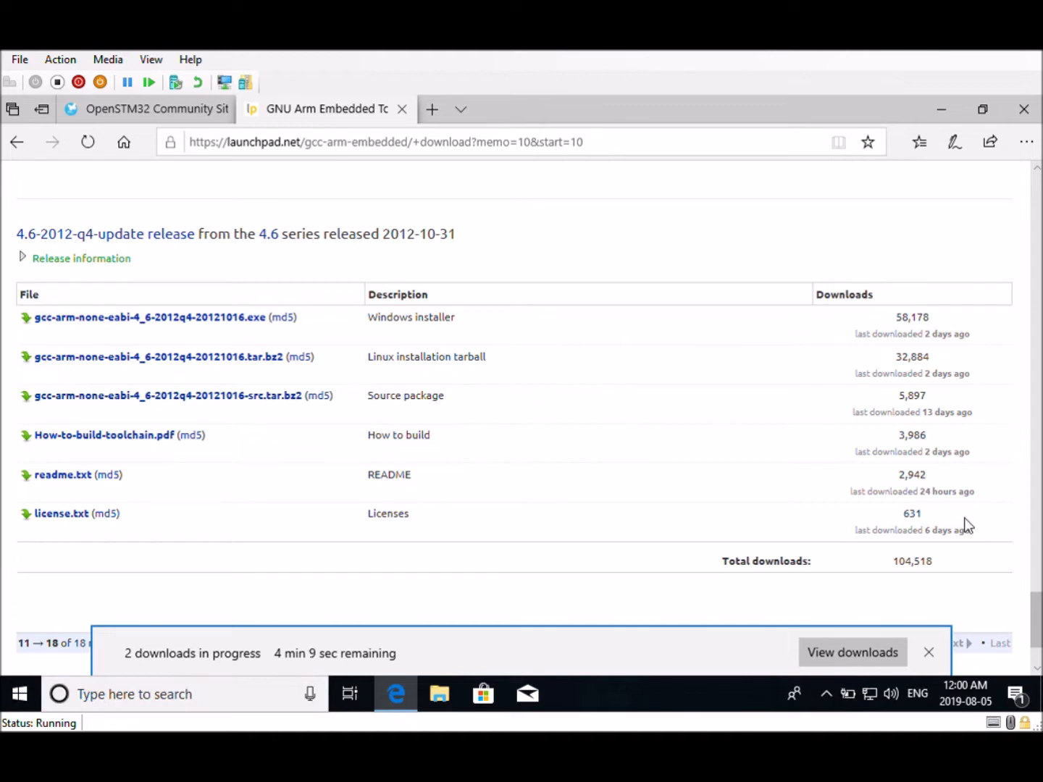
{"action": "left_click", "coordinate": [845, 647]}
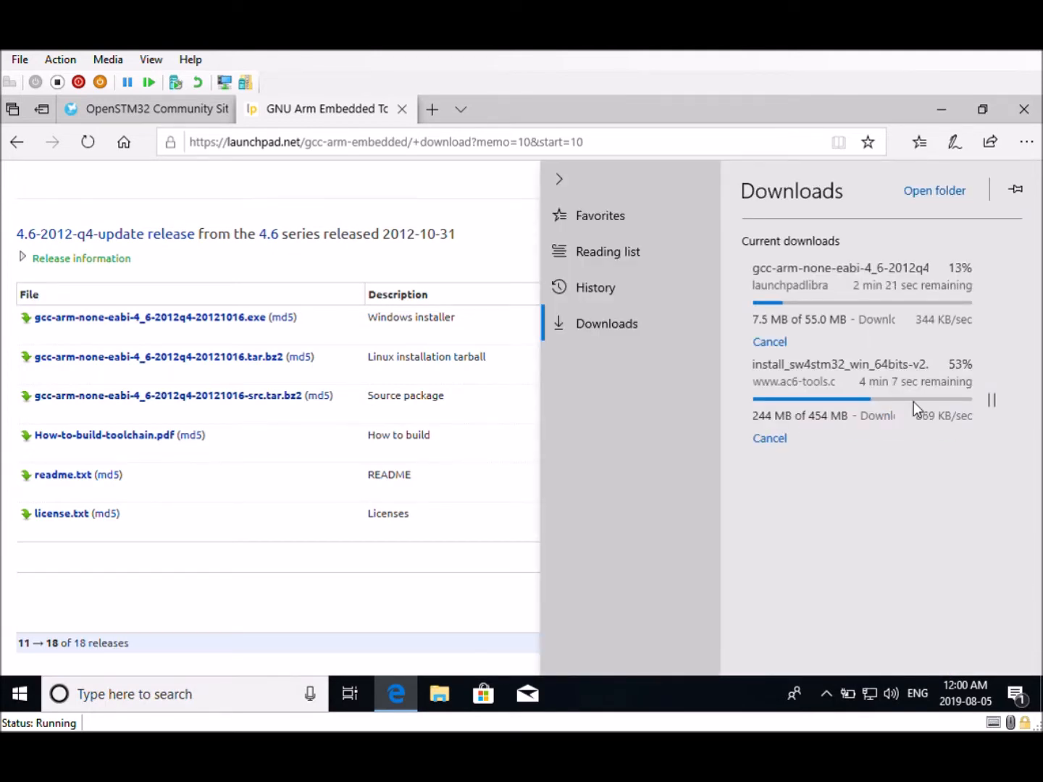
{"action": "left_click", "coordinate": [432, 110]}
{"action": "left_click", "coordinate": [432, 110]}
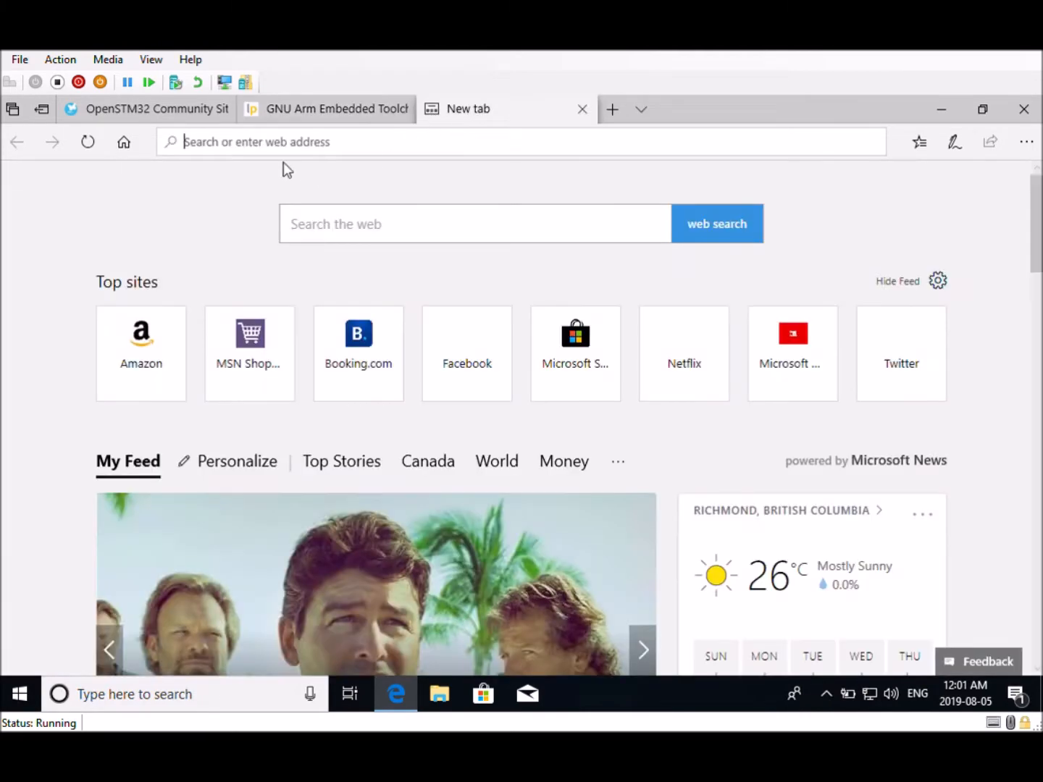
{"action": "type", "text": "http://gnuwin32.sourceforge.net/packages/make.htm"}
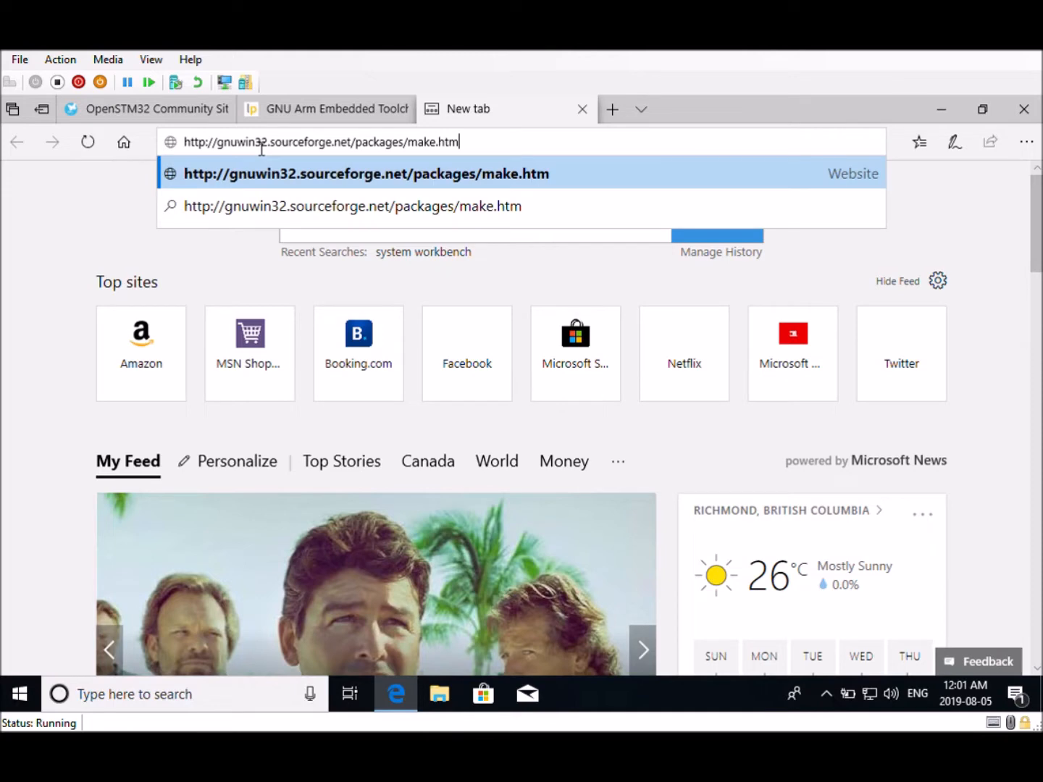
{"action": "key", "text": "Return"}
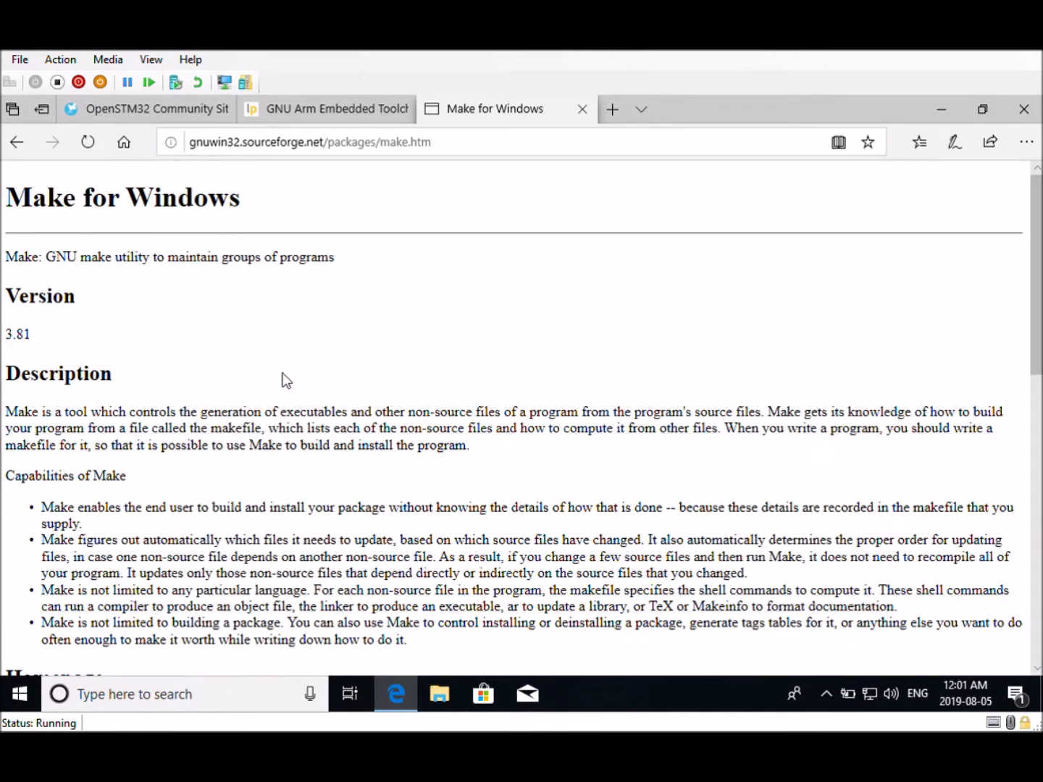
Download the Make for Windows setup program make-3.81.exe from the GnuWin32 download page
{"action": "scroll", "coordinate": [290, 366], "scroll_direction": "down", "scroll_amount": 4}
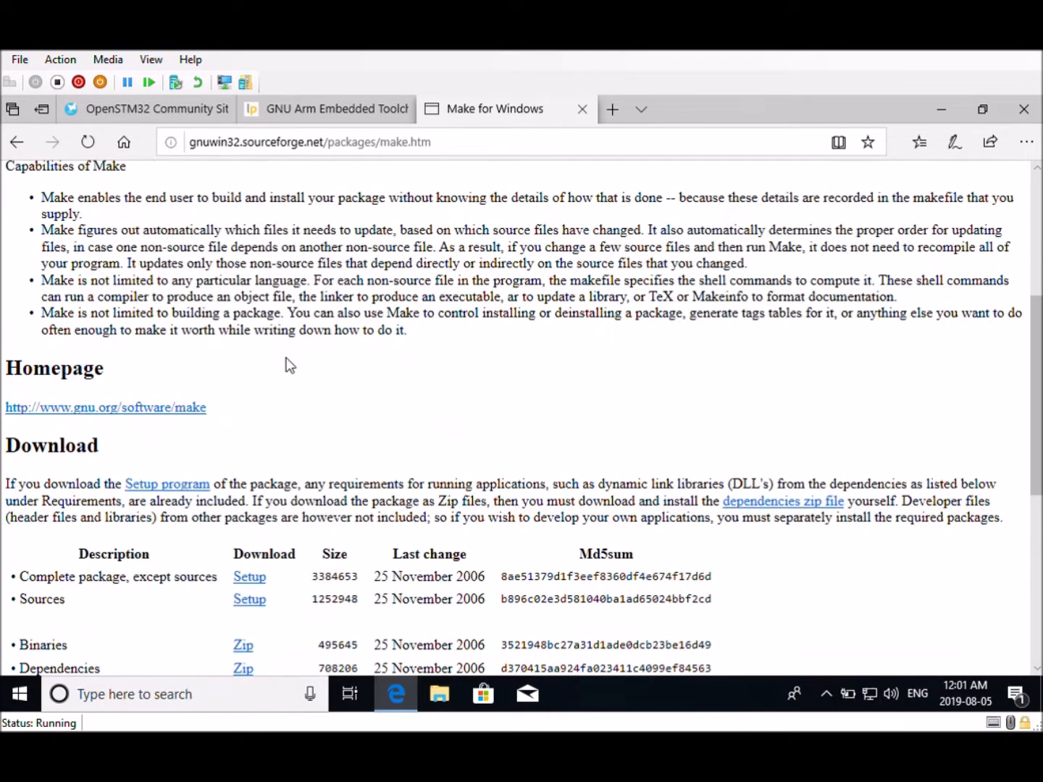
{"action": "scroll", "coordinate": [287, 366], "scroll_direction": "down", "scroll_amount": 2}
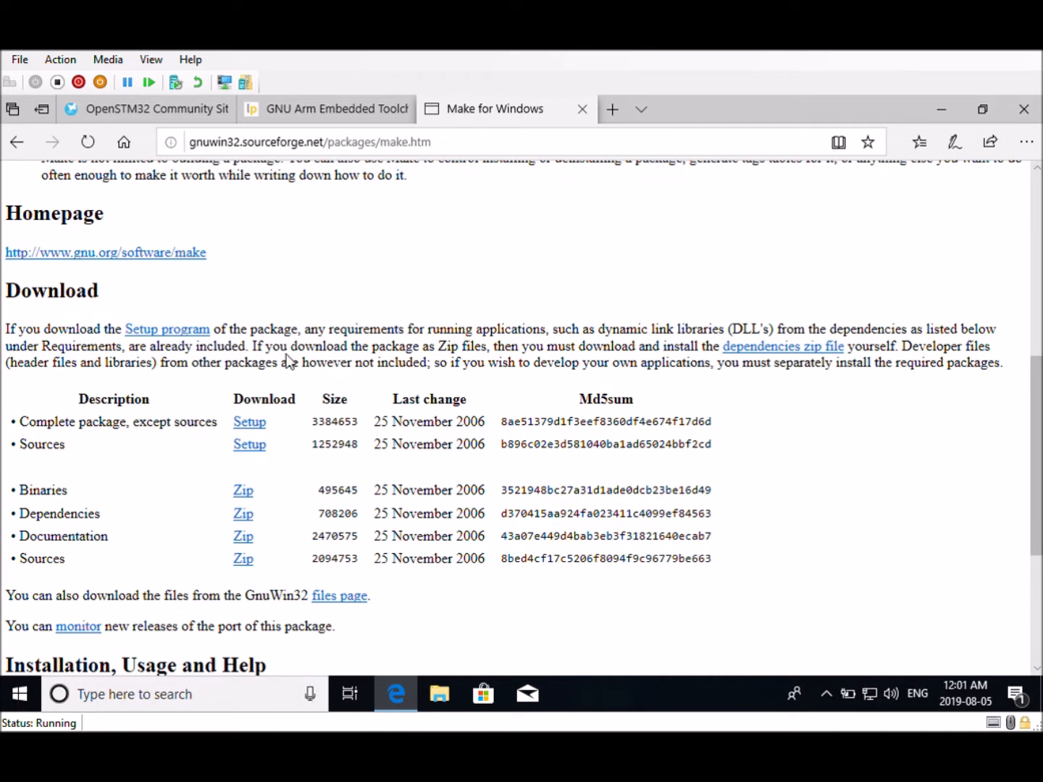
{"action": "left_click", "coordinate": [174, 334]}
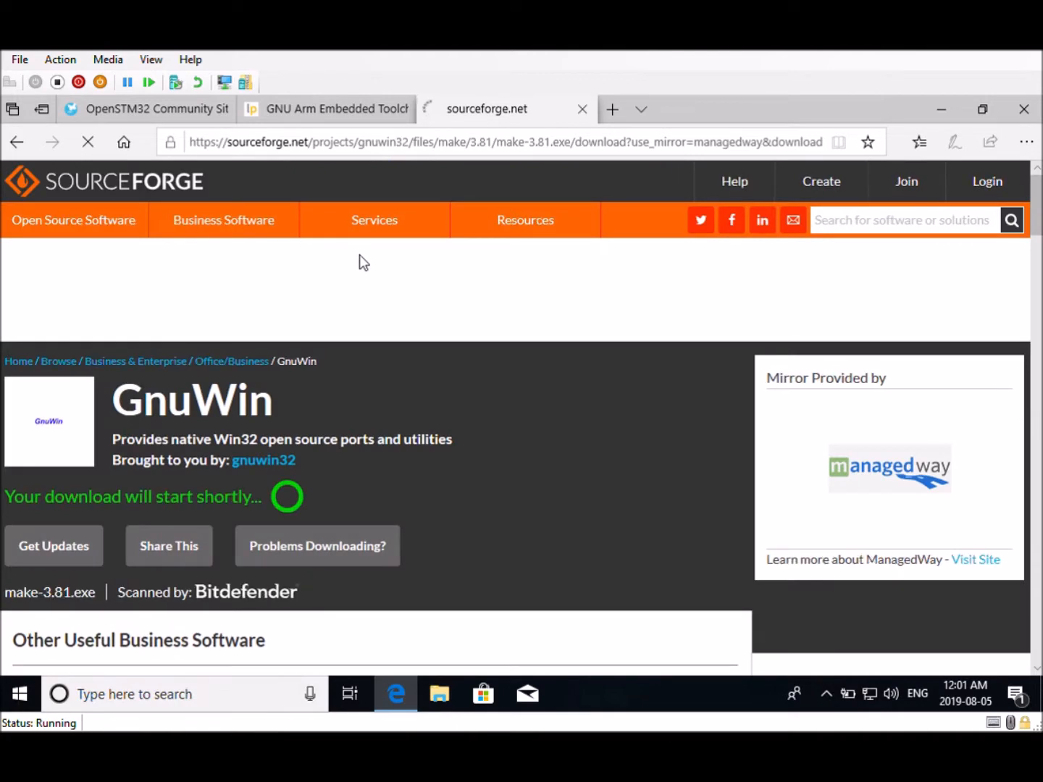
{"action": "scroll", "coordinate": [348, 344], "scroll_direction": "down", "scroll_amount": 2}
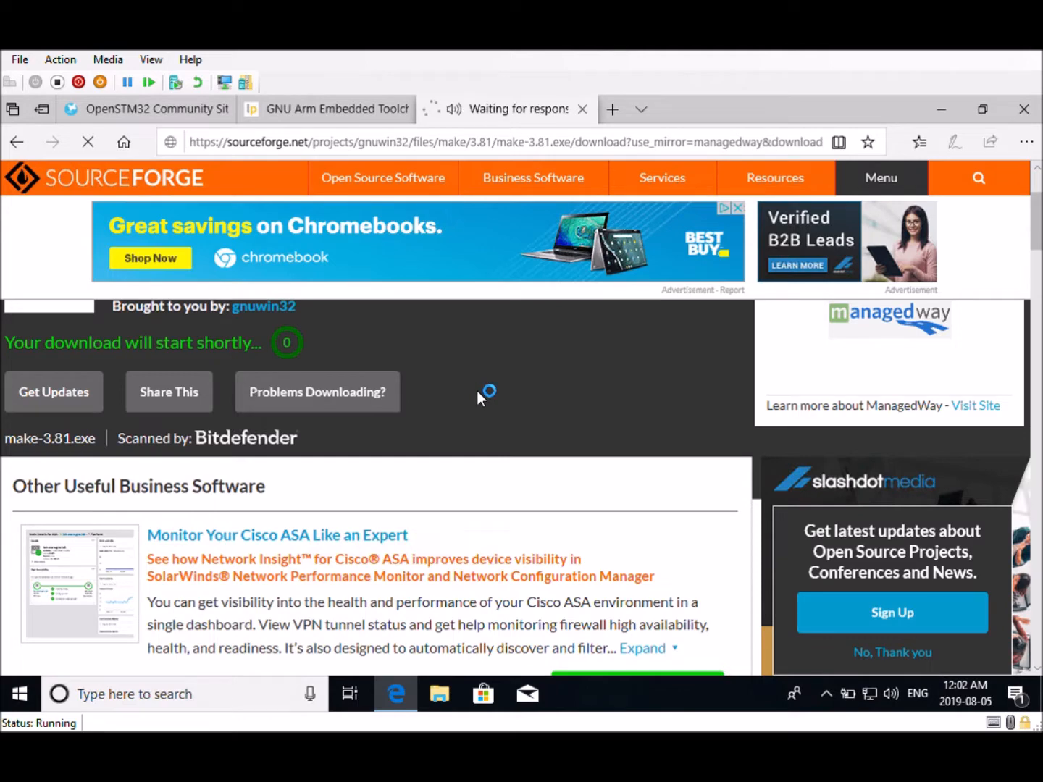
{"action": "left_click", "coordinate": [685, 652]}
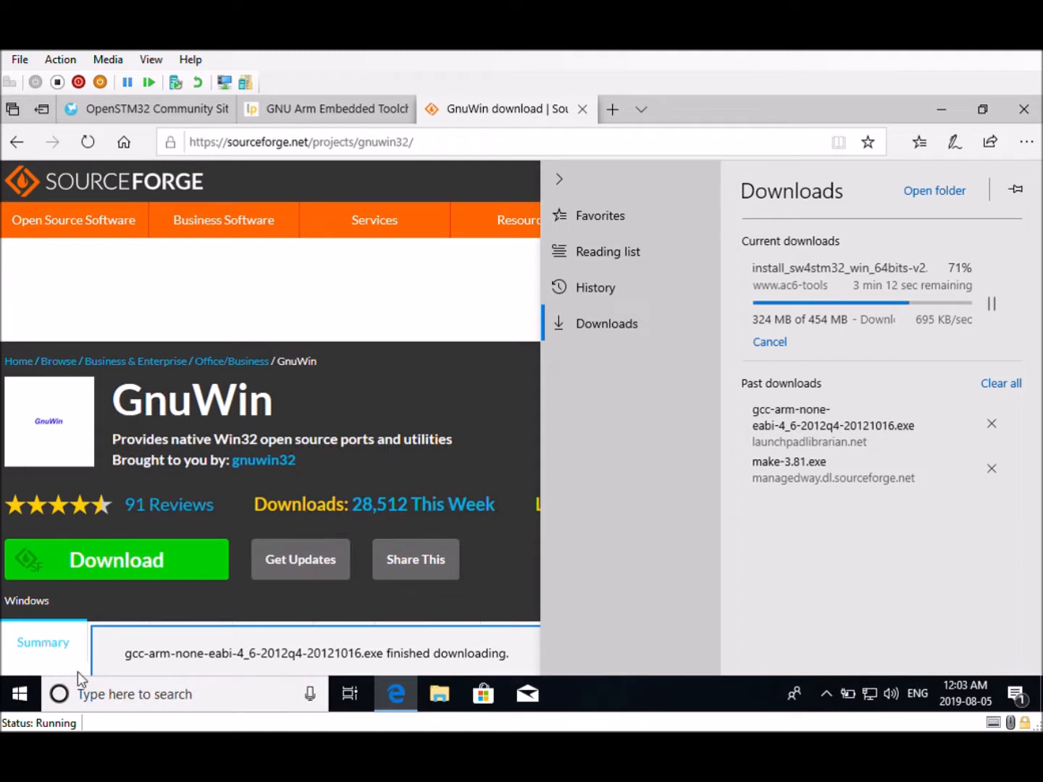
Open the Downloads folder in File Explorer and widen the Name column
{"action": "left_click", "coordinate": [440, 697]}
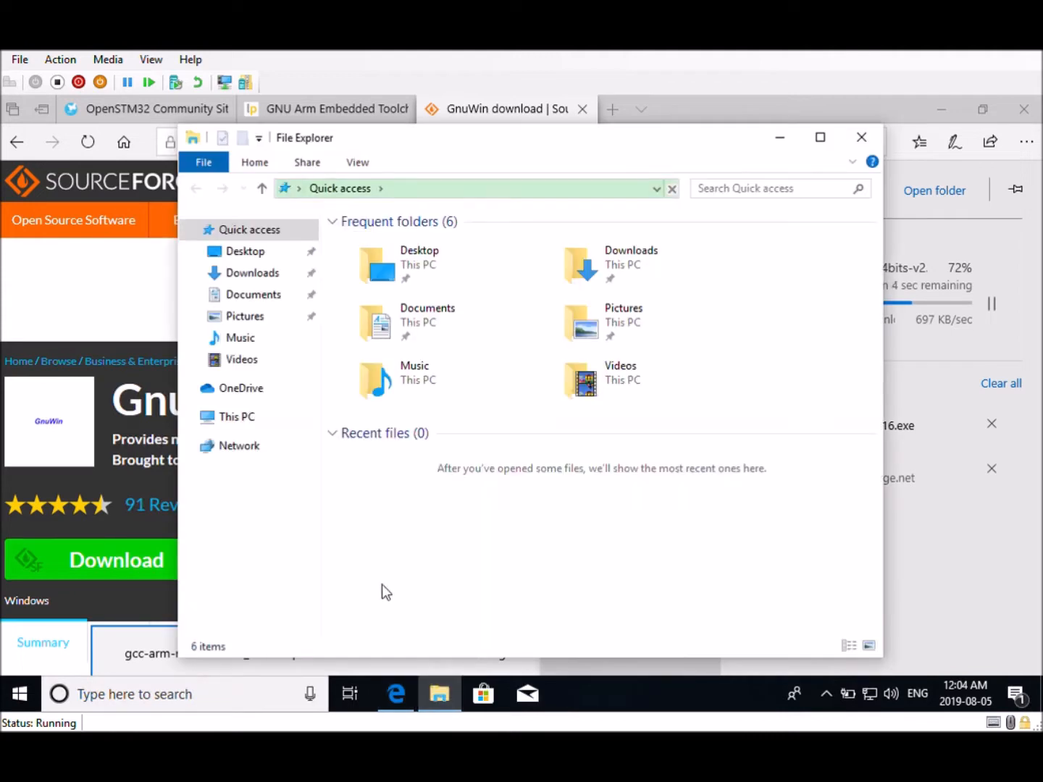
{"action": "double_click", "coordinate": [586, 267]}
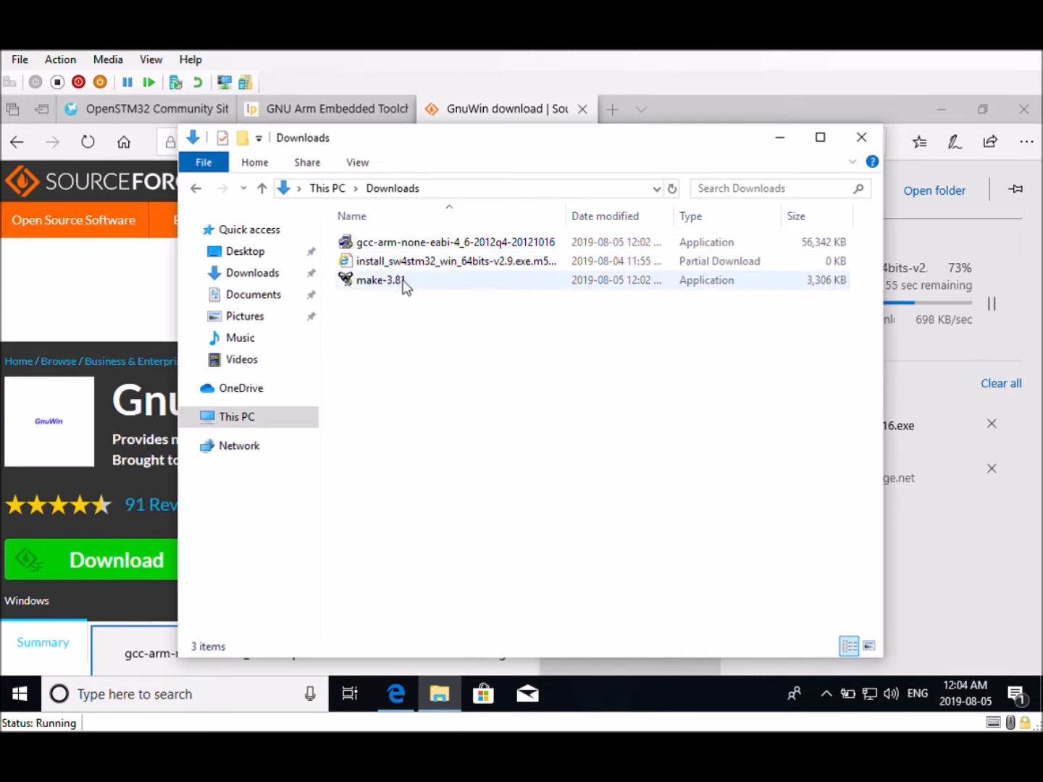
{"action": "left_click_drag", "start_coordinate": [570, 222], "coordinate": [616, 227]}
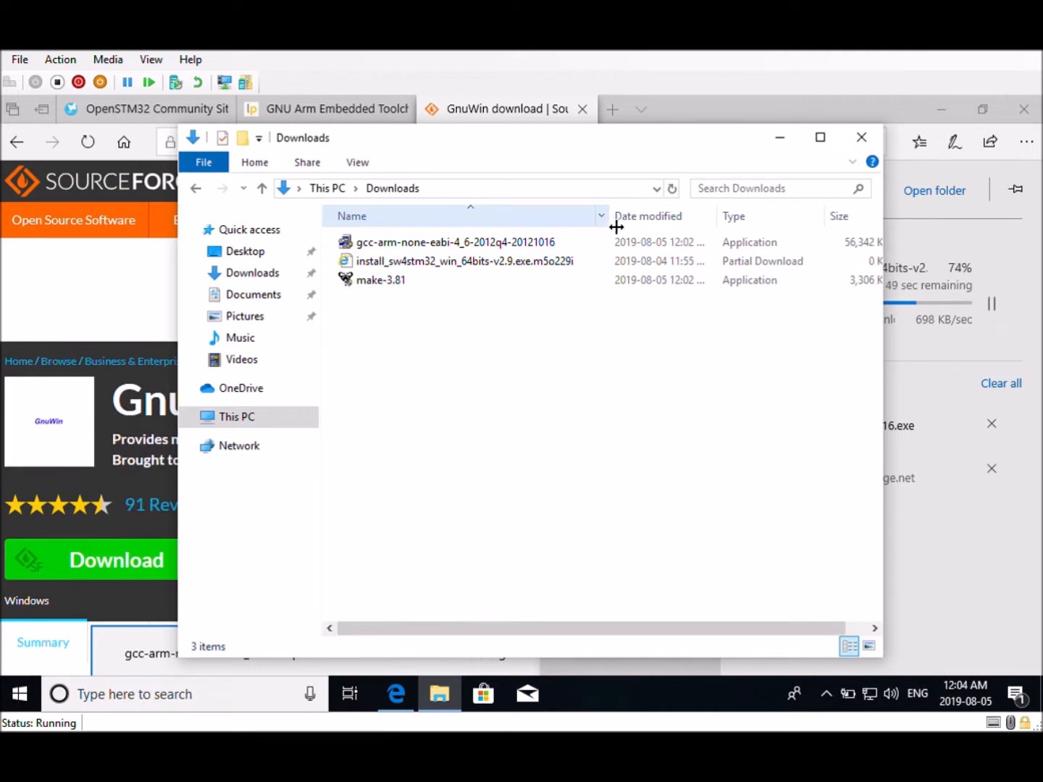
Run the gcc-arm-none-eabi installer, allow it, keep English, accept the license and install to the default directory
{"action": "double_click", "coordinate": [418, 244]}
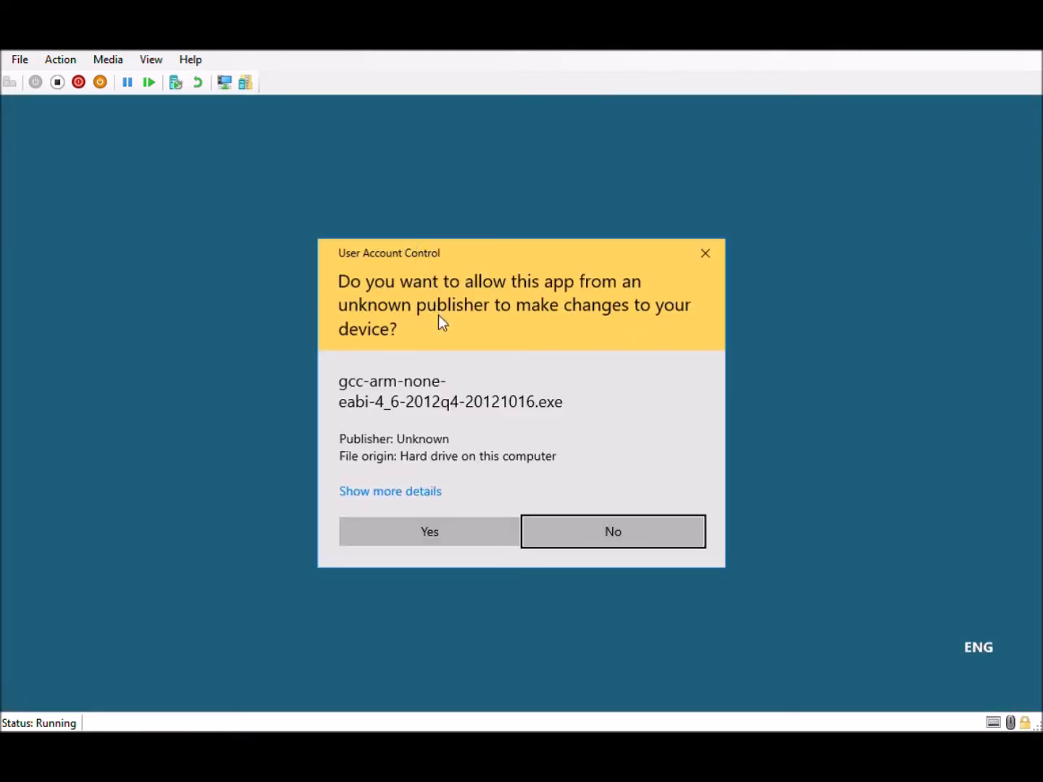
{"action": "left_click", "coordinate": [427, 534]}
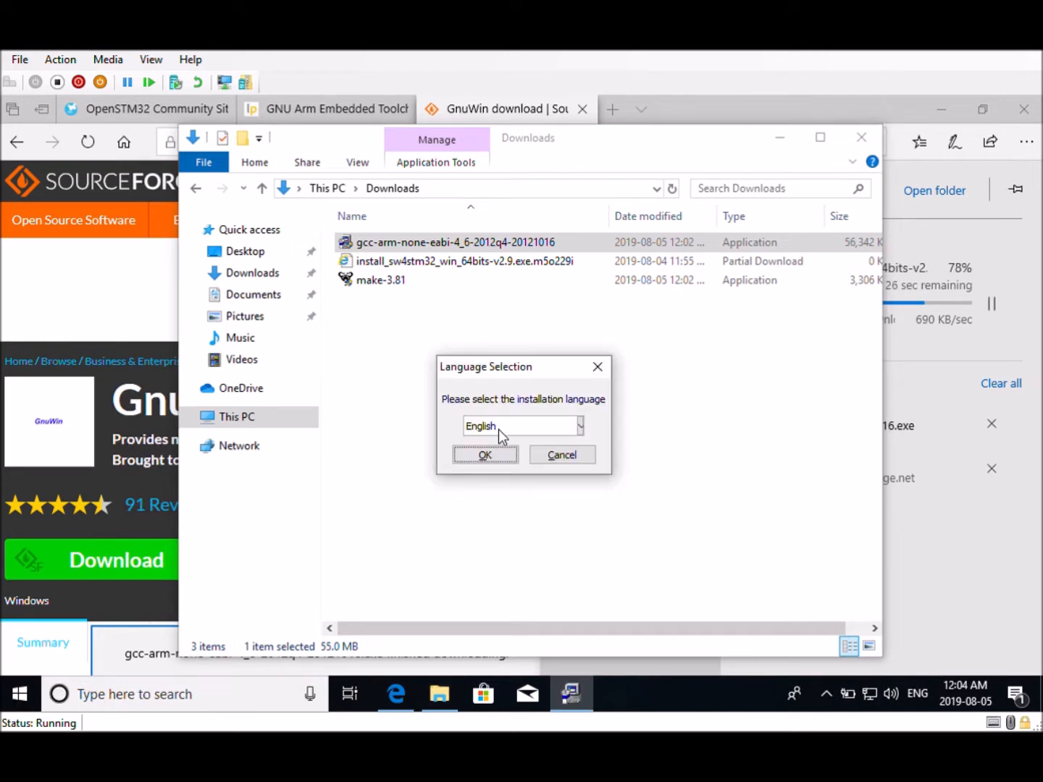
{"action": "left_click", "coordinate": [486, 456]}
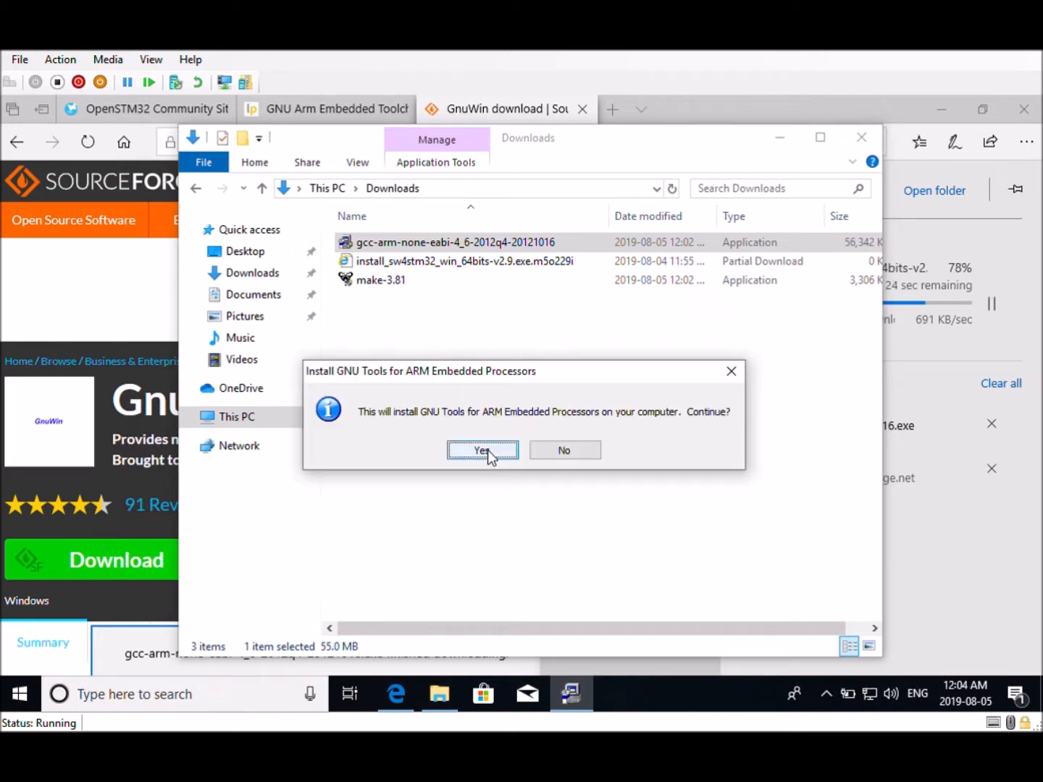
{"action": "left_click", "coordinate": [488, 449]}
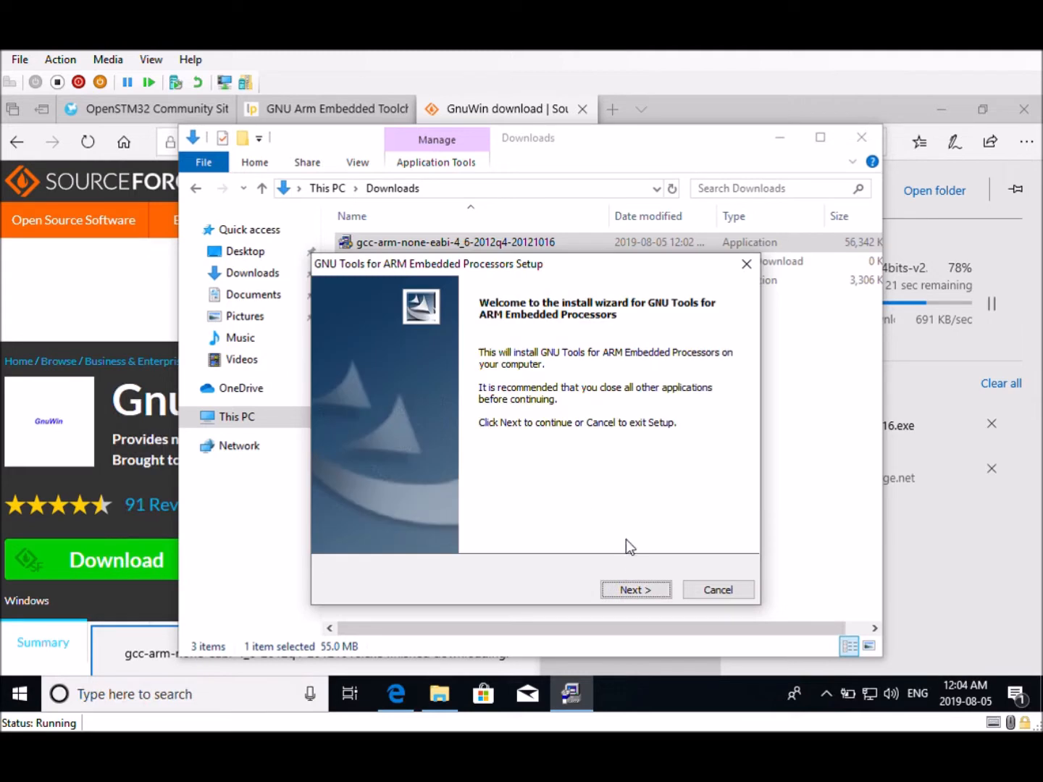
{"action": "left_click", "coordinate": [628, 593]}
{"action": "left_click", "coordinate": [434, 516]}
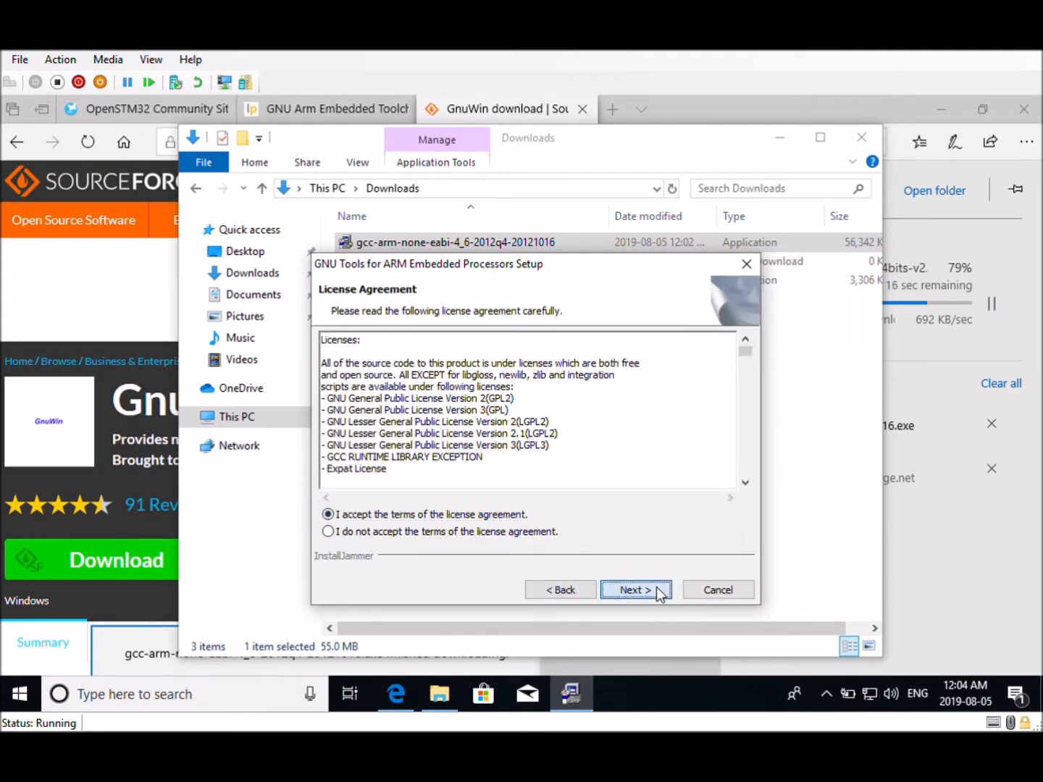
{"action": "left_click", "coordinate": [655, 590]}
{"action": "left_click", "coordinate": [644, 591]}
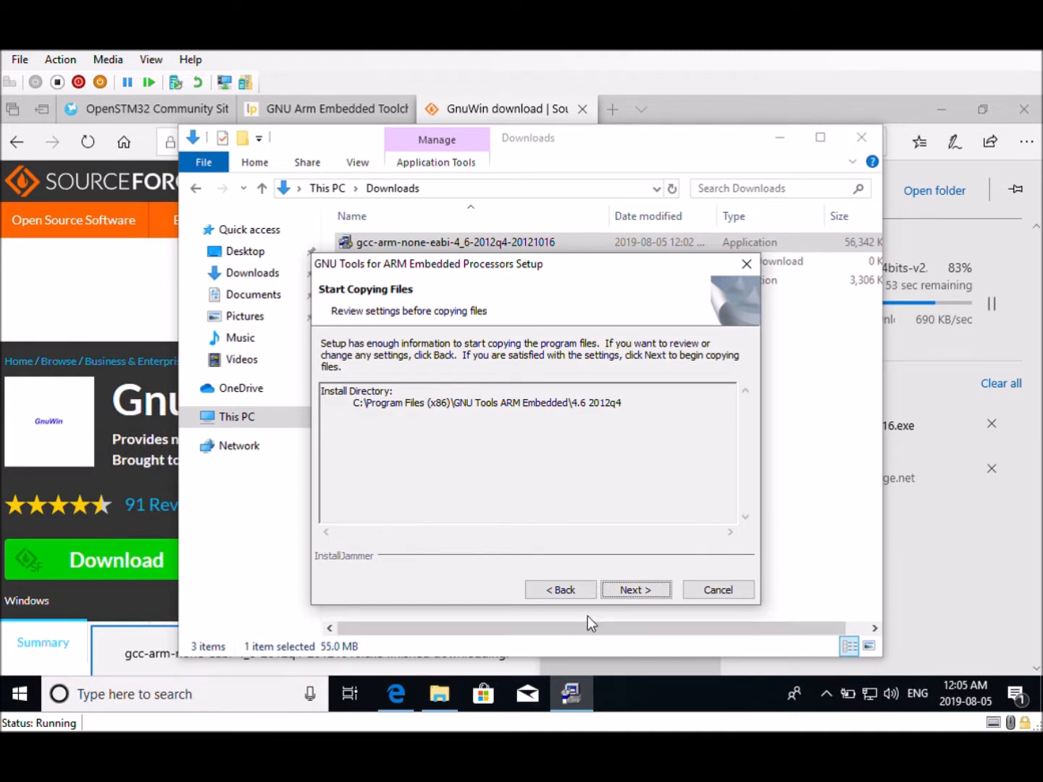
{"action": "left_click", "coordinate": [638, 591]}
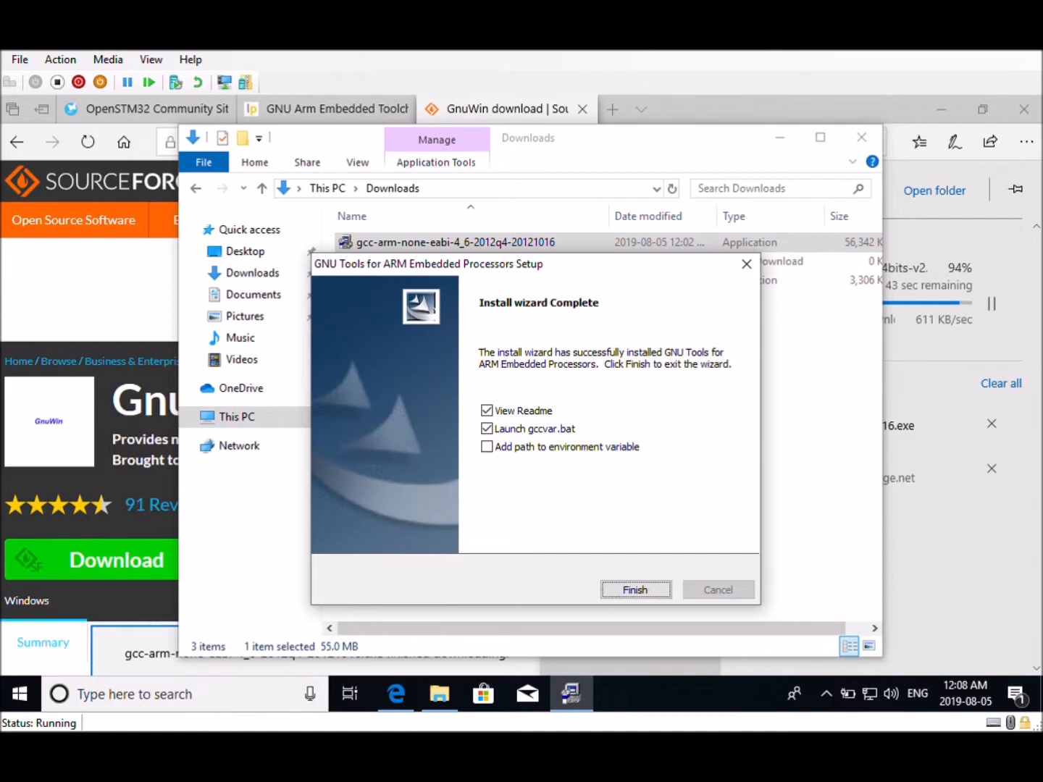
Enable adding the path to the environment variable, disable launching gccvar.bat and viewing the readme, and finish the wizard
{"action": "left_click", "coordinate": [486, 450]}
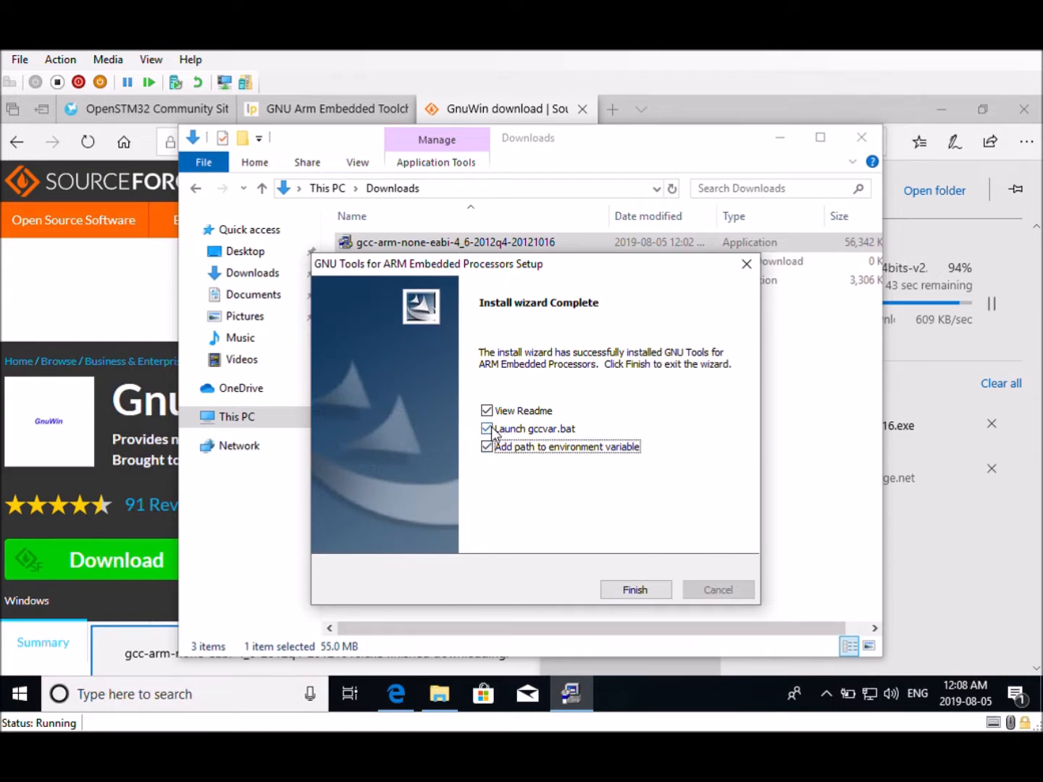
{"action": "left_click", "coordinate": [487, 429]}
{"action": "left_click", "coordinate": [487, 411]}
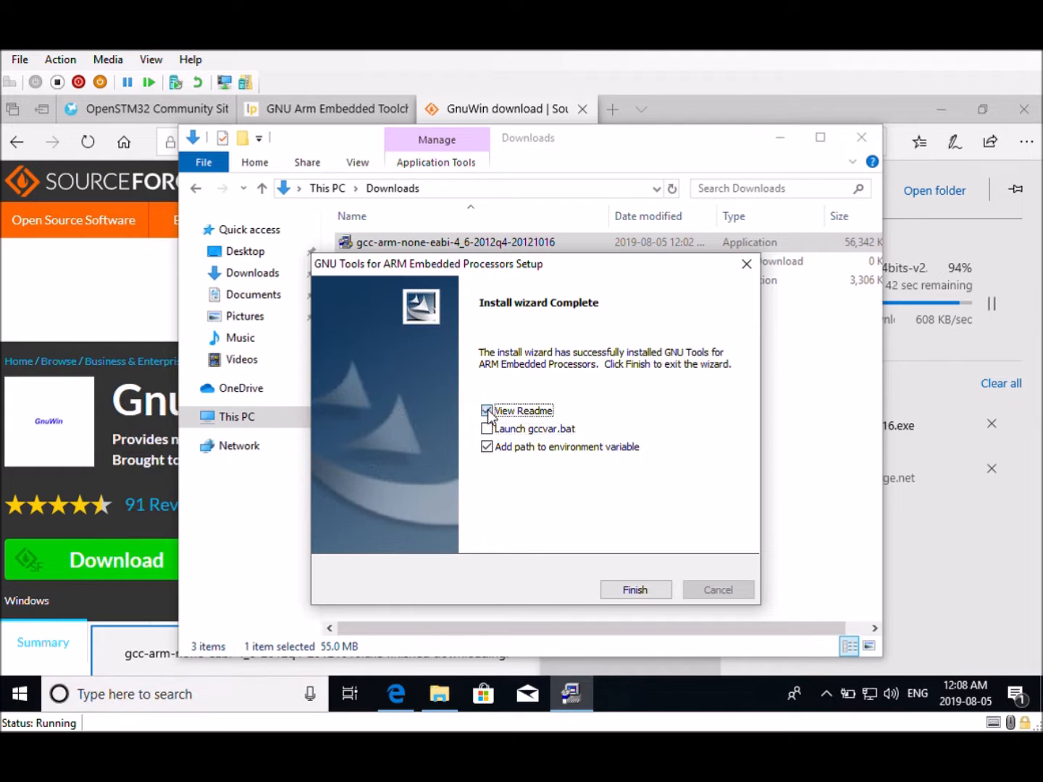
{"action": "left_click", "coordinate": [646, 591]}
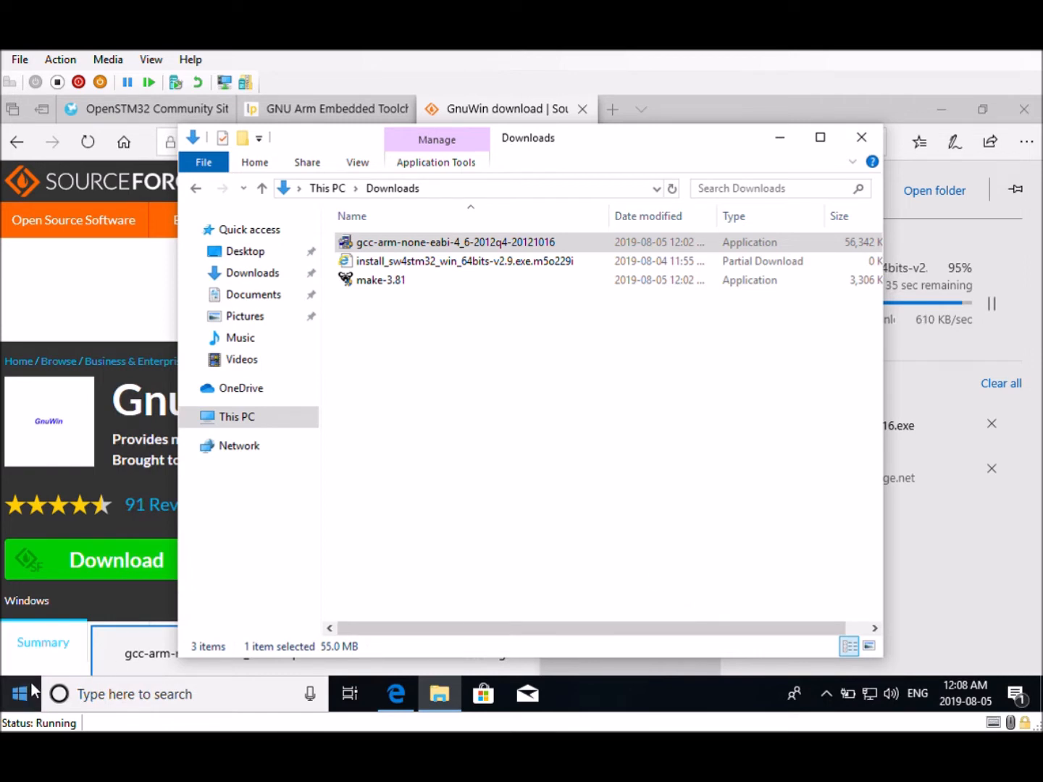
Open Command Prompt and run arm-none-eabi-gcc -v to verify the ARM toolchain installation
{"action": "left_click", "coordinate": [19, 702]}
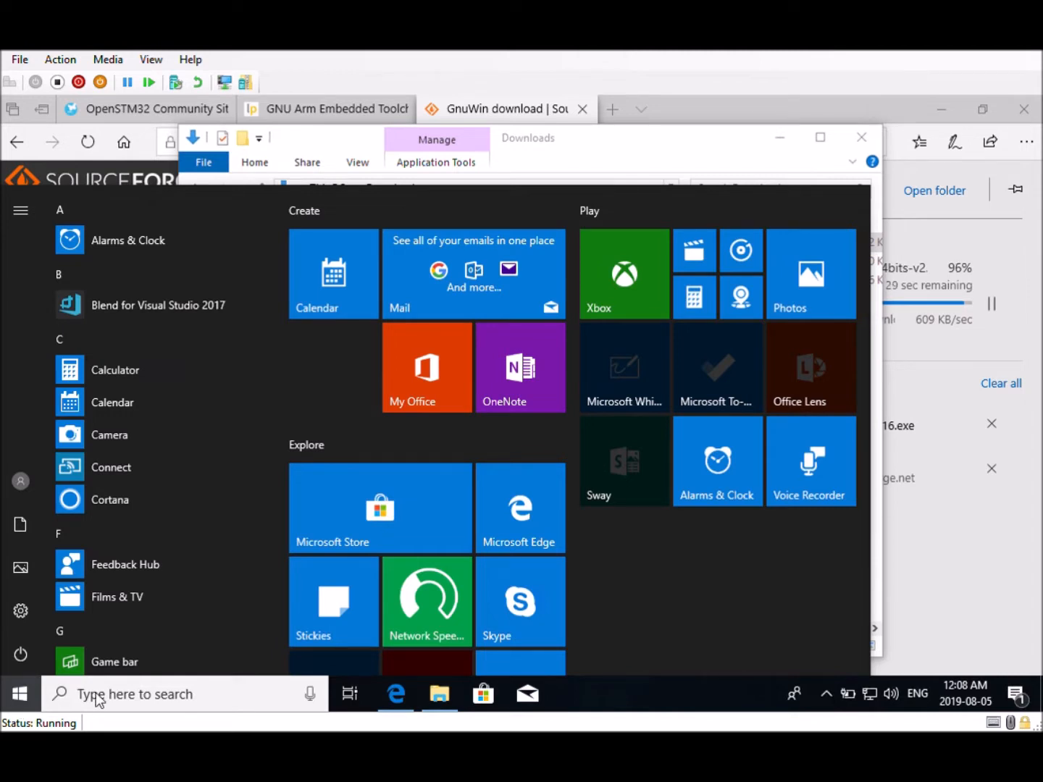
{"action": "left_click", "coordinate": [134, 707]}
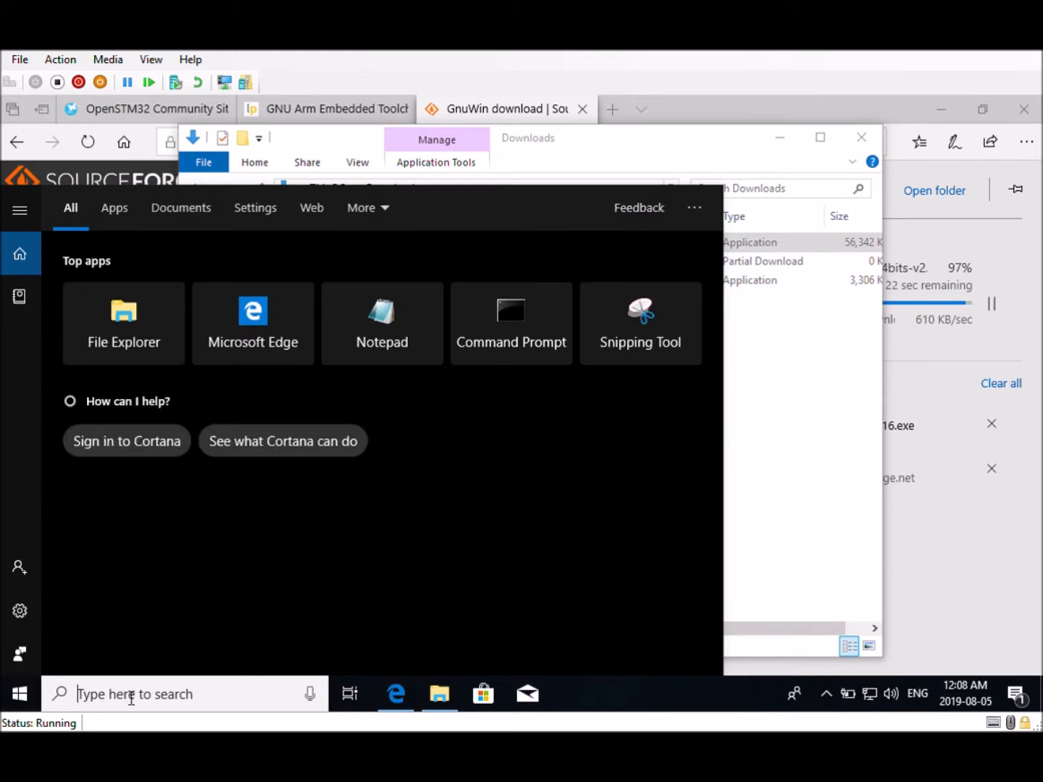
{"action": "type", "text": "cmd"}
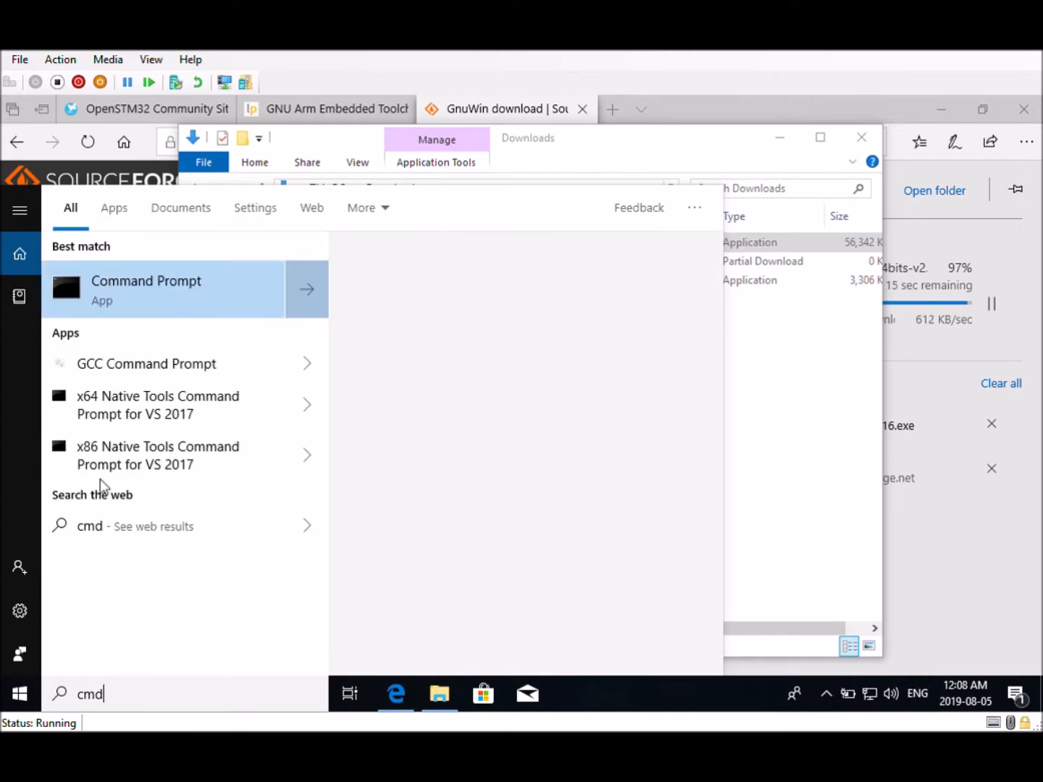
{"action": "left_click", "coordinate": [113, 284]}
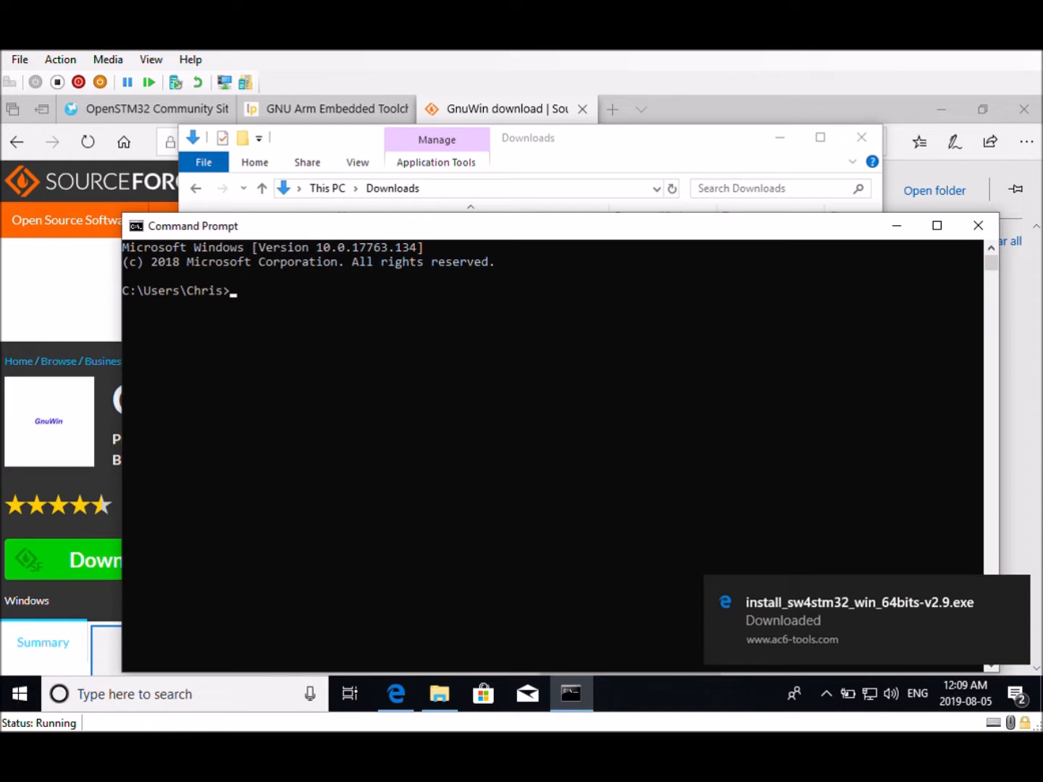
{"action": "left_click", "coordinate": [409, 323]}
{"action": "right_click", "coordinate": [410, 322]}
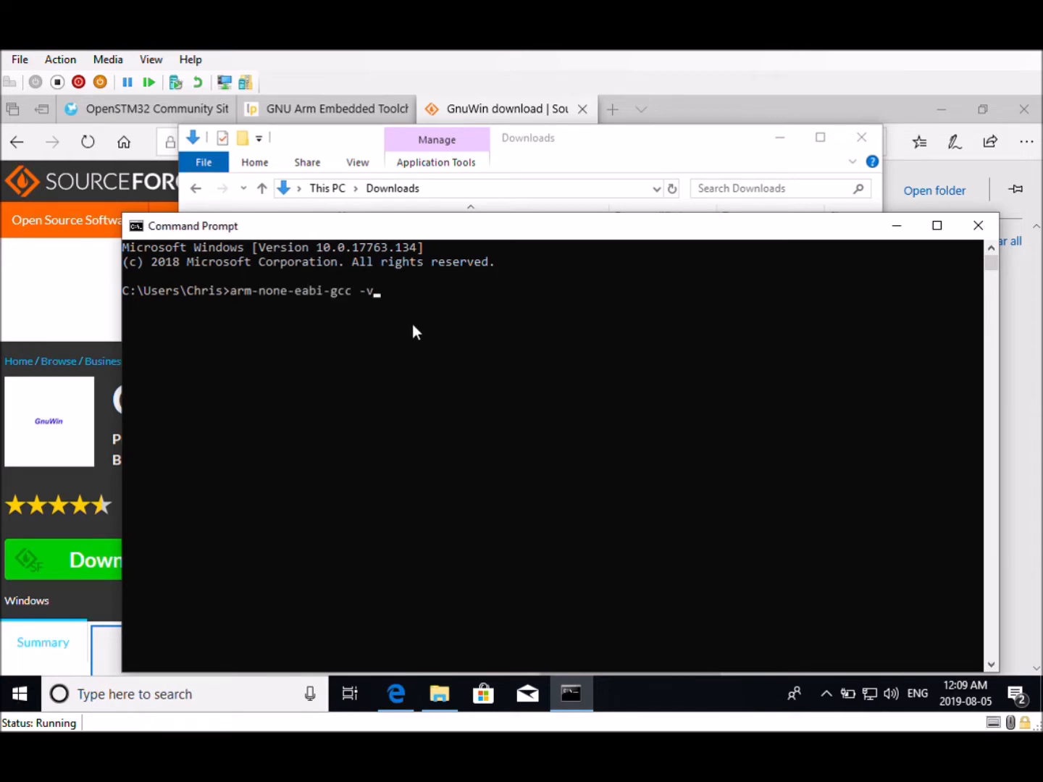
{"action": "key", "text": "Return"}
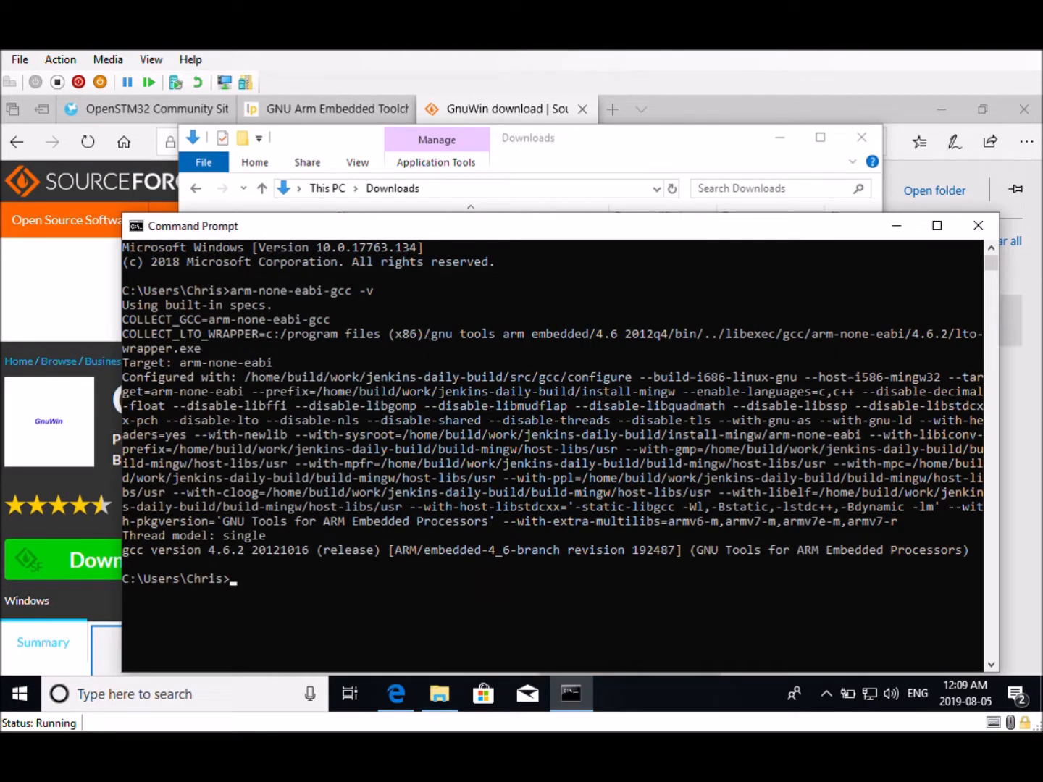
Run the make-3.81 installer from the Downloads folder, allow it, and accept the license agreement
{"action": "left_click", "coordinate": [650, 162]}
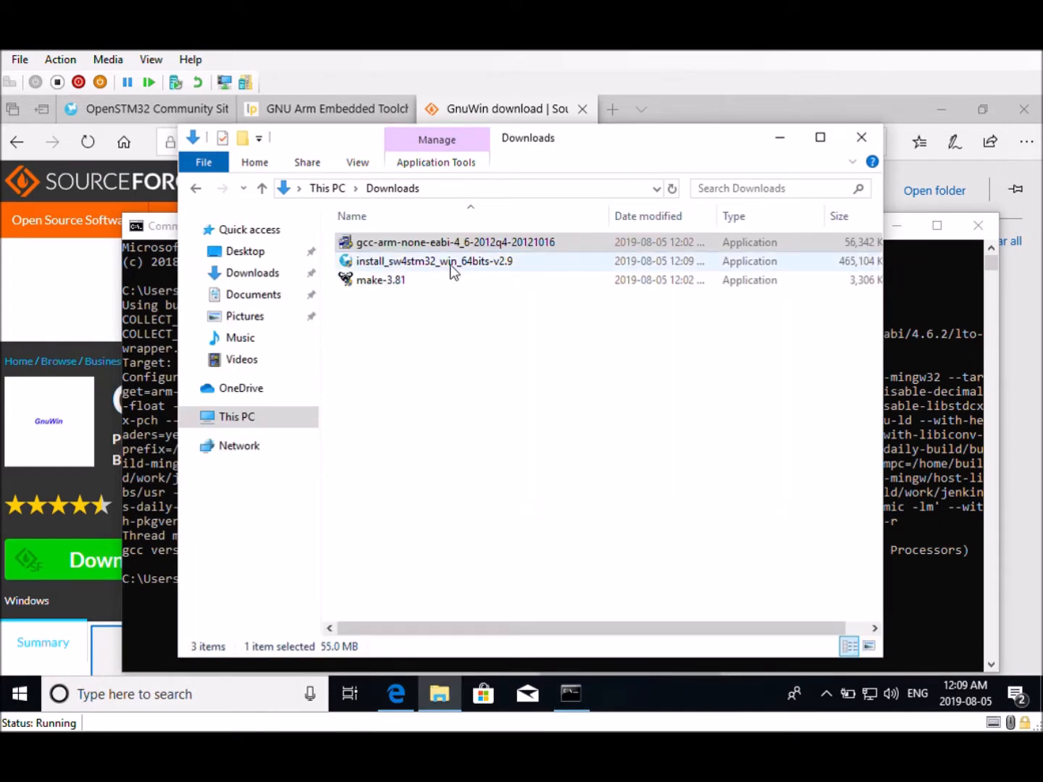
{"action": "double_click", "coordinate": [389, 282]}
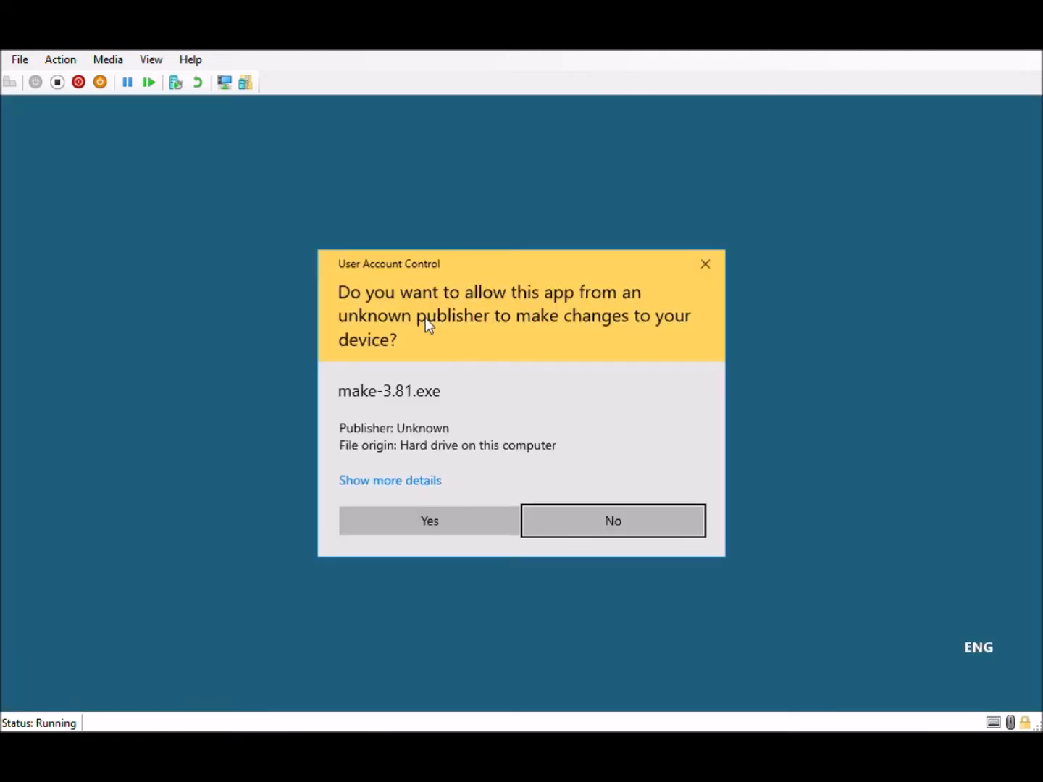
{"action": "left_click", "coordinate": [405, 521]}
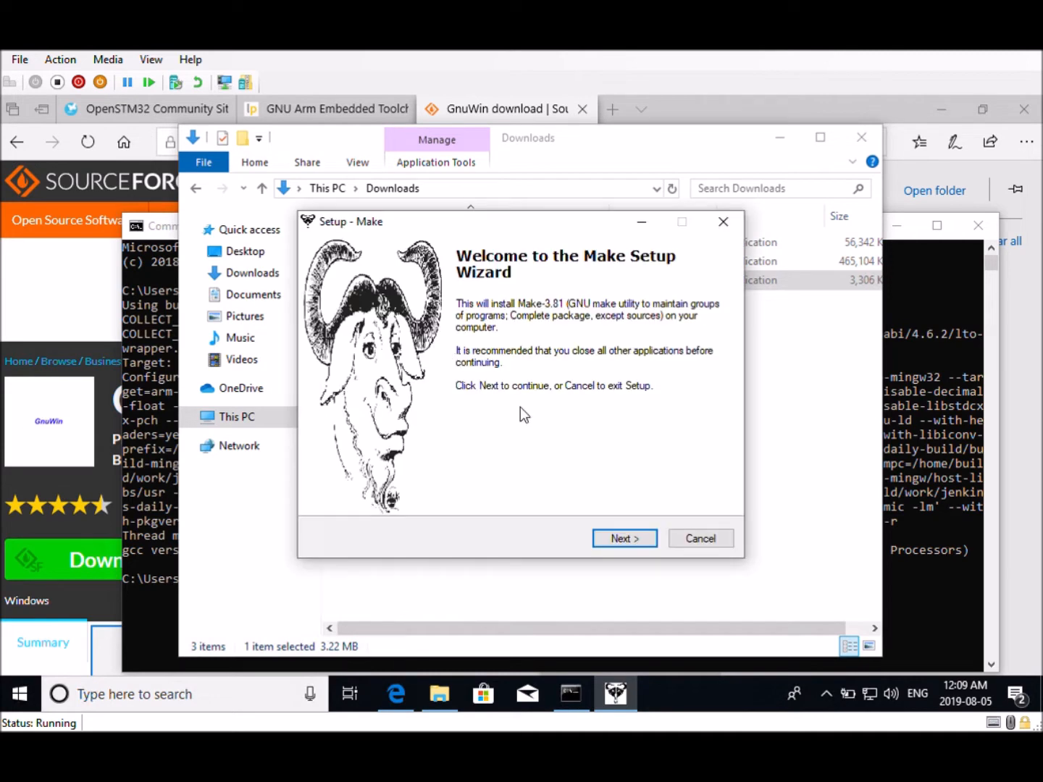
{"action": "left_click", "coordinate": [624, 538]}
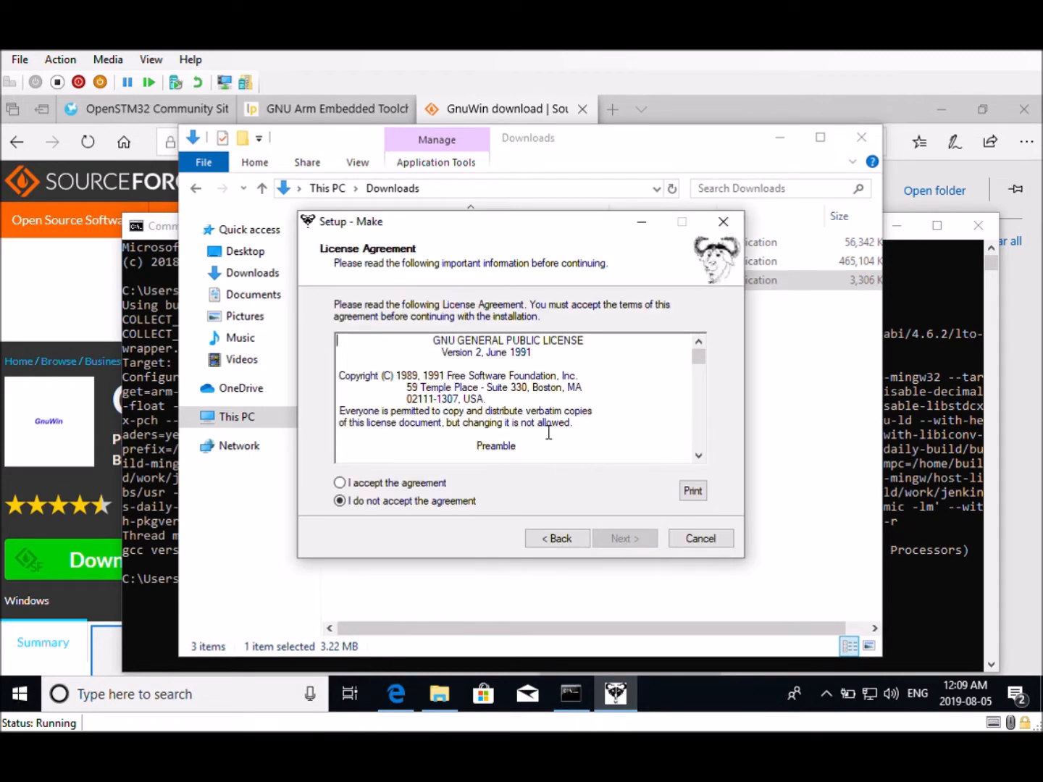
{"action": "left_click", "coordinate": [391, 483]}
{"action": "left_click", "coordinate": [620, 540]}
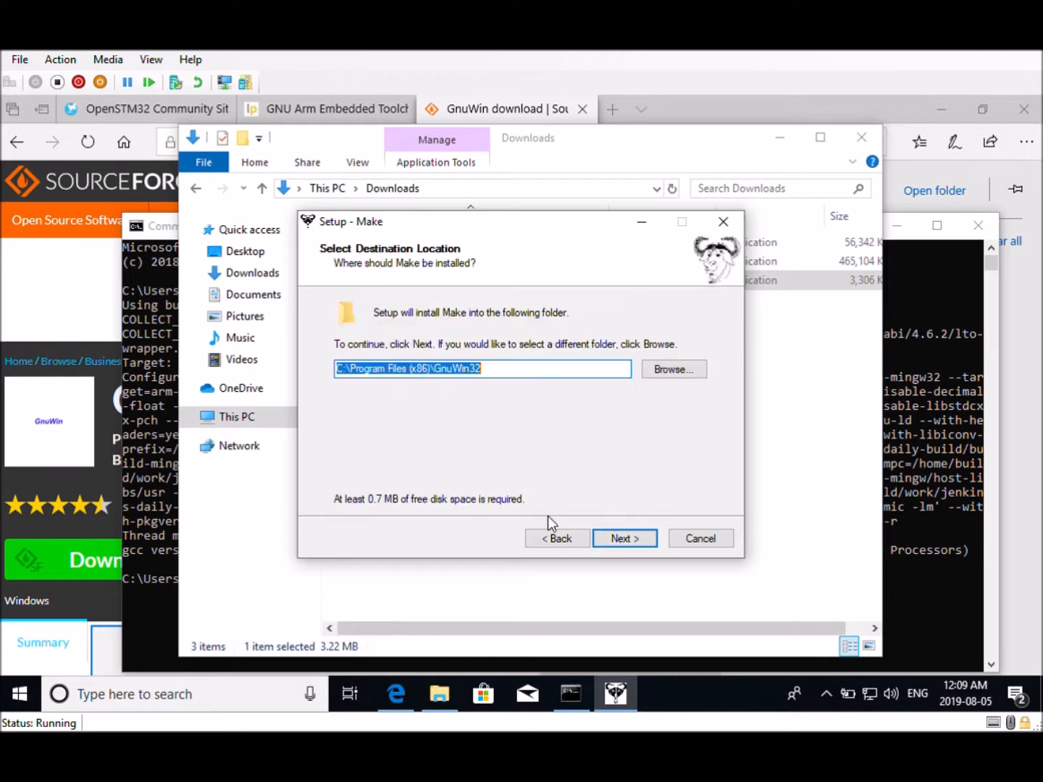
Install Make with the default destination, components, Start Menu folder and tasks, and finish the wizard
{"action": "left_click", "coordinate": [624, 539]}
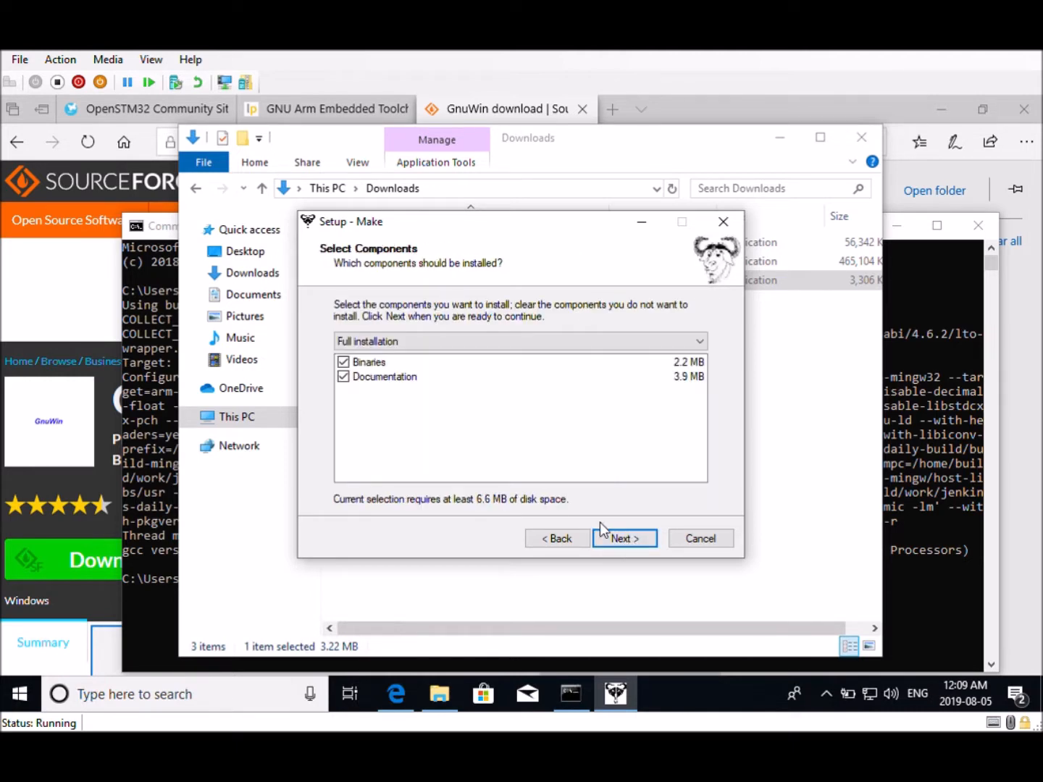
{"action": "left_click", "coordinate": [629, 542]}
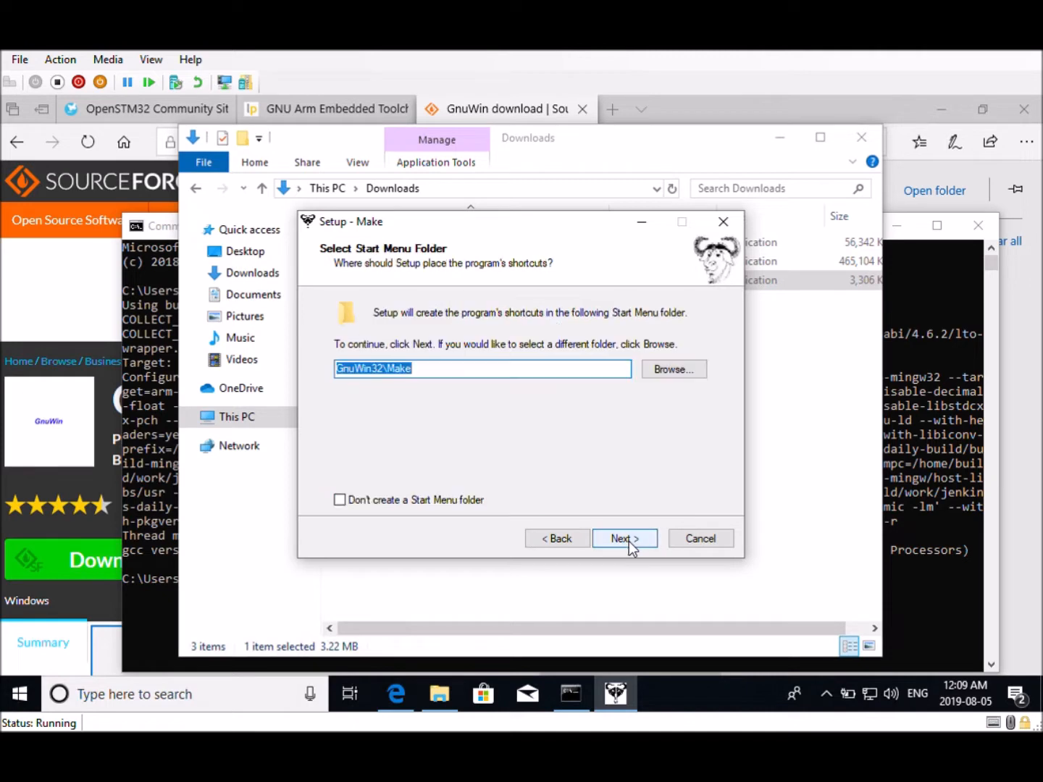
{"action": "left_click", "coordinate": [623, 540]}
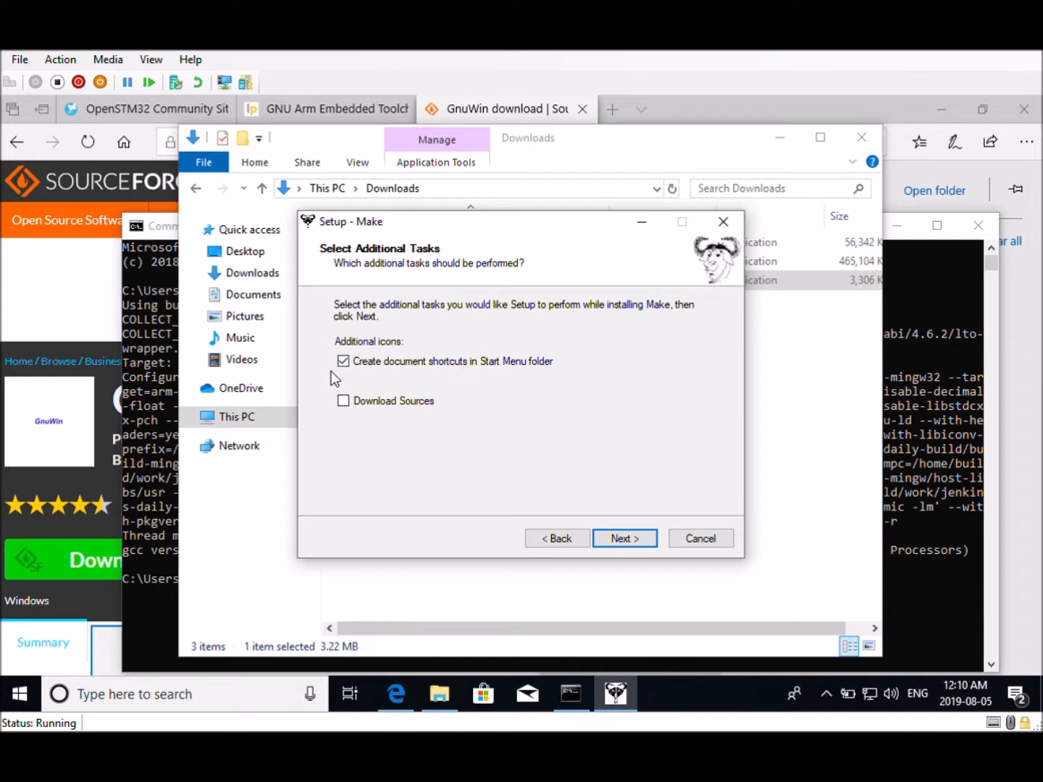
{"action": "left_click", "coordinate": [628, 540]}
{"action": "left_click", "coordinate": [624, 537]}
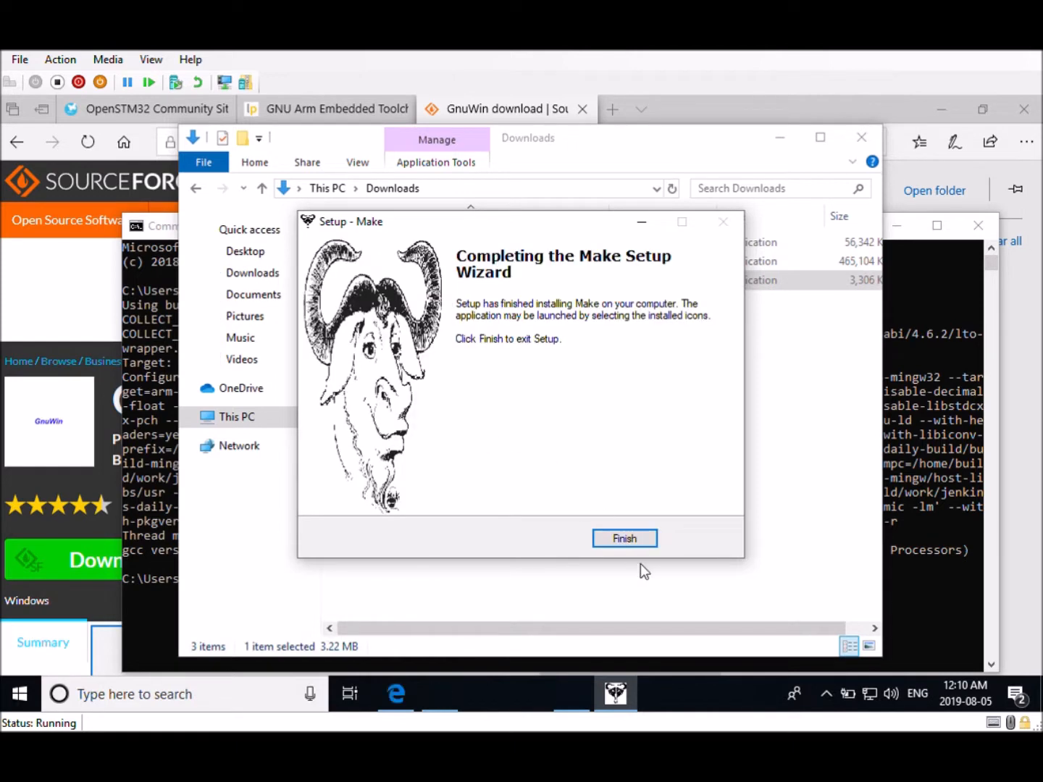
{"action": "left_click", "coordinate": [617, 539]}
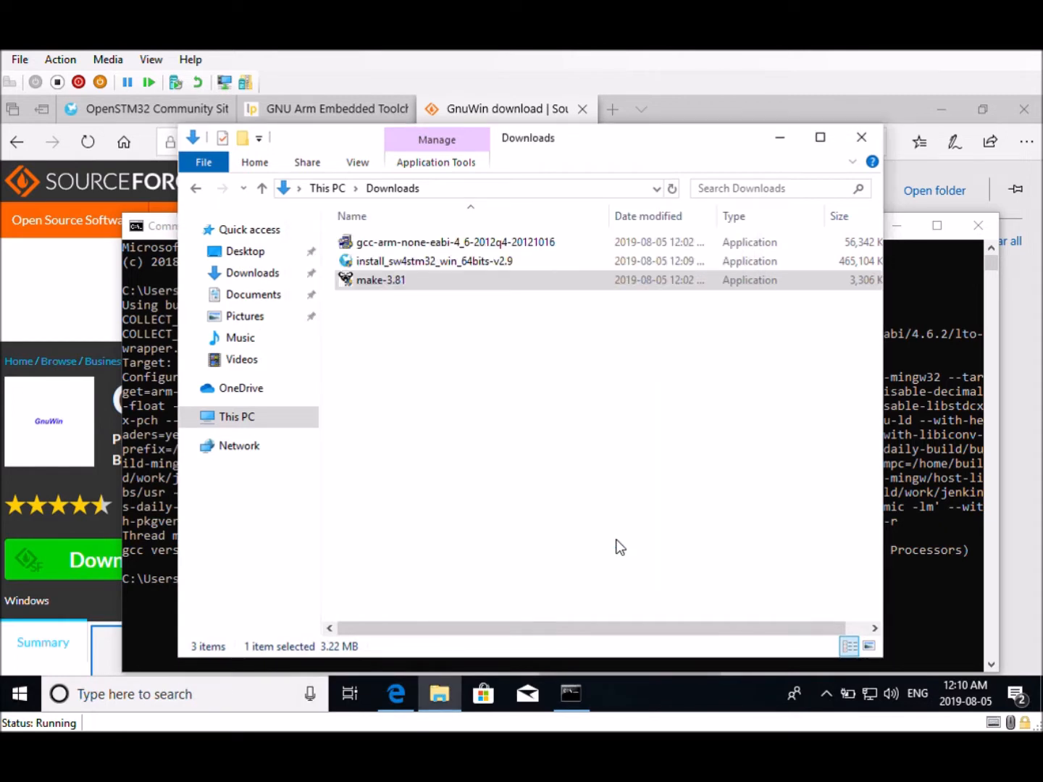
Run the install_sw4stm32_win_64bits-v2.9 installer, allow it, and accept the Ac6 and ST license agreements
{"action": "left_click", "coordinate": [401, 264]}
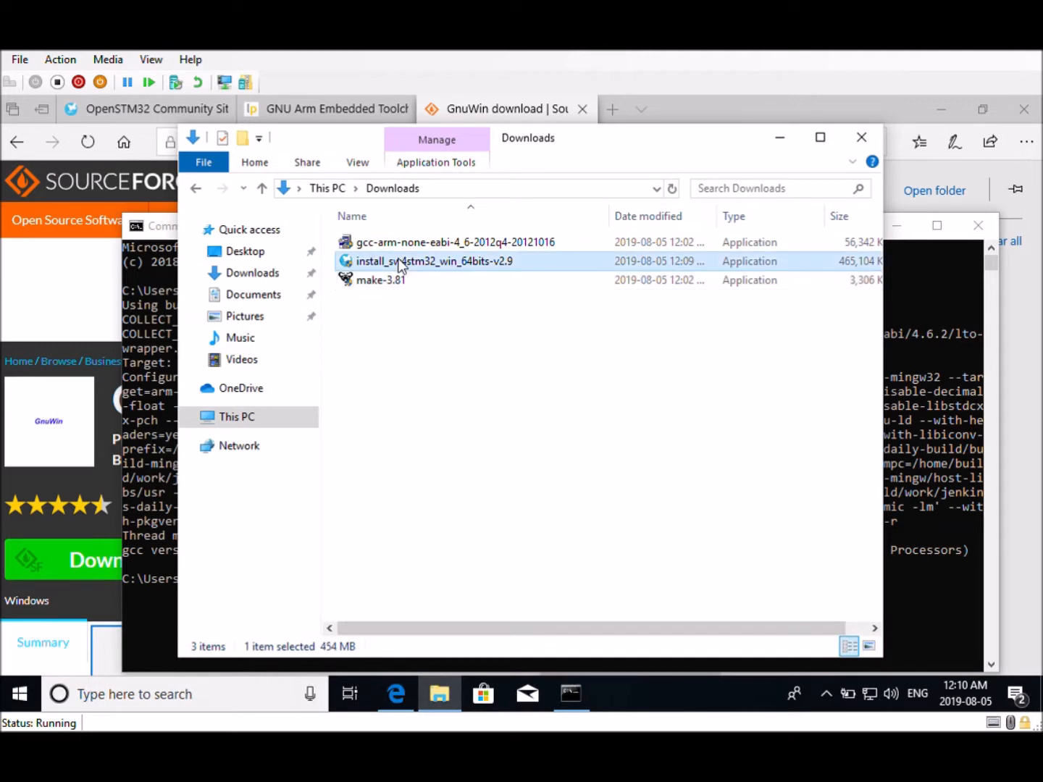
{"action": "double_click", "coordinate": [400, 264]}
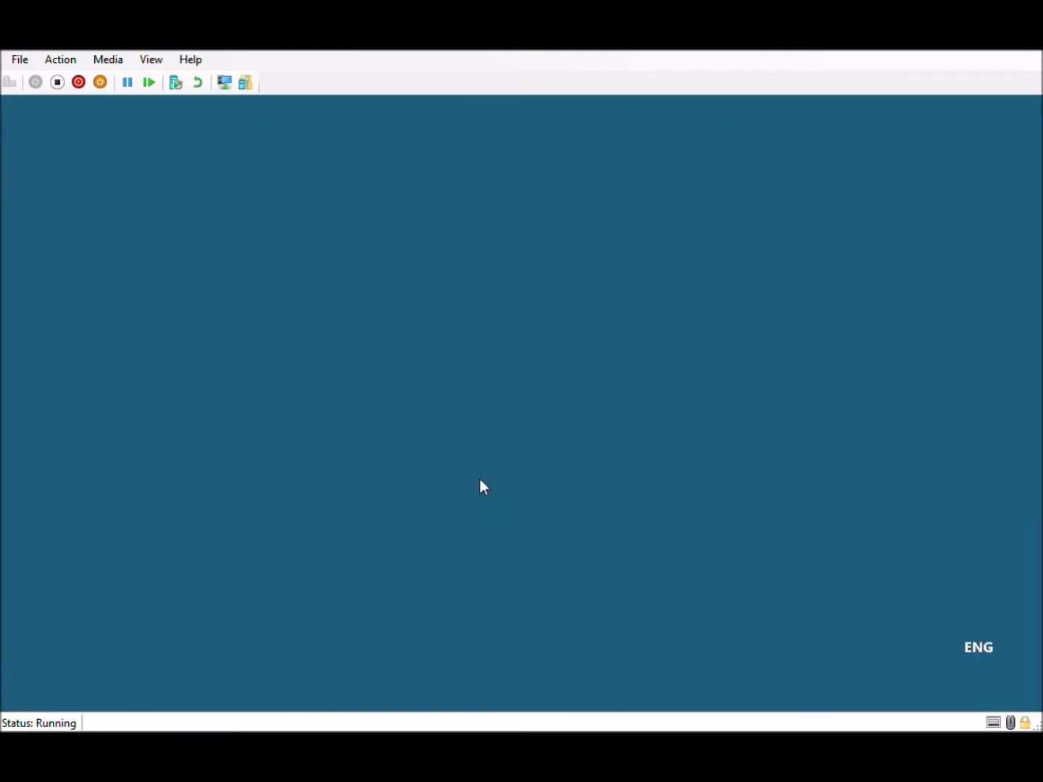
{"action": "left_click", "coordinate": [433, 518]}
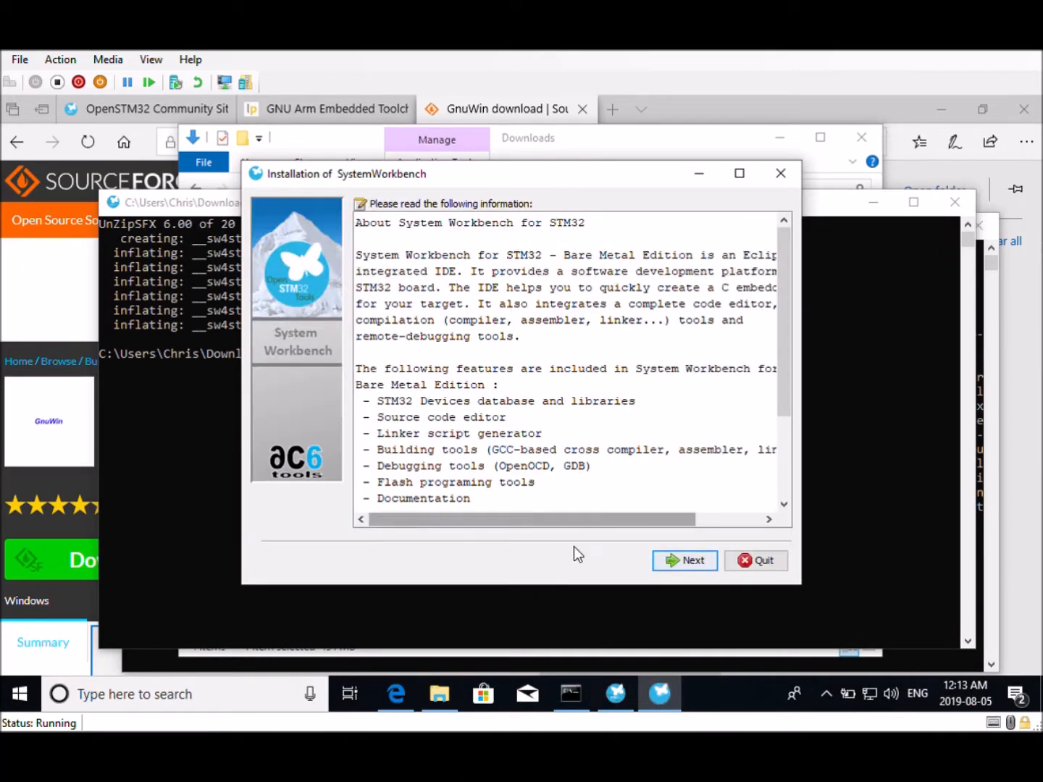
{"action": "left_click", "coordinate": [674, 559]}
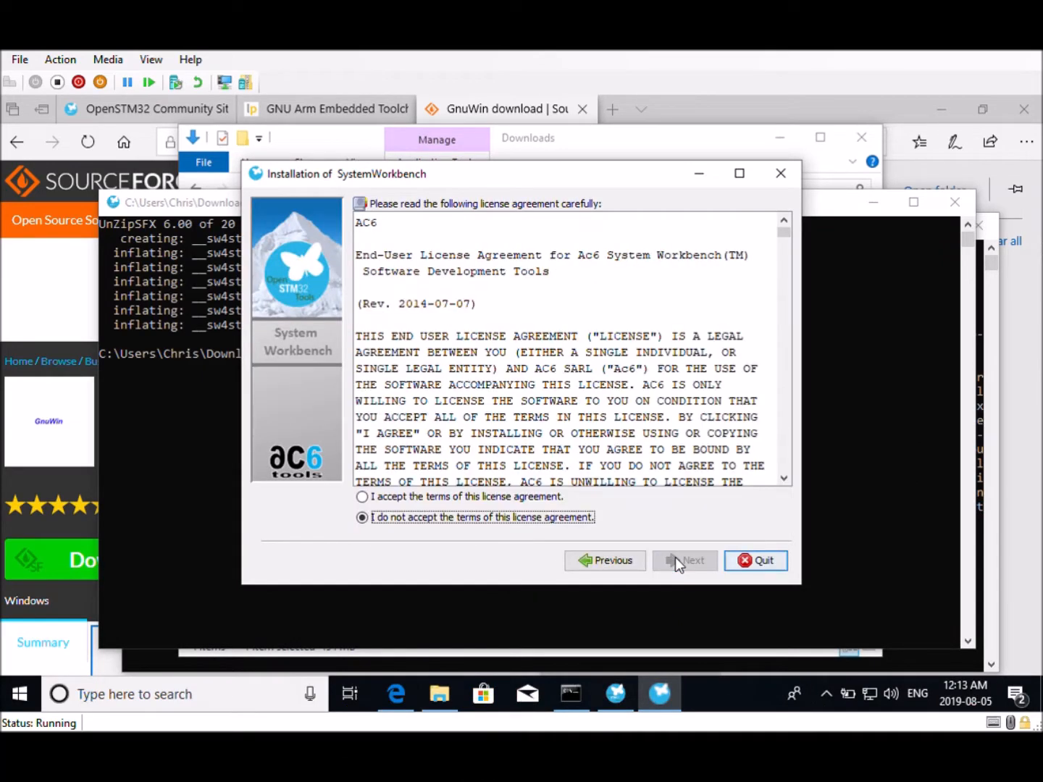
{"action": "left_click", "coordinate": [443, 498]}
{"action": "left_click", "coordinate": [681, 559]}
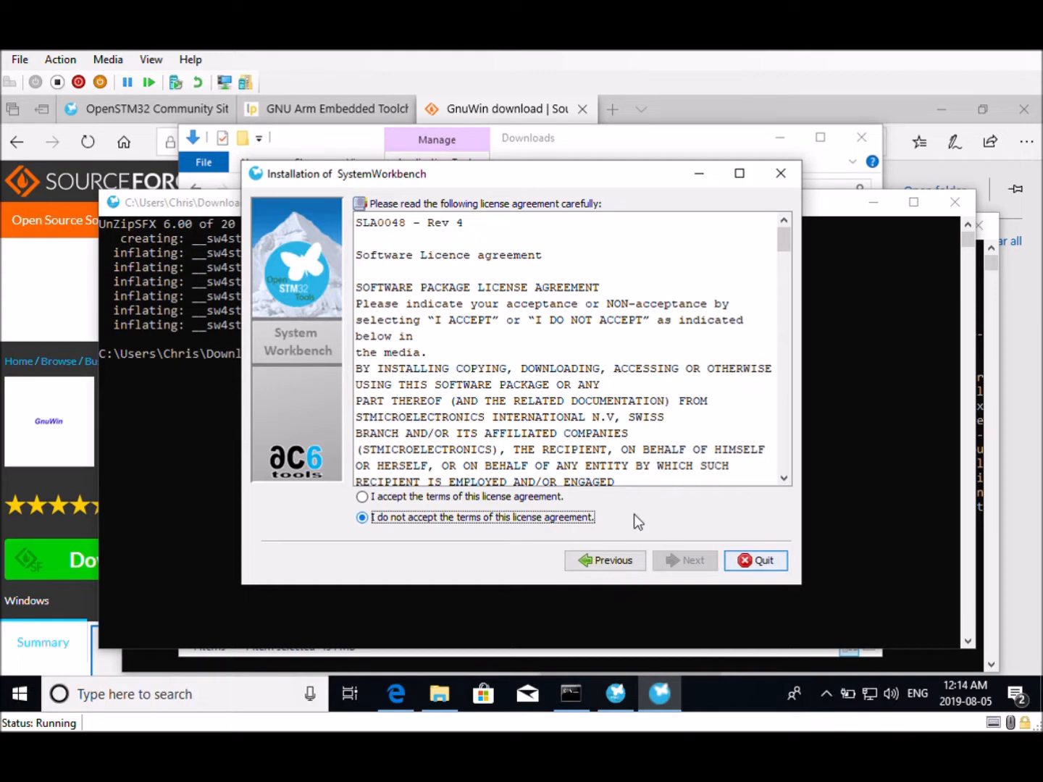
{"action": "left_click", "coordinate": [362, 498]}
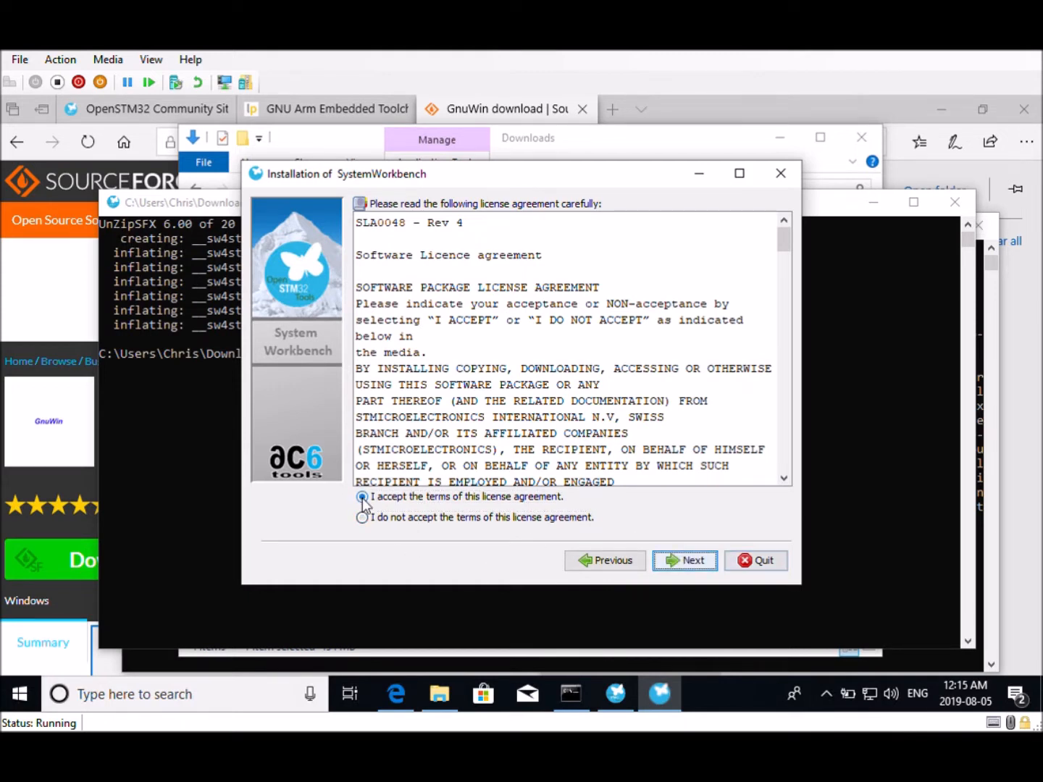
{"action": "left_click", "coordinate": [684, 560]}
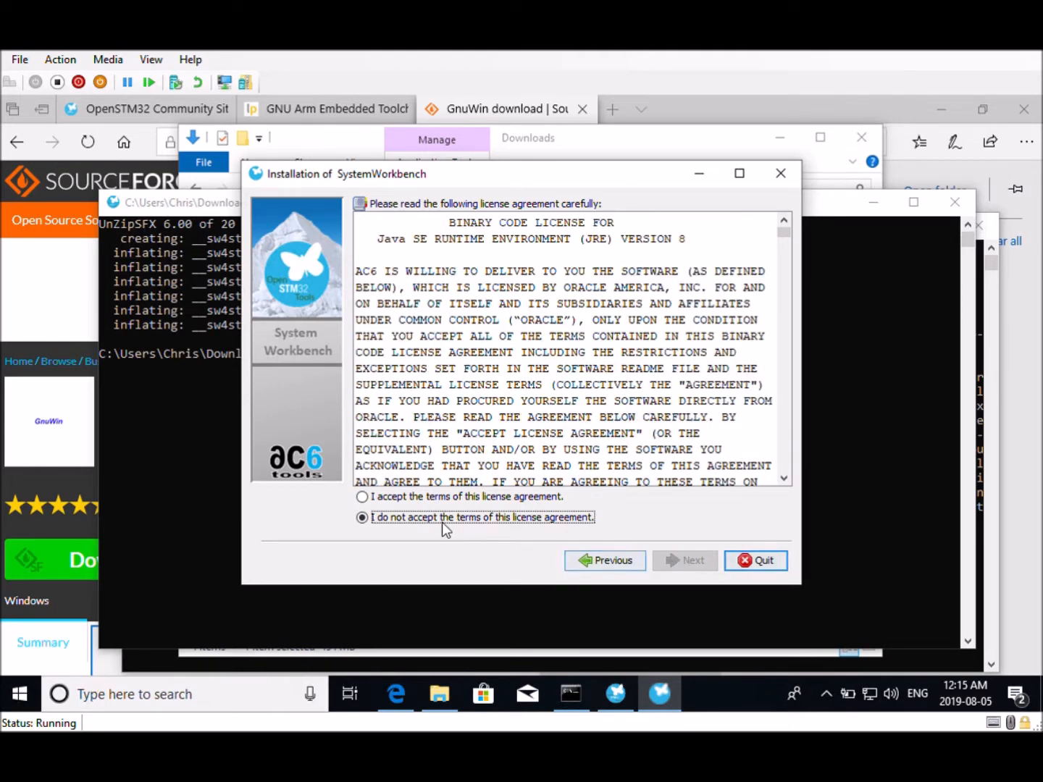
Accept the Java license and install to C:\Ac6\SystemWorkbench, confirming the new folder and keeping all packs
{"action": "left_click", "coordinate": [362, 497]}
{"action": "left_click", "coordinate": [684, 561]}
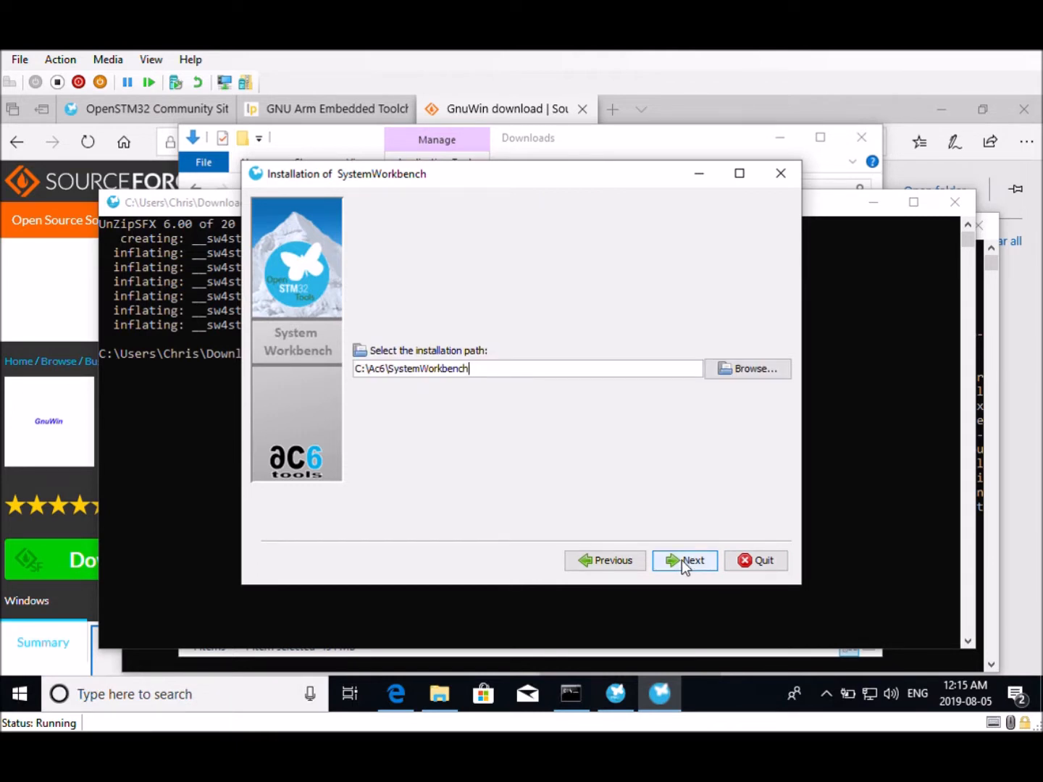
{"action": "left_click", "coordinate": [681, 560]}
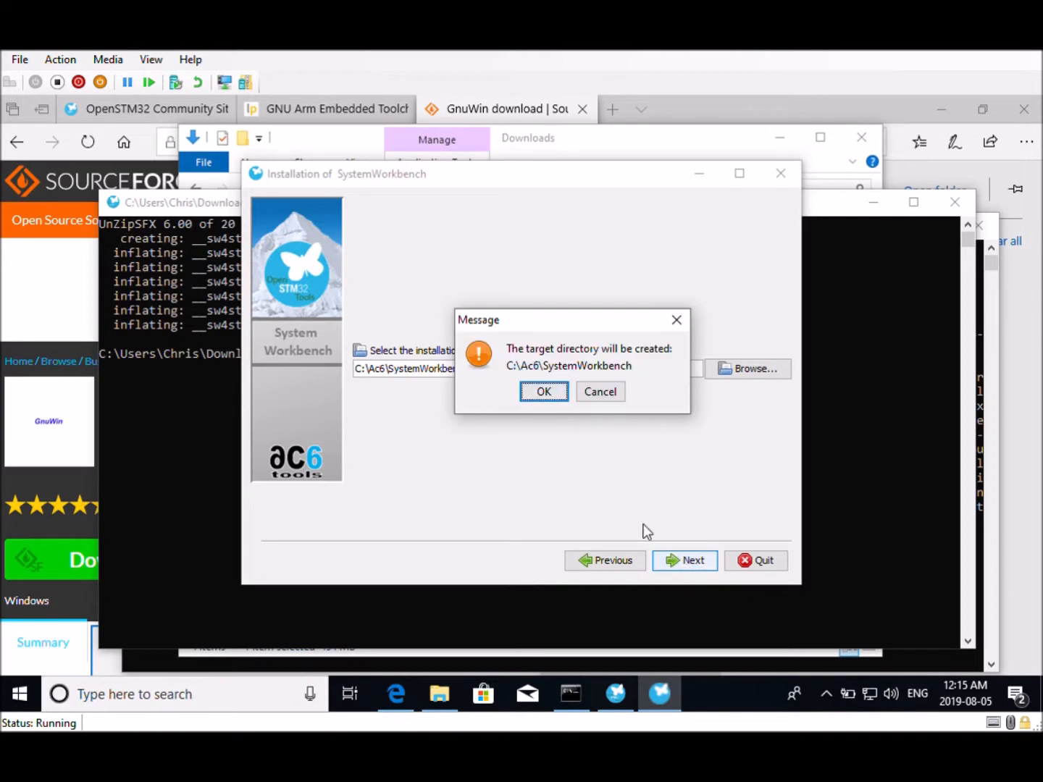
{"action": "left_click", "coordinate": [543, 394]}
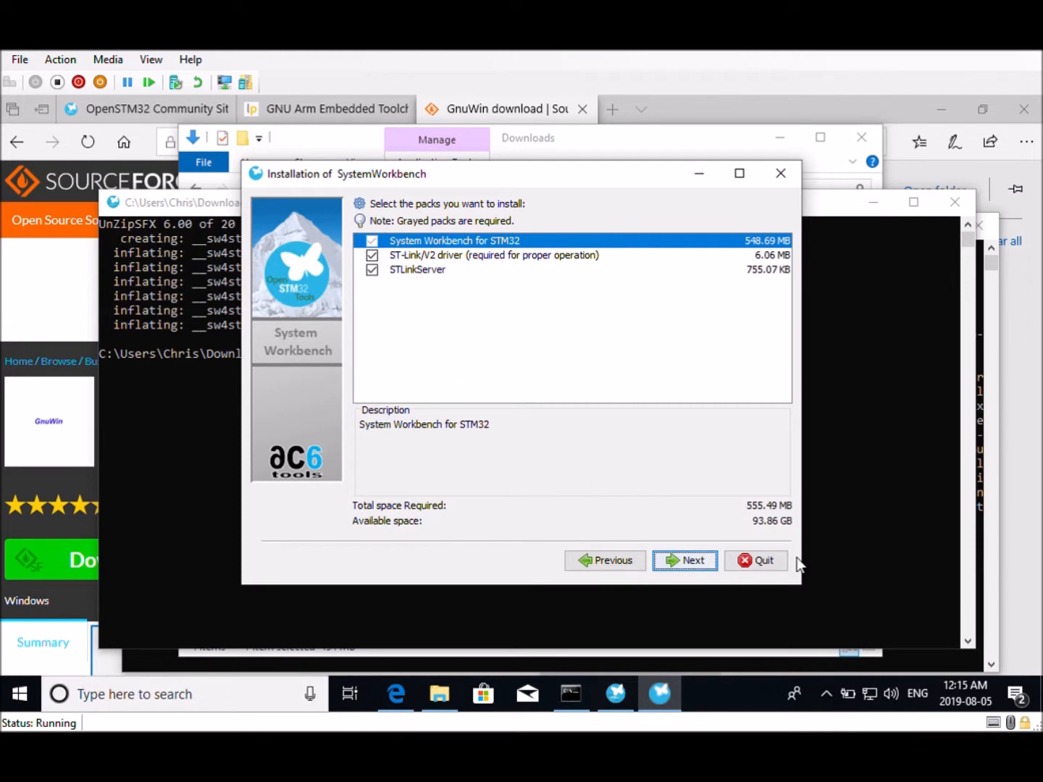
{"action": "left_click", "coordinate": [676, 562]}
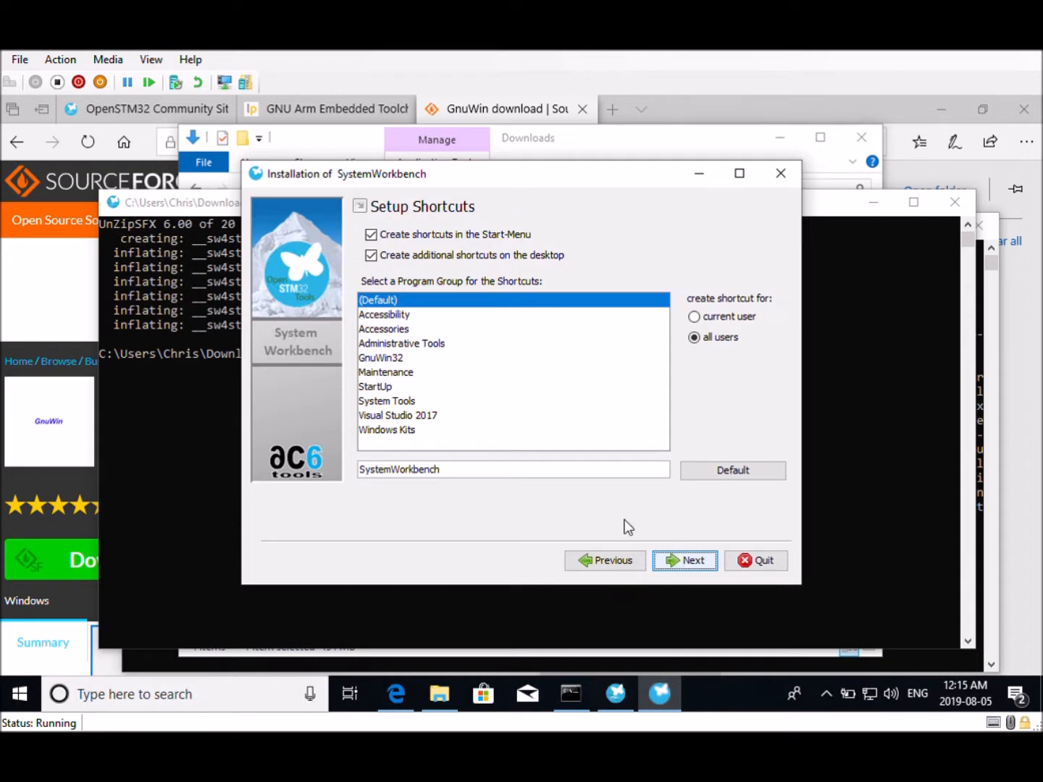
Disable desktop shortcuts and run the System Workbench installation with the listed settings
{"action": "left_click", "coordinate": [376, 261]}
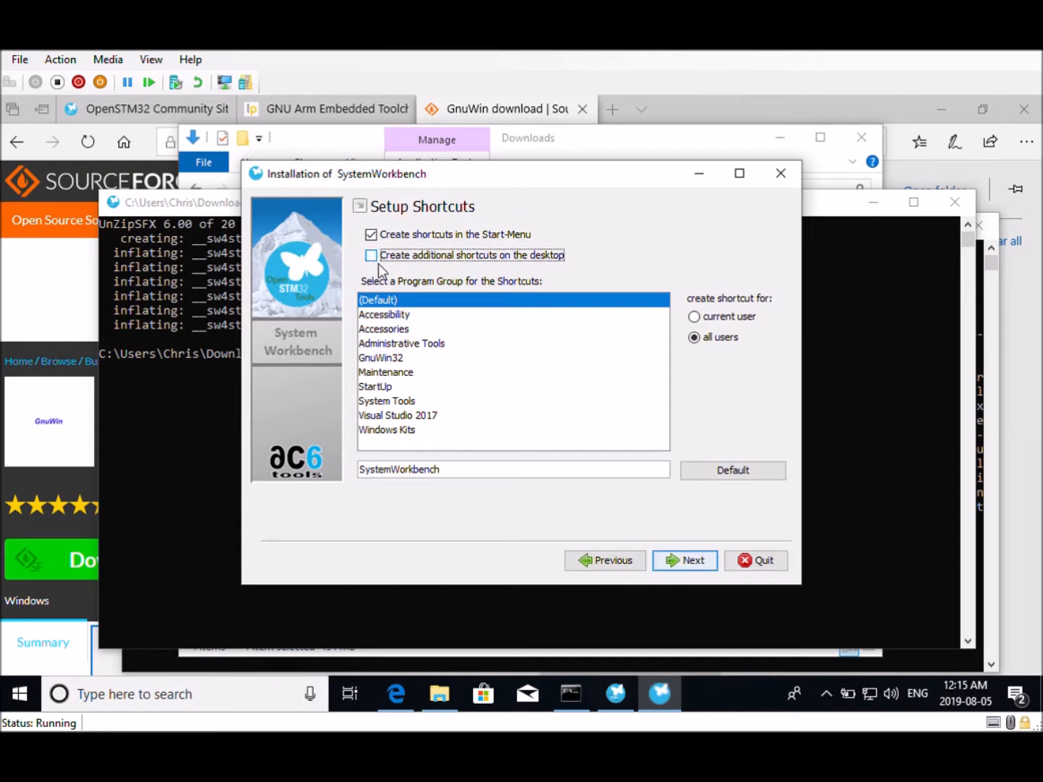
{"action": "left_click", "coordinate": [685, 566]}
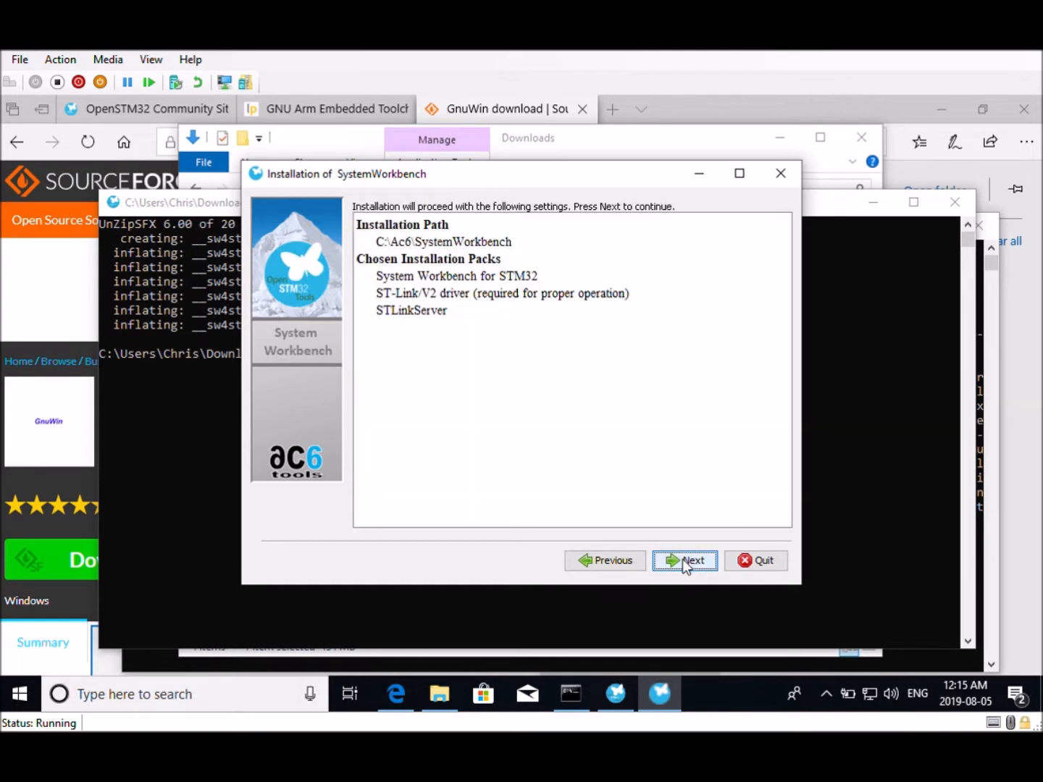
{"action": "left_click", "coordinate": [683, 561]}
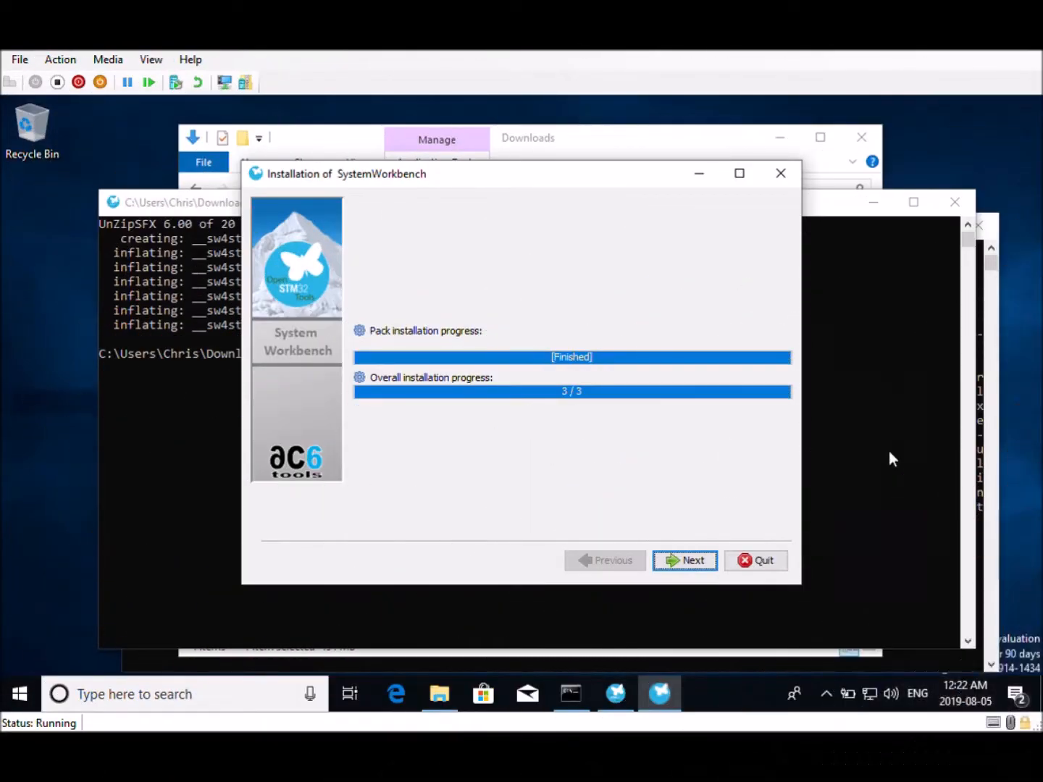
{"action": "left_click", "coordinate": [684, 562]}
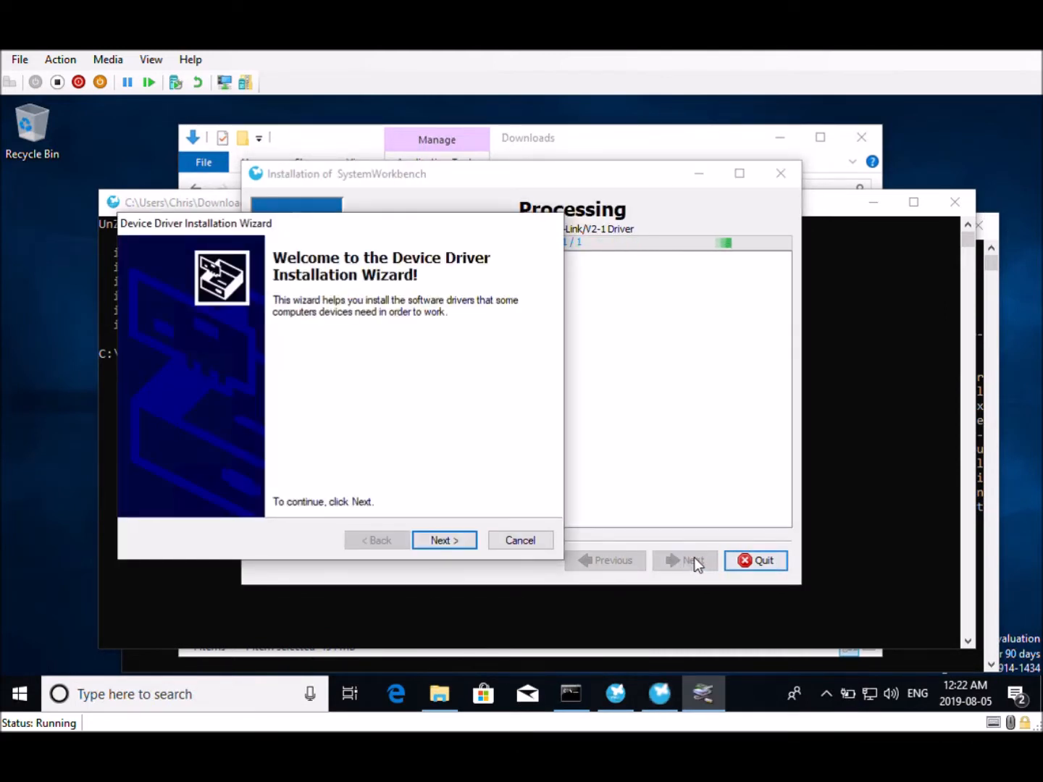
Install the STMicroelectronics device drivers through the driver wizard, finish it, and continue the System Workbench setup
{"action": "left_click", "coordinate": [444, 544]}
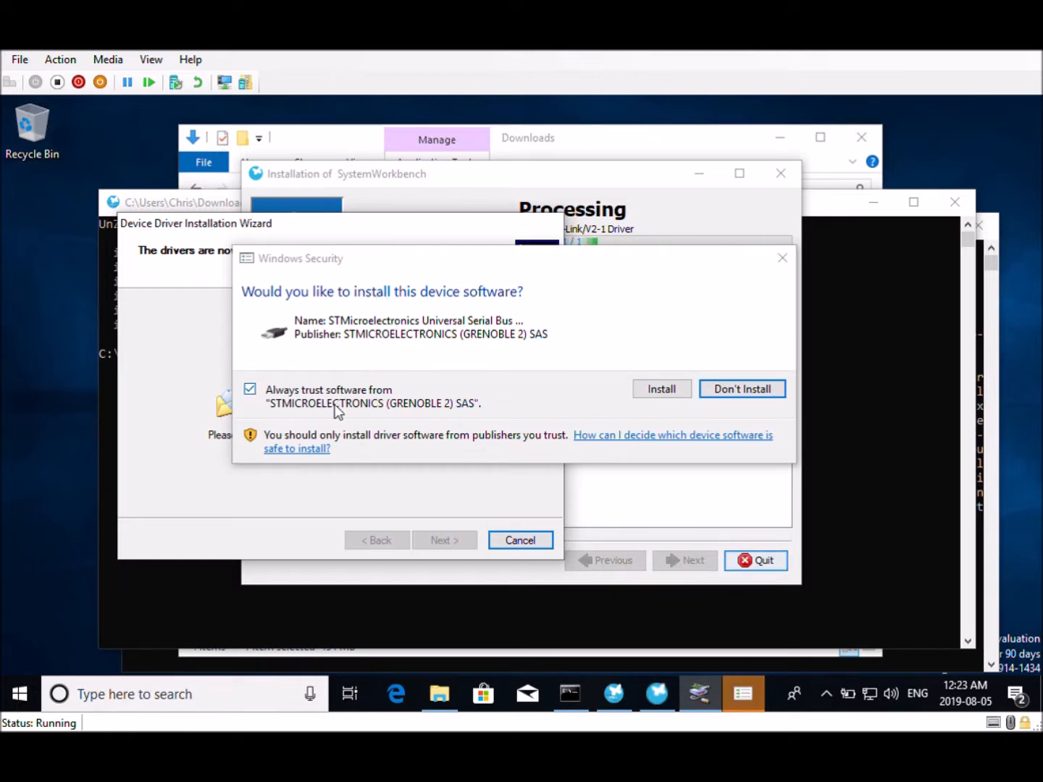
{"action": "left_click", "coordinate": [670, 391]}
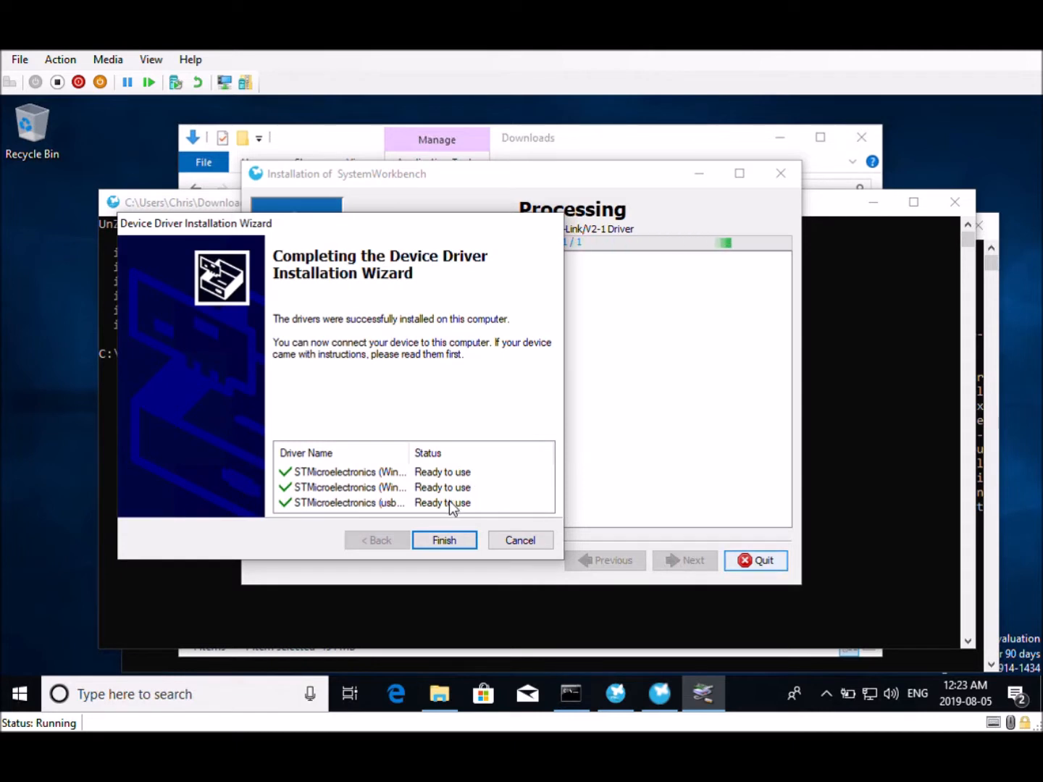
{"action": "left_click", "coordinate": [439, 542]}
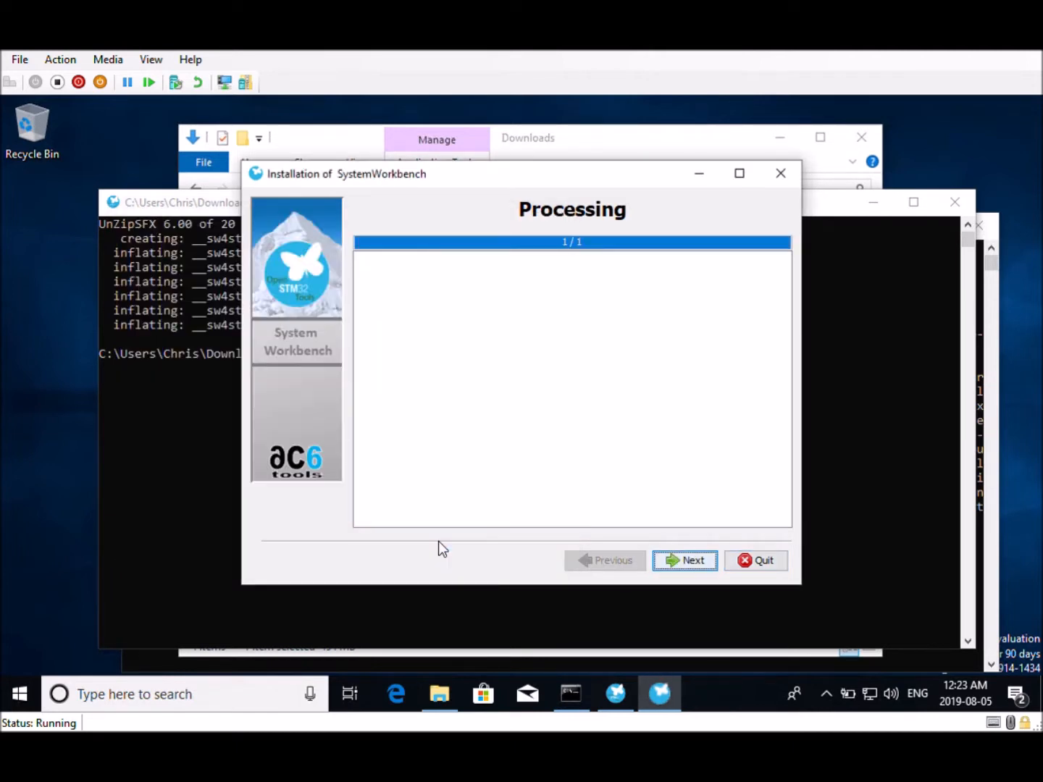
{"action": "left_click", "coordinate": [689, 564]}
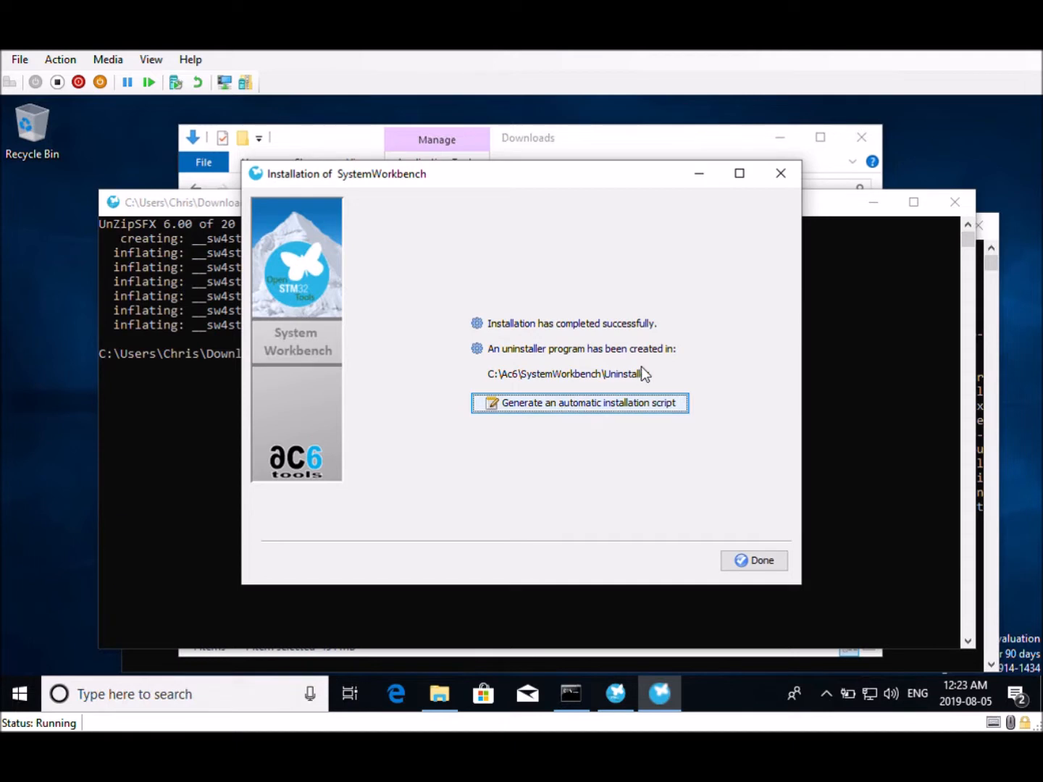
Finish the System Workbench installer and close the Downloads folder window
{"action": "left_click", "coordinate": [765, 566]}
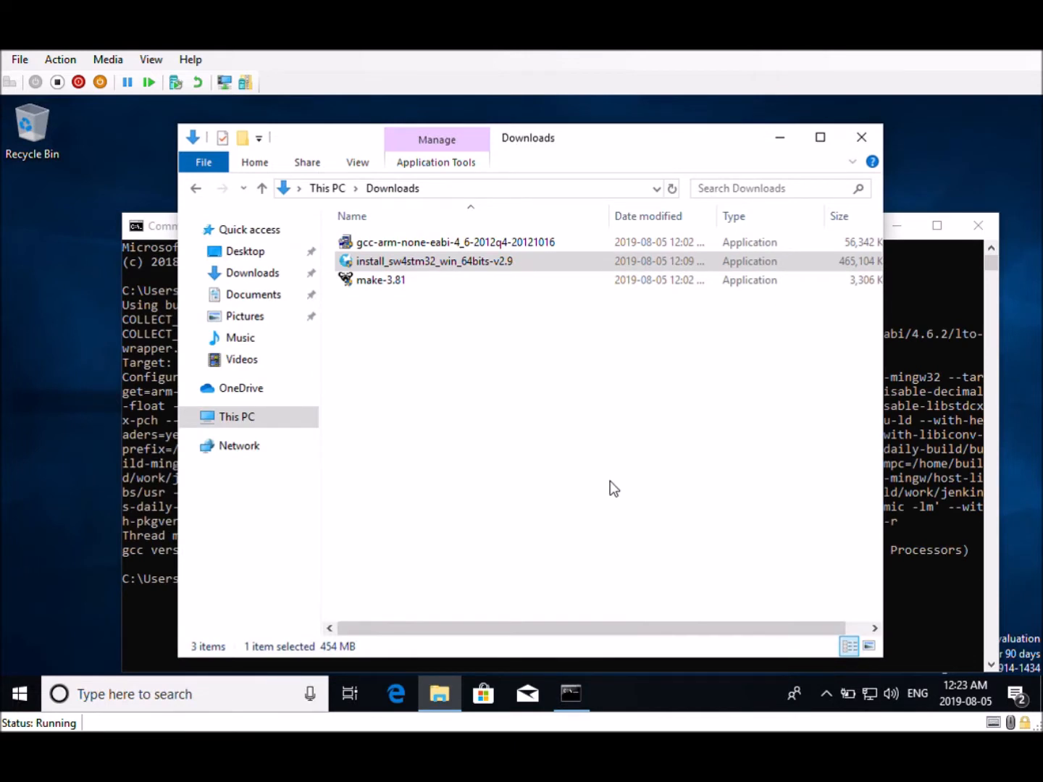
{"action": "left_click", "coordinate": [861, 145]}
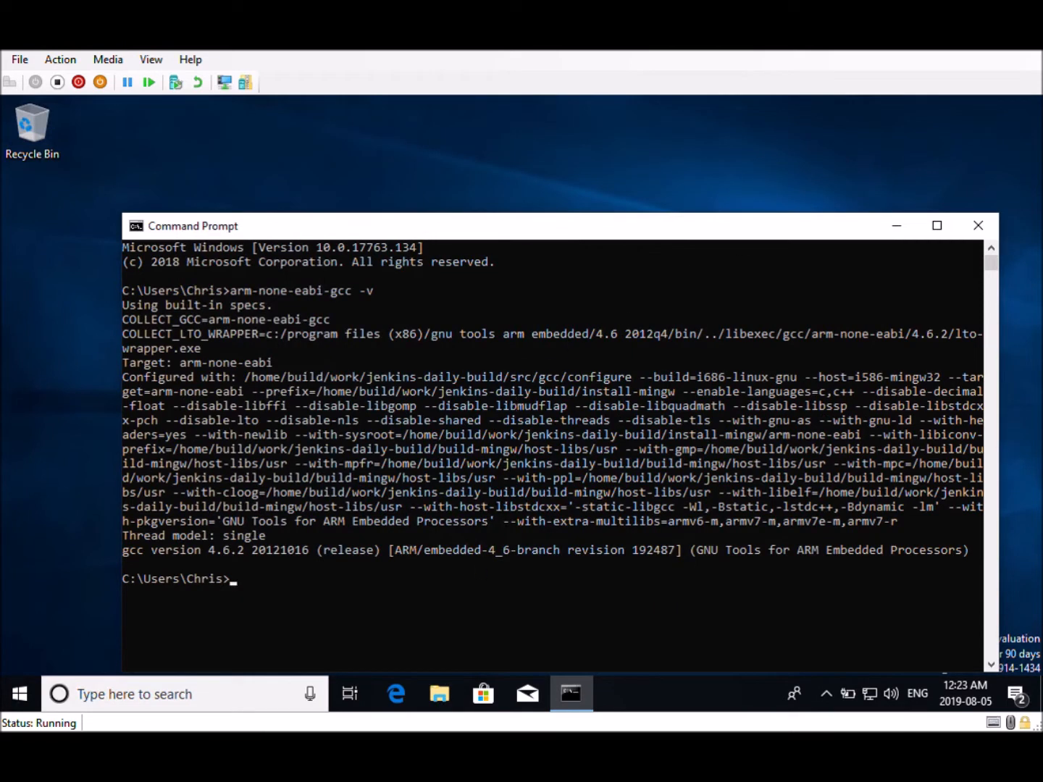
Launch System Workbench for STM32 from the Start menu and allow it through the Windows Defender Firewall
{"action": "left_click", "coordinate": [12, 700]}
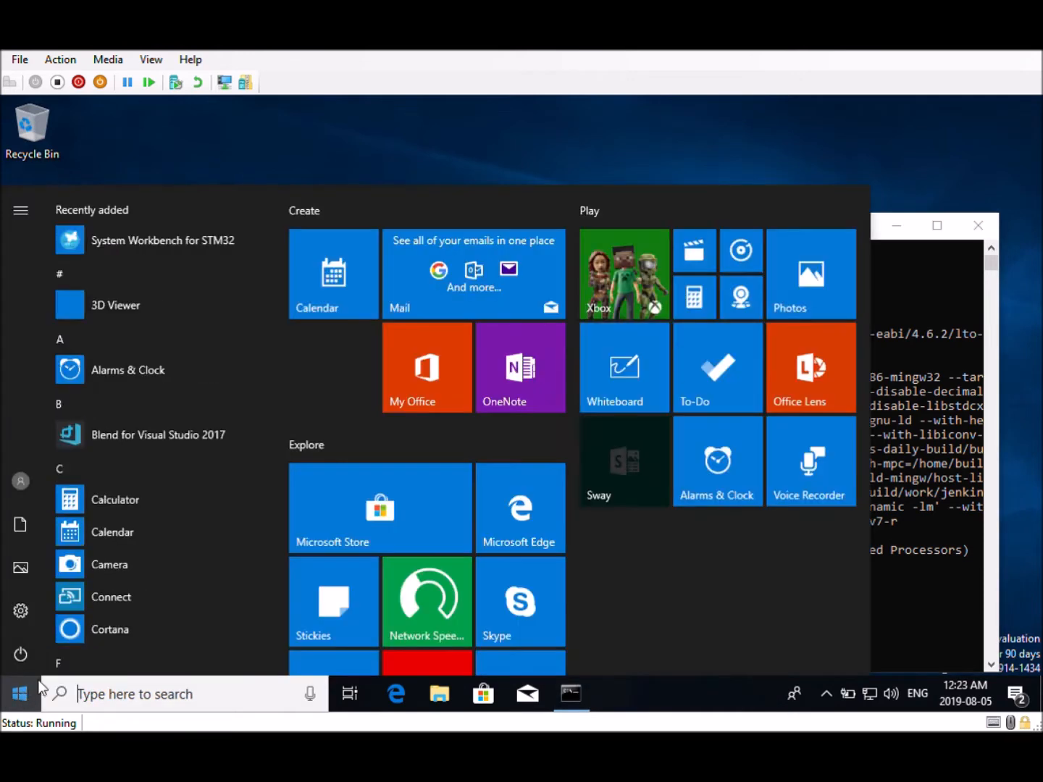
{"action": "left_click", "coordinate": [128, 243]}
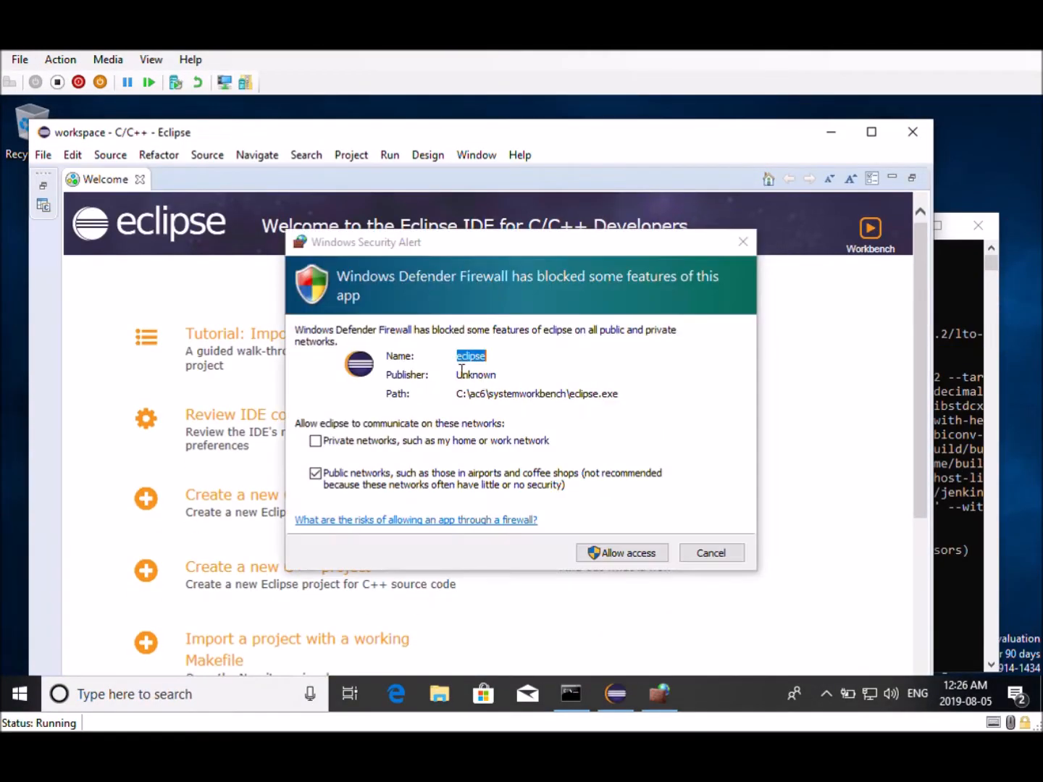
{"action": "left_click", "coordinate": [610, 552]}
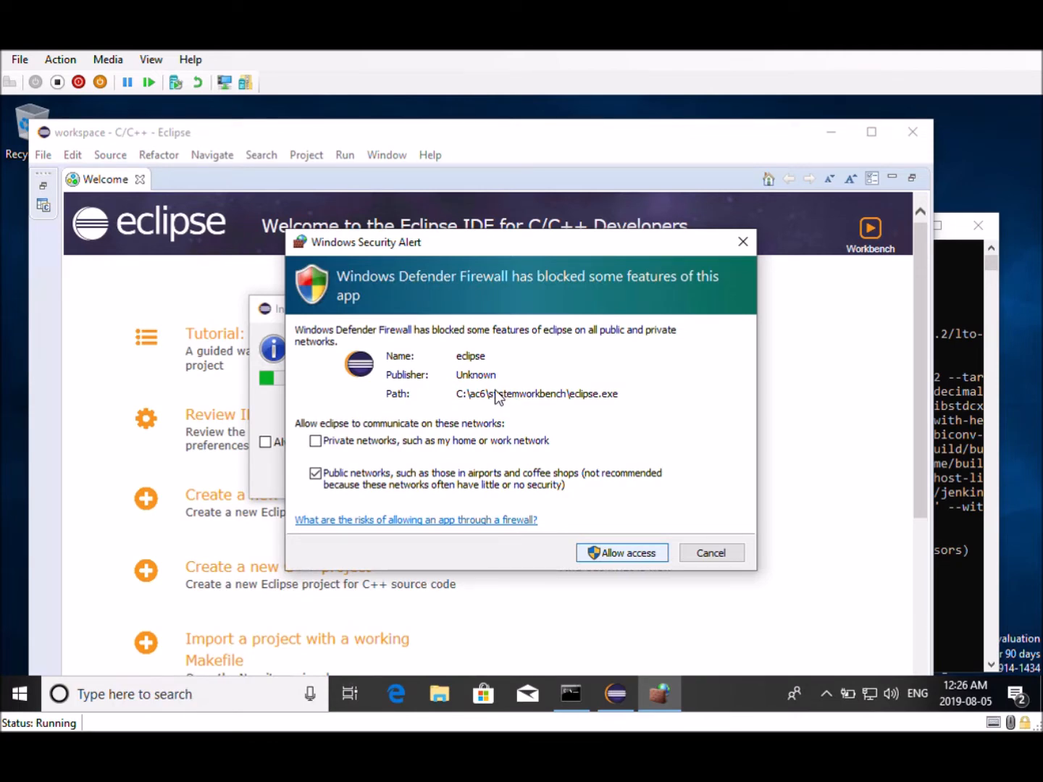
{"action": "left_click", "coordinate": [638, 554]}
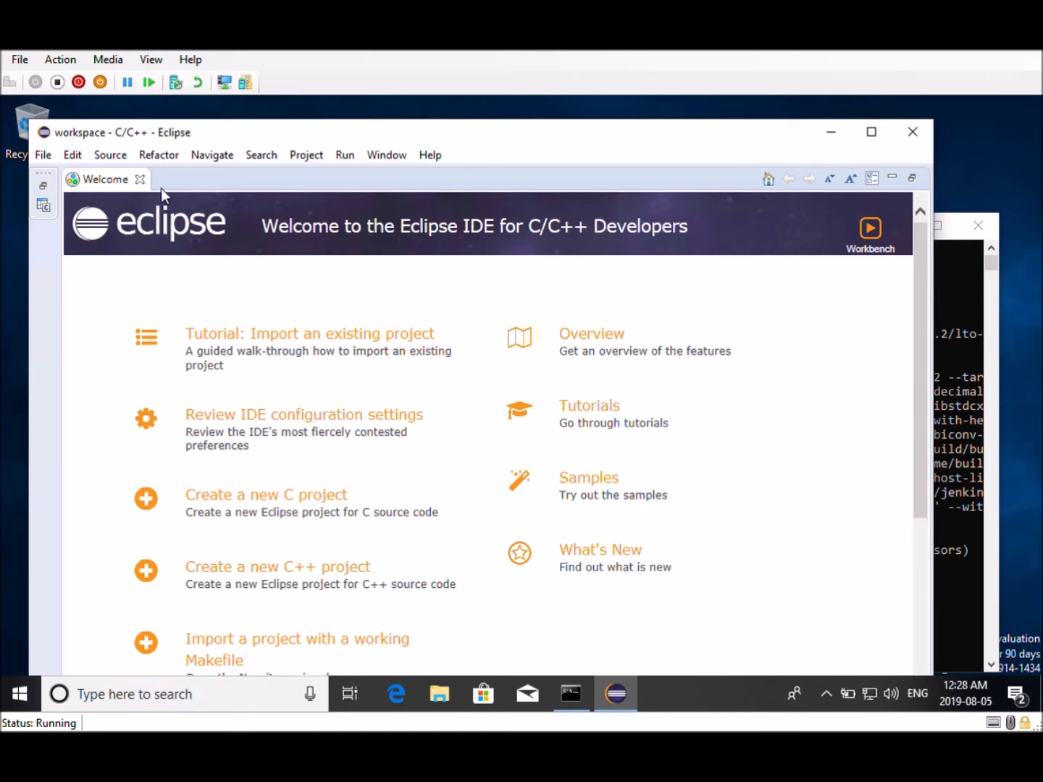
Close the Welcome page and start importing Projects from Git in the Project Explorer, choosing Clone URI
{"action": "left_click", "coordinate": [140, 181]}
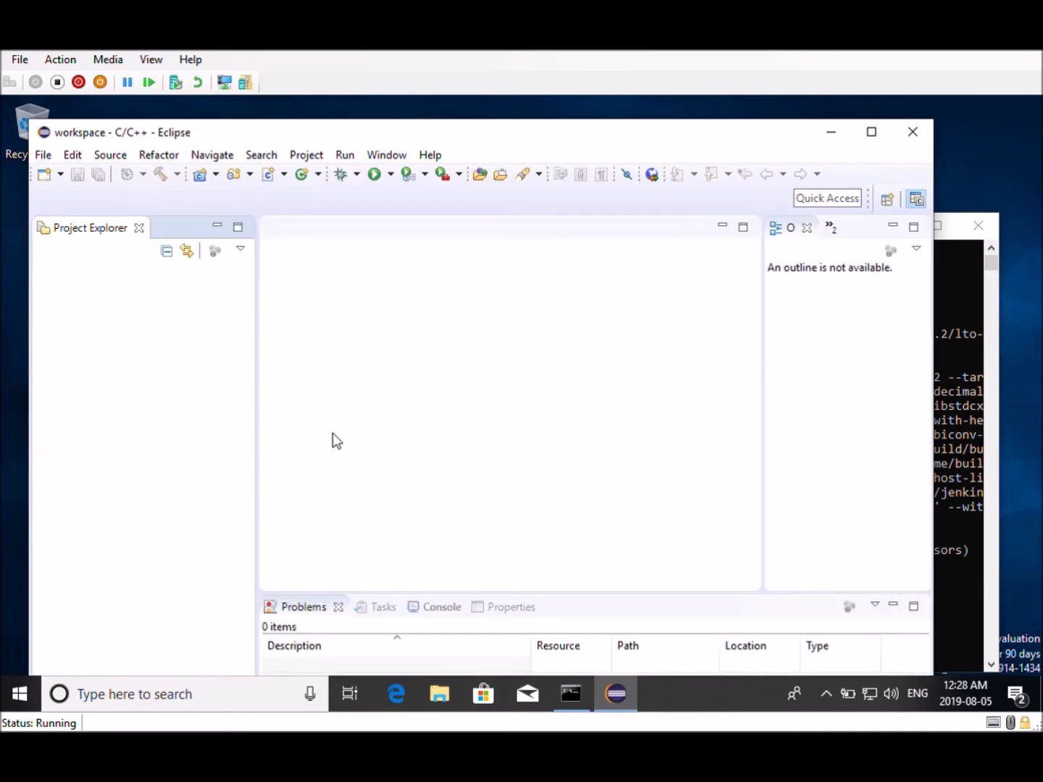
{"action": "right_click", "coordinate": [116, 310]}
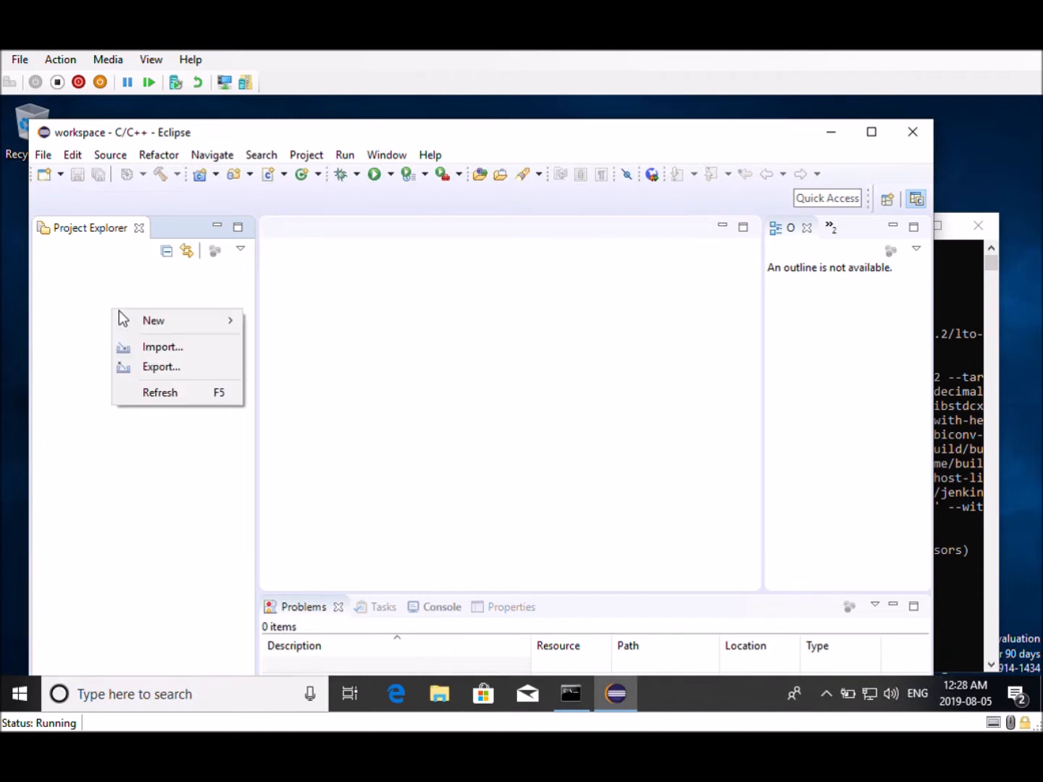
{"action": "left_click", "coordinate": [153, 349]}
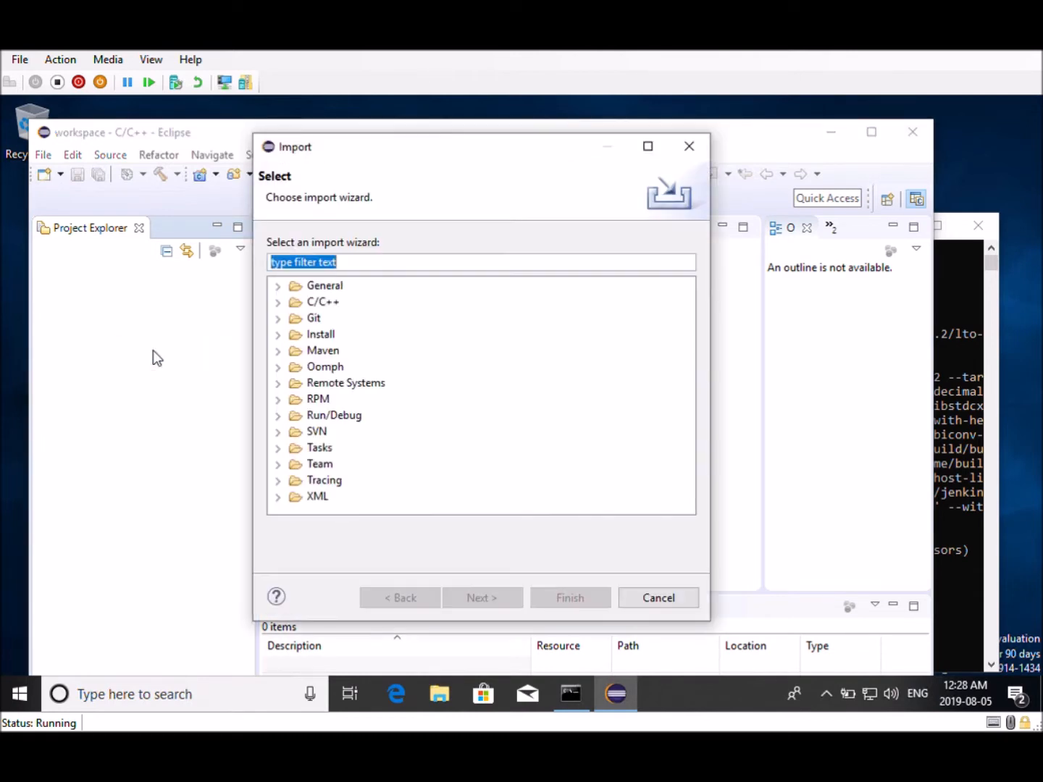
{"action": "left_click", "coordinate": [277, 318]}
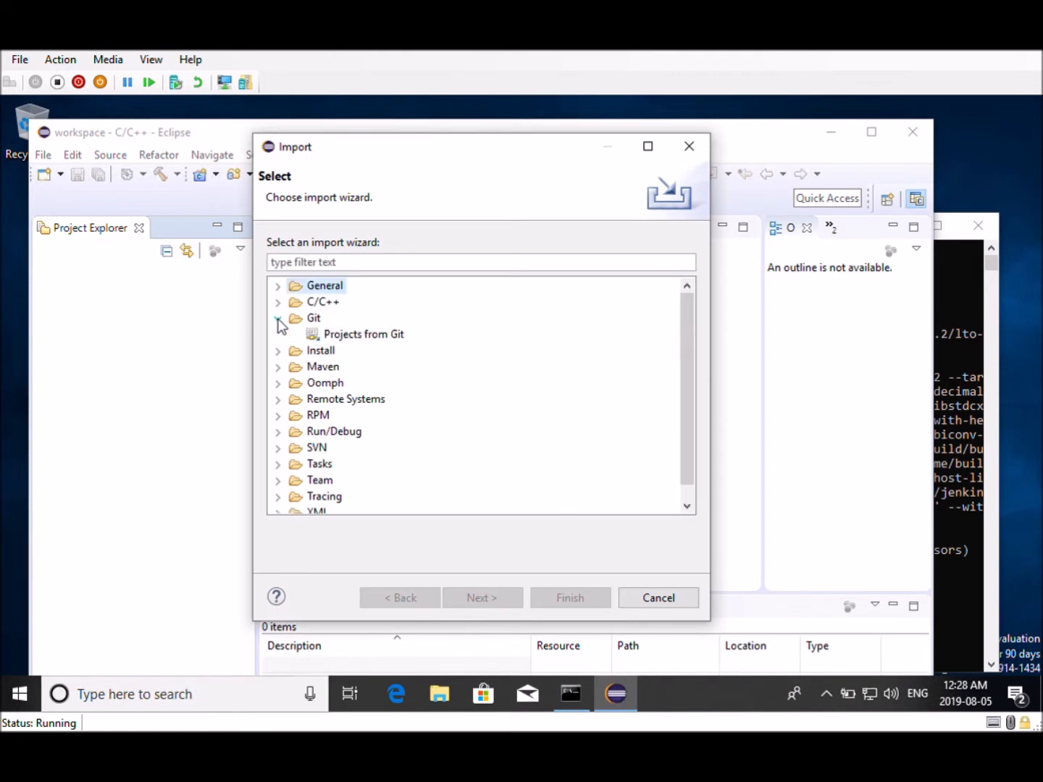
{"action": "left_click", "coordinate": [343, 338]}
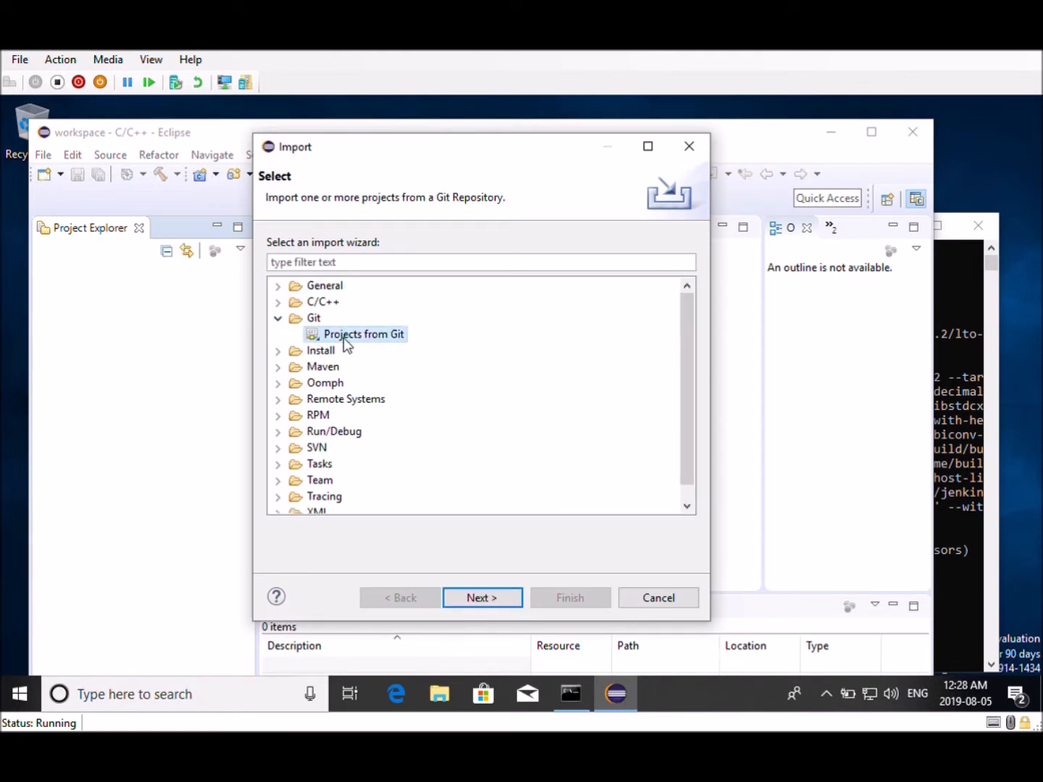
{"action": "left_click", "coordinate": [483, 596]}
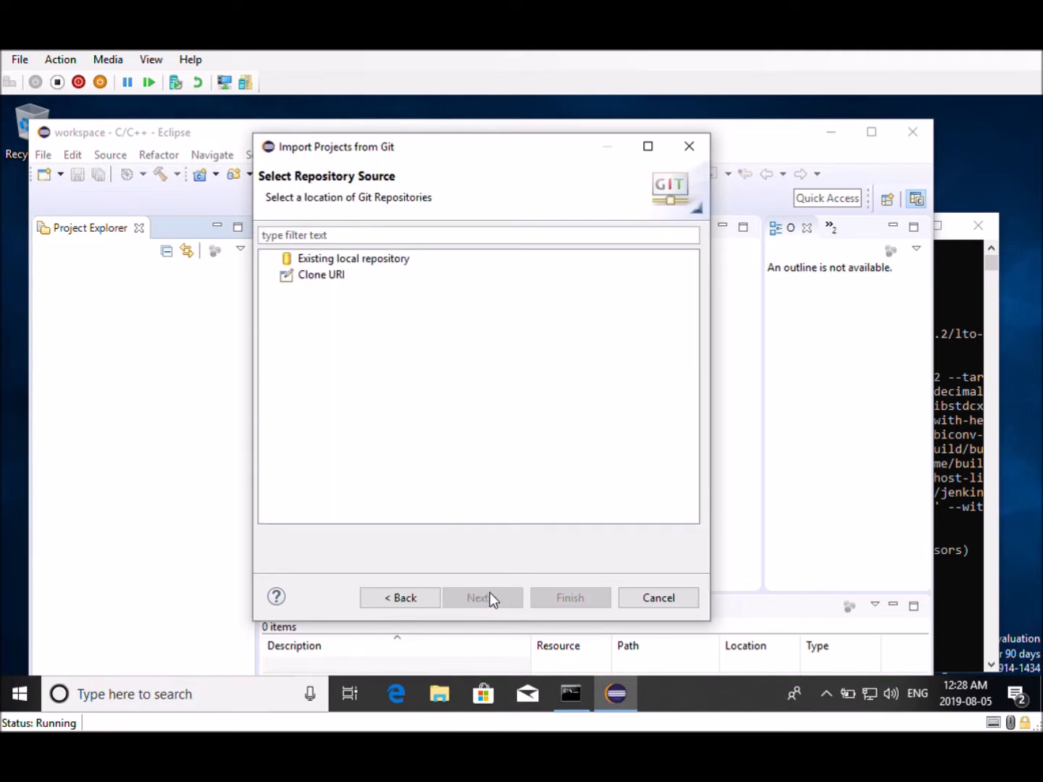
{"action": "left_click", "coordinate": [312, 279]}
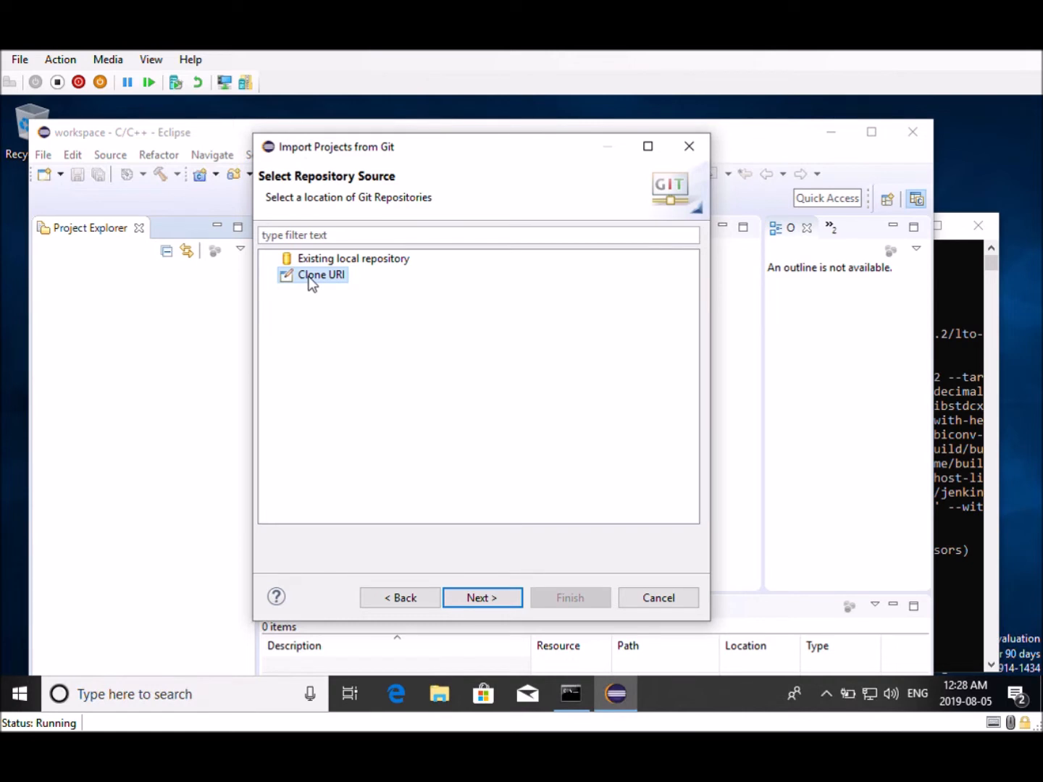
{"action": "double_click", "coordinate": [311, 277]}
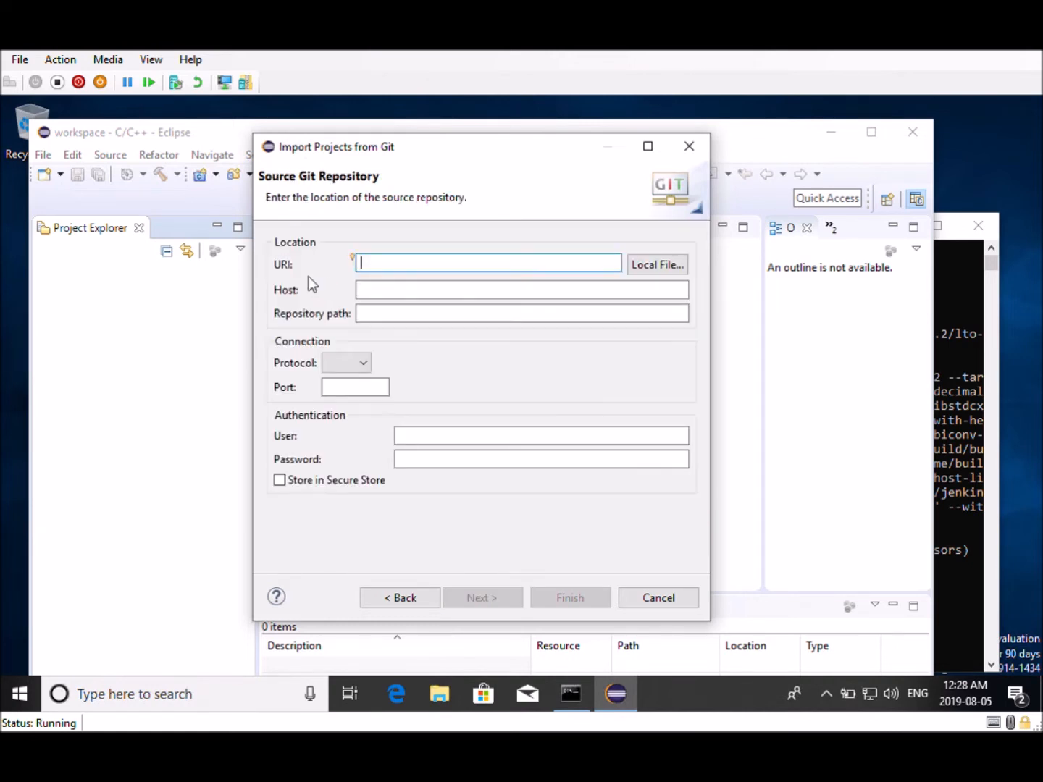
Open the Edge browser and search the web for github
{"action": "left_click", "coordinate": [386, 693]}
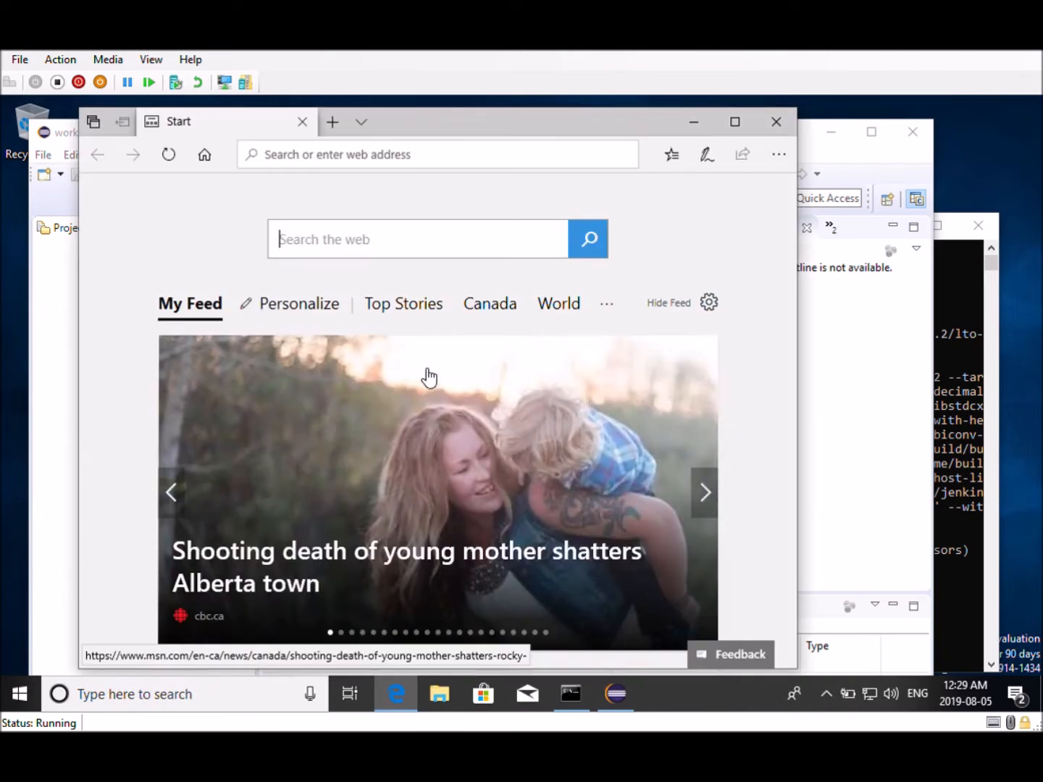
{"action": "left_click", "coordinate": [314, 164]}
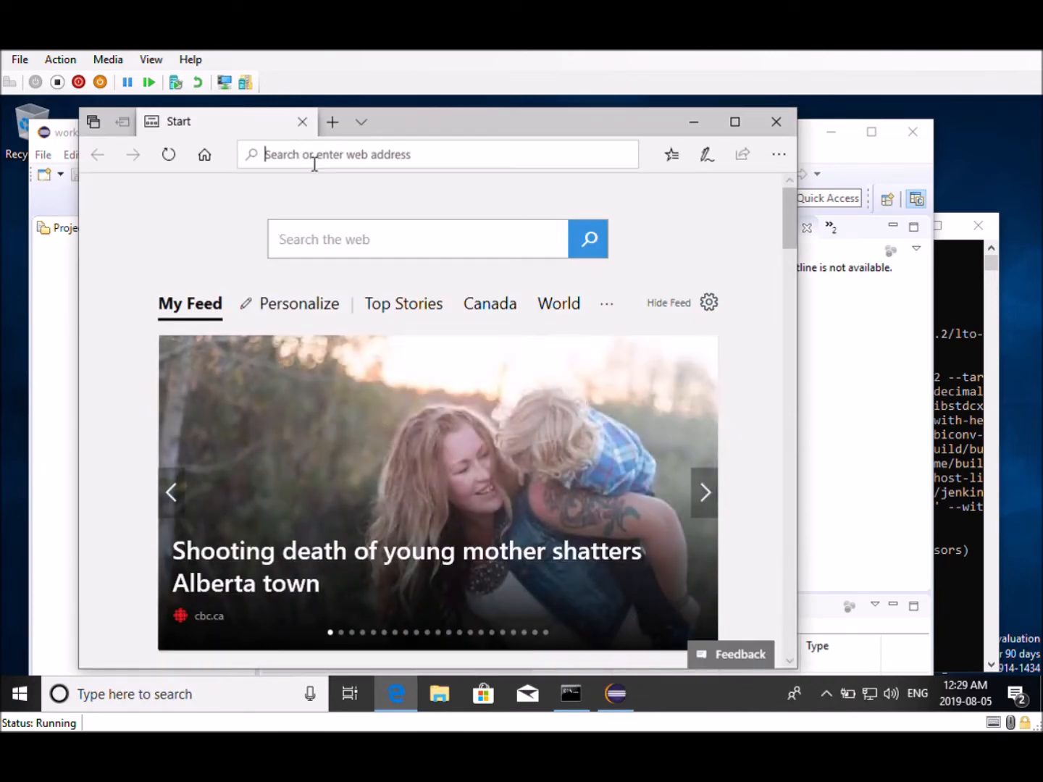
{"action": "type", "text": "git"}
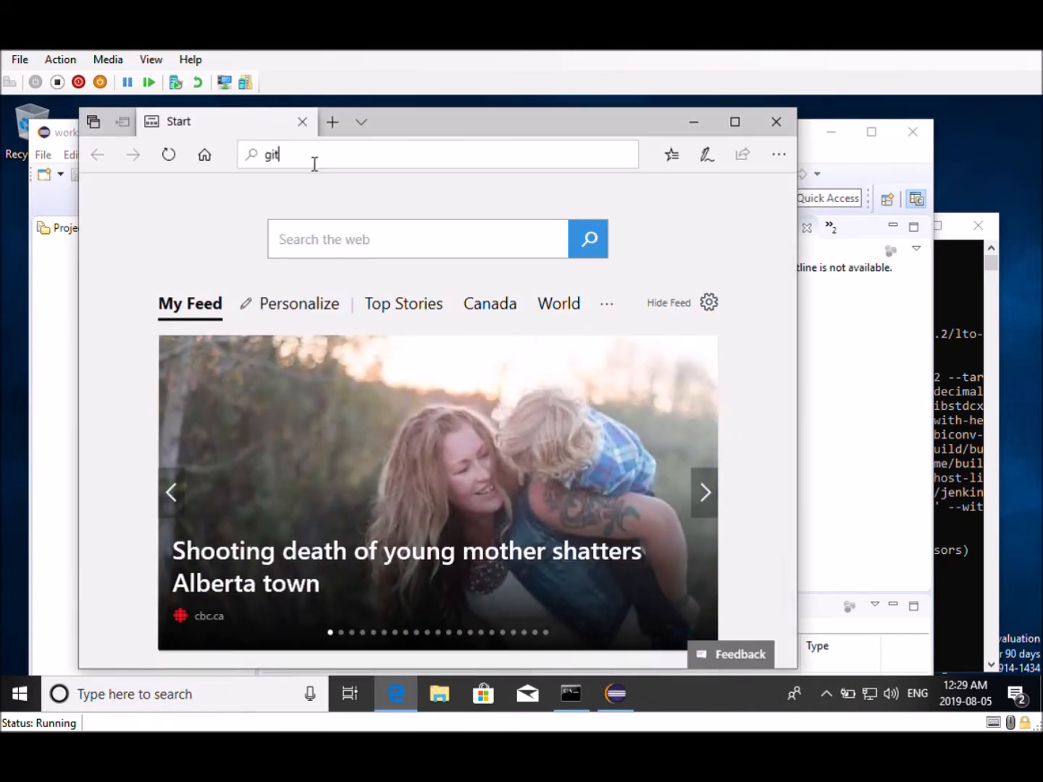
{"action": "type", "text": "hum"}
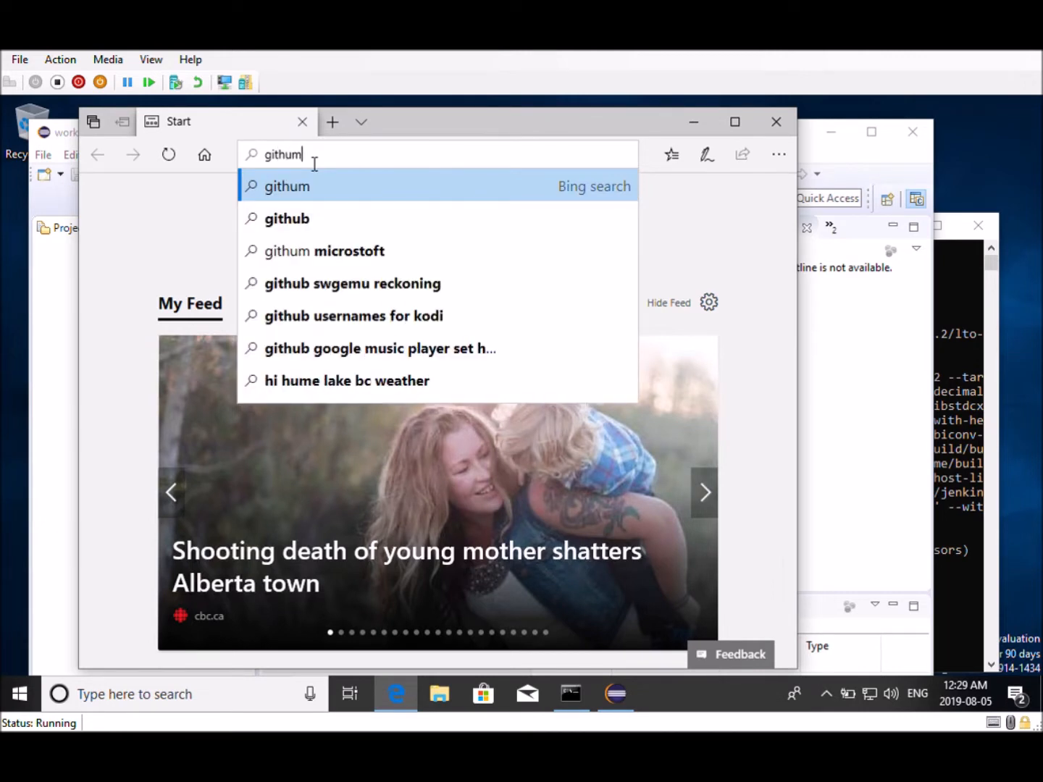
{"action": "key", "text": "BackSpace"}
{"action": "key", "text": "BackSpace"}
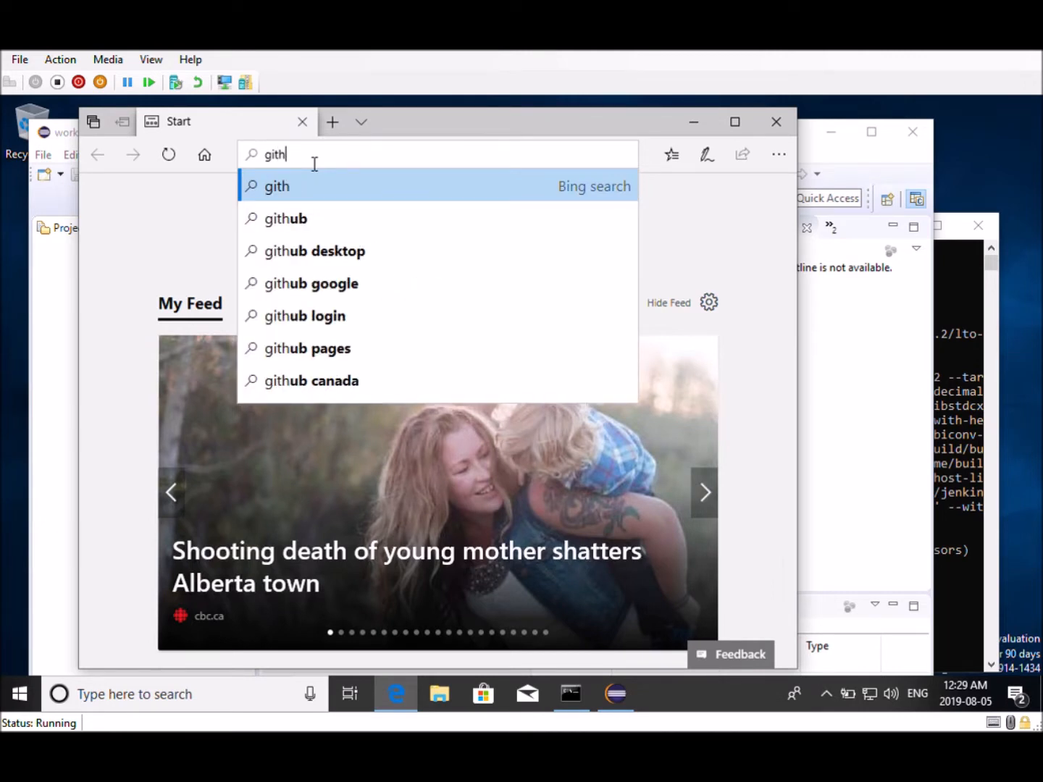
{"action": "type", "text": "ub"}
{"action": "key", "text": "Return"}
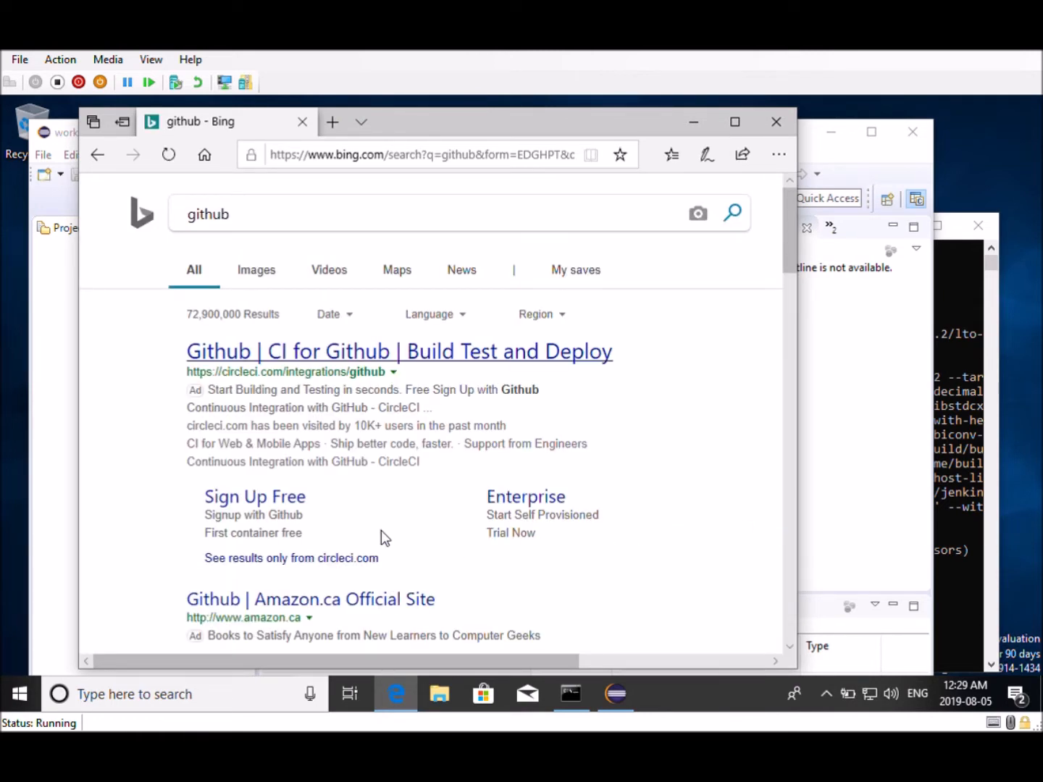
Examine the github search results
{"action": "left_click", "coordinate": [323, 360]}
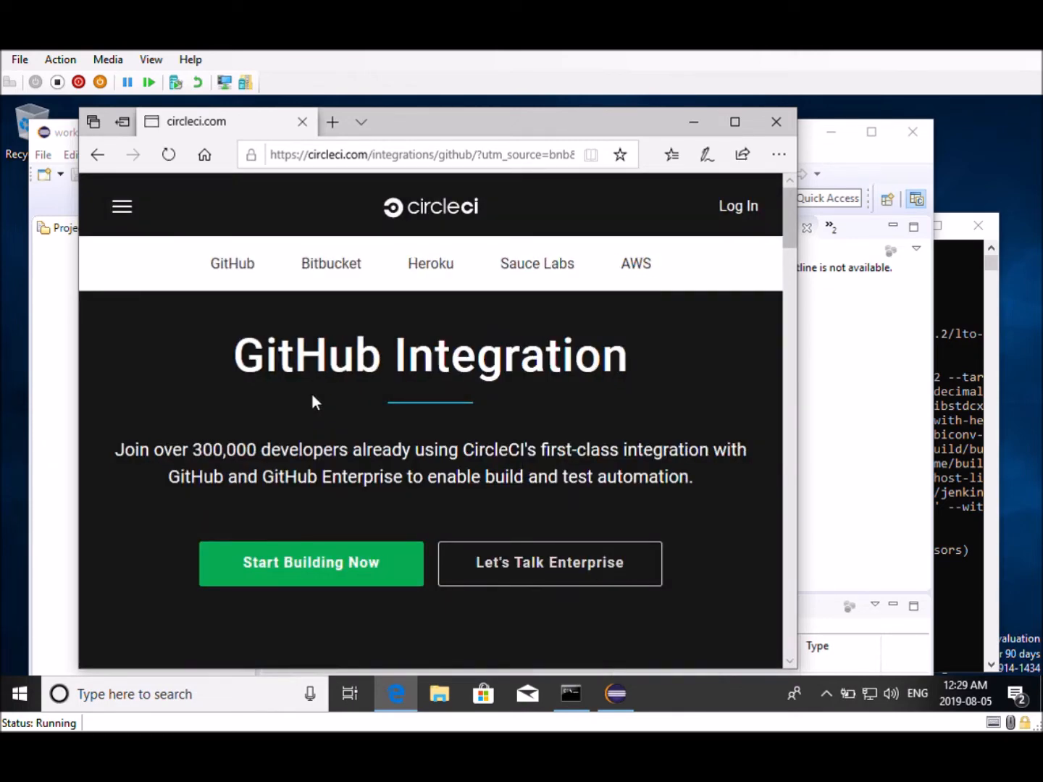
{"action": "left_click", "coordinate": [97, 160]}
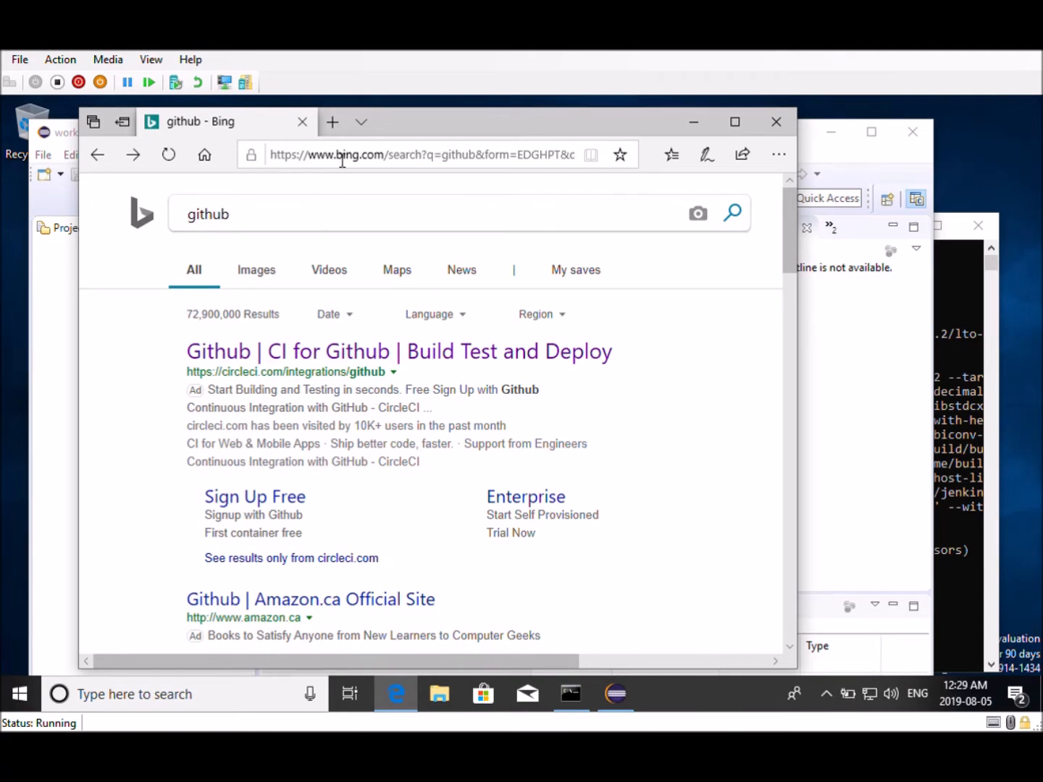
{"action": "scroll", "coordinate": [345, 344], "scroll_direction": "down", "scroll_amount": 5}
{"action": "scroll", "coordinate": [344, 353], "scroll_direction": "up", "scroll_amount": 1}
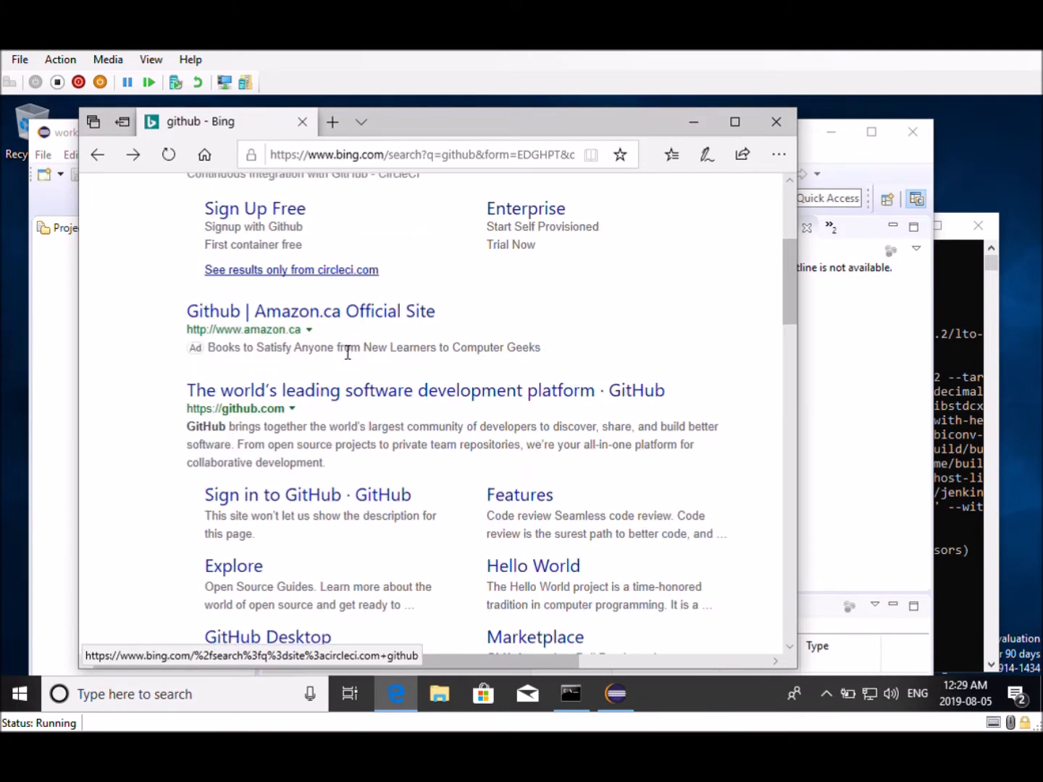
{"action": "scroll", "coordinate": [348, 352], "scroll_direction": "down", "scroll_amount": 6}
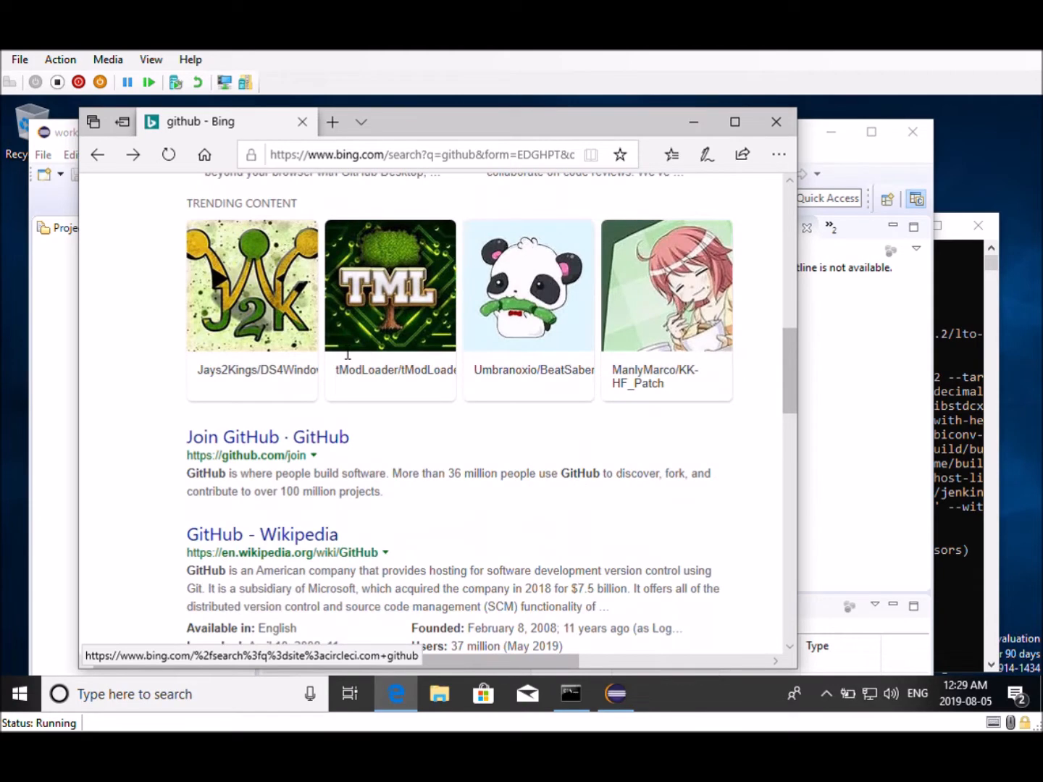
{"action": "scroll", "coordinate": [349, 354], "scroll_direction": "down", "scroll_amount": 4}
{"action": "scroll", "coordinate": [346, 351], "scroll_direction": "up", "scroll_amount": 14}
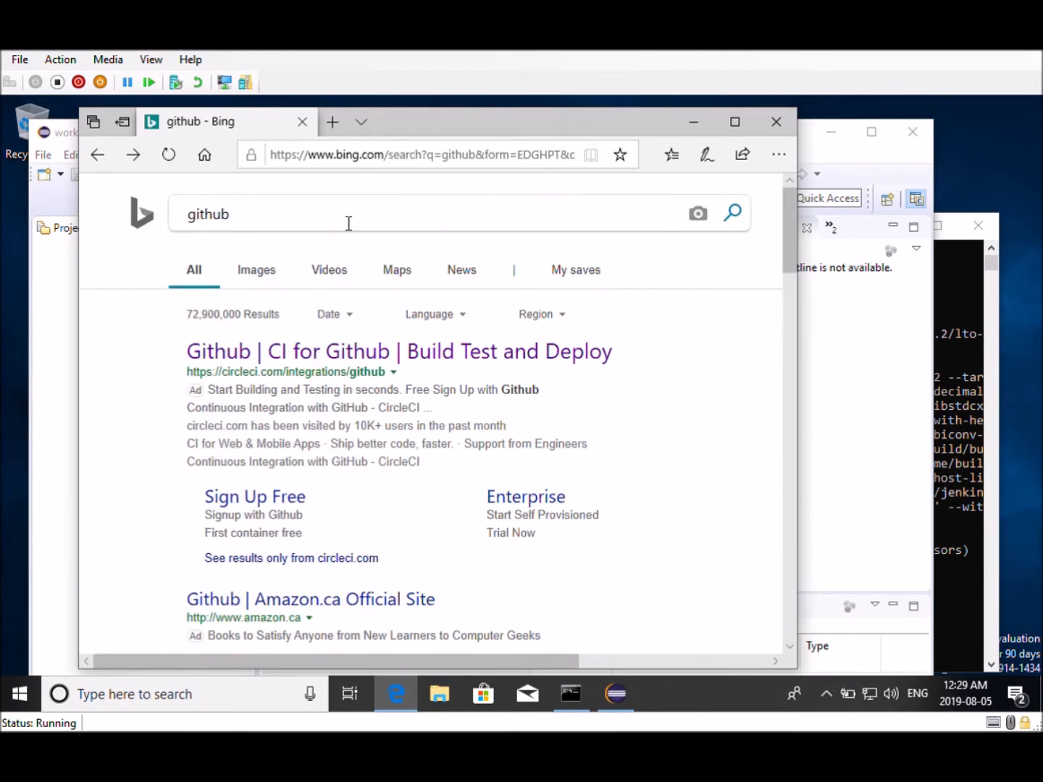
Navigate the browser to github.com
{"action": "left_click", "coordinate": [340, 162]}
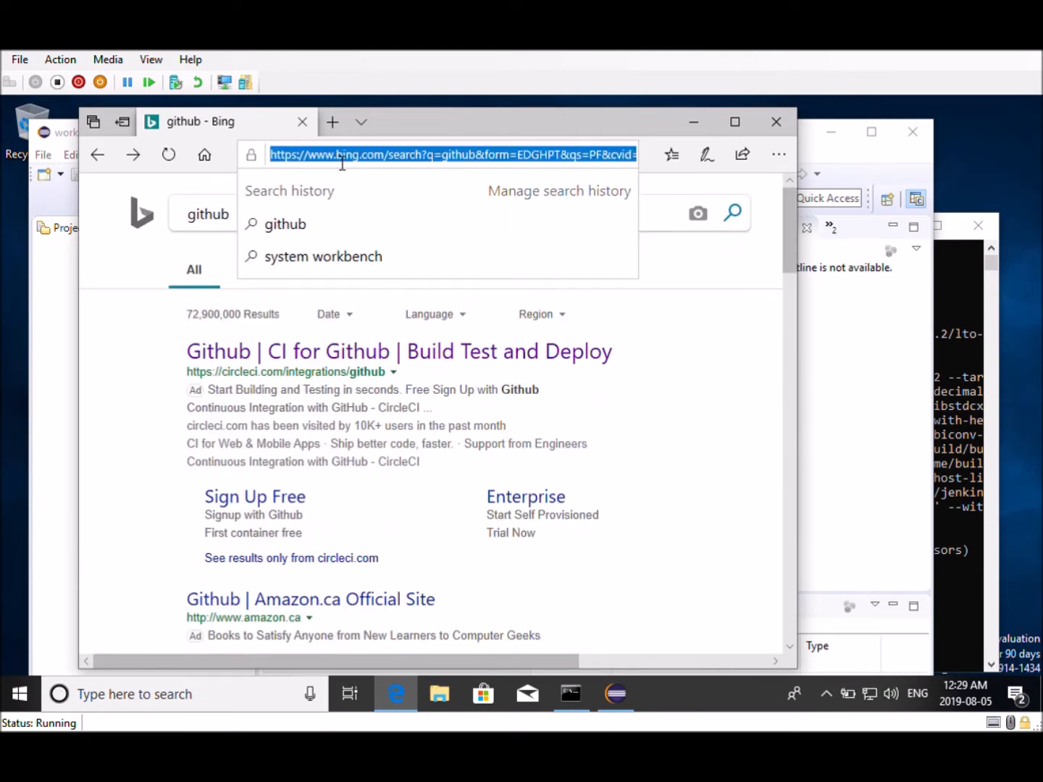
{"action": "type", "text": "gith"}
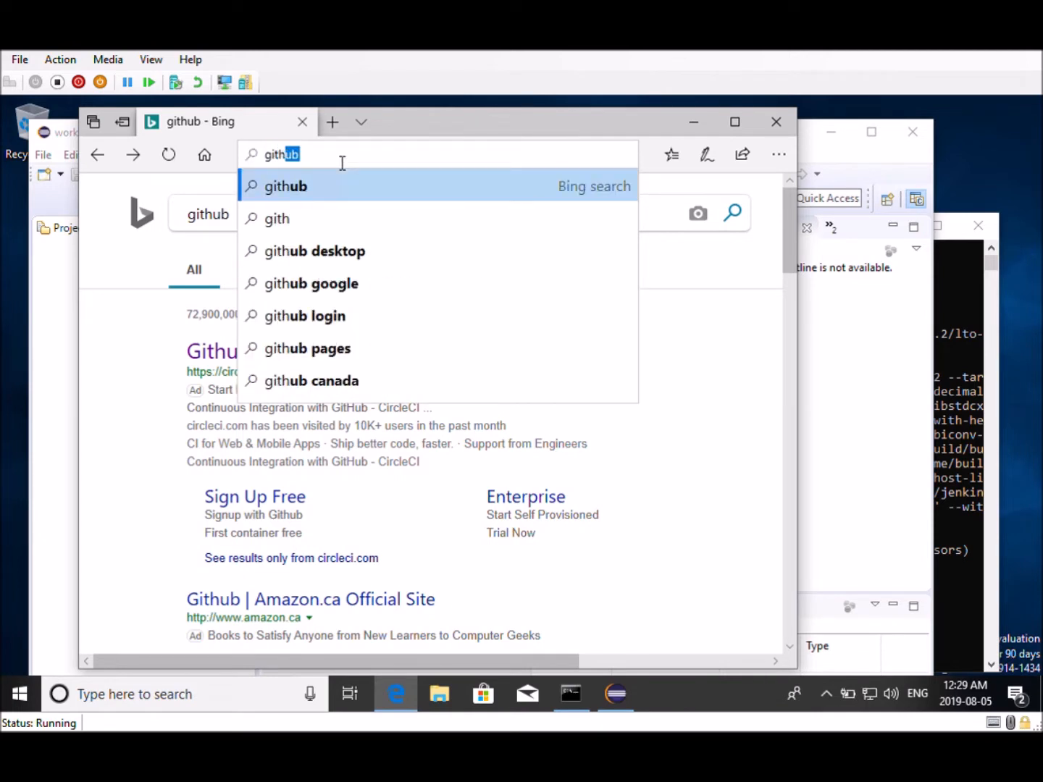
{"action": "type", "text": "ub.o"}
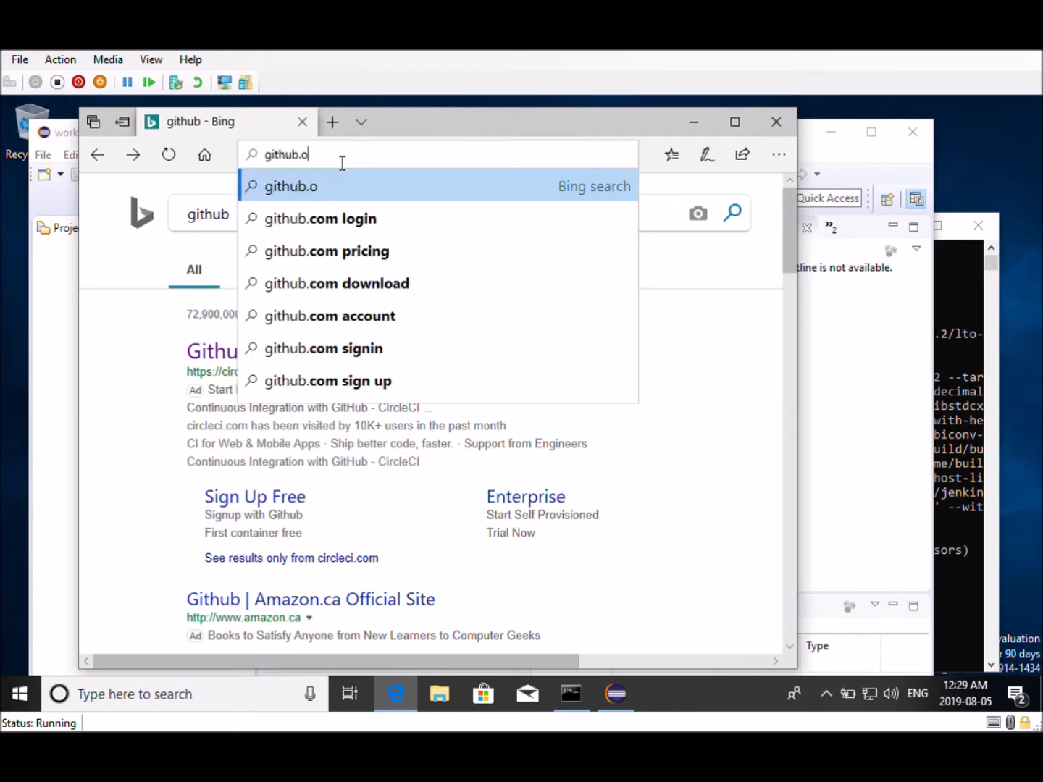
{"action": "type", "text": "rg"}
{"action": "key", "text": "Return"}
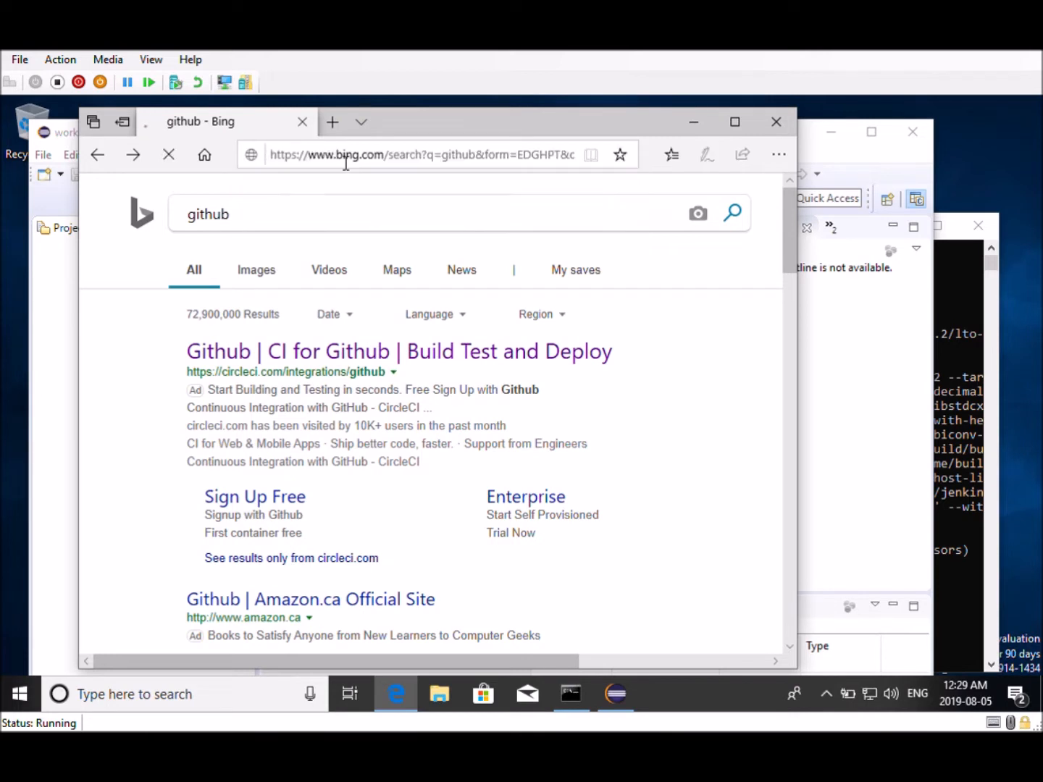
{"action": "left_click", "coordinate": [347, 163]}
{"action": "left_click", "coordinate": [348, 163]}
{"action": "key", "text": "BackSpace"}
{"action": "key", "text": "BackSpace"}
{"action": "key", "text": "BackSpace"}
{"action": "key", "text": "BackSpace"}
{"action": "type", "text": "com"}
{"action": "key", "text": "Return"}
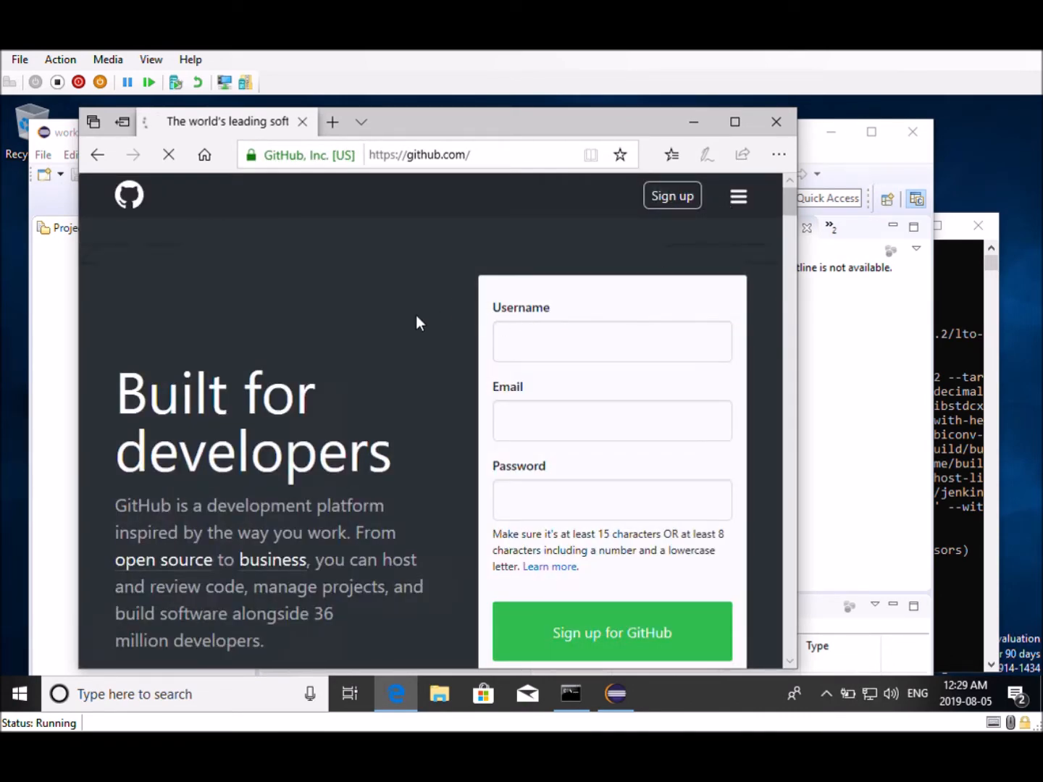
Open the GitHub sign-in page from the site menu
{"action": "scroll", "coordinate": [417, 319], "scroll_direction": "down", "scroll_amount": 3}
{"action": "scroll", "coordinate": [417, 318], "scroll_direction": "down", "scroll_amount": 6}
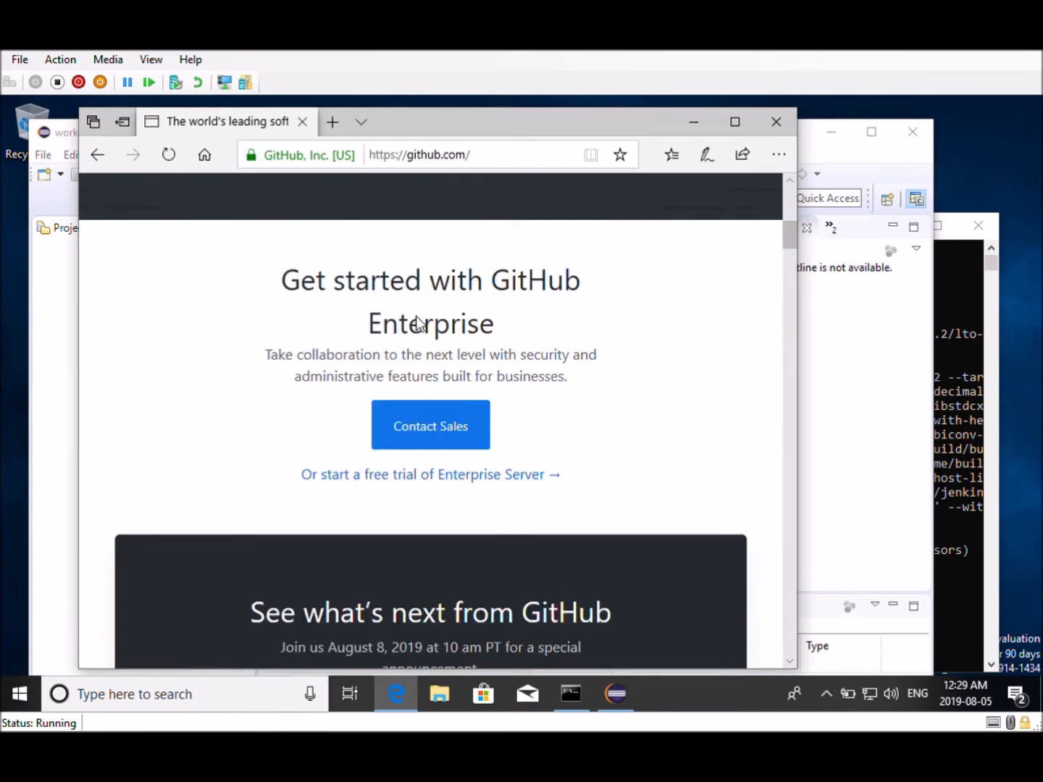
{"action": "scroll", "coordinate": [416, 319], "scroll_direction": "up", "scroll_amount": 9}
{"action": "left_click", "coordinate": [737, 198]}
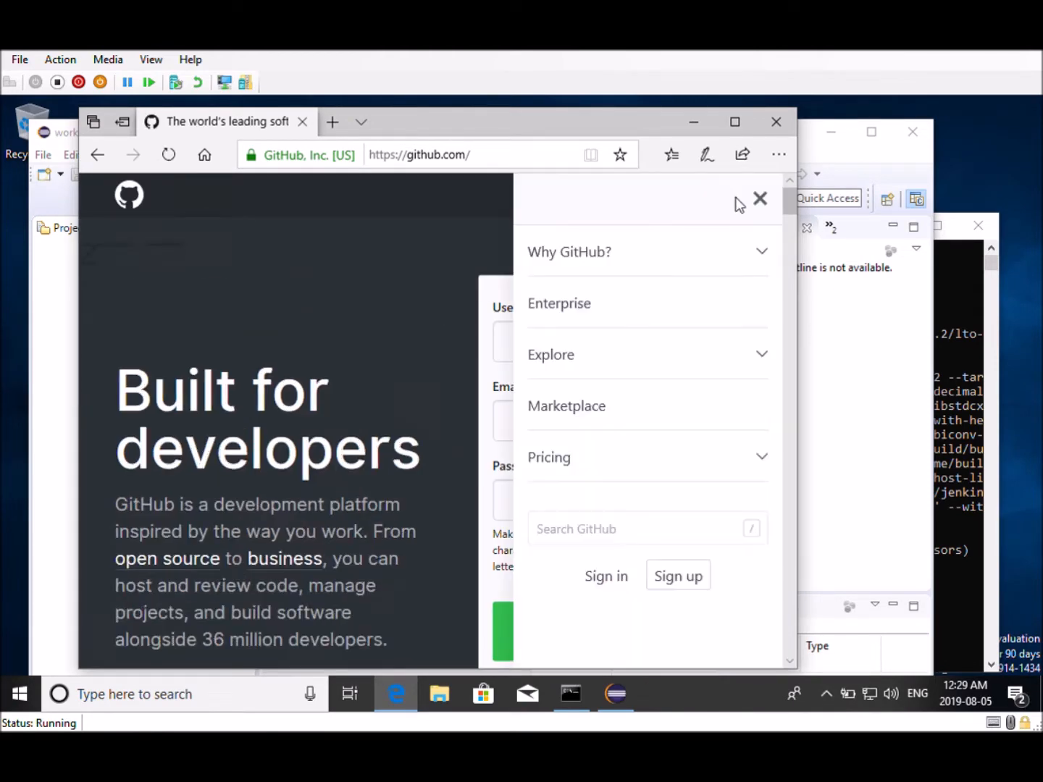
{"action": "left_click", "coordinate": [598, 578]}
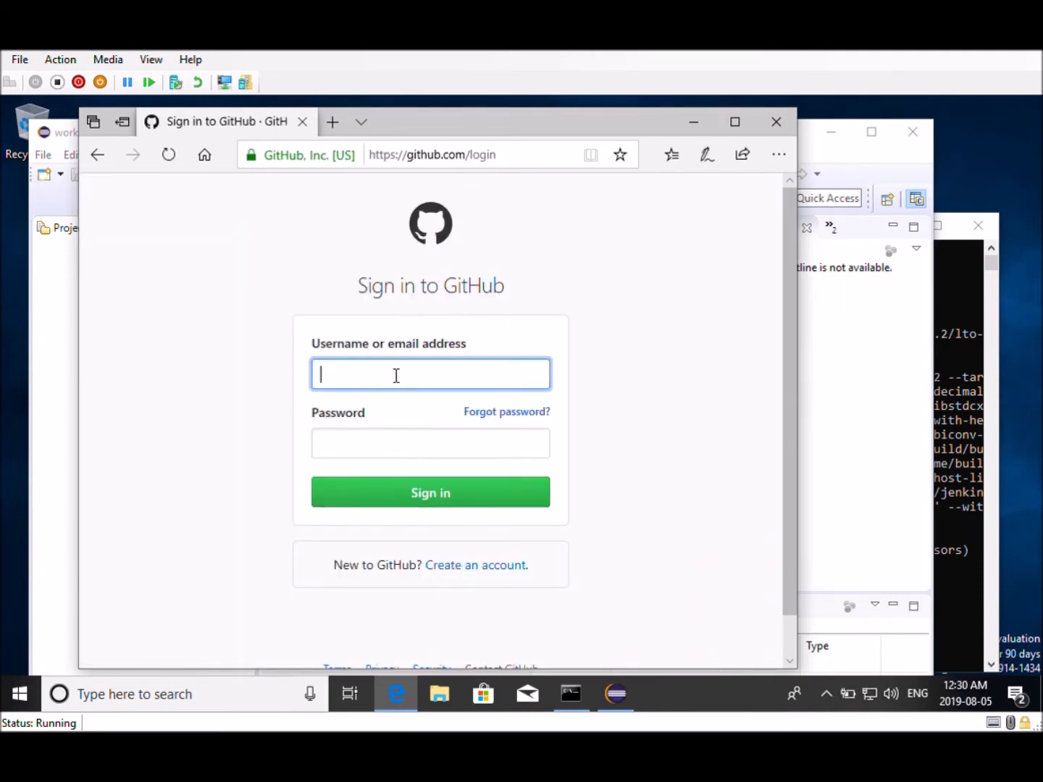
Sign in to GitHub with the account username and password
{"action": "type", "text": "DrGe"}
{"action": "type", "text": "kko"}
{"action": "key", "text": "BackSpace"}
{"action": "key", "text": "BackSpace"}
{"action": "key", "text": "BackSpace"}
{"action": "type", "text": "eks"}
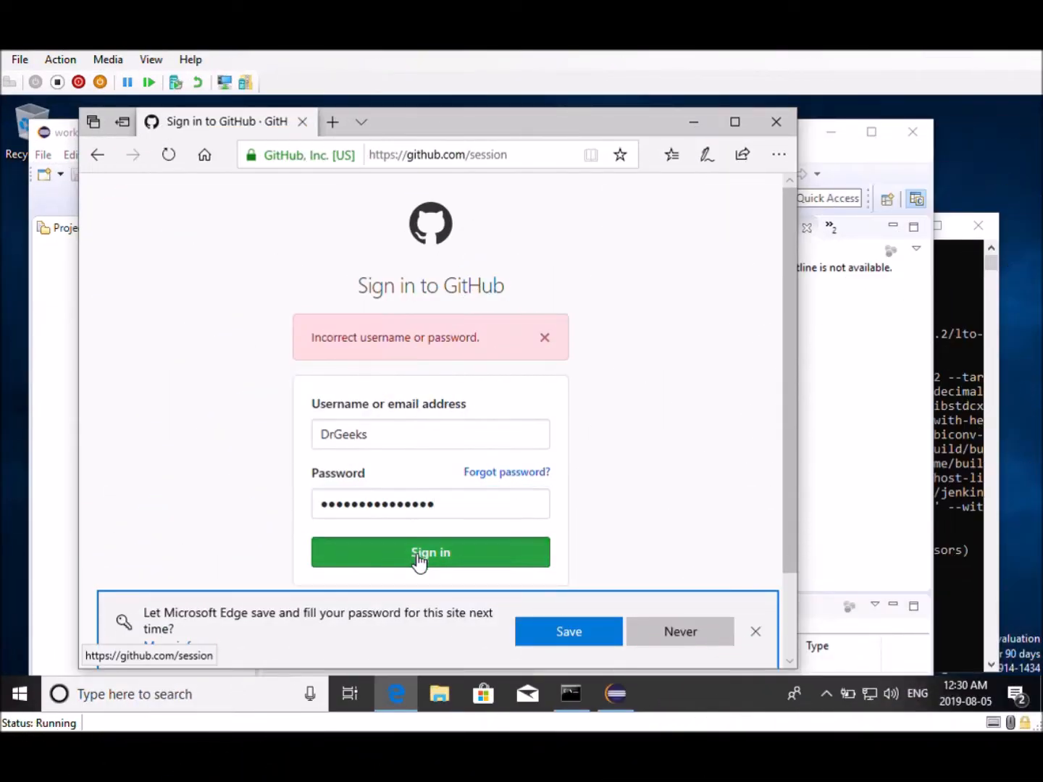
{"action": "left_click", "coordinate": [417, 557]}
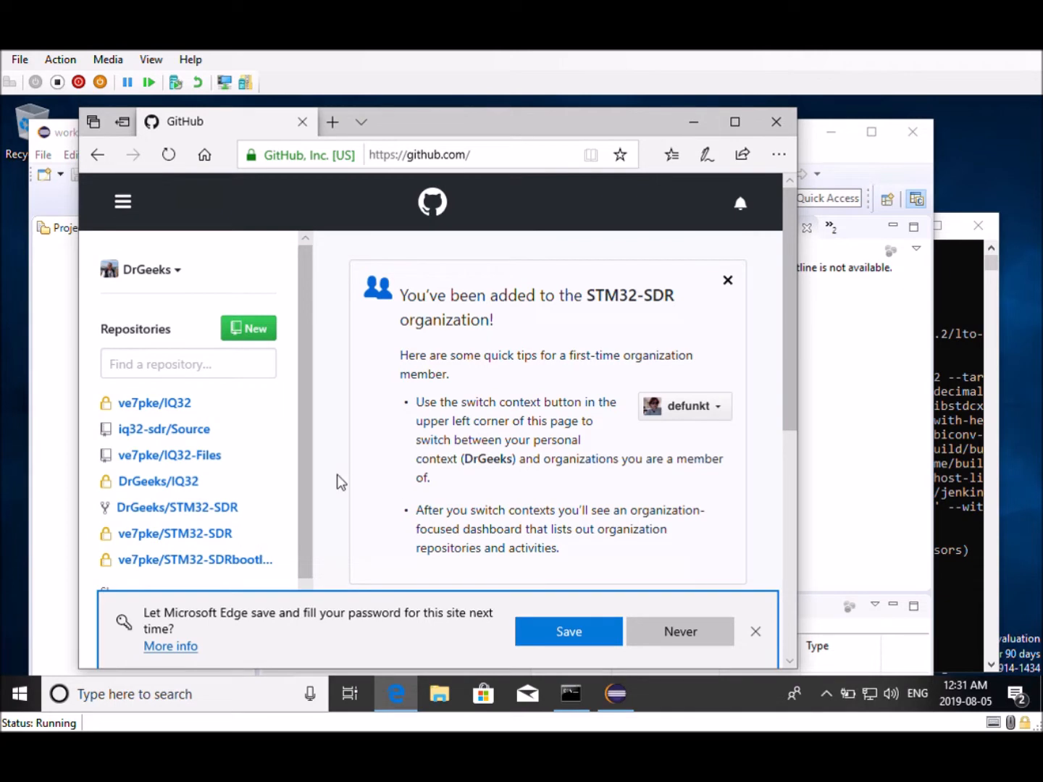
Open the iq32-sdr/Source repository from the dashboard and dismiss the browser's password-save prompt
{"action": "mouse_move", "coordinate": [164, 432]}
{"action": "left_click", "coordinate": [164, 430]}
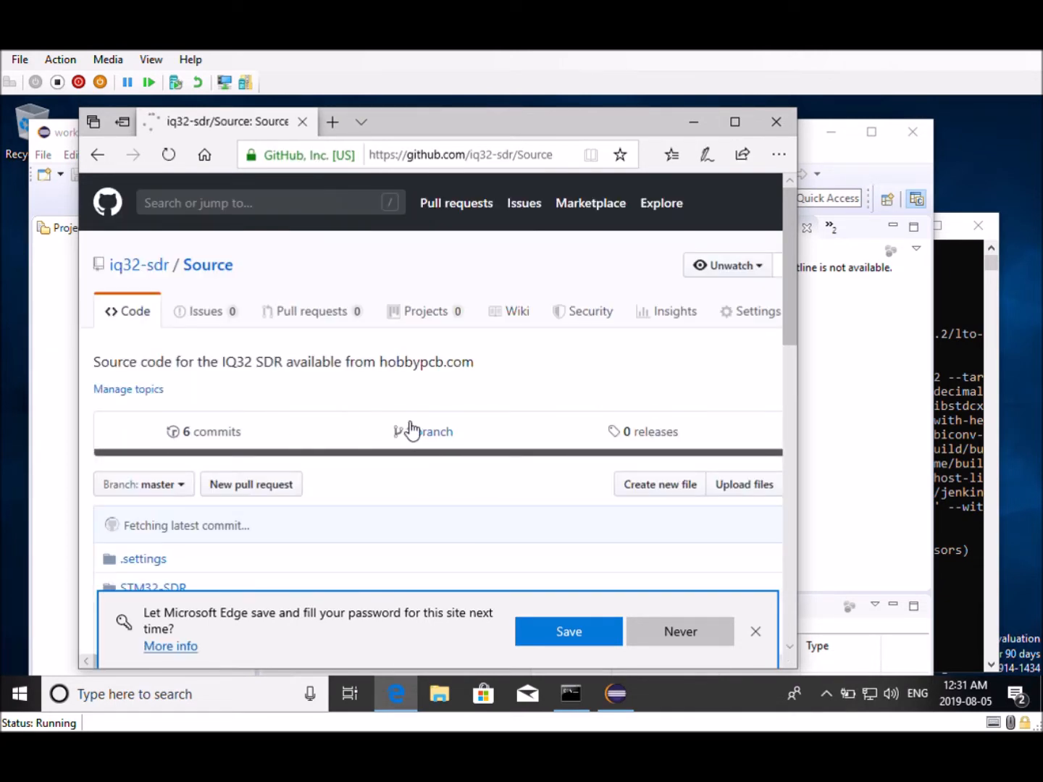
{"action": "left_click", "coordinate": [757, 633]}
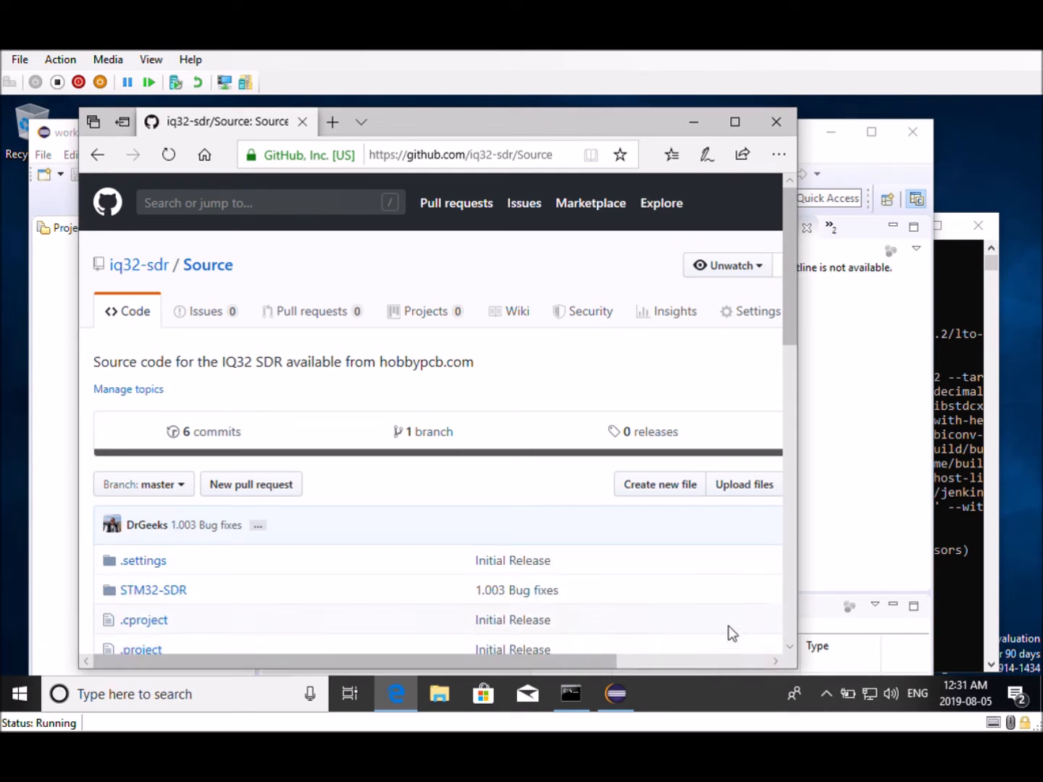
Copy the repository's HTTPS clone URL from the Clone or download options and minimize the browser
{"action": "scroll", "coordinate": [536, 482], "scroll_direction": "down", "scroll_amount": 1}
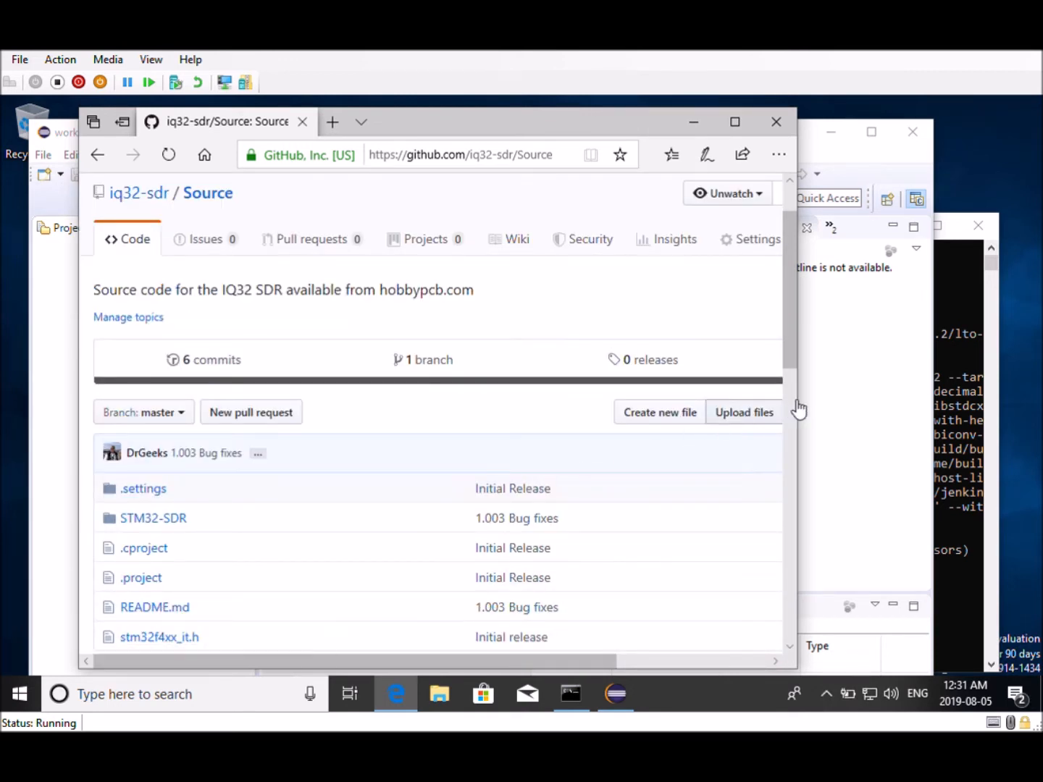
{"action": "left_click", "coordinate": [734, 126]}
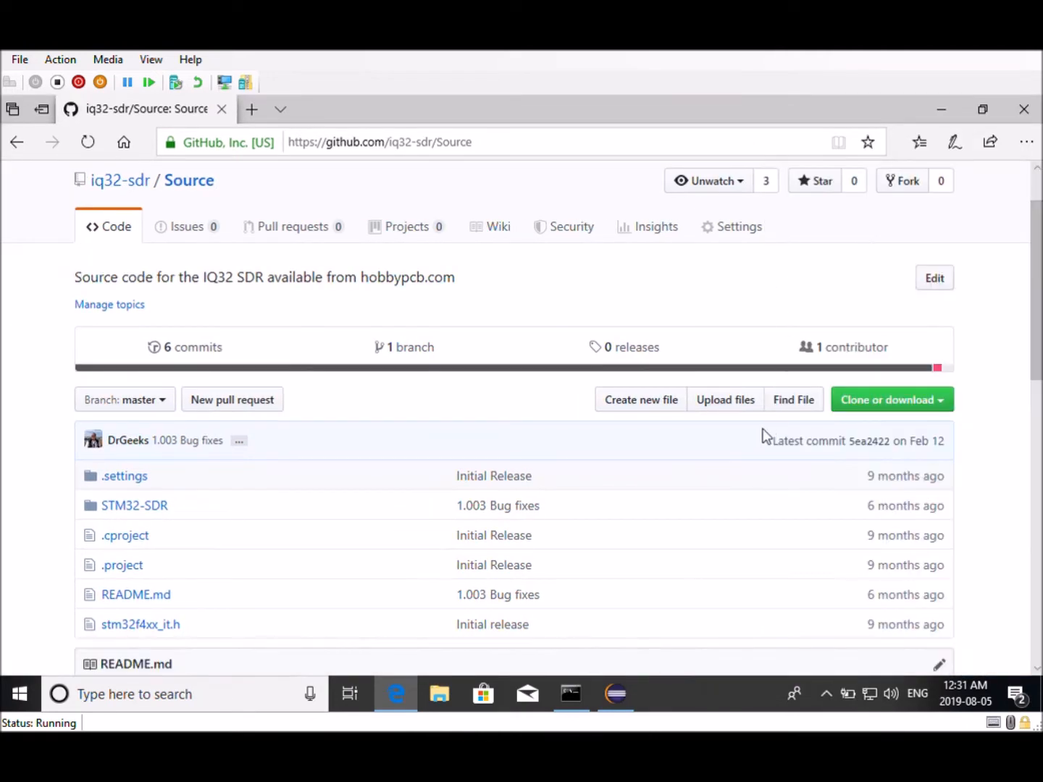
{"action": "left_click", "coordinate": [936, 406]}
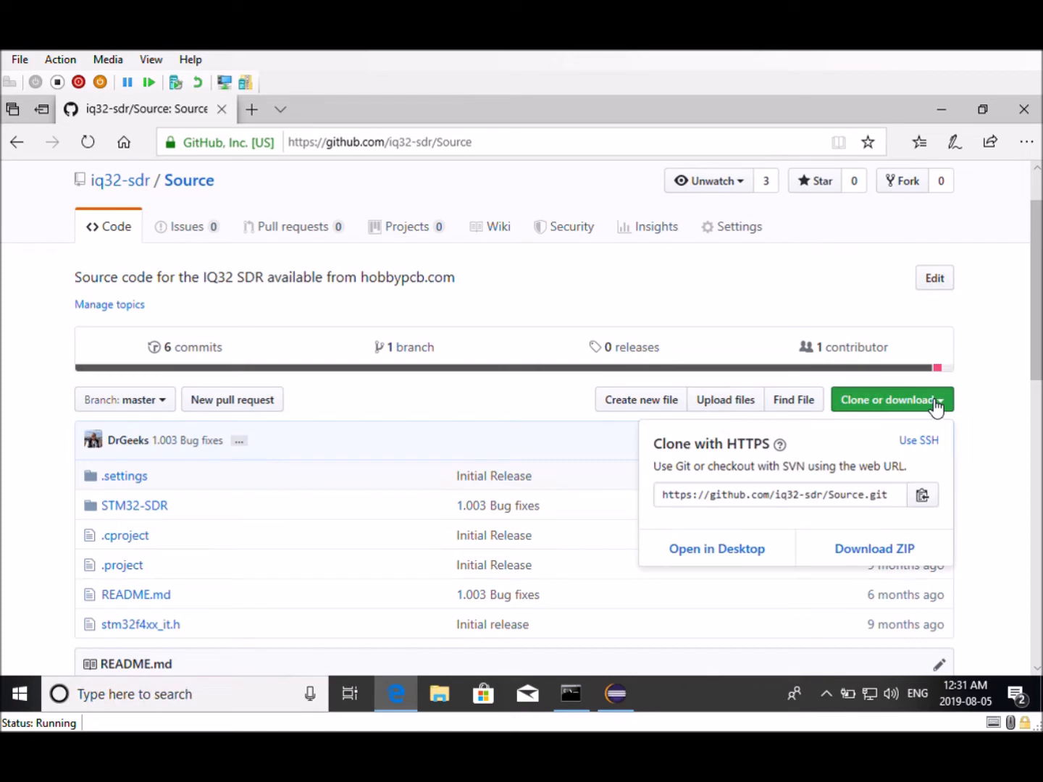
{"action": "left_click", "coordinate": [925, 500]}
{"action": "left_click", "coordinate": [939, 109]}
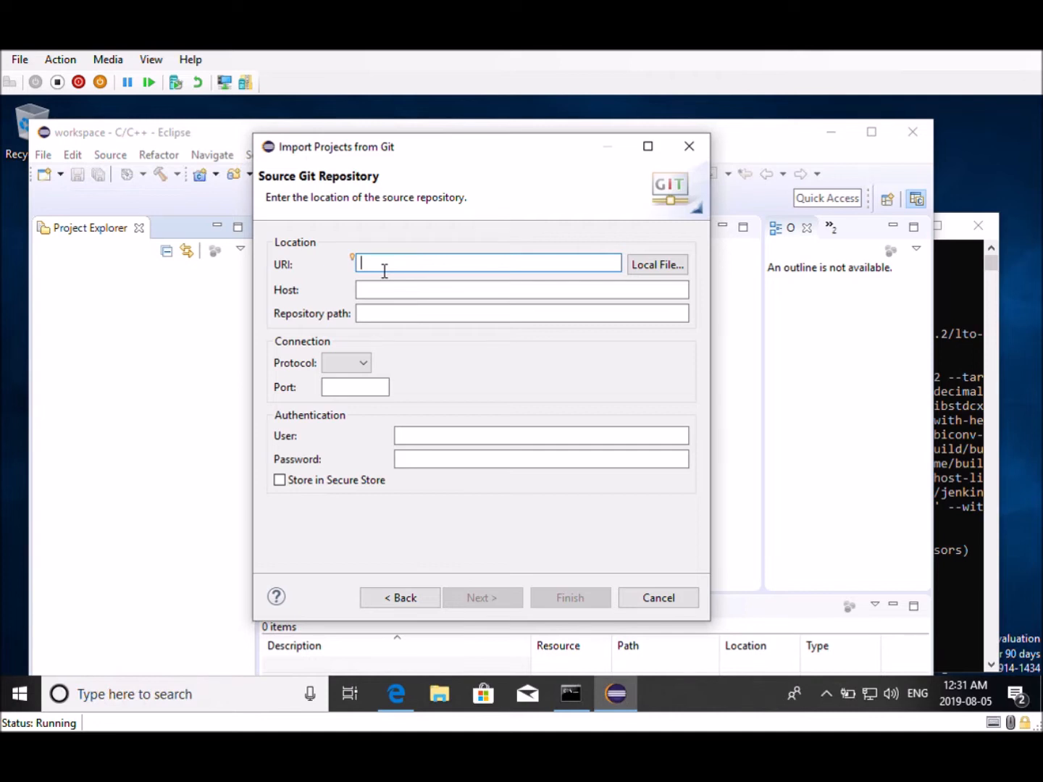
Paste the clone URL into the URI field of the Import Projects from Git dialog
{"action": "type", "text": "v"}
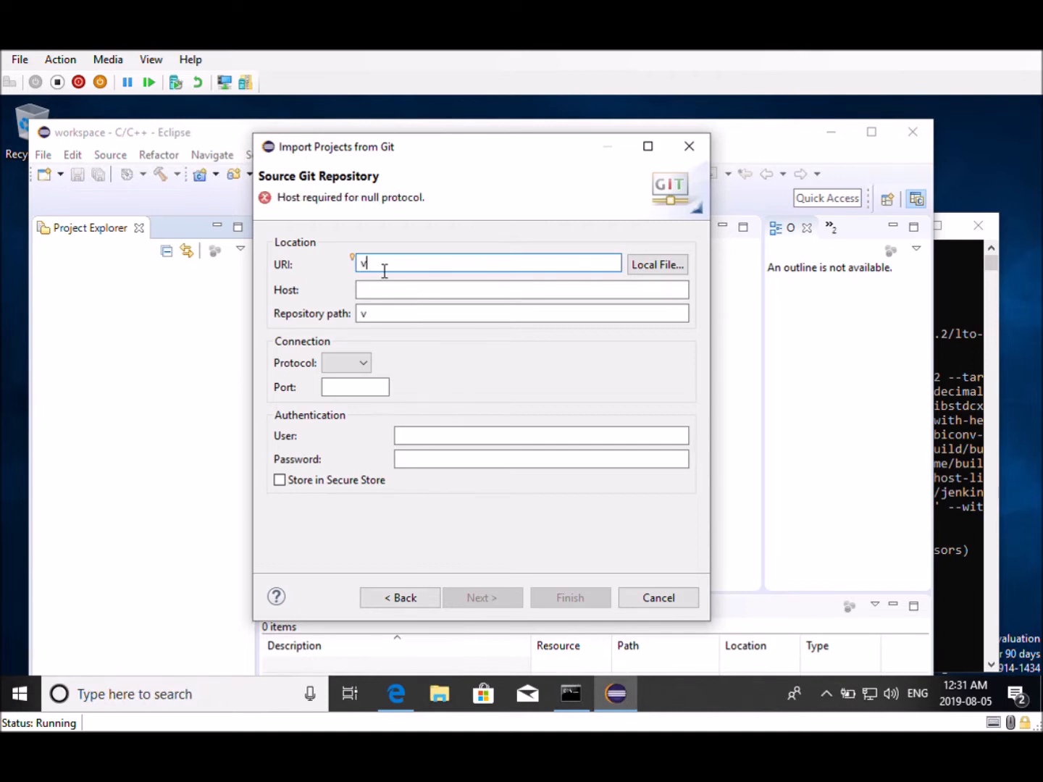
{"action": "key", "text": "BackSpace"}
{"action": "right_click", "coordinate": [376, 263]}
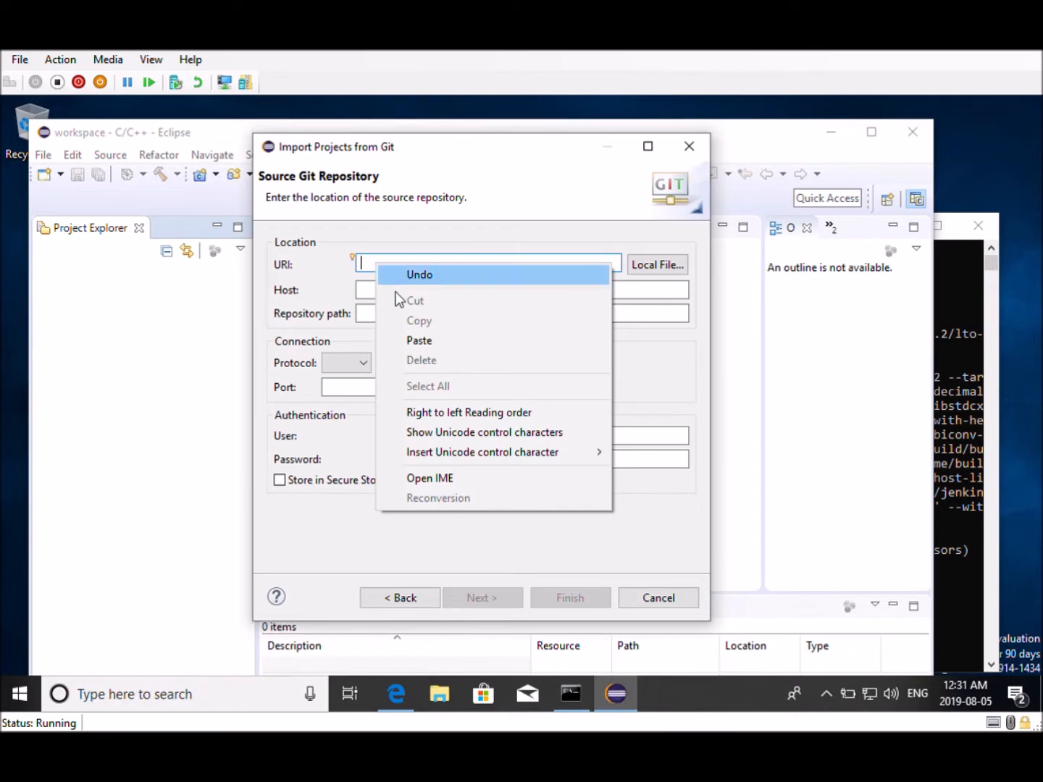
{"action": "left_click", "coordinate": [422, 340]}
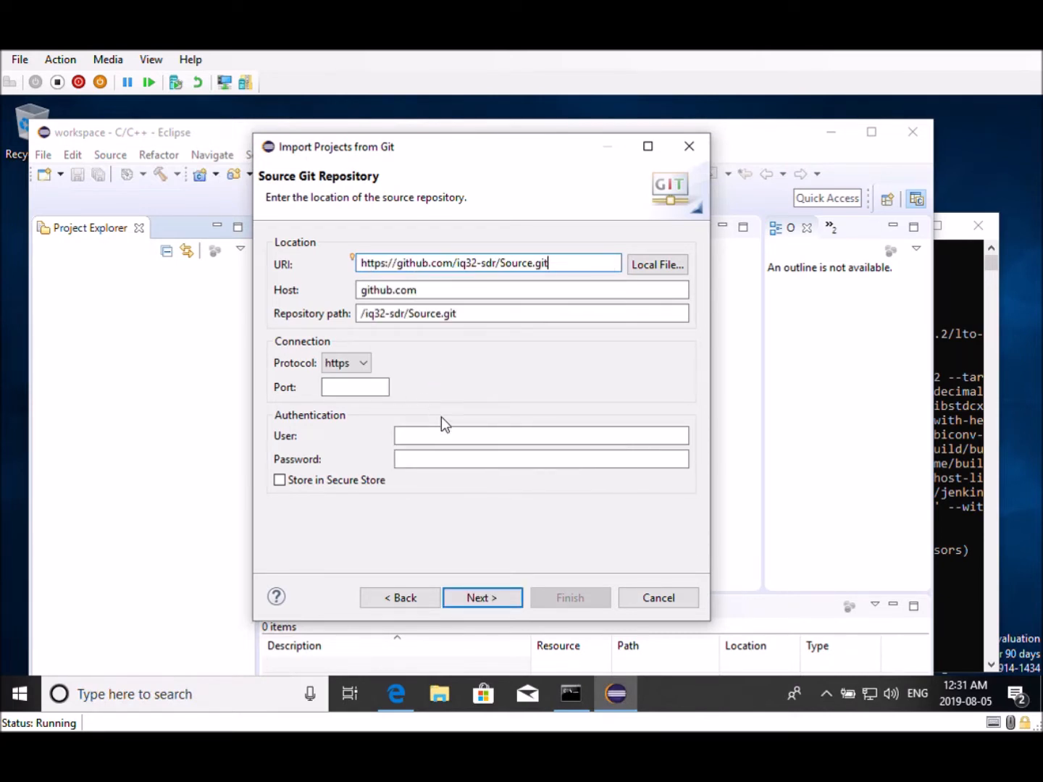
Enter the GitHub account username and paste the account password for authentication, then continue
{"action": "left_click", "coordinate": [465, 444]}
{"action": "type", "text": "DrGeeks"}
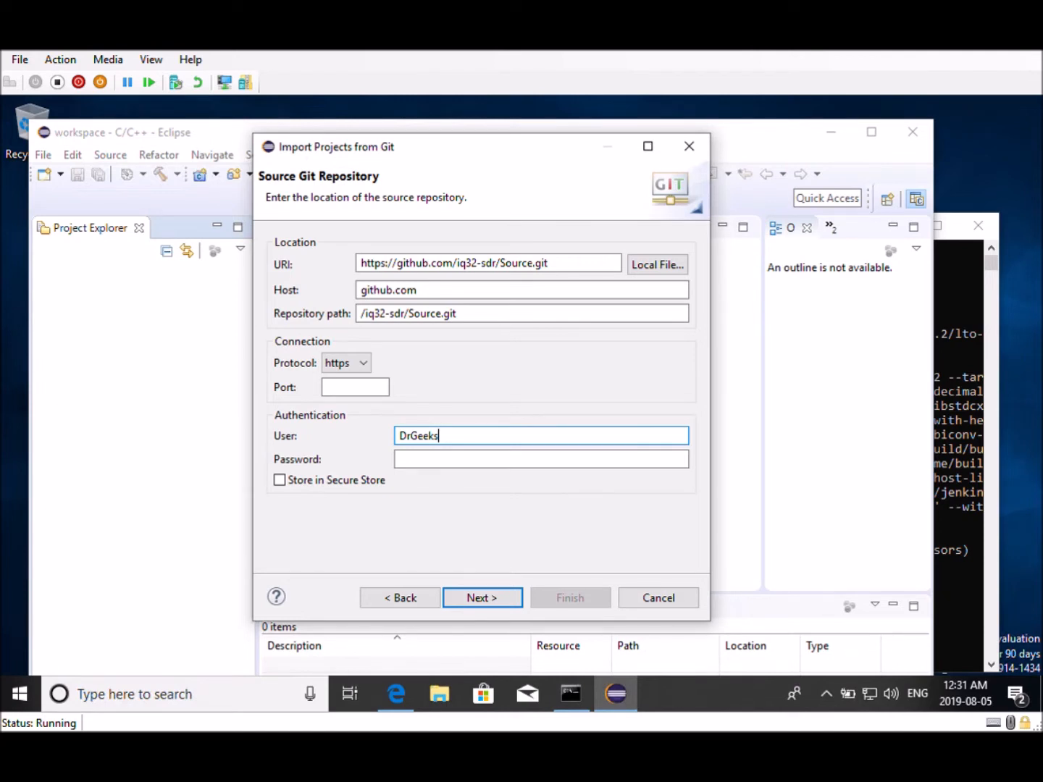
{"action": "left_click", "coordinate": [426, 467]}
{"action": "type", "text": "•"}
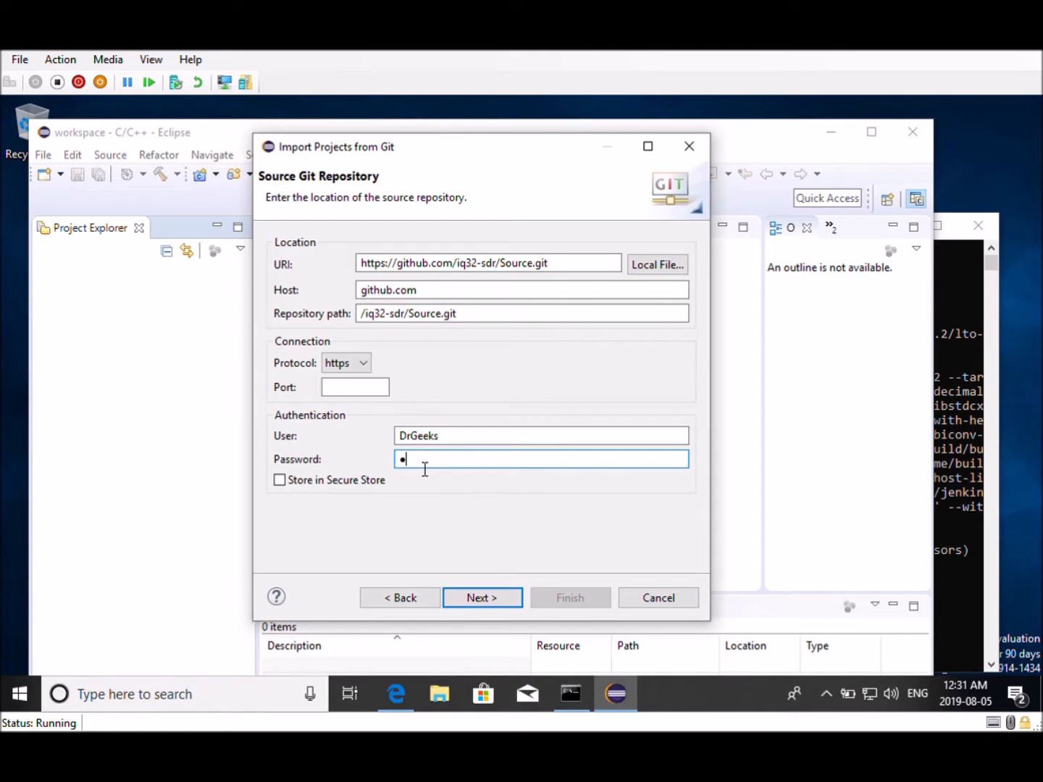
{"action": "key", "text": "BackSpace"}
{"action": "key", "text": "ctrl+v"}
{"action": "left_click", "coordinate": [491, 599]}
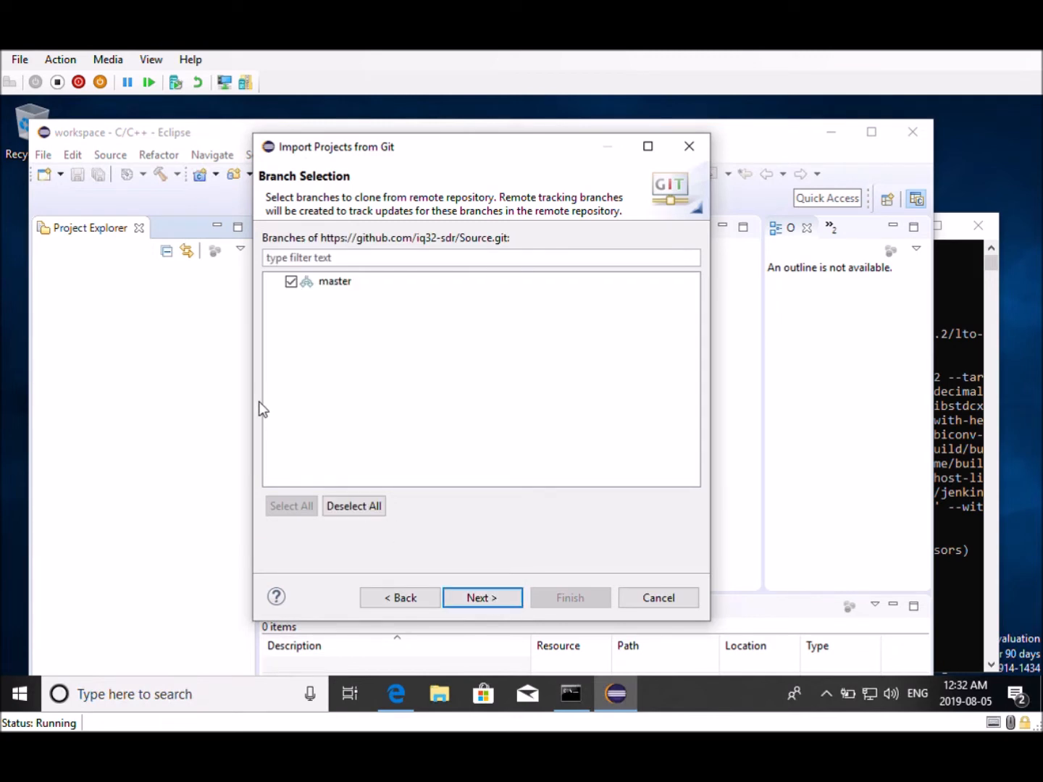
Clone the master branch to the default local directory and import the STM32-SDR project as an existing Eclipse project
{"action": "left_click", "coordinate": [483, 600]}
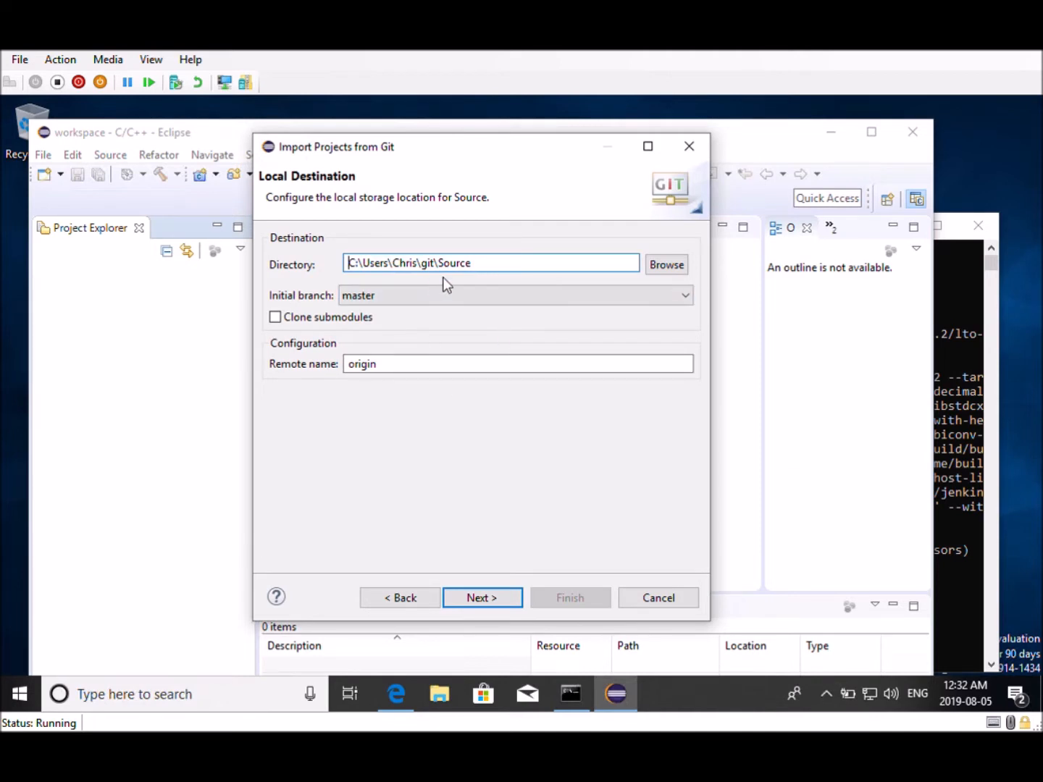
{"action": "left_click", "coordinate": [484, 601]}
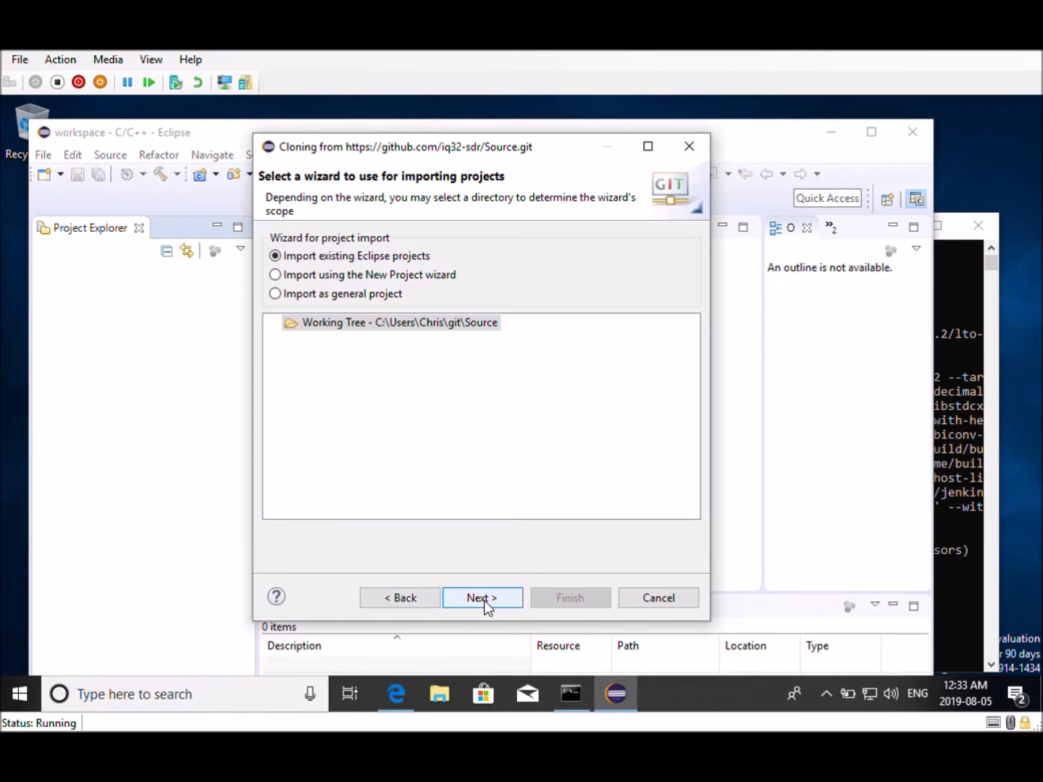
{"action": "left_click", "coordinate": [484, 600]}
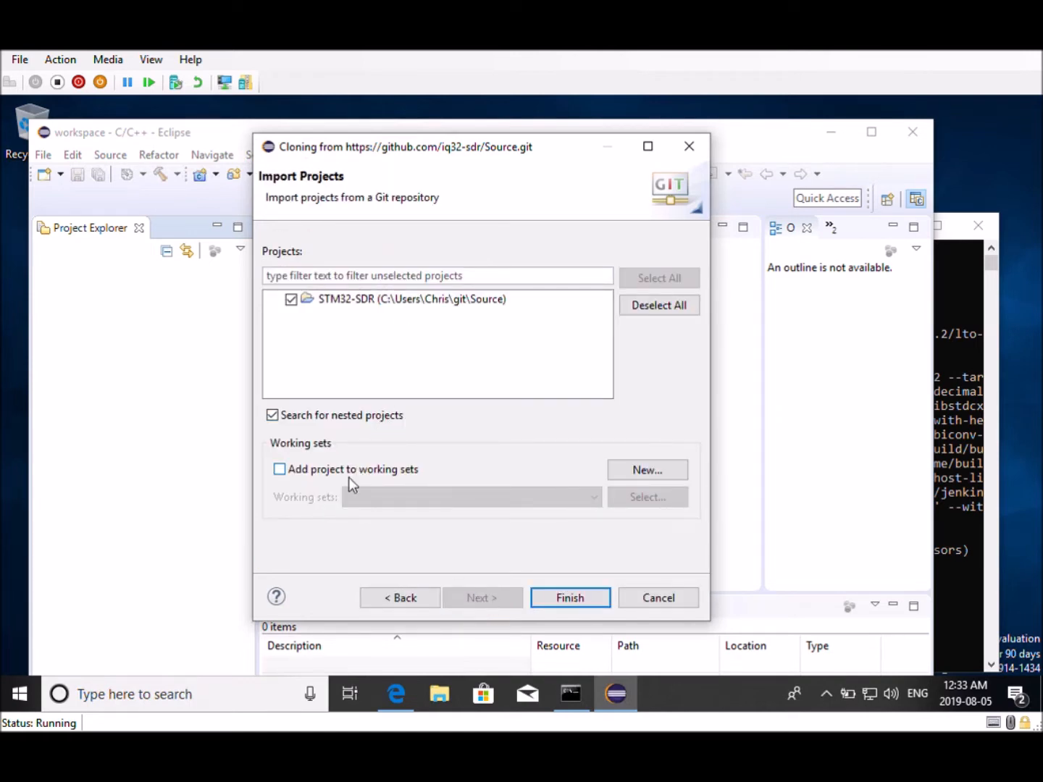
{"action": "left_click", "coordinate": [583, 600]}
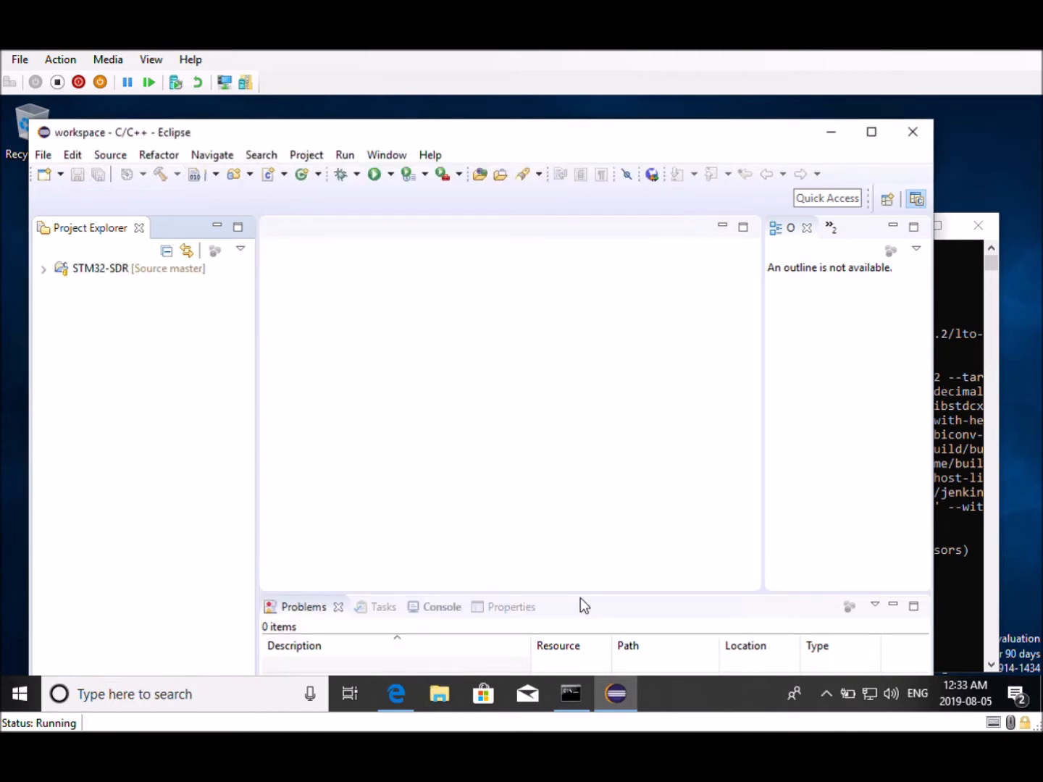
Expand the STM32-SDR project down to code/main/src, open main.c, and close the background command window
{"action": "left_click", "coordinate": [43, 269]}
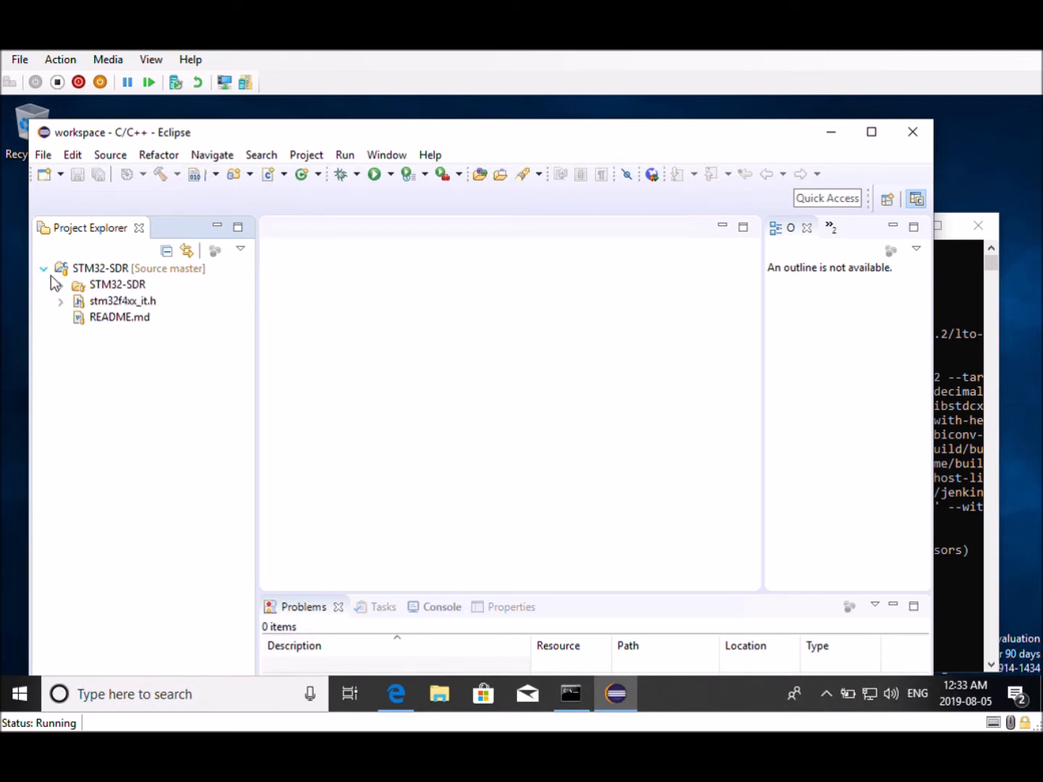
{"action": "left_click", "coordinate": [62, 287]}
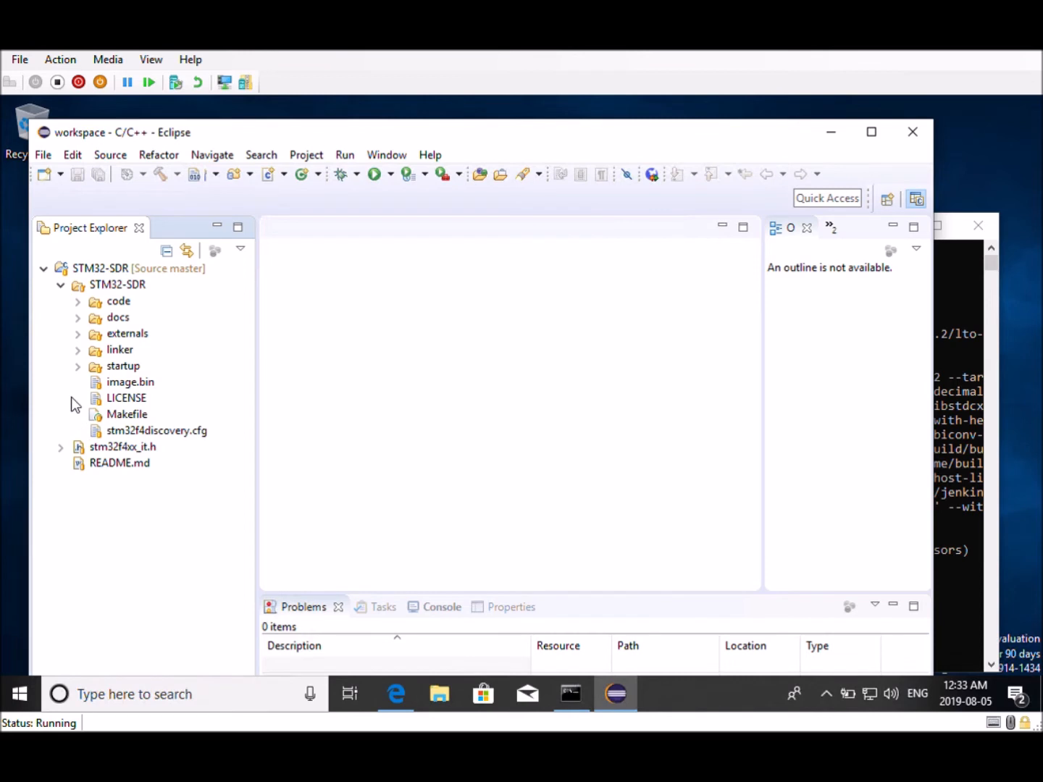
{"action": "left_click", "coordinate": [78, 320]}
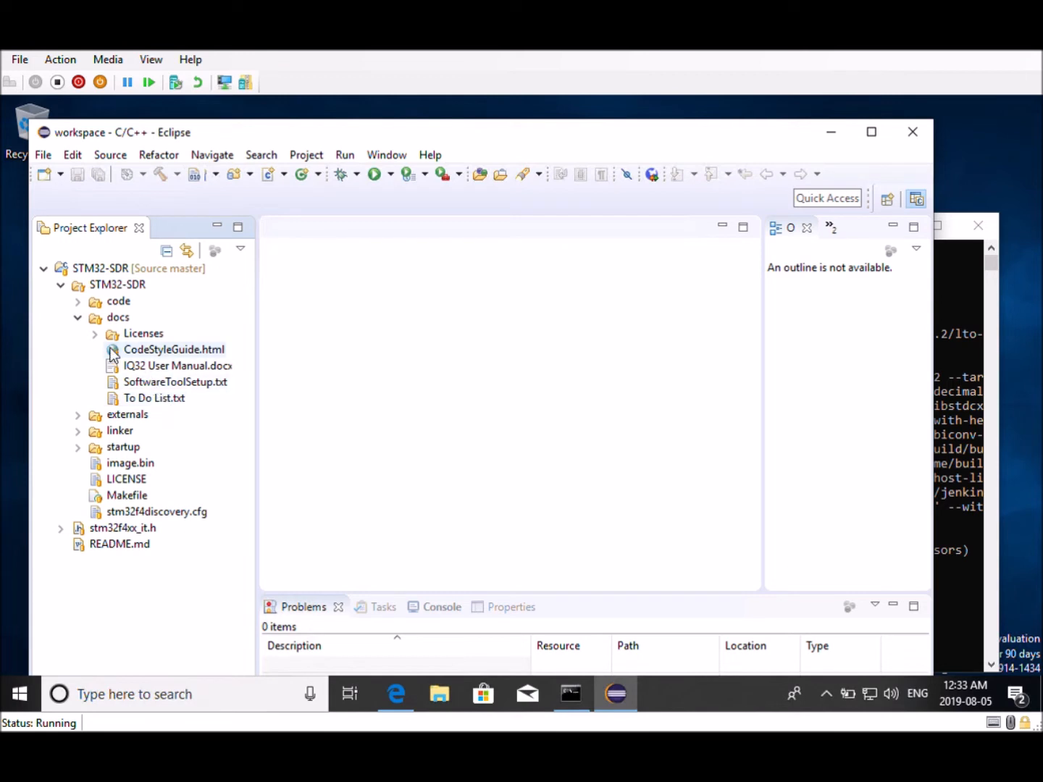
{"action": "left_click", "coordinate": [78, 302]}
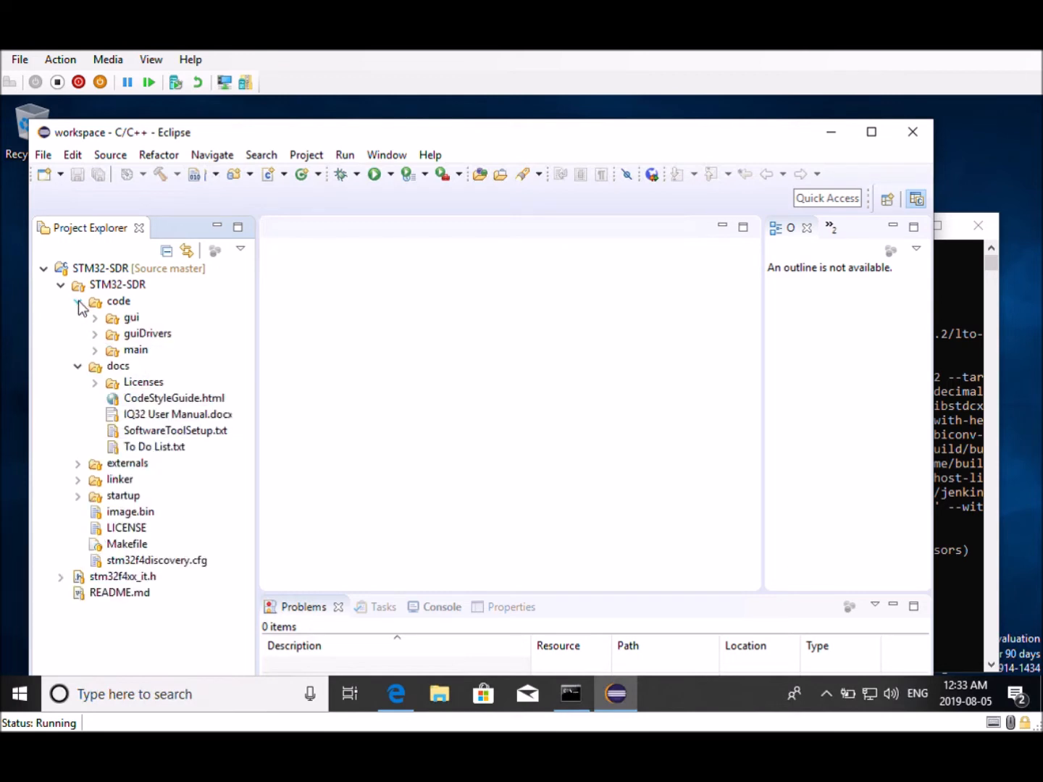
{"action": "left_click", "coordinate": [95, 350]}
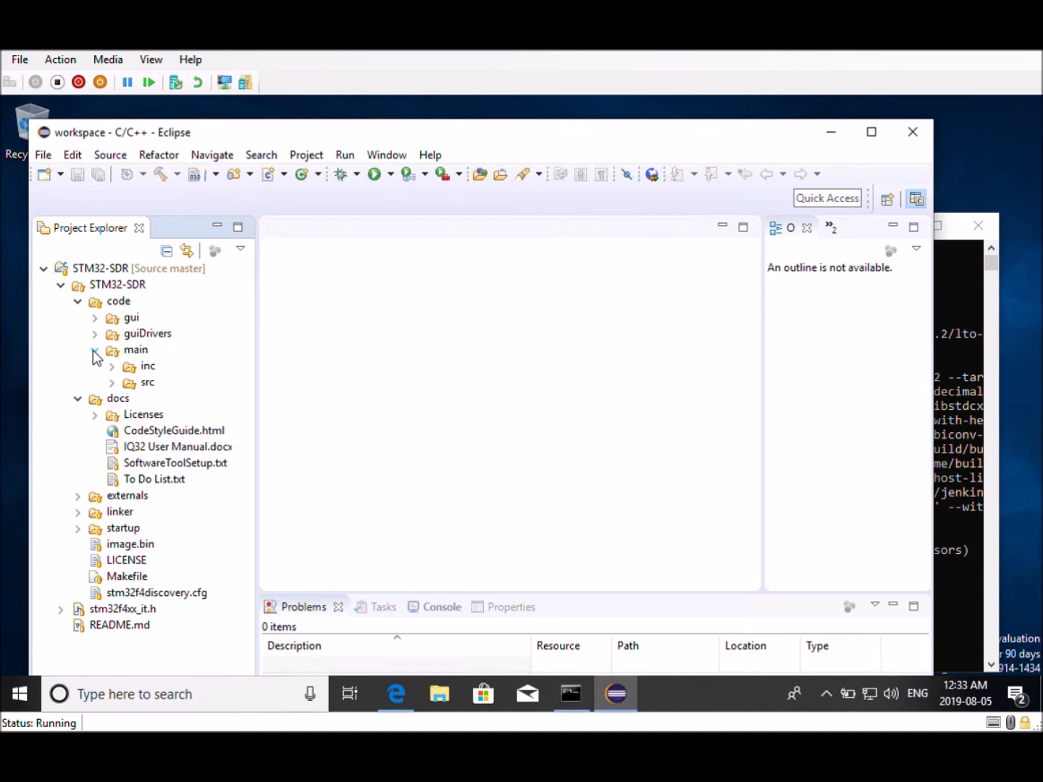
{"action": "left_click", "coordinate": [112, 382]}
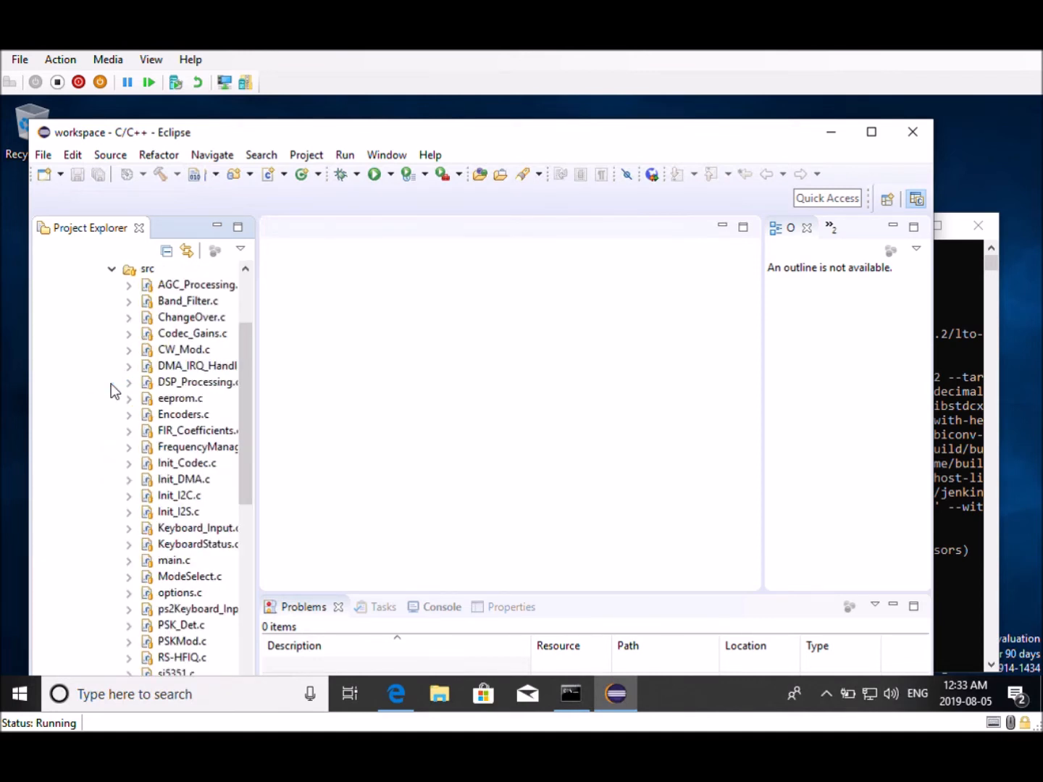
{"action": "double_click", "coordinate": [172, 564]}
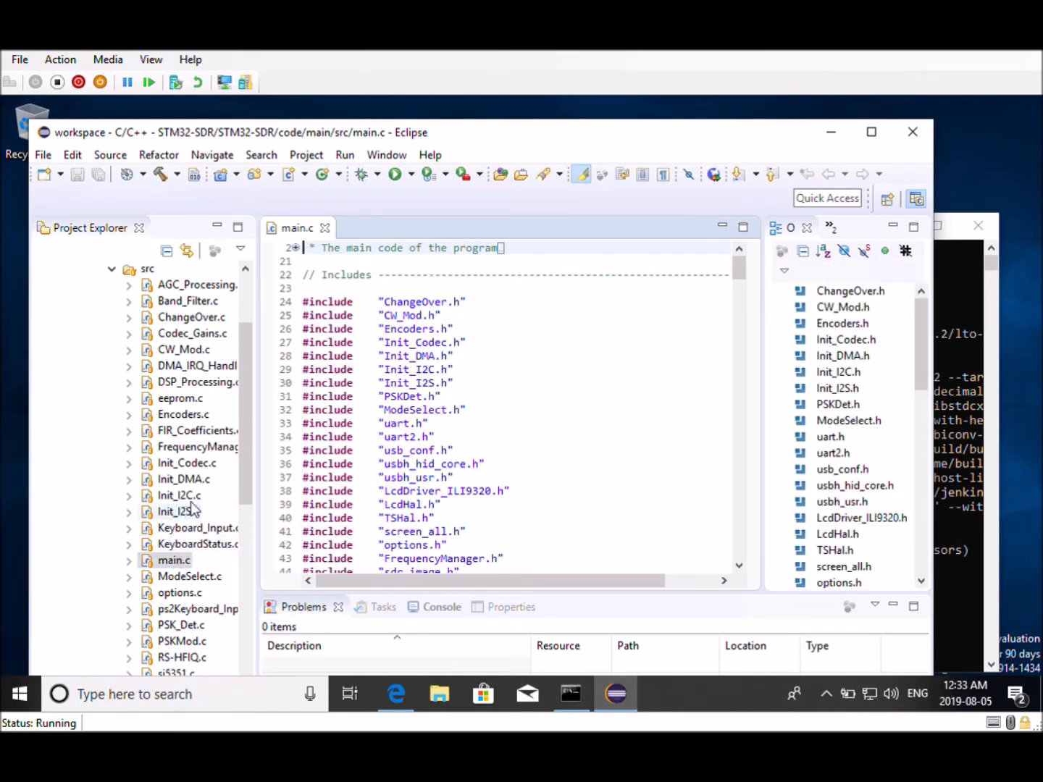
{"action": "left_click", "coordinate": [983, 231]}
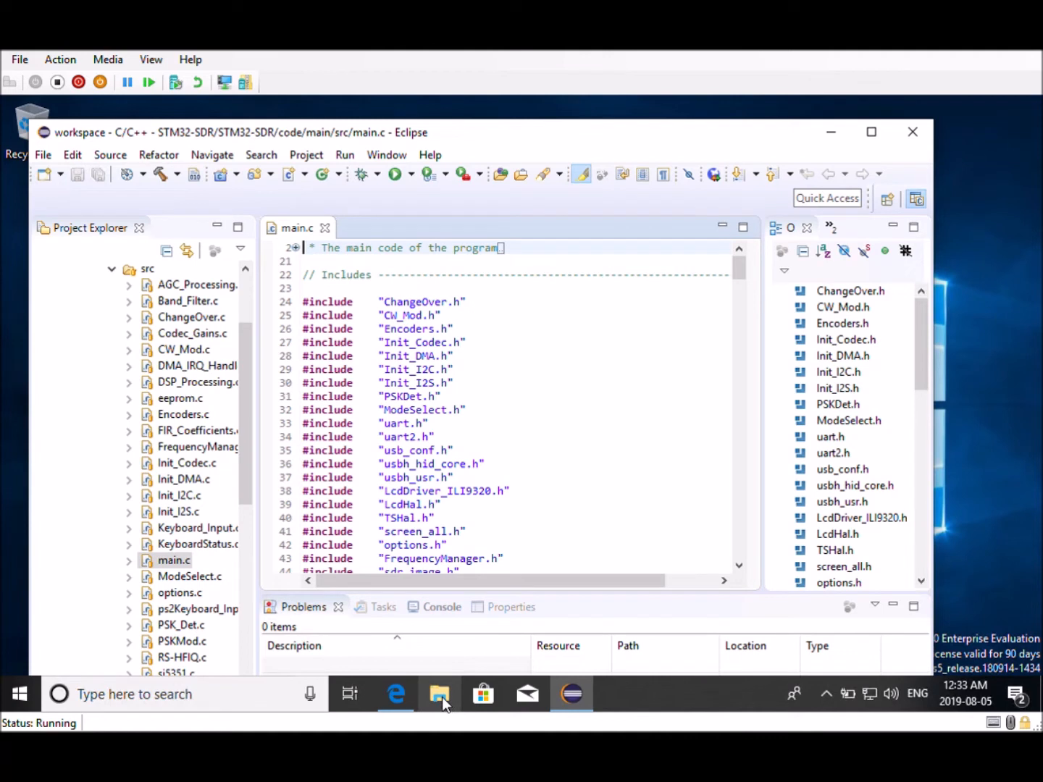
Open File Explorer and browse to the cloned STM32-SDR folder inside the user's git\Source directory
{"action": "left_click", "coordinate": [442, 697]}
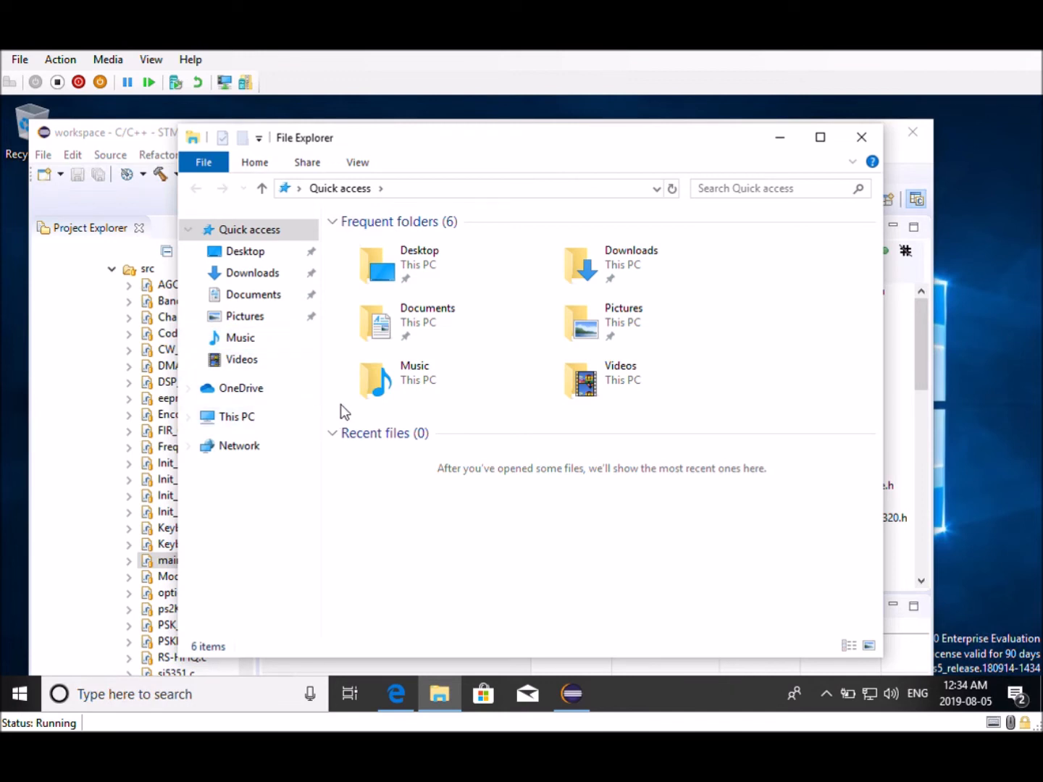
{"action": "left_click", "coordinate": [191, 418]}
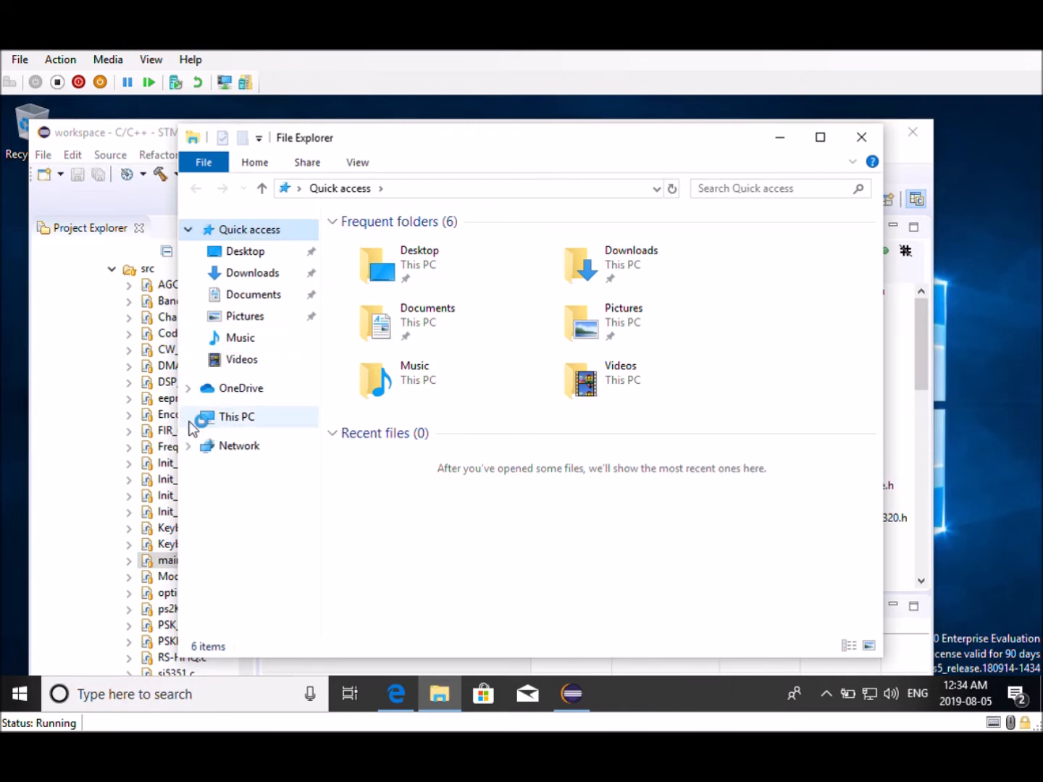
{"action": "left_click", "coordinate": [238, 590]}
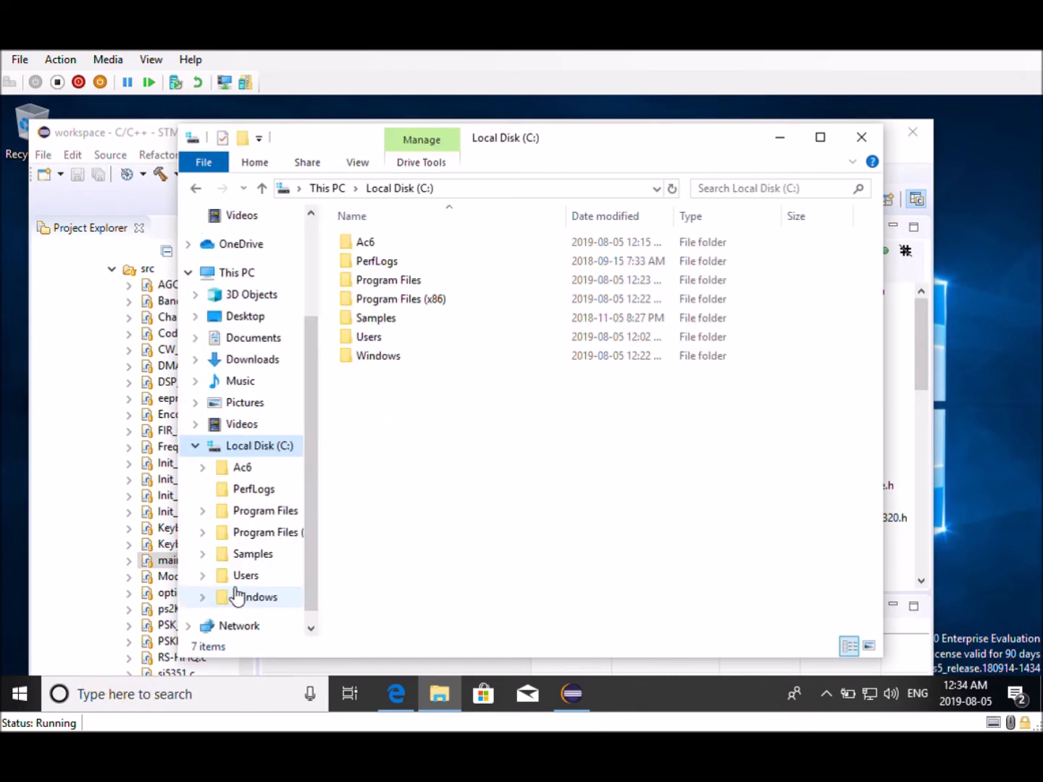
{"action": "double_click", "coordinate": [375, 338]}
{"action": "double_click", "coordinate": [378, 244]}
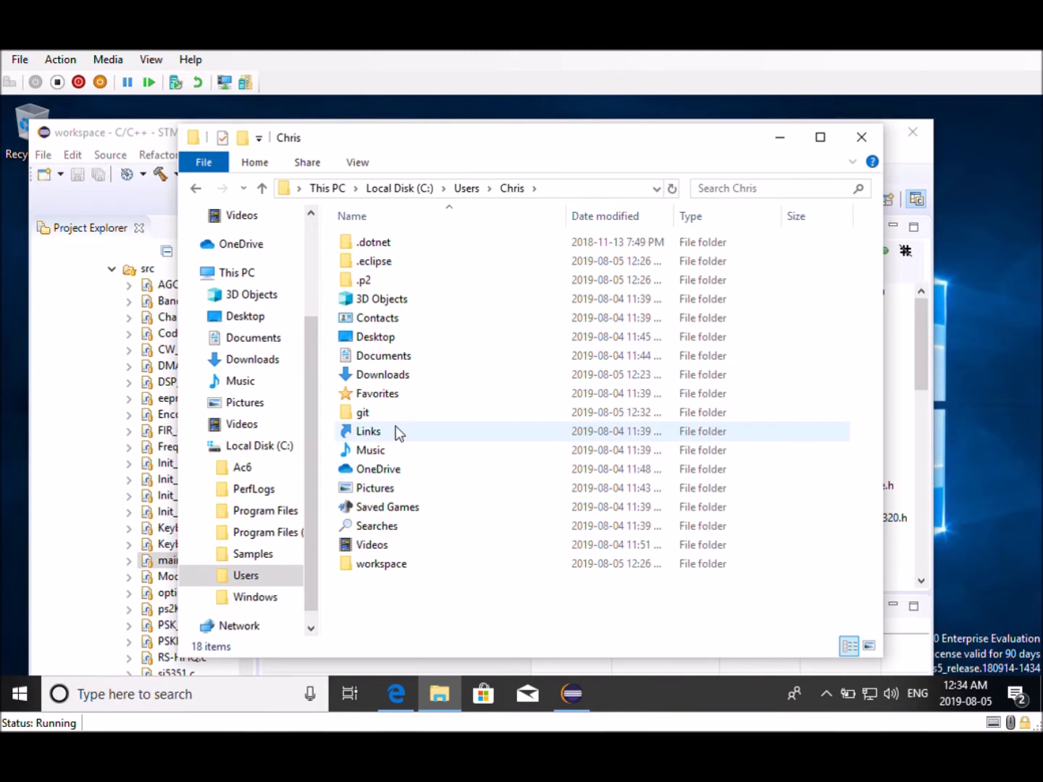
{"action": "left_click", "coordinate": [388, 417]}
{"action": "double_click", "coordinate": [386, 413]}
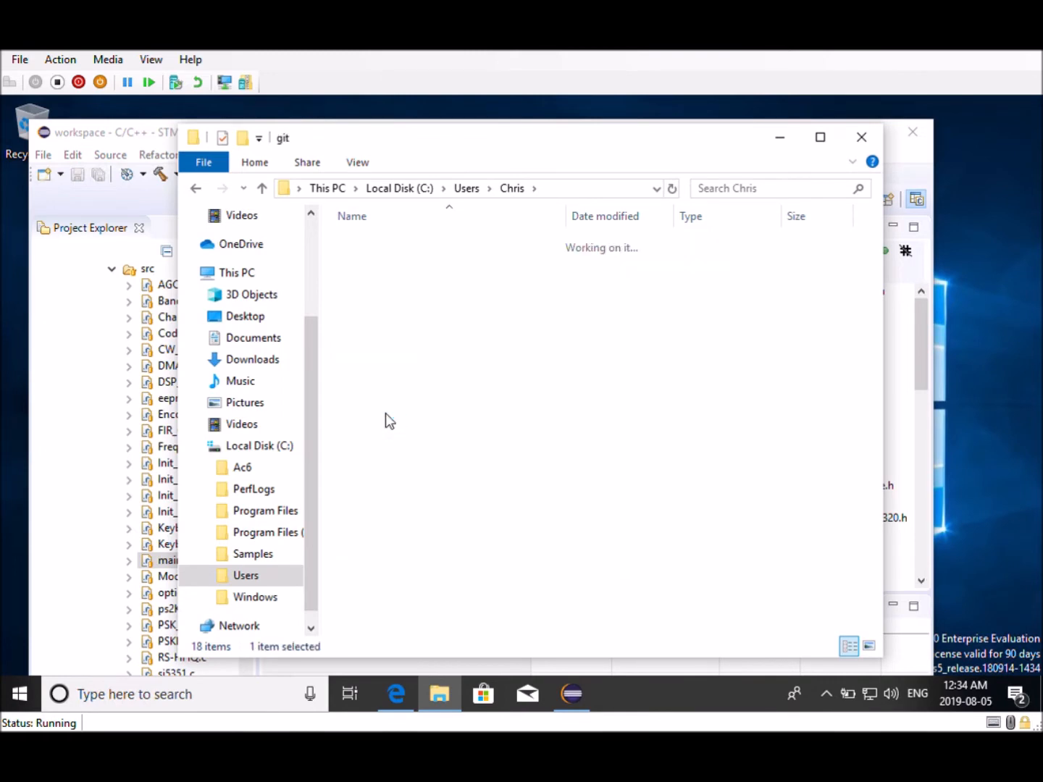
{"action": "double_click", "coordinate": [362, 246]}
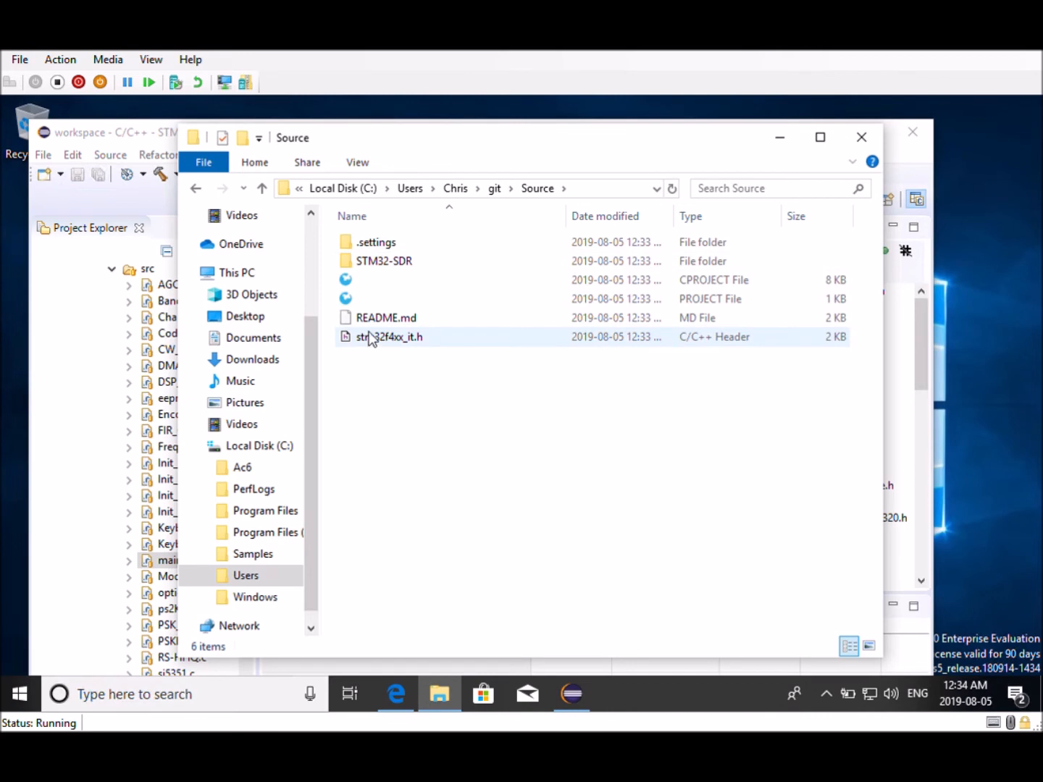
{"action": "double_click", "coordinate": [366, 260]}
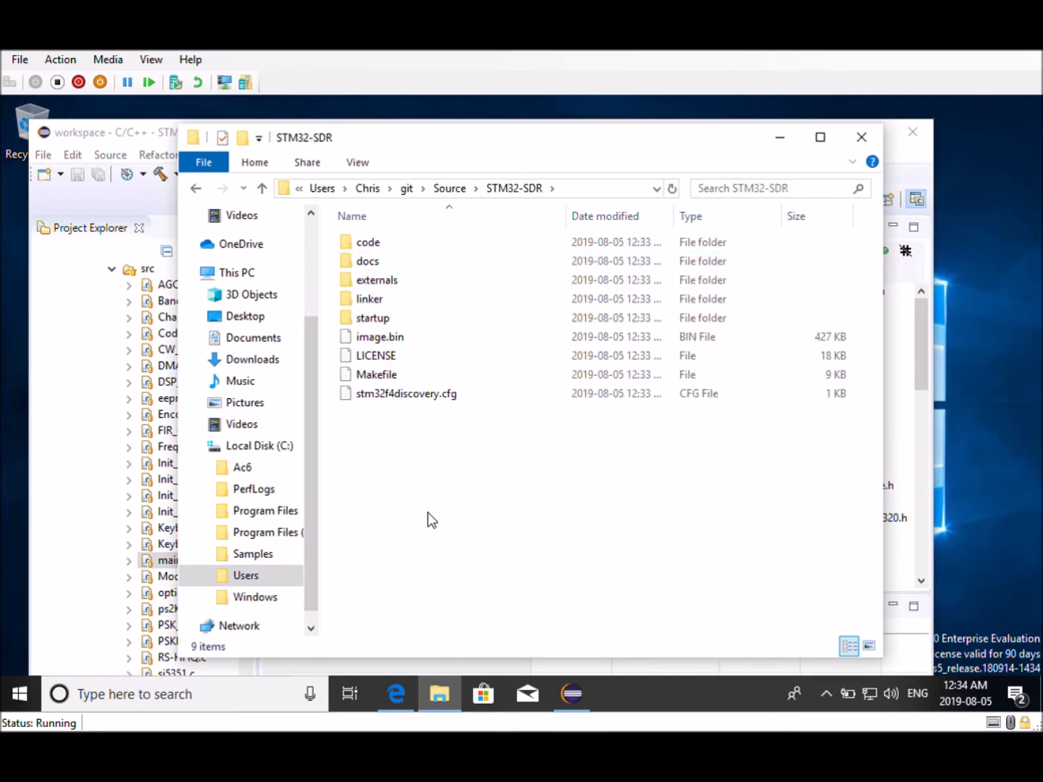
Open a PowerShell window in the STM32-SDR folder
{"action": "right_click", "coordinate": [407, 464]}
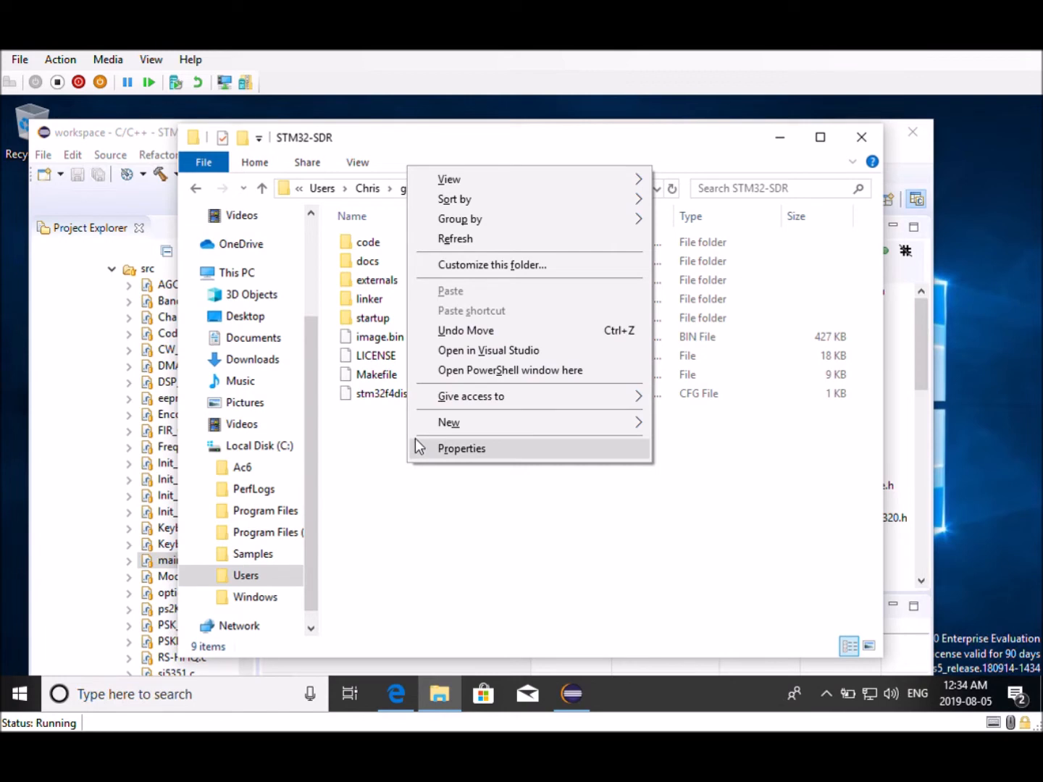
{"action": "left_click", "coordinate": [475, 374]}
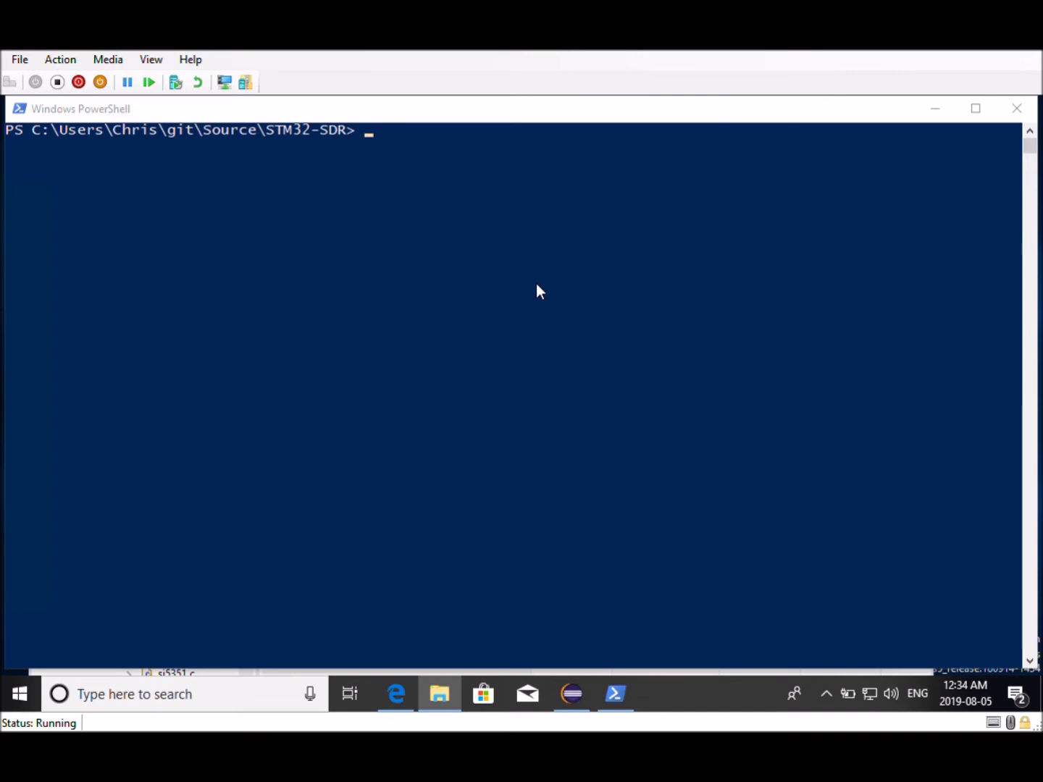
{"action": "left_click", "coordinate": [537, 285]}
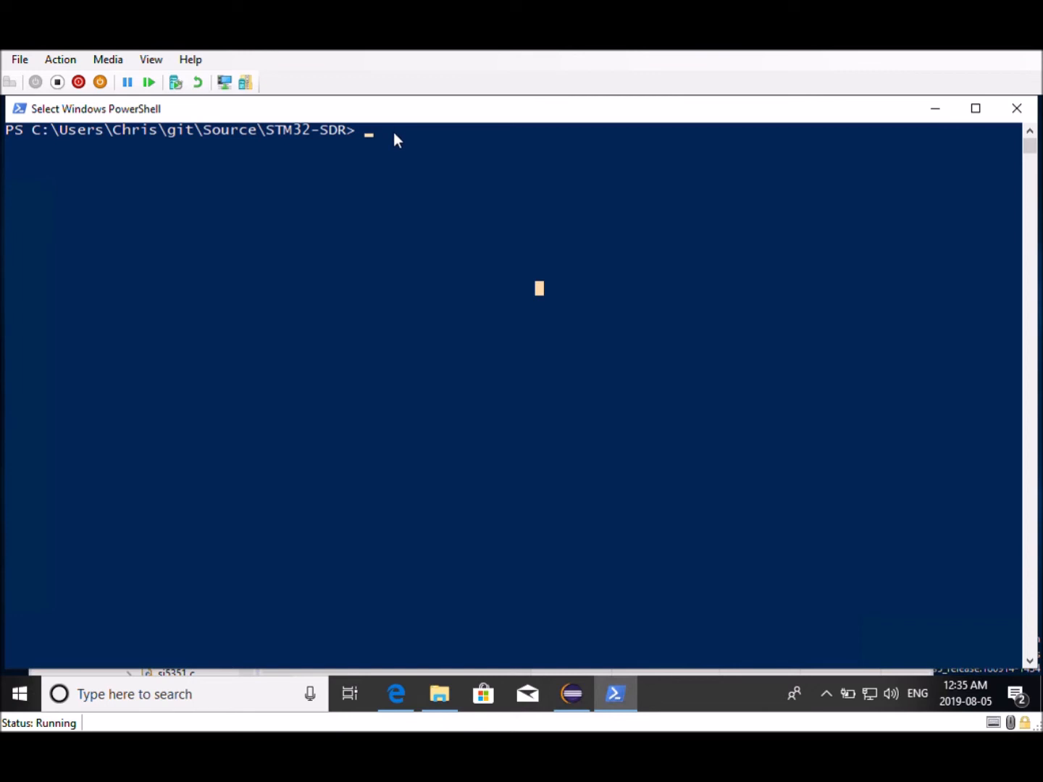
Try to run make all in the PowerShell window in the STM32-SDR folder
{"action": "left_click", "coordinate": [454, 207]}
{"action": "left_click", "coordinate": [418, 147]}
{"action": "type", "text": "make all"}
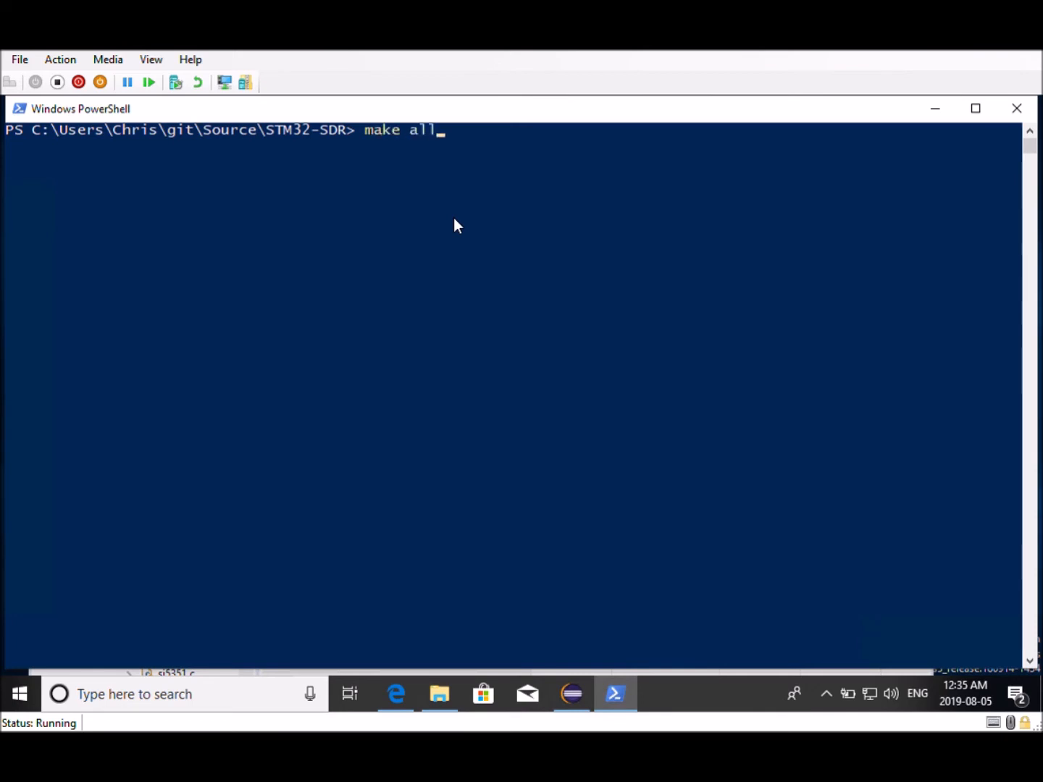
{"action": "key", "text": "Return"}
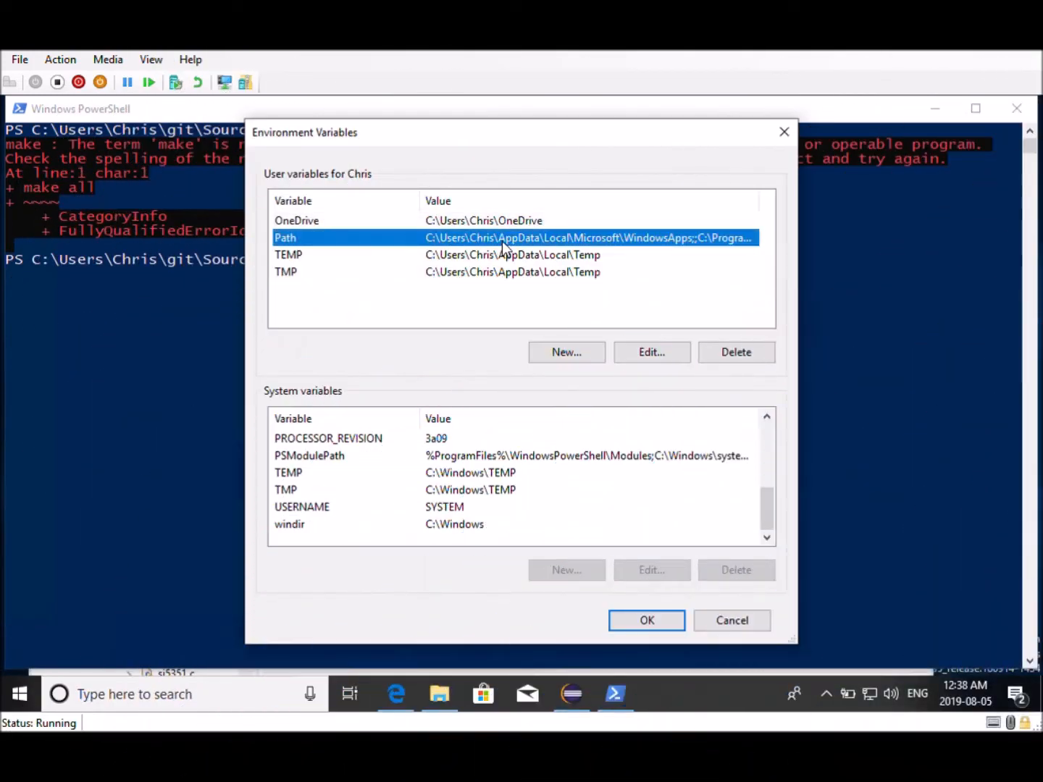
Open the user Path environment variable for editing and bring up the File Explorer window
{"action": "double_click", "coordinate": [499, 241]}
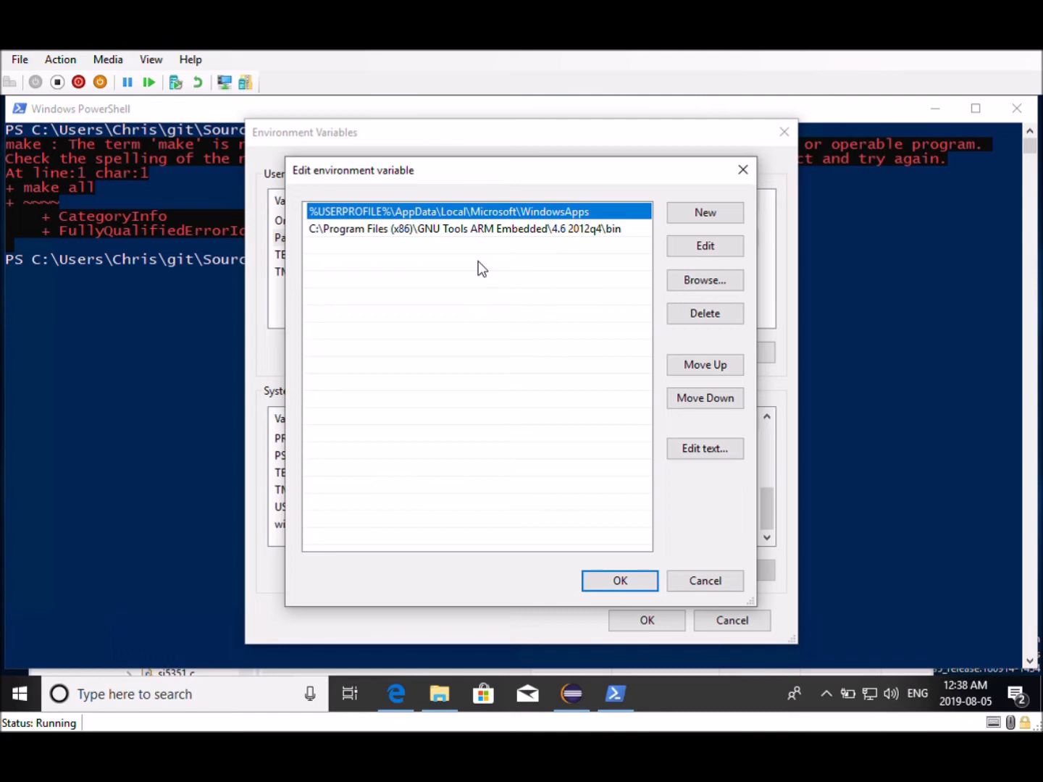
{"action": "right_click", "coordinate": [437, 695]}
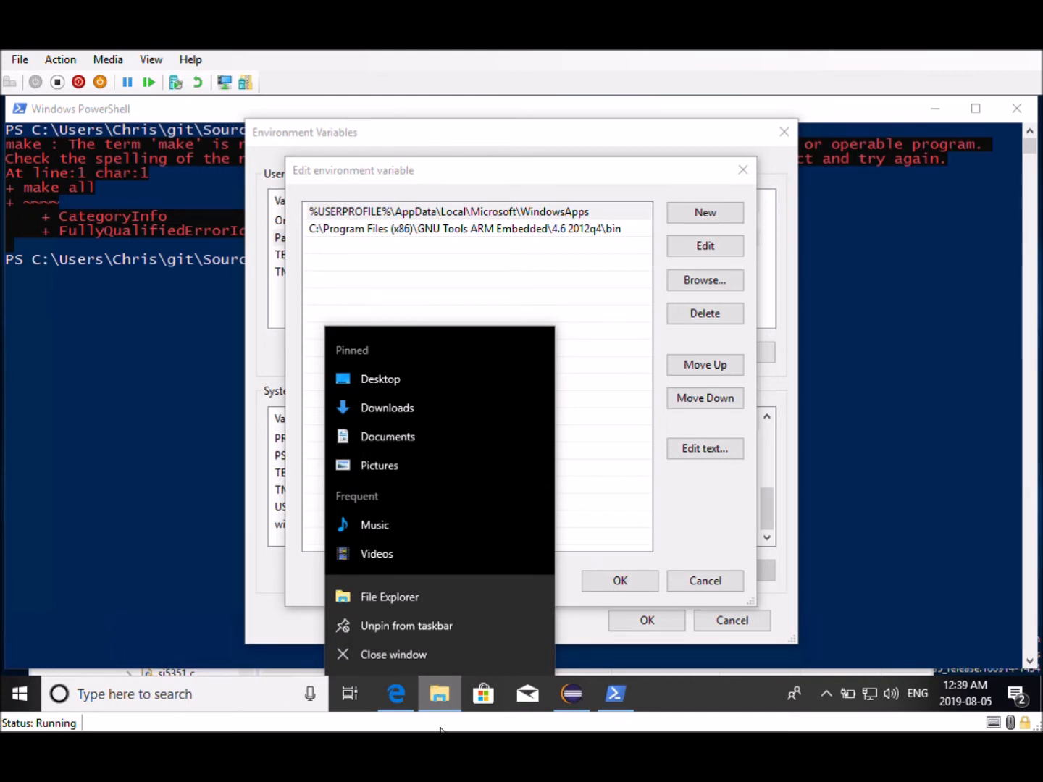
{"action": "left_click", "coordinate": [439, 695]}
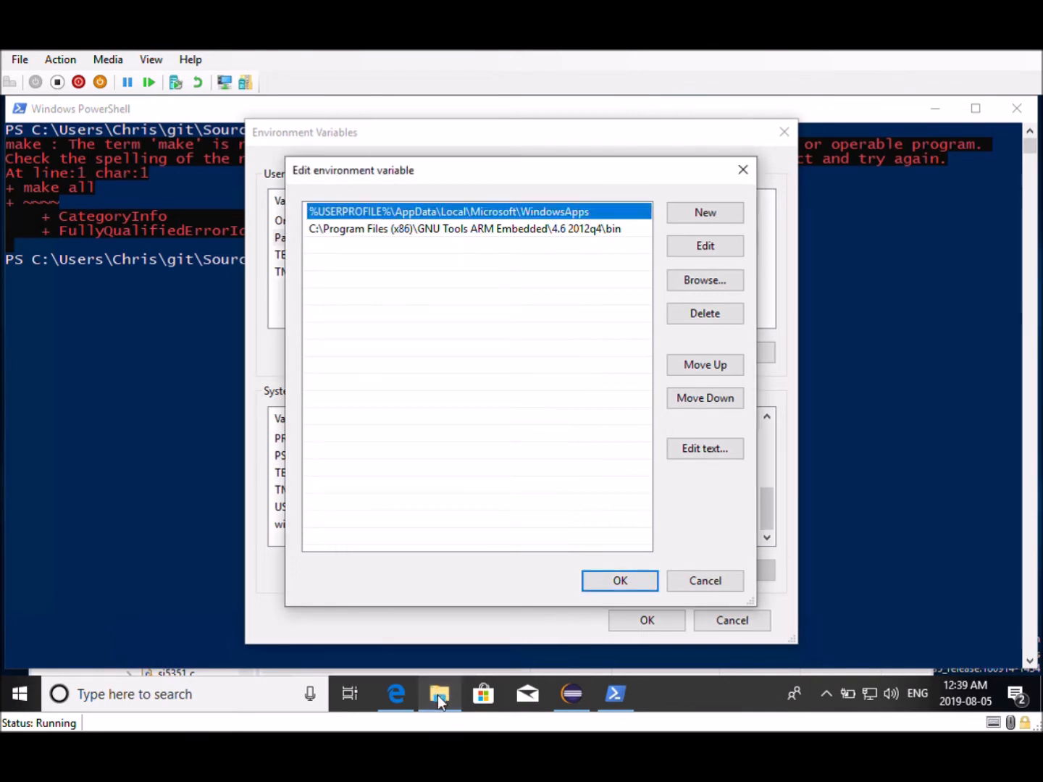
{"action": "left_click", "coordinate": [441, 703]}
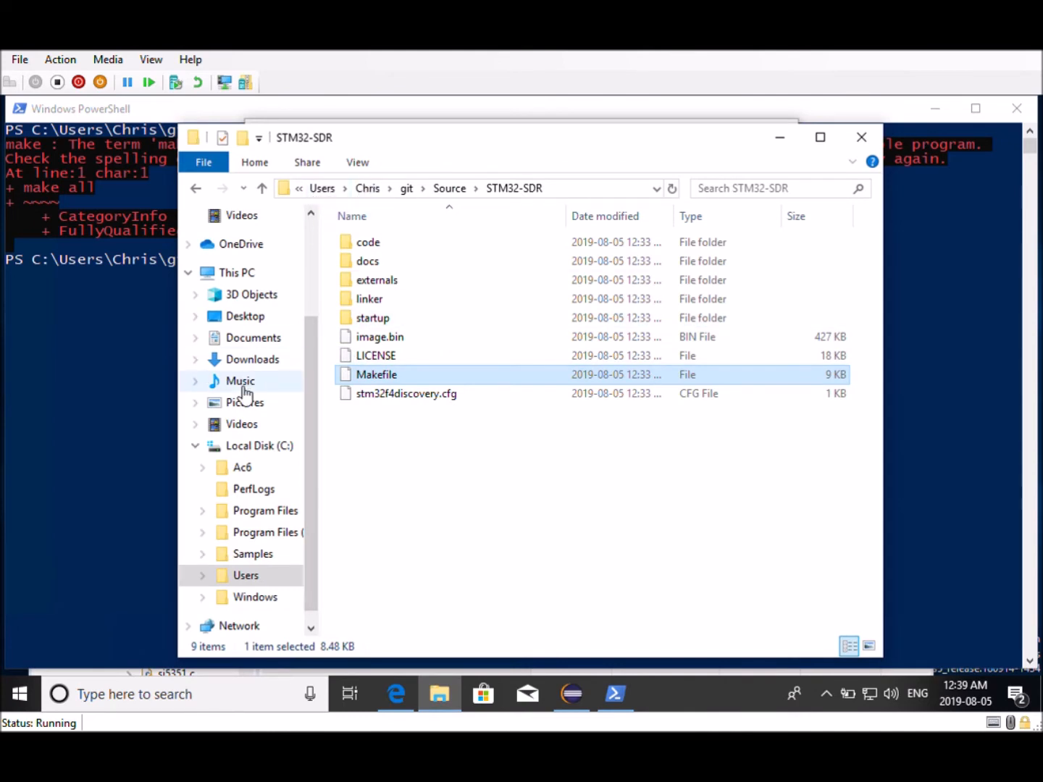
Browse to C:\Program Files (x86)\GnuWin32\bin and copy the folder path from the address bar
{"action": "left_click", "coordinate": [271, 512]}
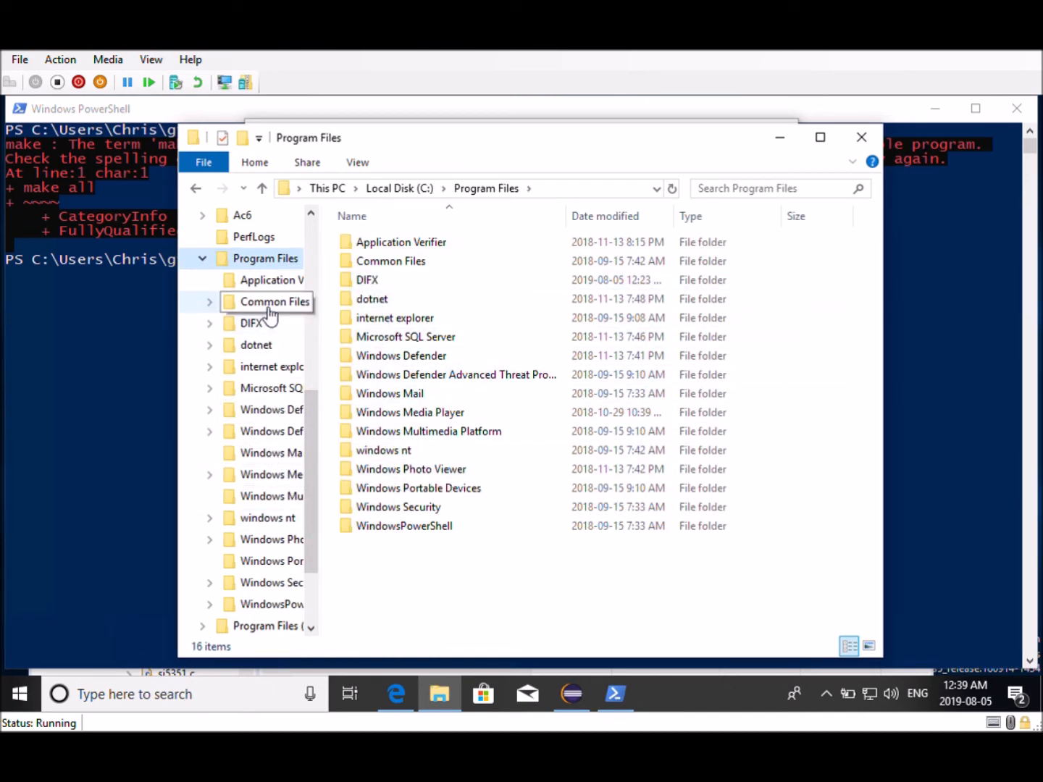
{"action": "scroll", "coordinate": [233, 512], "scroll_direction": "down", "scroll_amount": 2}
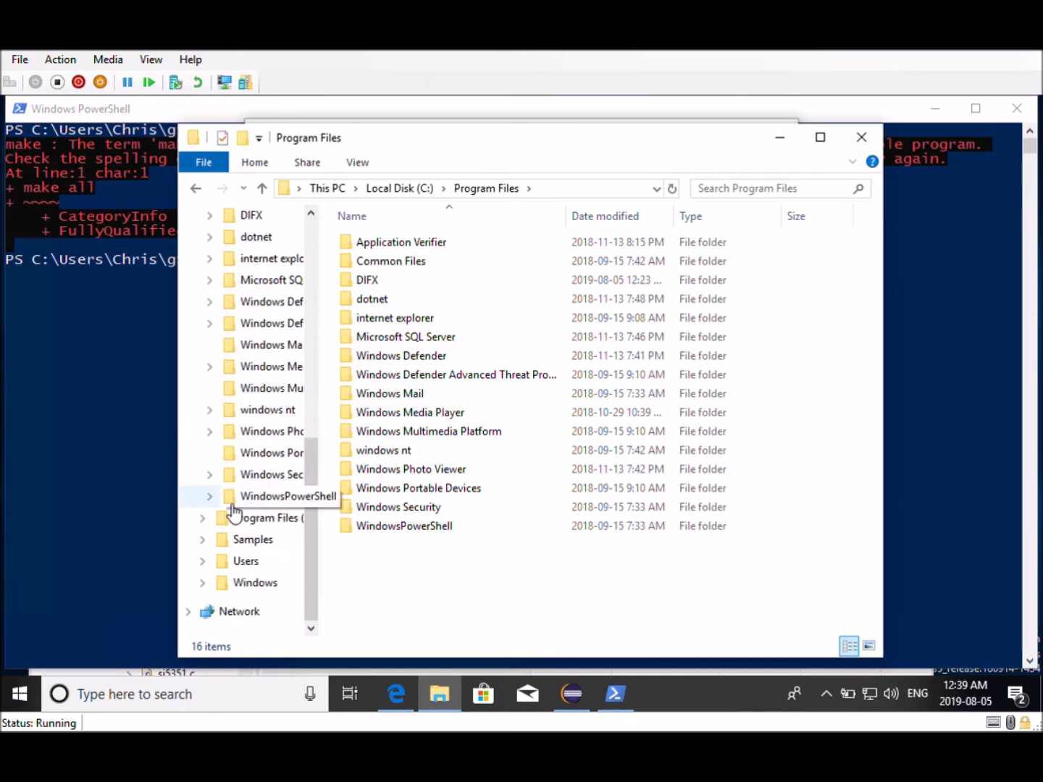
{"action": "left_click", "coordinate": [246, 523]}
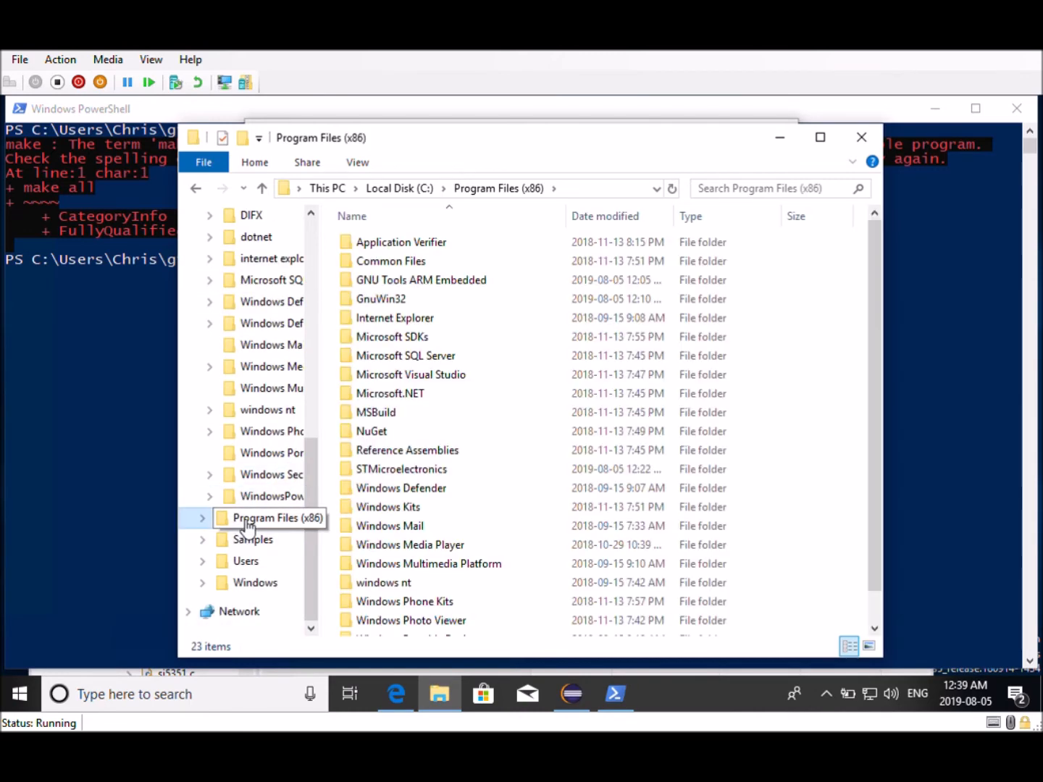
{"action": "left_click", "coordinate": [399, 305]}
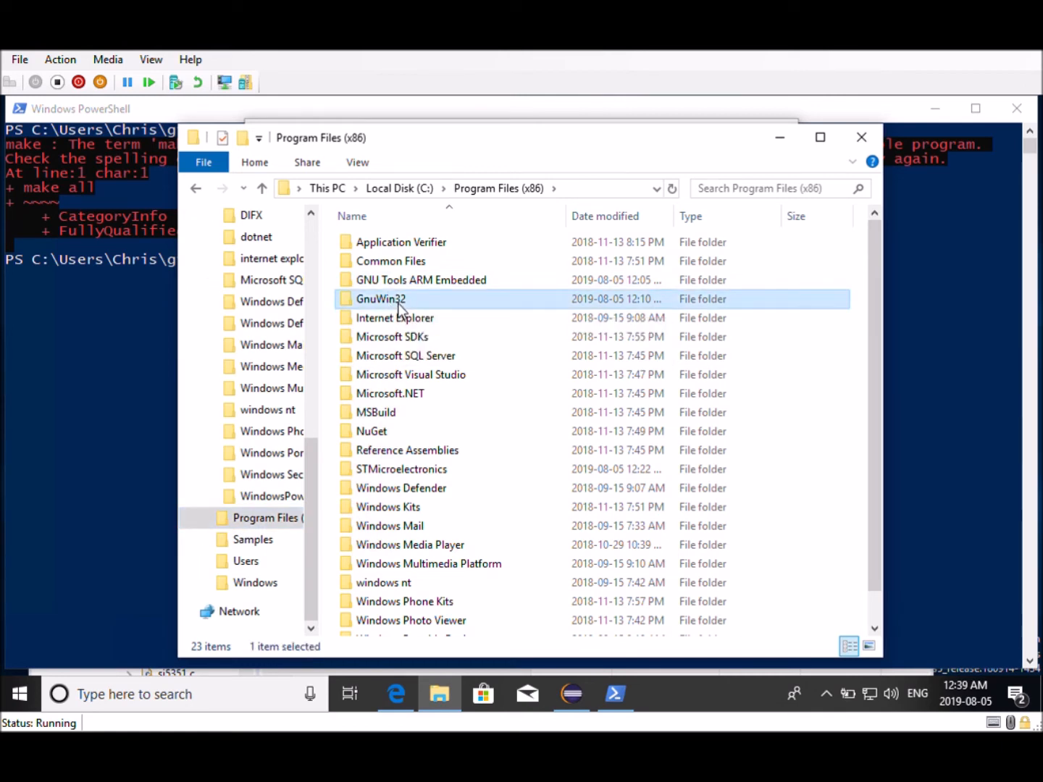
{"action": "double_click", "coordinate": [399, 304]}
{"action": "double_click", "coordinate": [397, 245]}
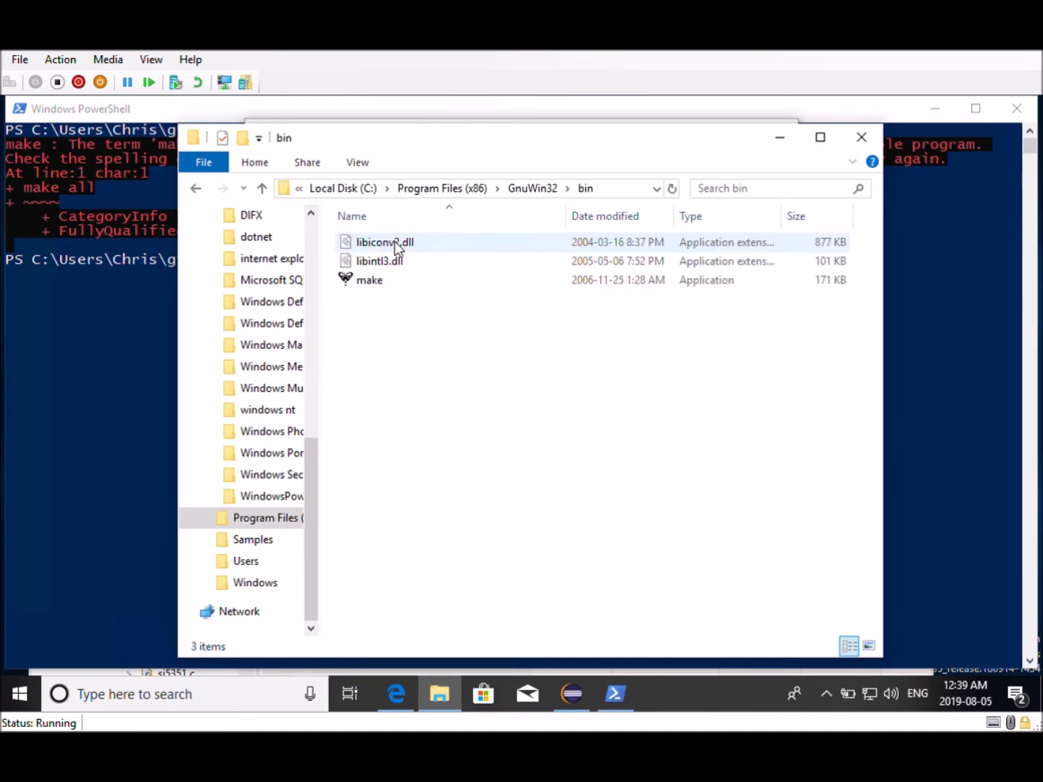
{"action": "left_click", "coordinate": [615, 191]}
{"action": "key", "text": "ctrl+c"}
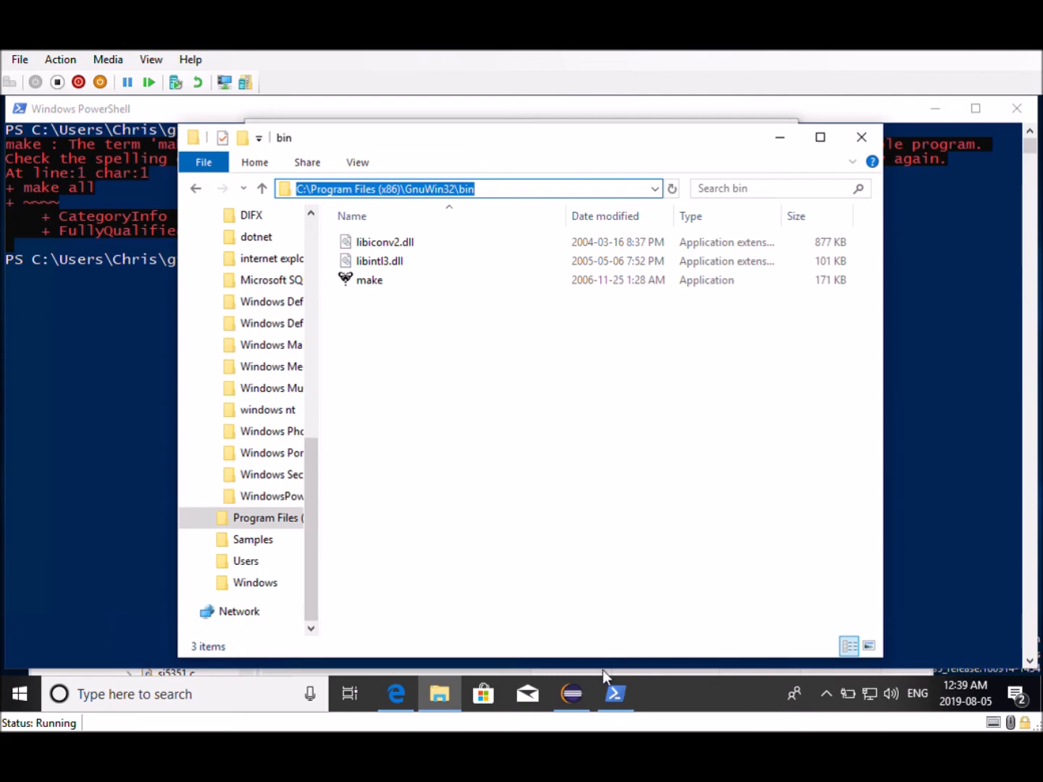
Add C:\Program Files (x86)\GnuWin32\bin as a new entry in the user Path variable and confirm both dialogs
{"action": "left_click", "coordinate": [614, 697]}
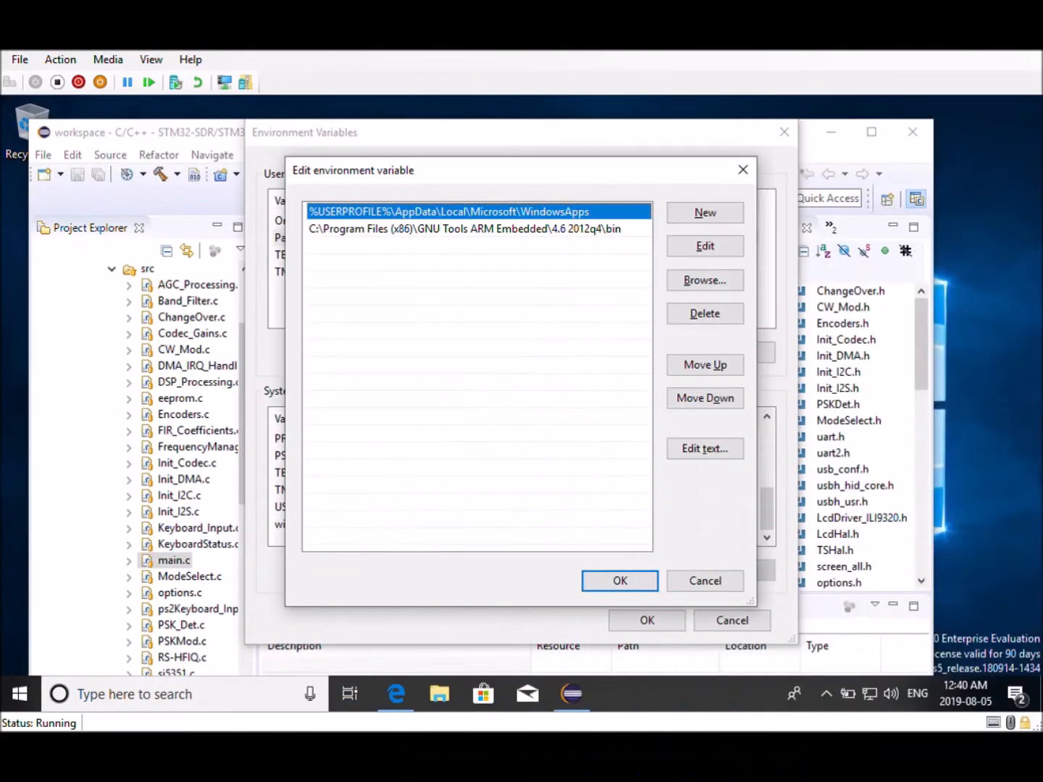
{"action": "left_click", "coordinate": [701, 216]}
{"action": "type", "text": "v"}
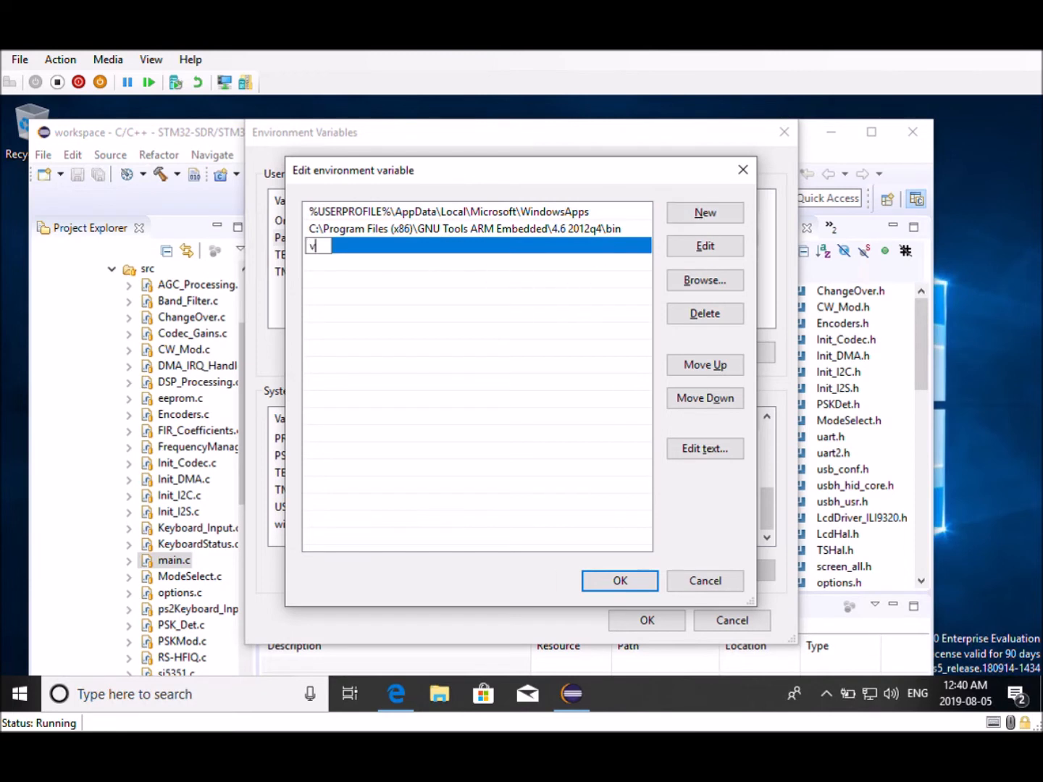
{"action": "key", "text": "BackSpace"}
{"action": "key", "text": "ctrl+v"}
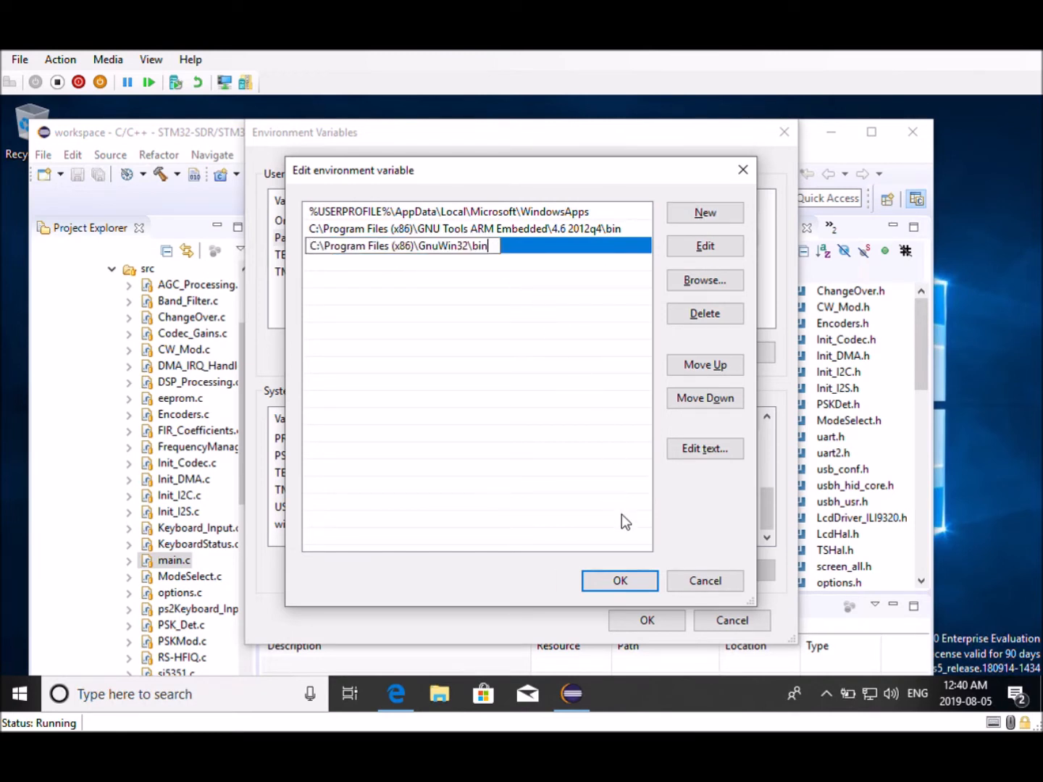
{"action": "left_click", "coordinate": [628, 583]}
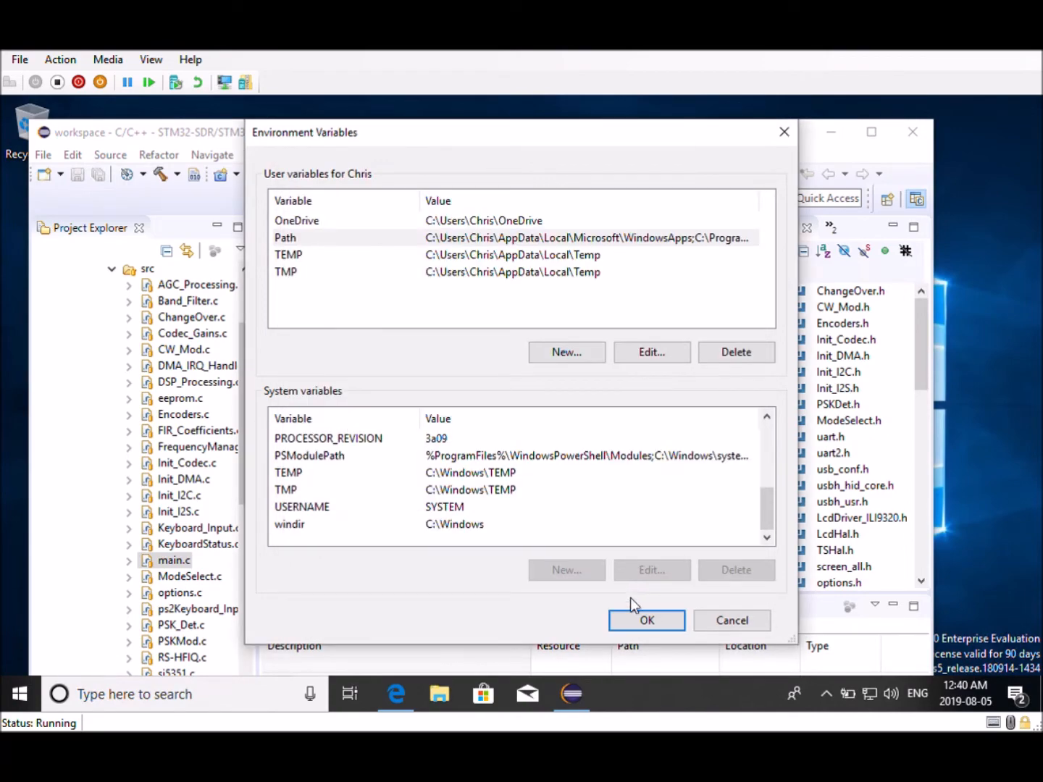
{"action": "left_click", "coordinate": [638, 621]}
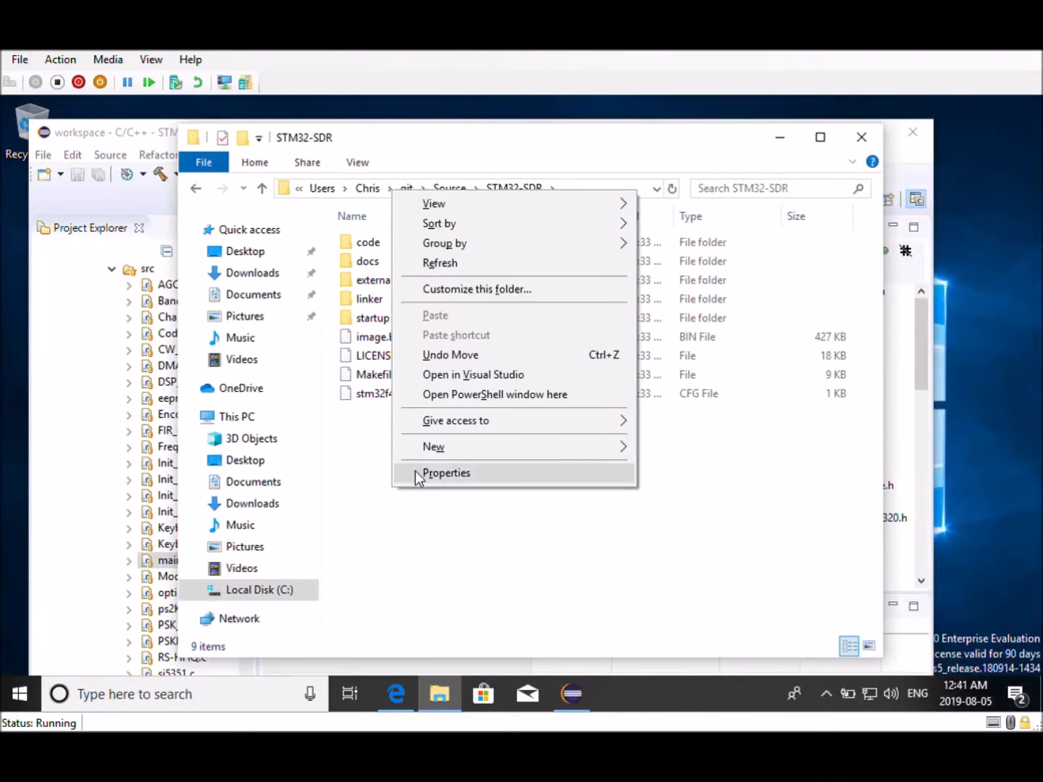
Open a new PowerShell window in the STM32-SDR folder and run make all
{"action": "left_click", "coordinate": [473, 397]}
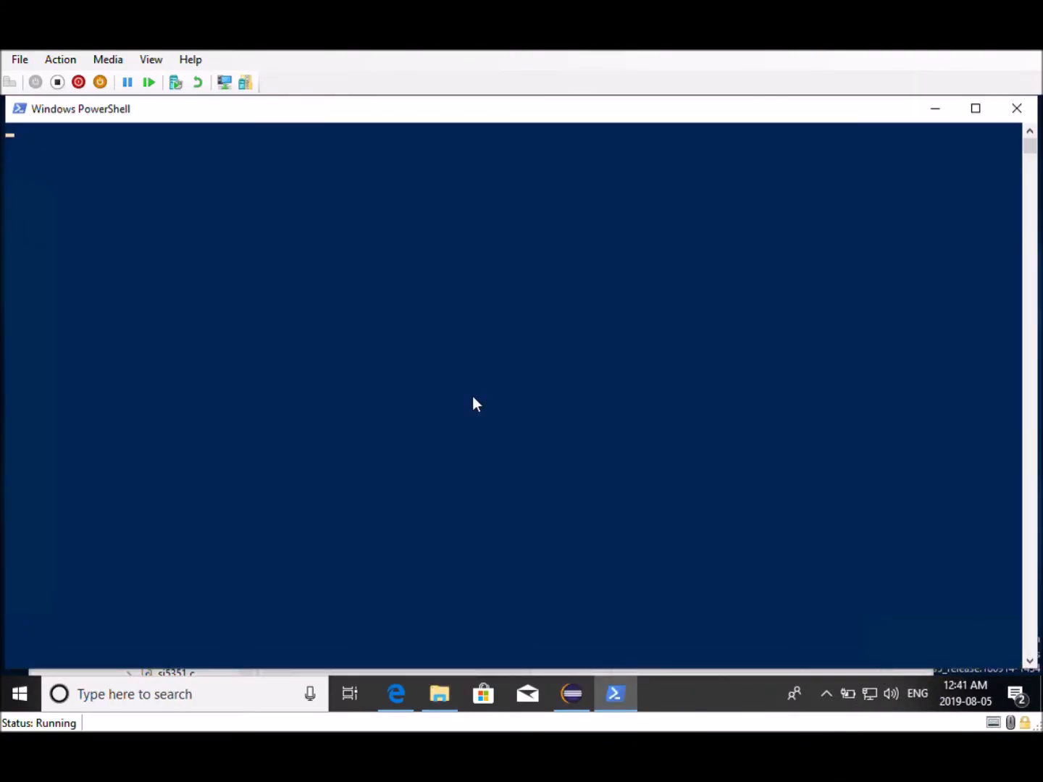
{"action": "mouse_move", "coordinate": [605, 698]}
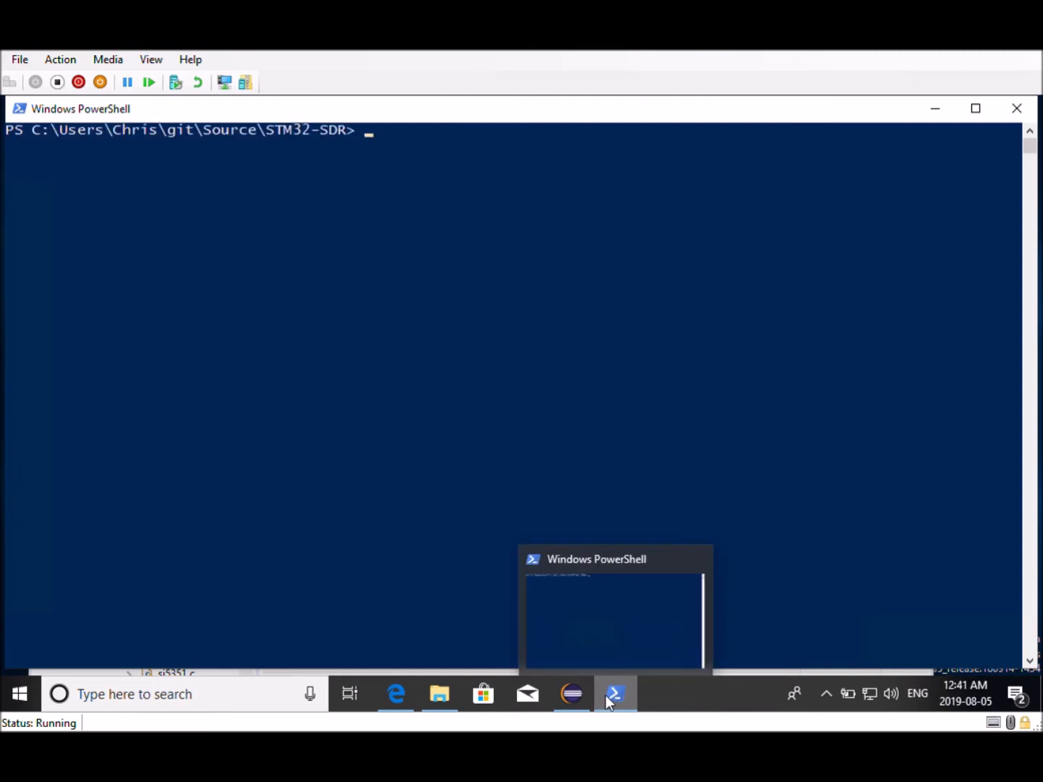
{"action": "left_click", "coordinate": [292, 245]}
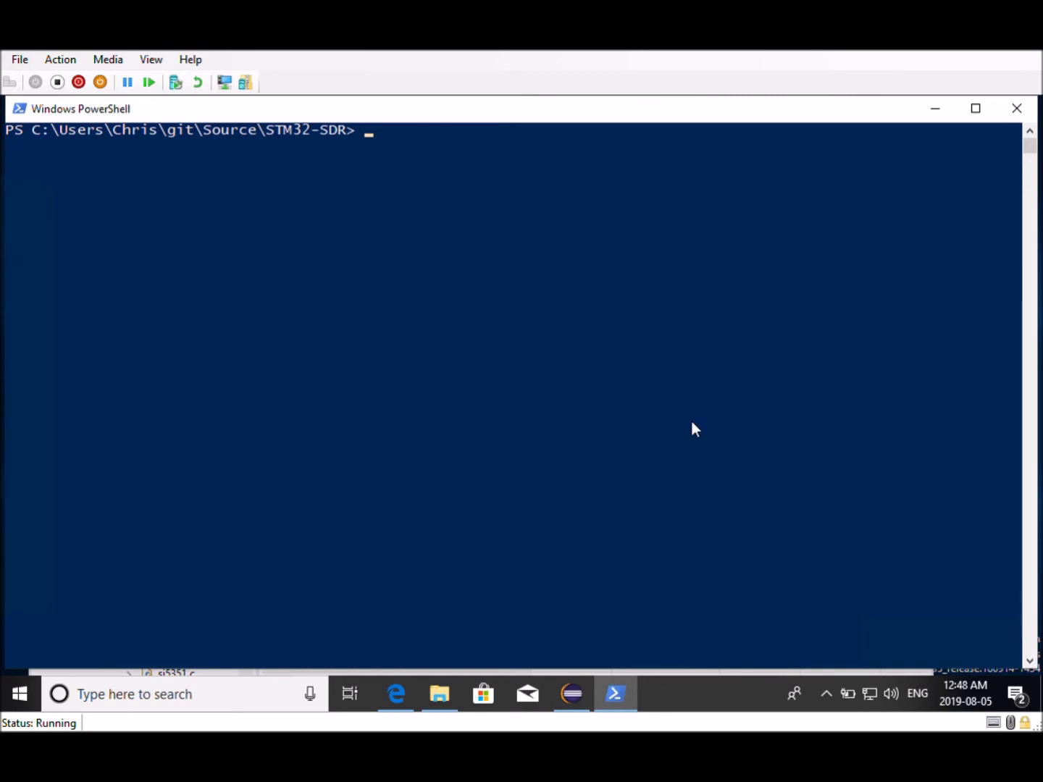
{"action": "type", "text": "make all"}
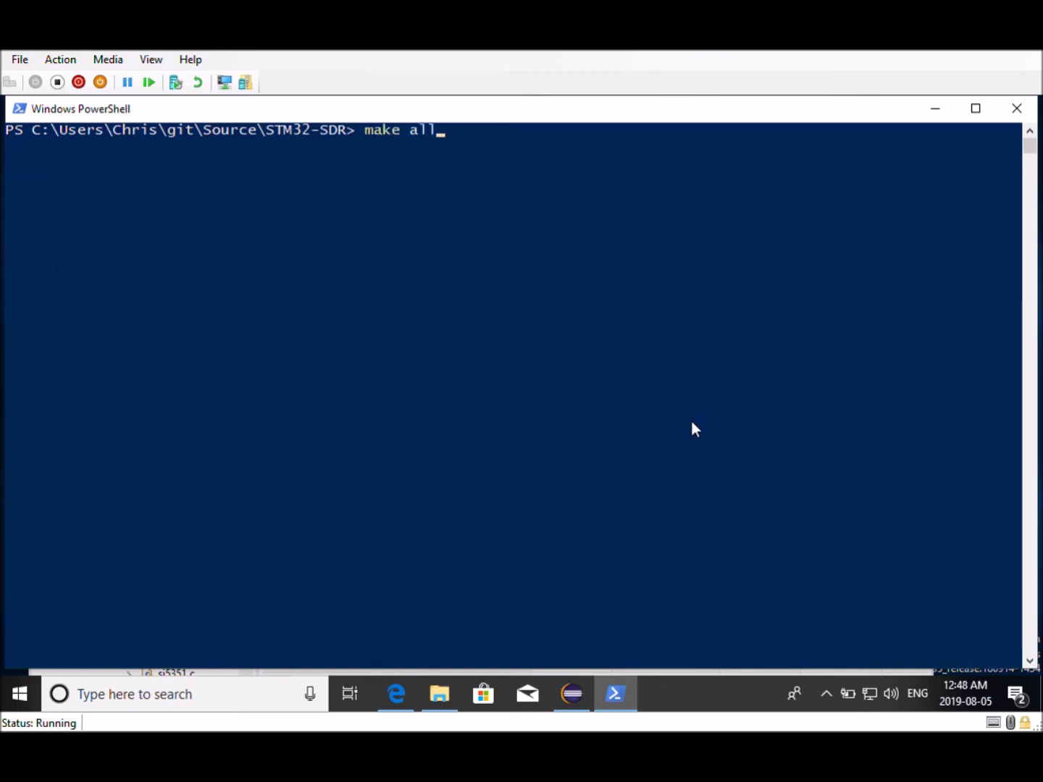
{"action": "key", "text": "Return"}
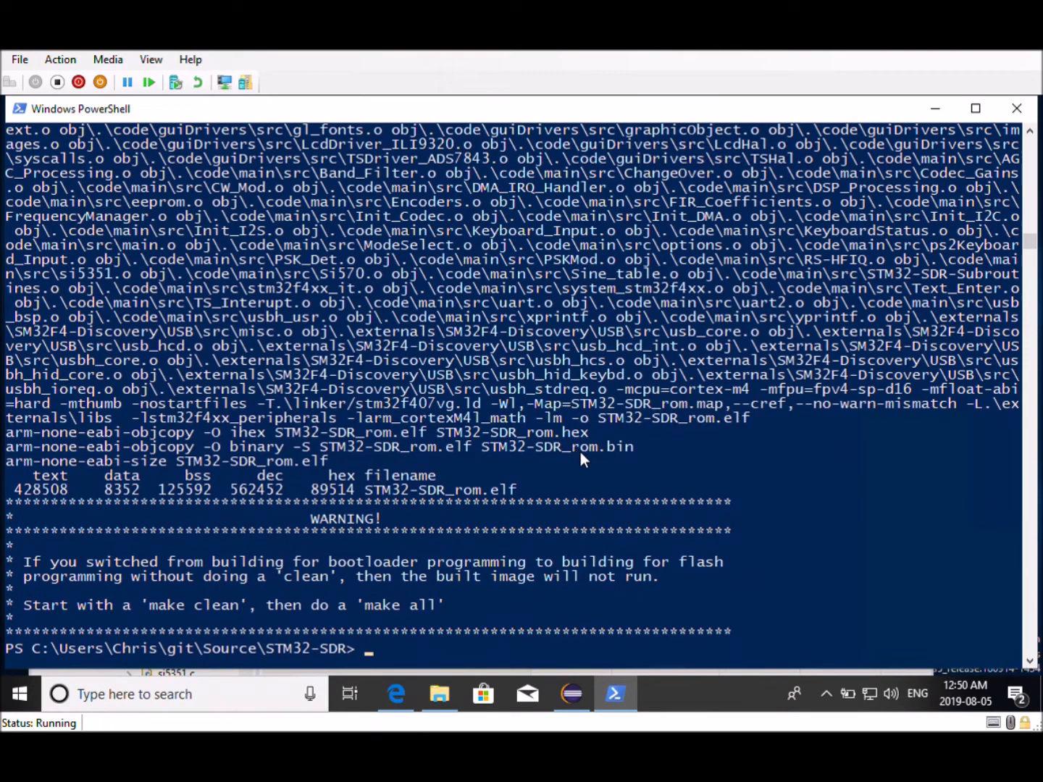
Inspect the generated STM32-SDR_rom build files in the STM32-SDR folder, then return to PowerShell
{"action": "left_click", "coordinate": [440, 695]}
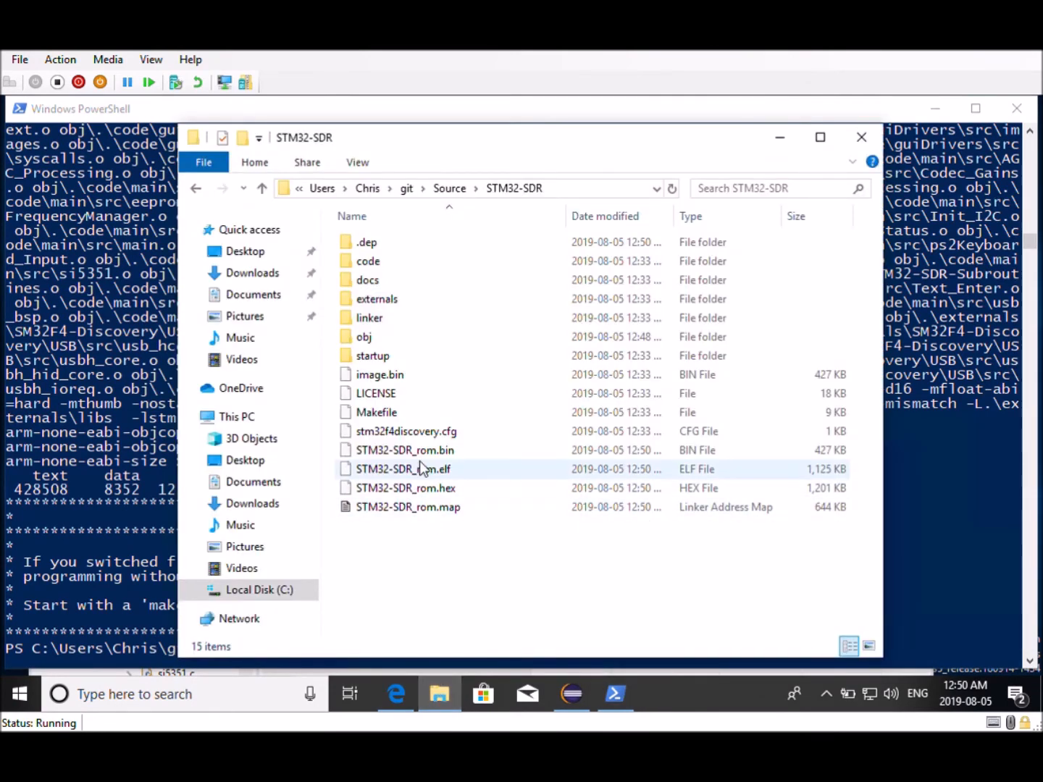
{"action": "left_click", "coordinate": [419, 491]}
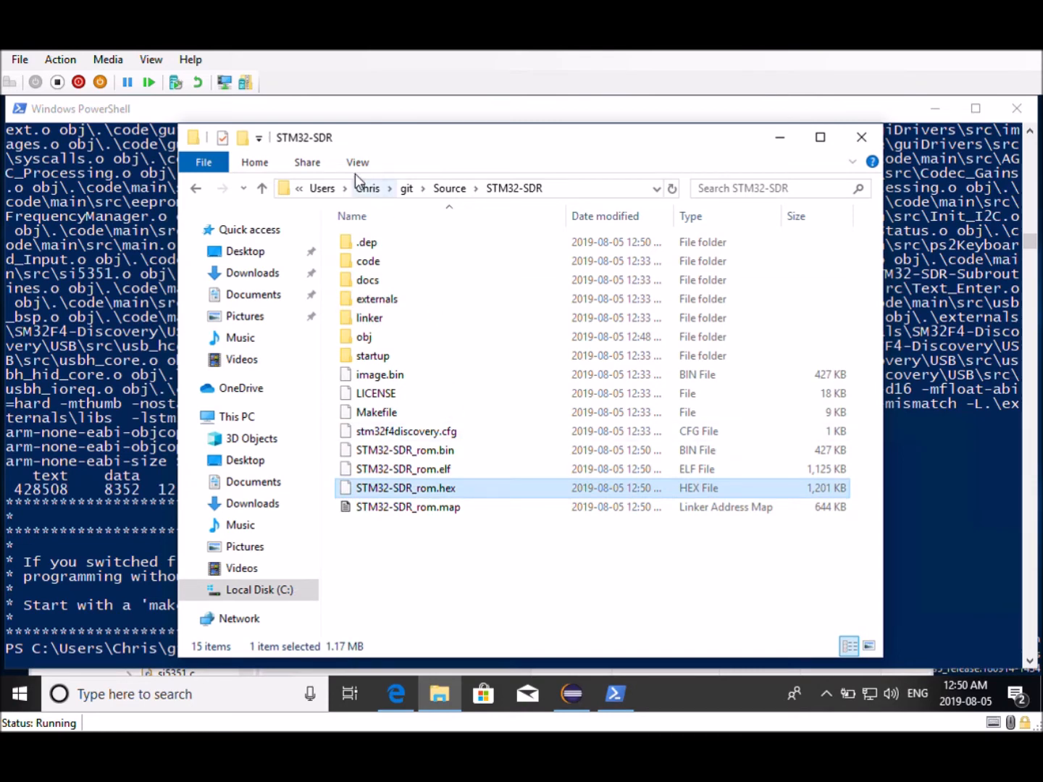
{"action": "left_click", "coordinate": [360, 114]}
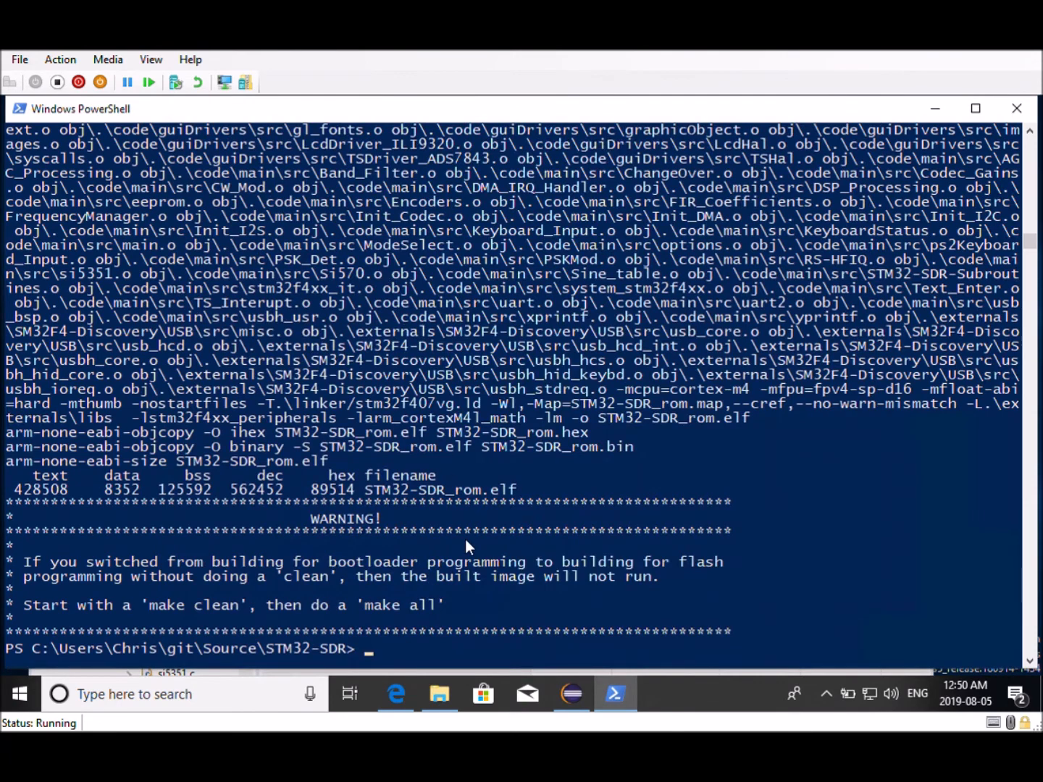
Run make clean in the STM32-SDR folder
{"action": "type", "text": "make clean"}
{"action": "key", "text": "Return"}
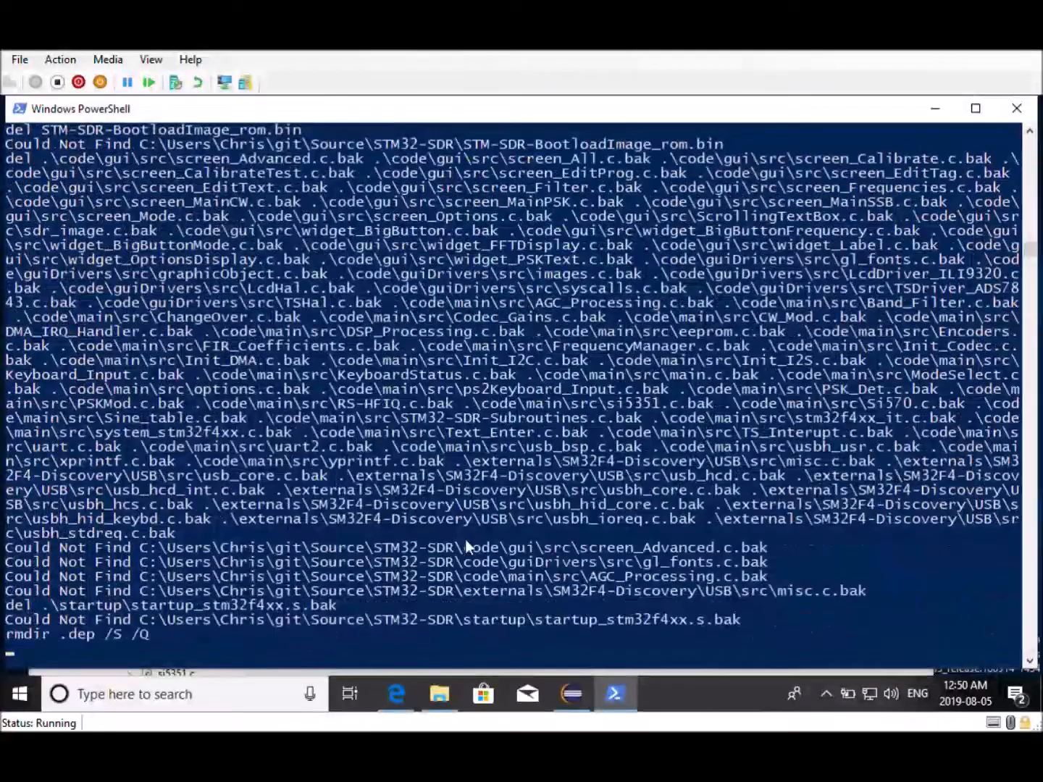
Run make bootloadable to build the bootloader image
{"action": "type", "text": "make bo"}
{"action": "type", "text": "otloadabl"}
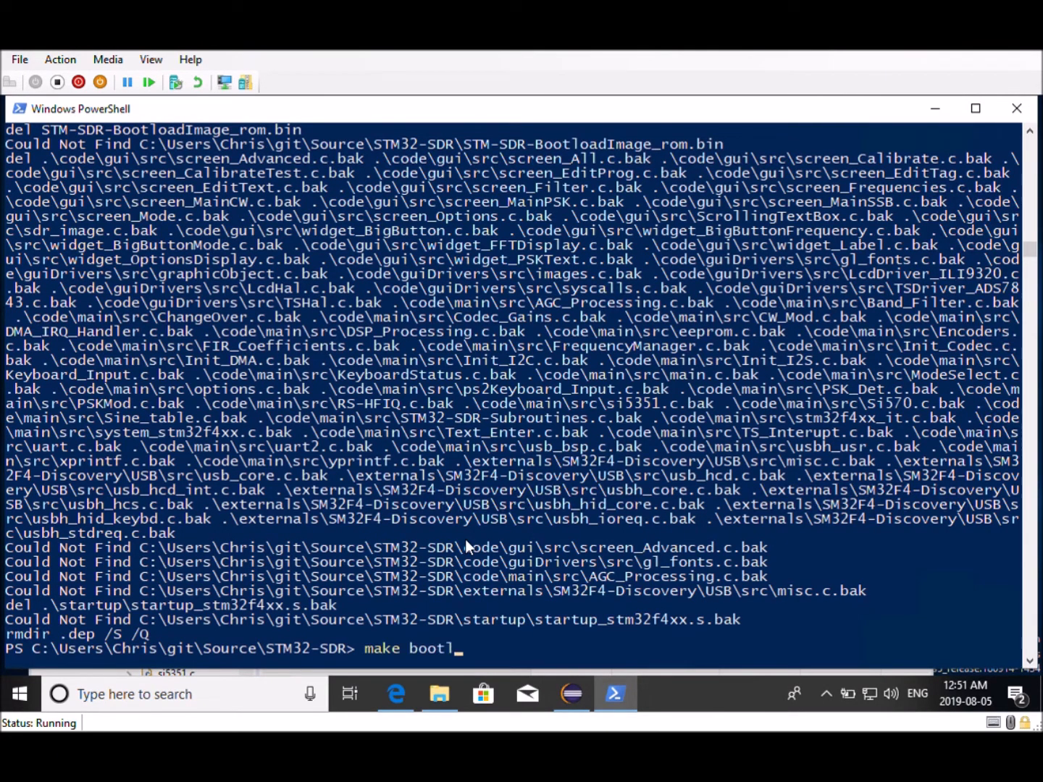
{"action": "type", "text": "e"}
{"action": "key", "text": "Return"}
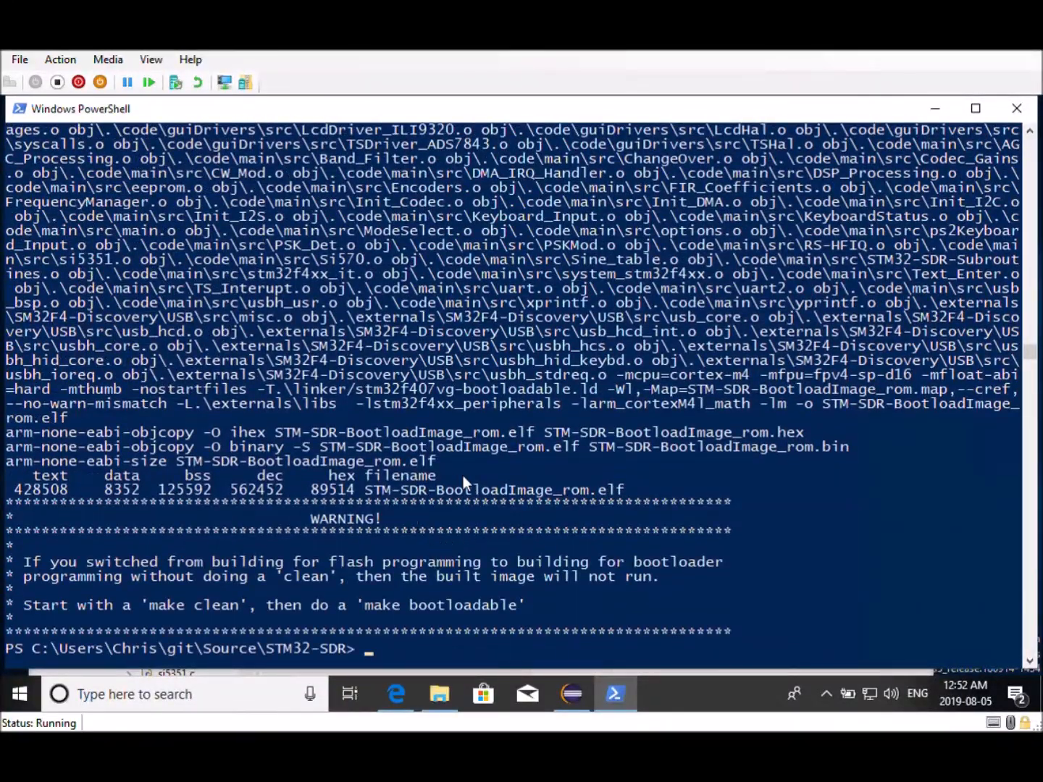
Rename STM-SDR-BootloadImage_rom.bin to image.bin, accepting the suggested image (2).bin name
{"action": "left_click", "coordinate": [440, 695]}
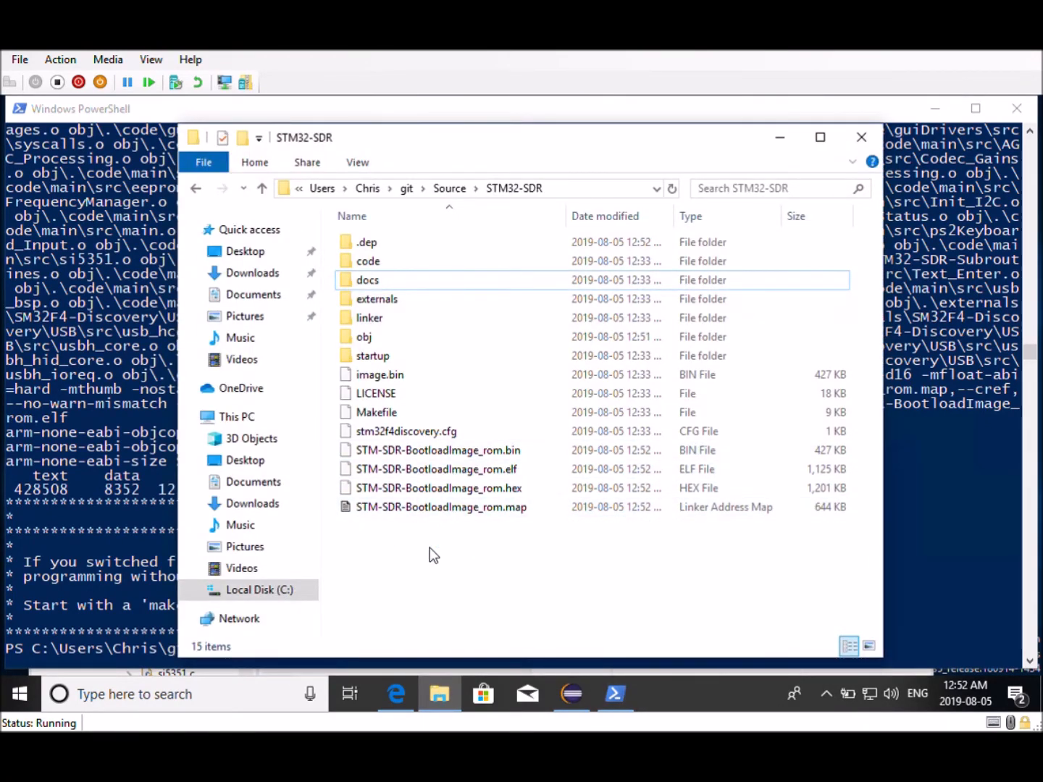
{"action": "left_click", "coordinate": [414, 453]}
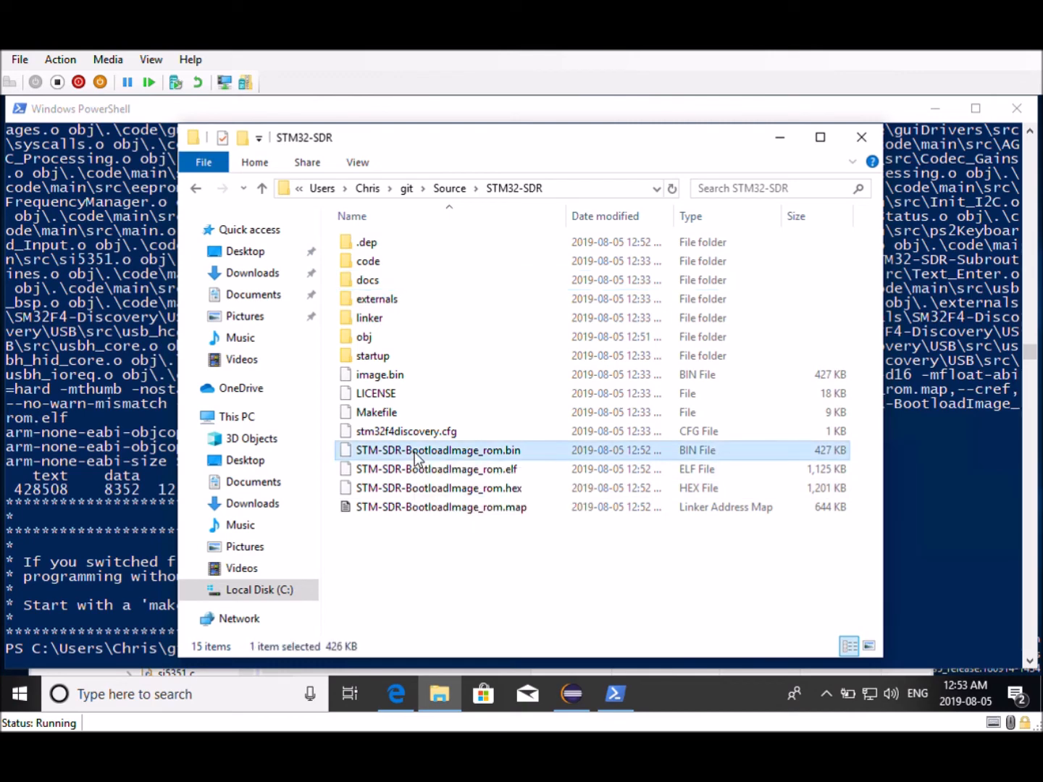
{"action": "right_click", "coordinate": [415, 455]}
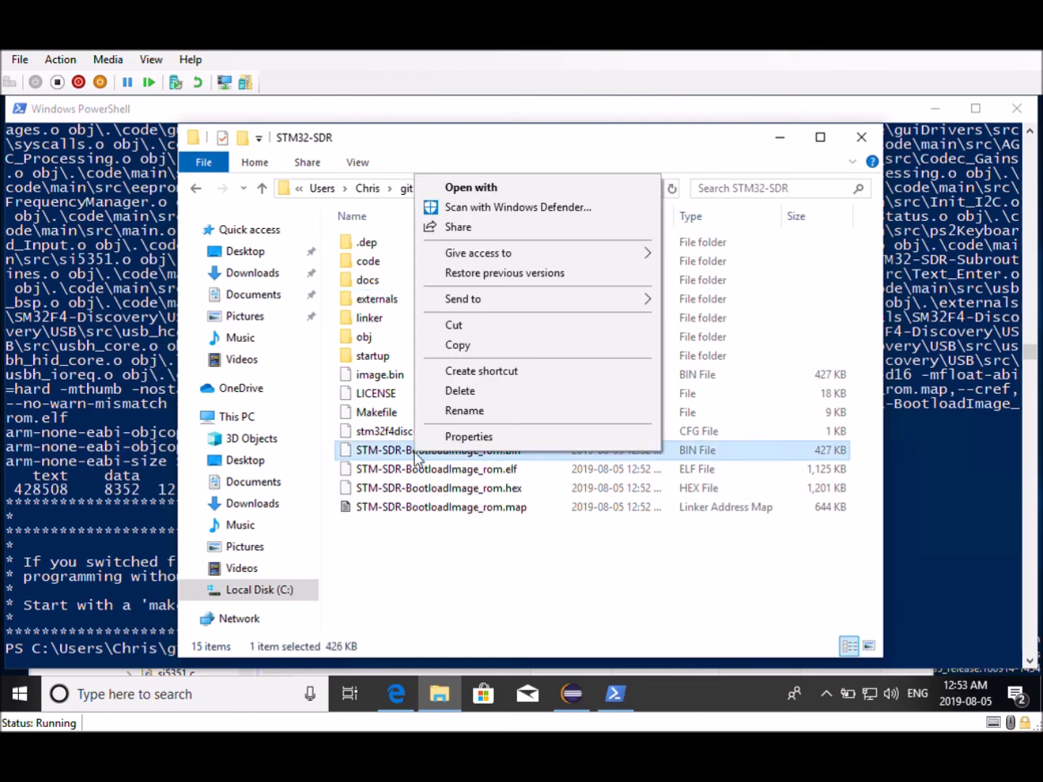
{"action": "left_click", "coordinate": [478, 410]}
{"action": "type", "text": "image.bin"}
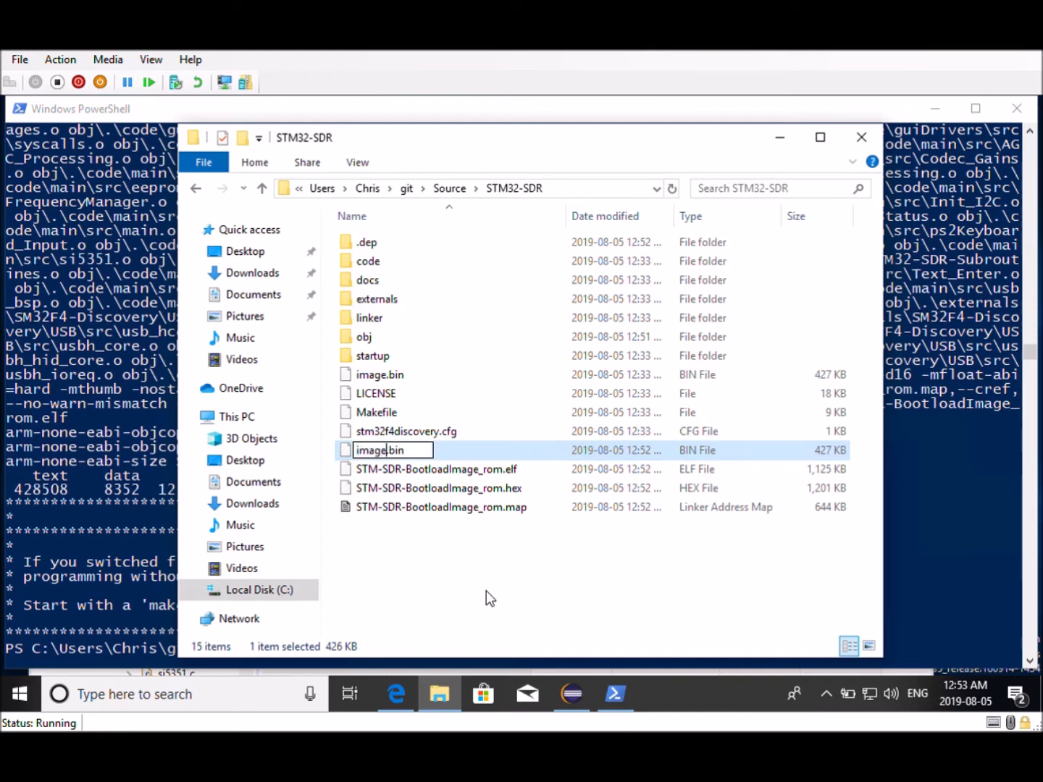
{"action": "key", "text": "Return"}
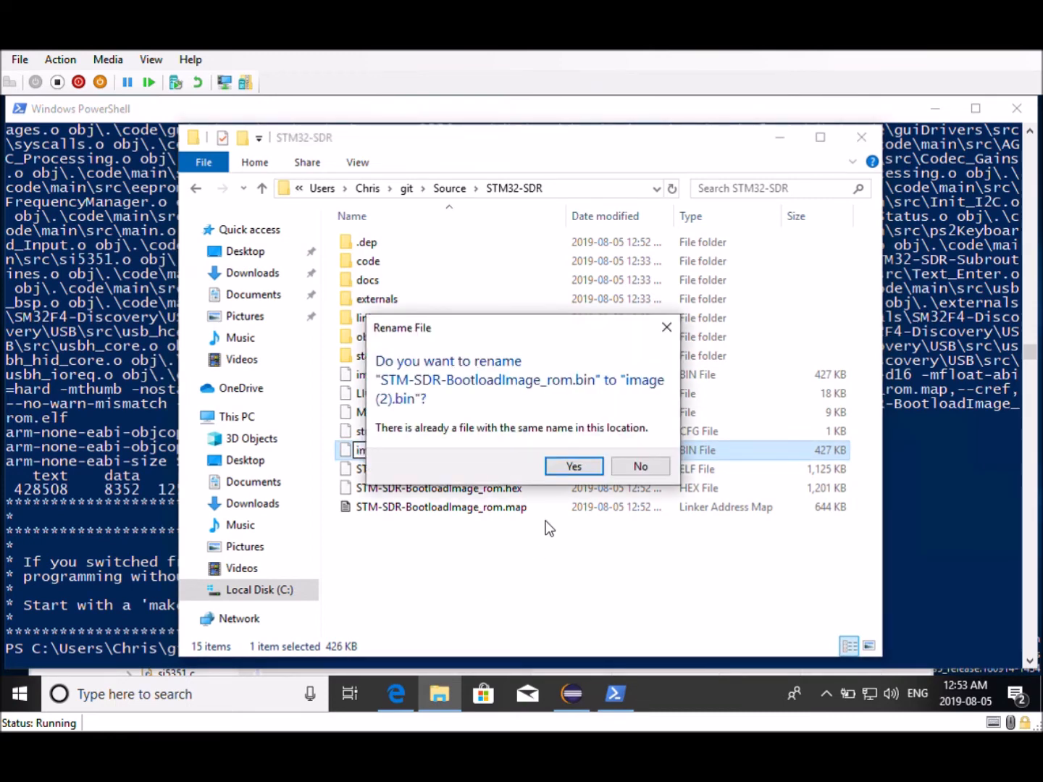
{"action": "left_click", "coordinate": [571, 467]}
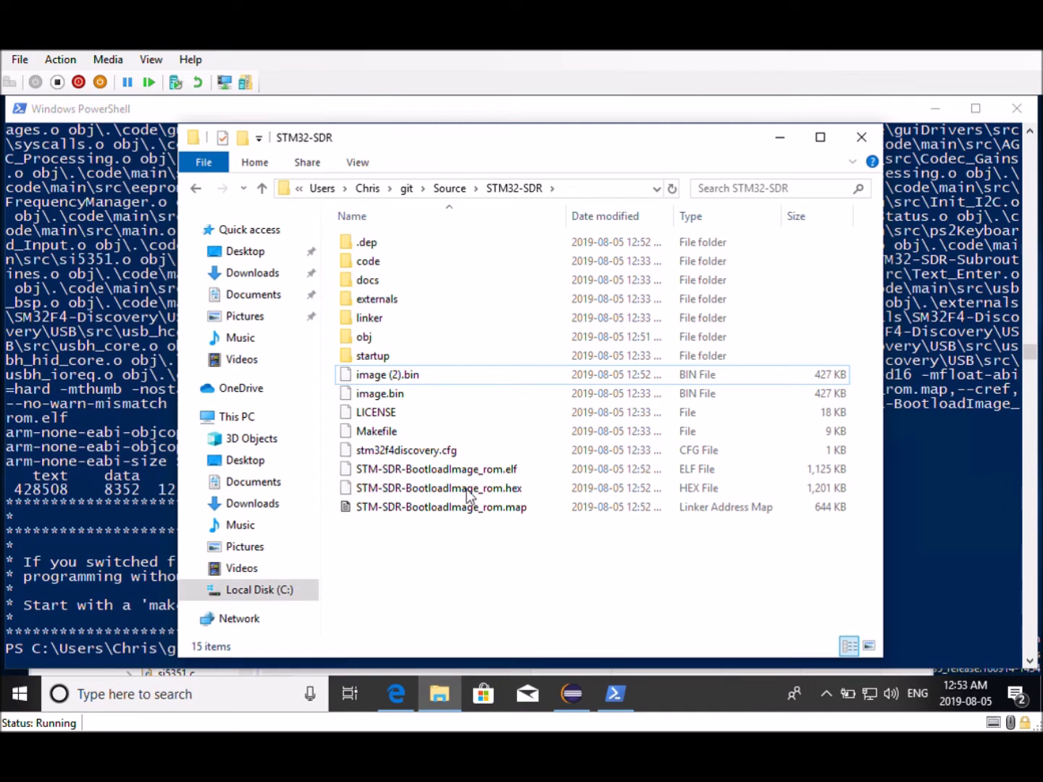
Delete the old image.bin file and select image (2).bin
{"action": "left_click", "coordinate": [377, 395]}
{"action": "key", "text": "Delete"}
{"action": "left_click", "coordinate": [394, 376]}
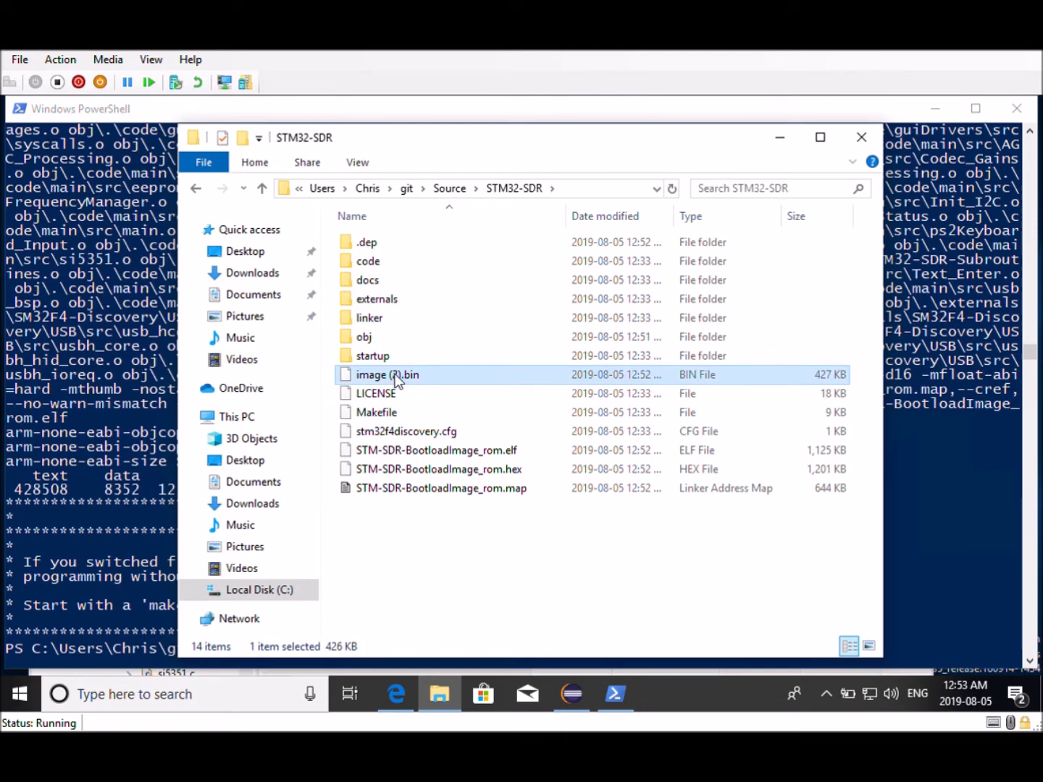
Rename image (2).bin to image.bin
{"action": "left_click", "coordinate": [397, 376]}
{"action": "left_click", "coordinate": [398, 375]}
{"action": "key", "text": "Delete"}
{"action": "key", "text": "BackSpace"}
{"action": "key", "text": "BackSpace"}
{"action": "key", "text": "BackSpace"}
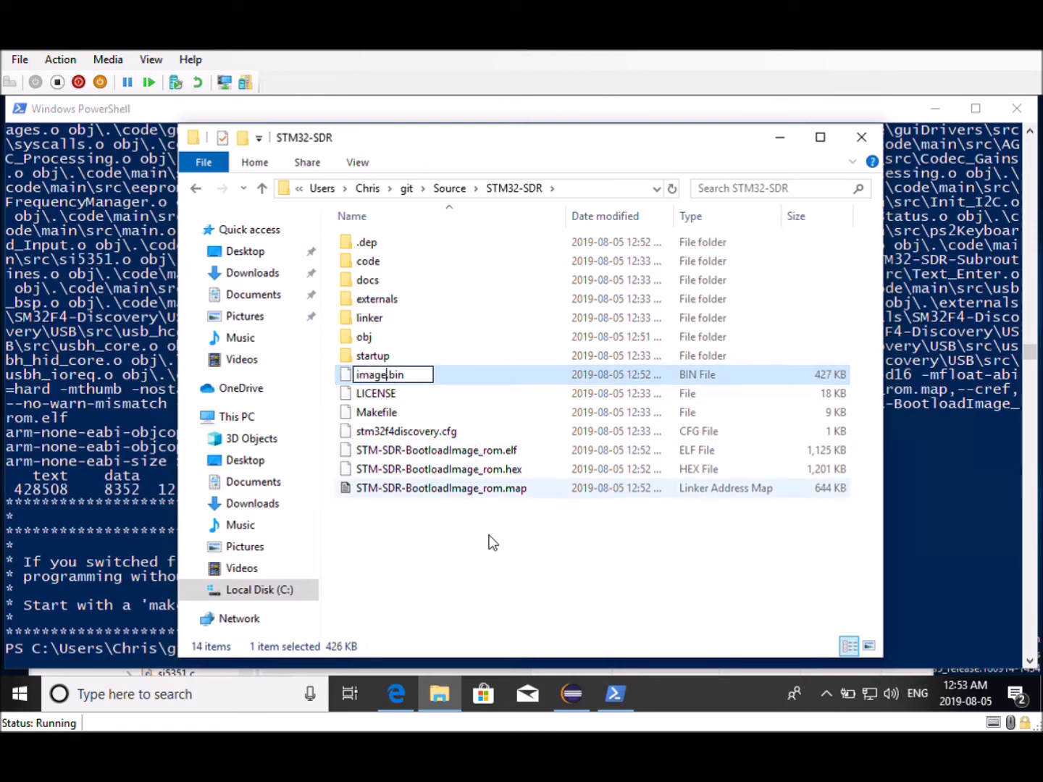
{"action": "left_click", "coordinate": [497, 584]}
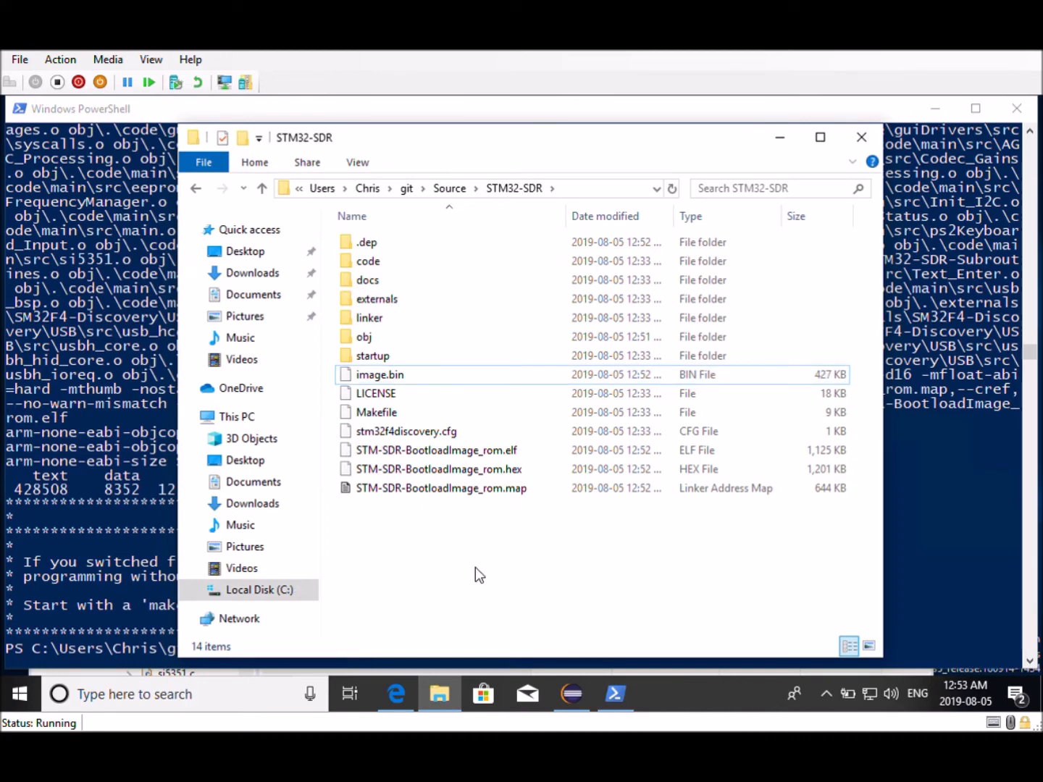
Minimize PowerShell and bring the Eclipse workspace up in a maximized window
{"action": "right_click", "coordinate": [382, 382]}
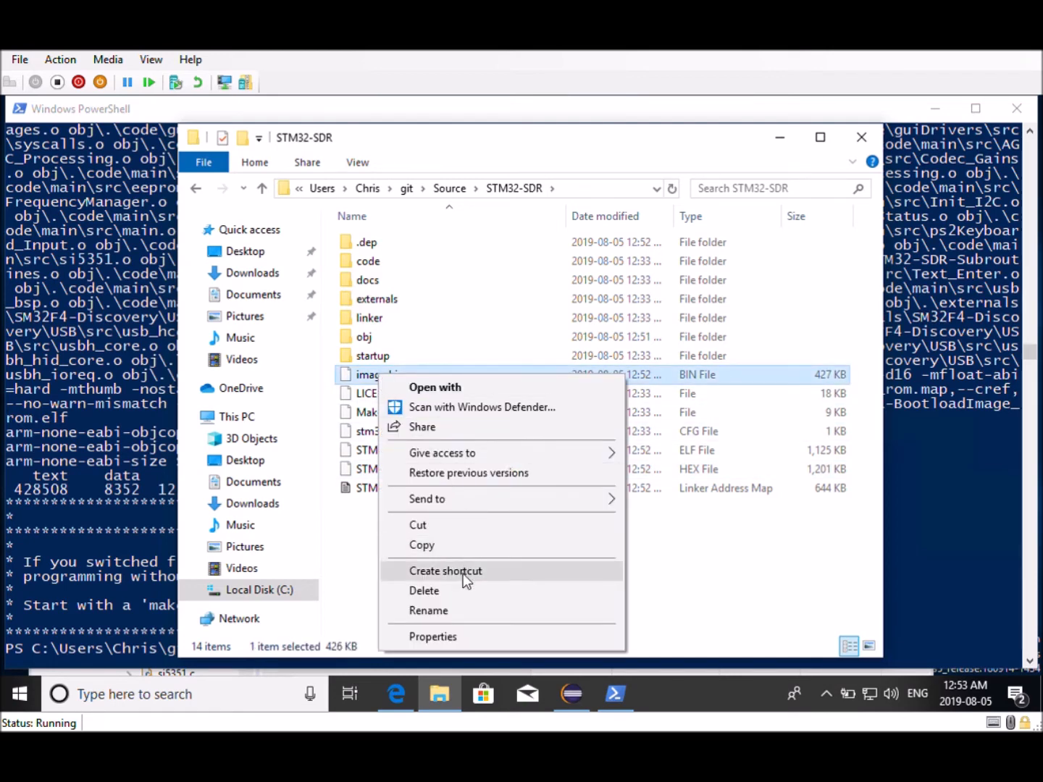
{"action": "left_click", "coordinate": [353, 584]}
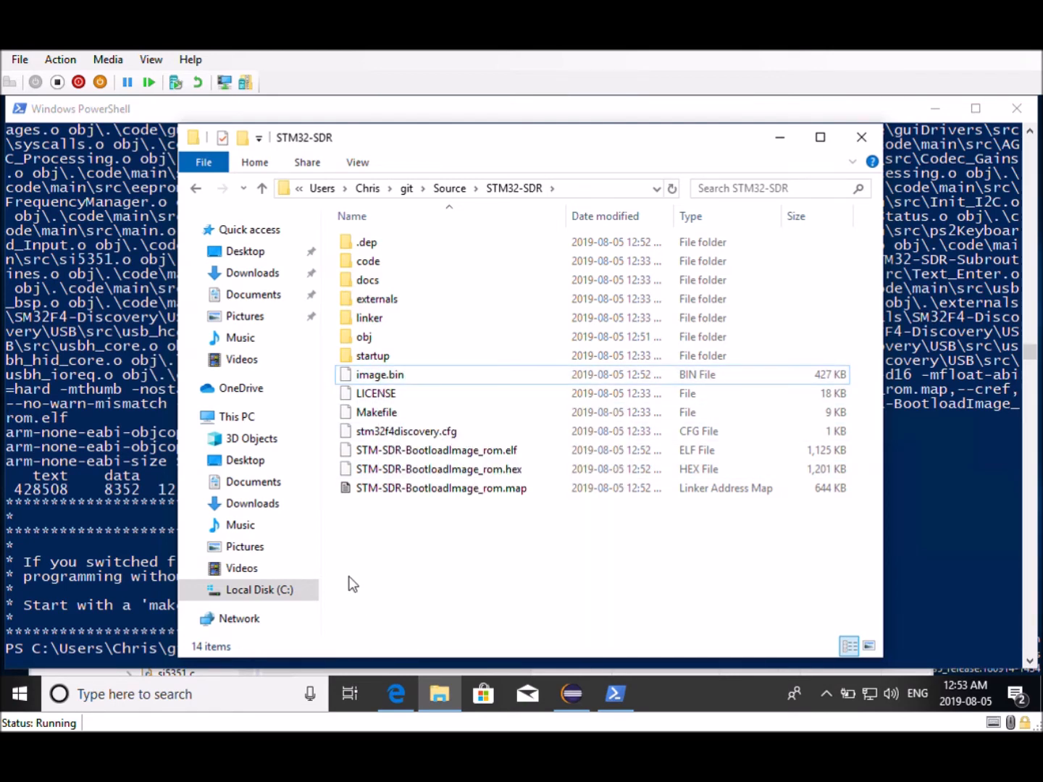
{"action": "left_click", "coordinate": [903, 540]}
{"action": "left_click", "coordinate": [936, 109]}
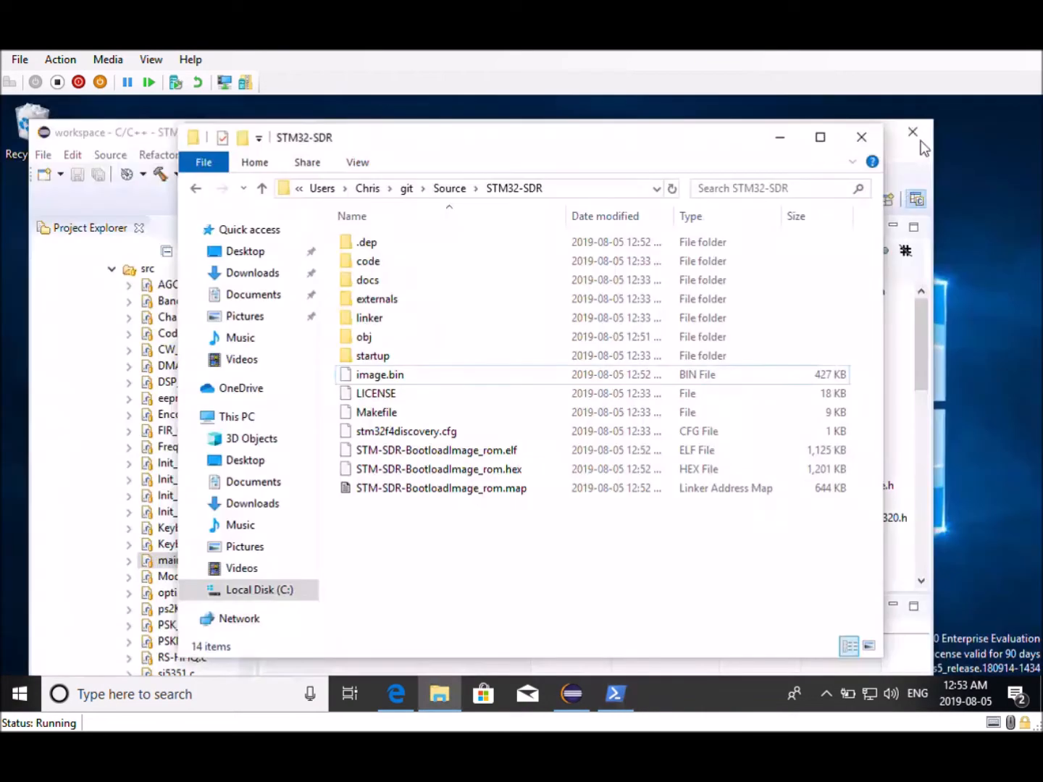
{"action": "left_click", "coordinate": [571, 695]}
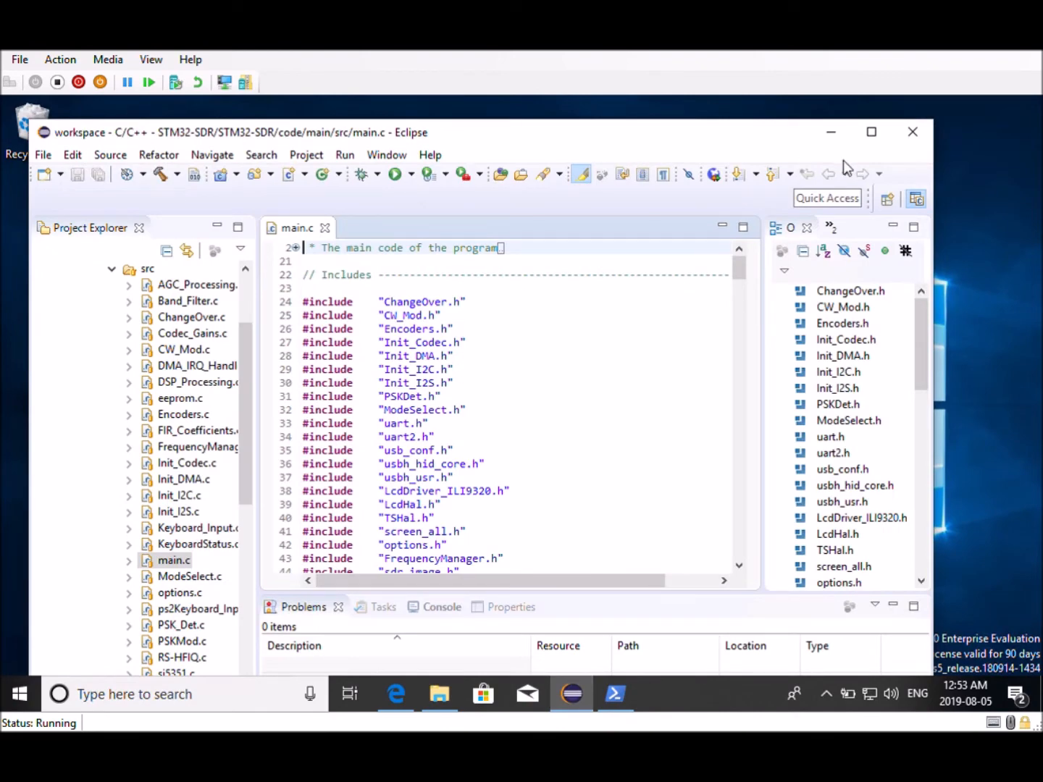
{"action": "left_click", "coordinate": [871, 132]}
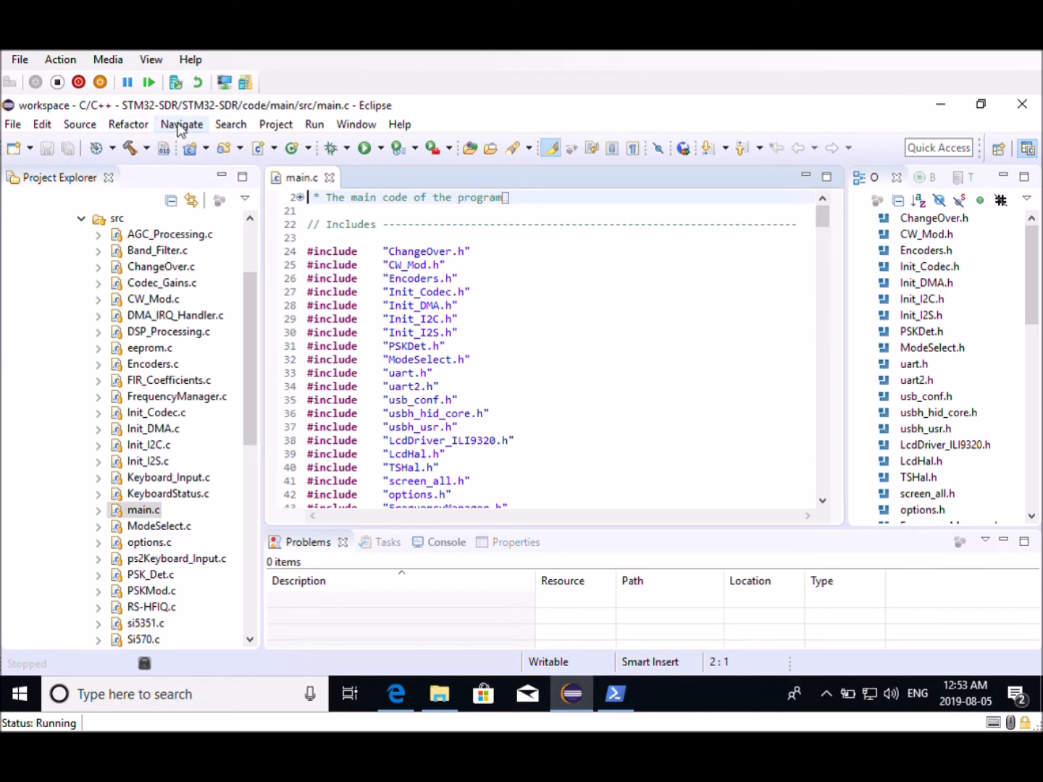
Clean all projects in Eclipse and expand the reported error in the Problems list
{"action": "left_click", "coordinate": [276, 128]}
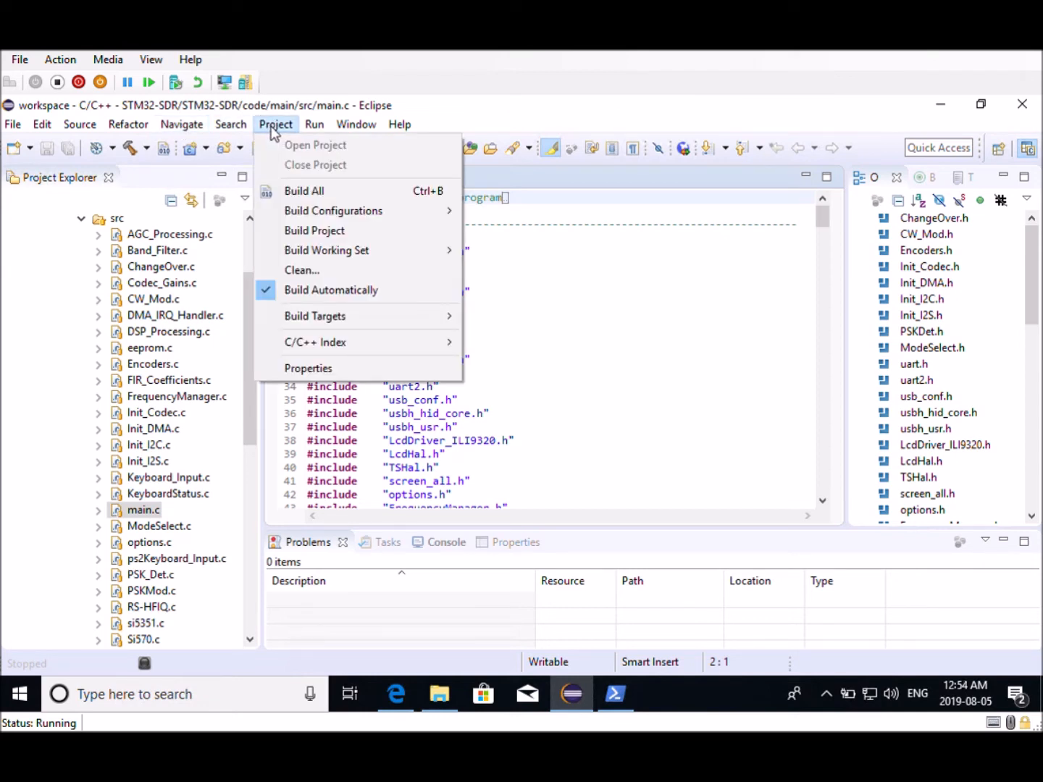
{"action": "left_click", "coordinate": [300, 273]}
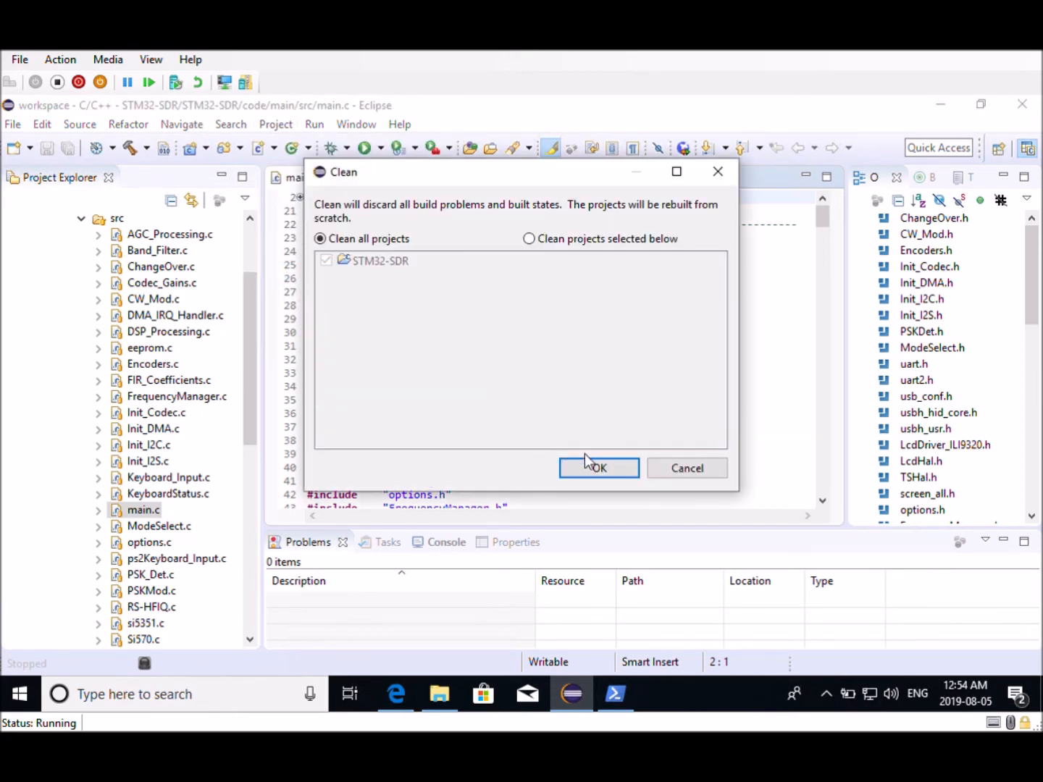
{"action": "left_click", "coordinate": [598, 467]}
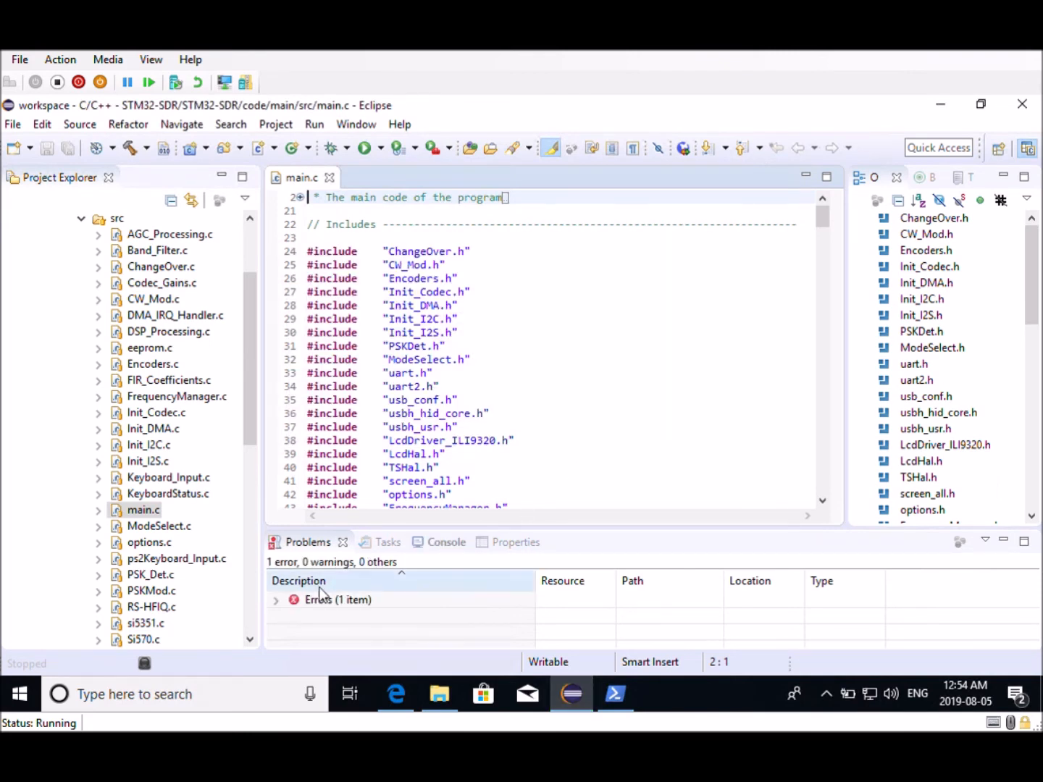
{"action": "left_click", "coordinate": [277, 601]}
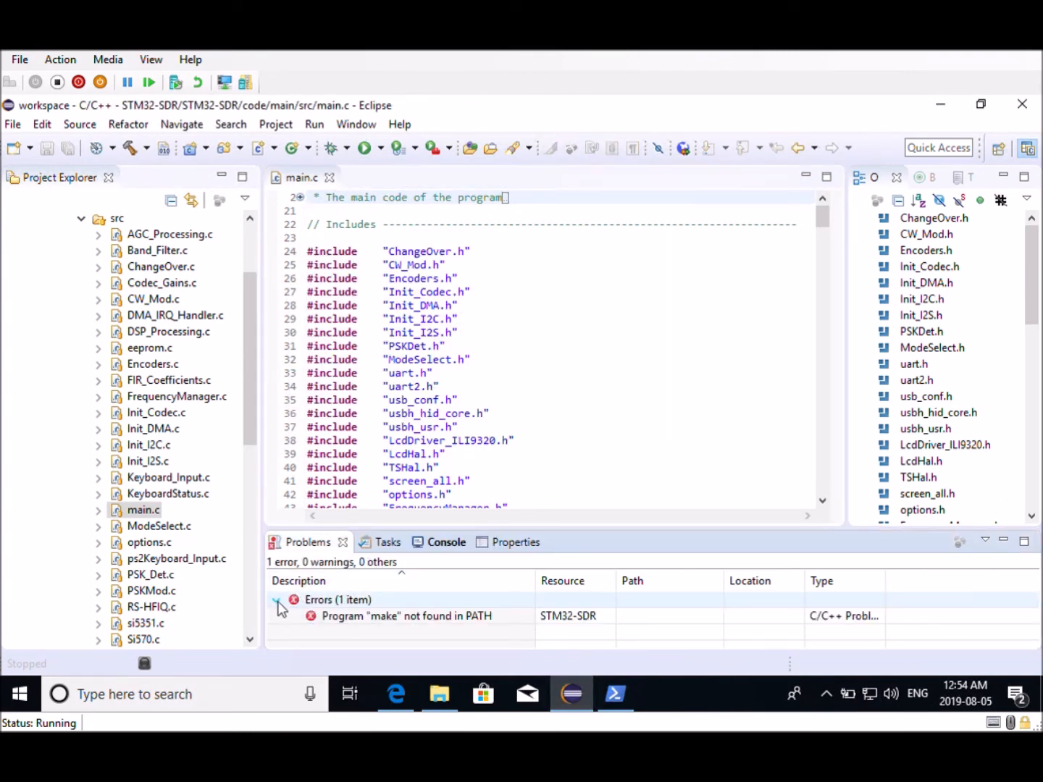
{"action": "left_click", "coordinate": [329, 615]}
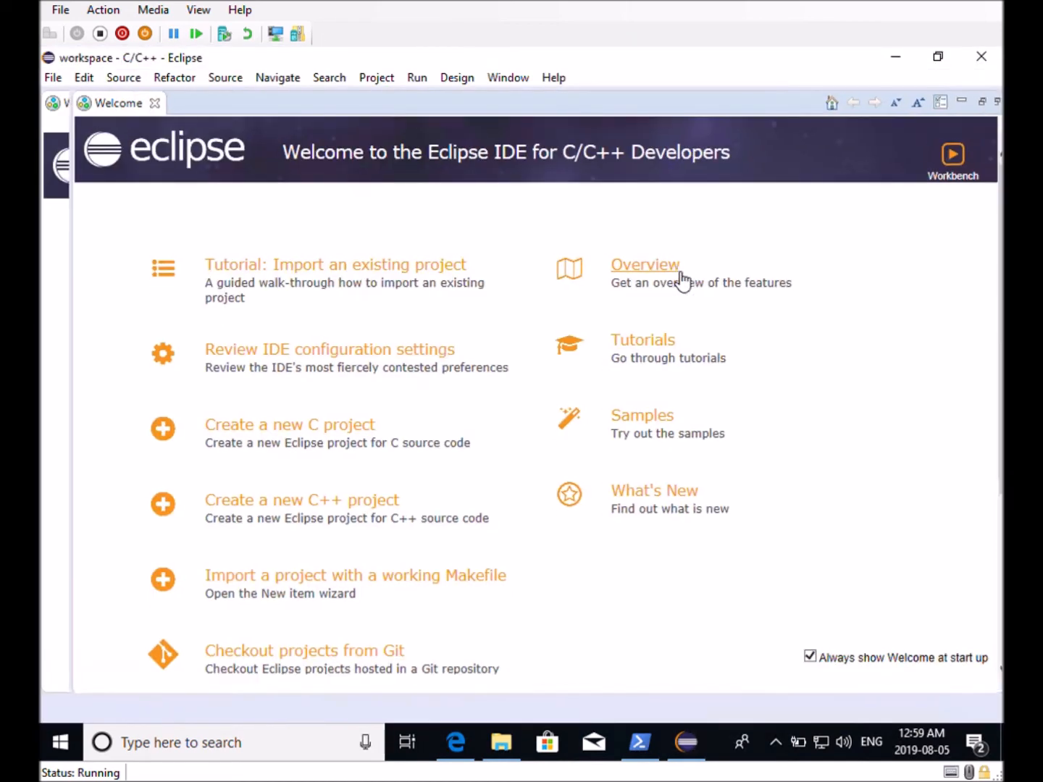
Close the Welcome tab and expand the STM32-SDR project tree
{"action": "left_click", "coordinate": [154, 105]}
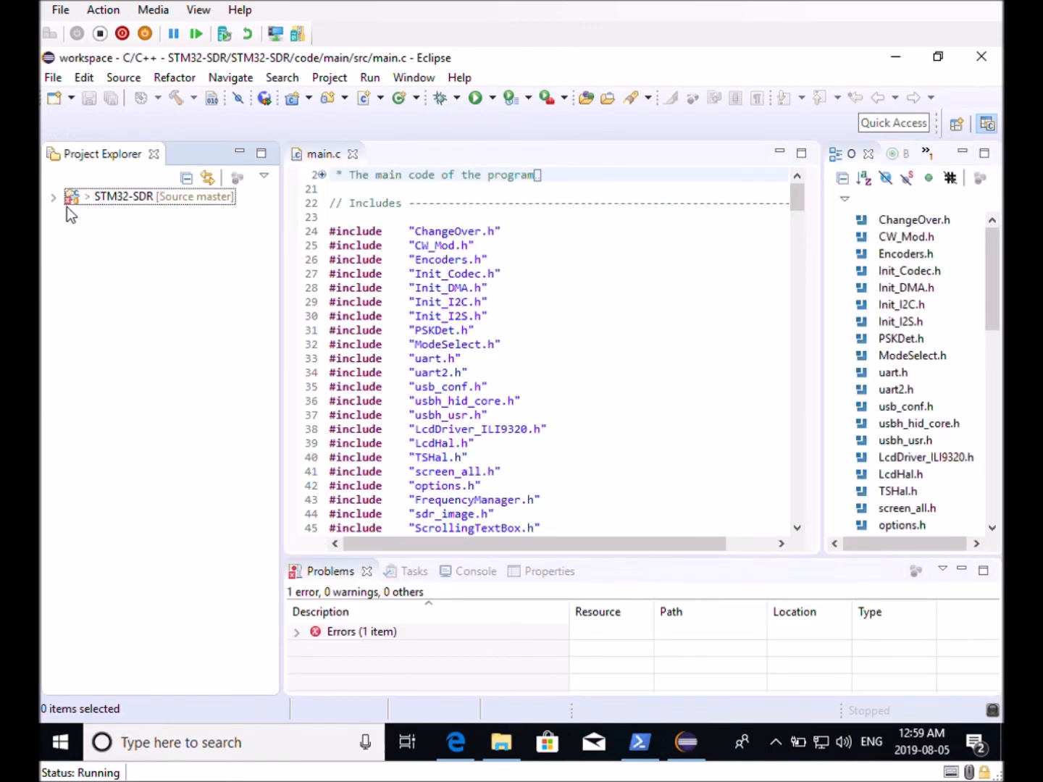
{"action": "left_click", "coordinate": [55, 198]}
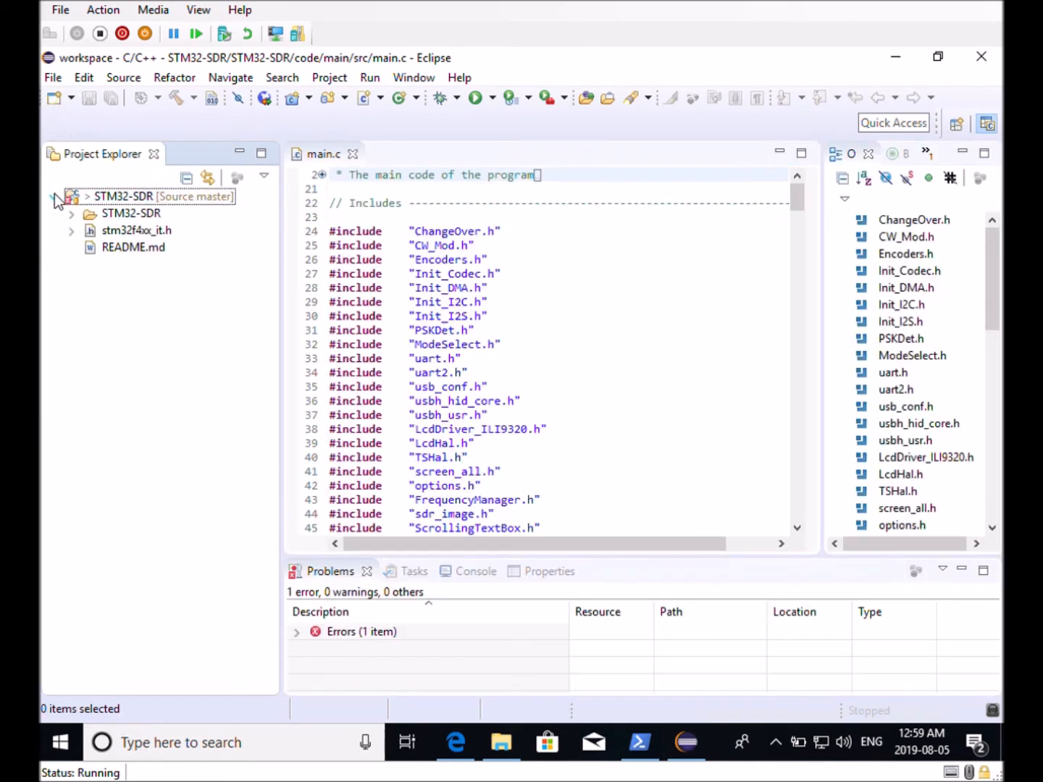
{"action": "left_click", "coordinate": [72, 213]}
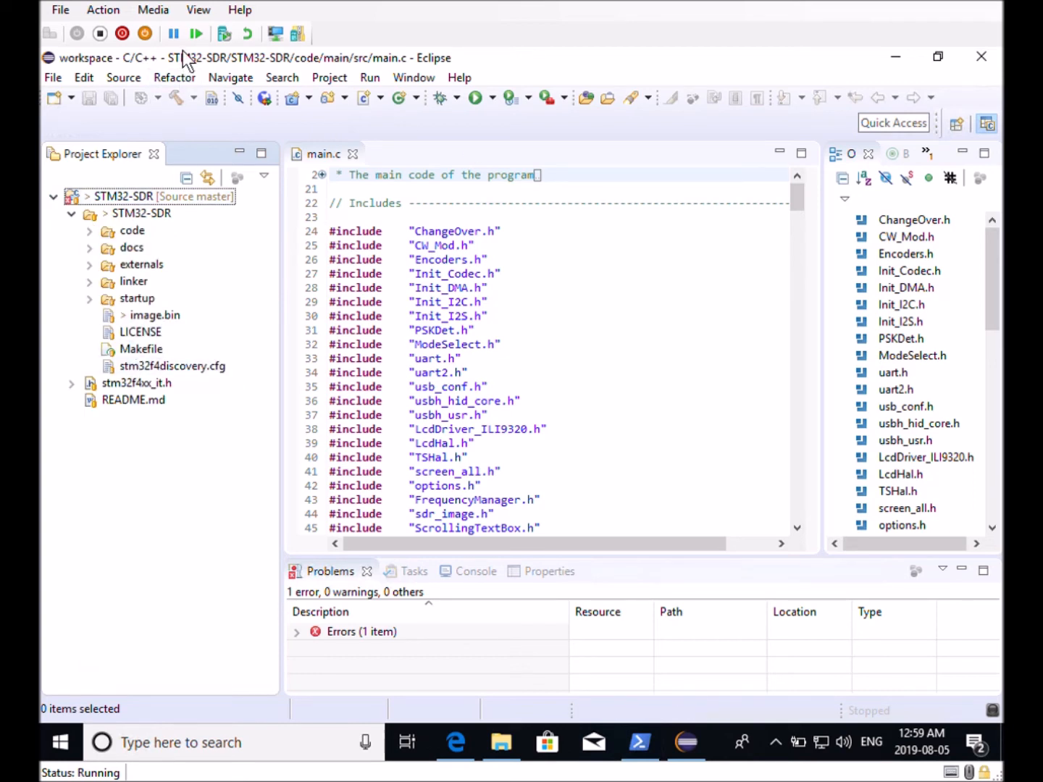
Clean all projects again and view the build console in an enlarged console panel
{"action": "left_click", "coordinate": [327, 81]}
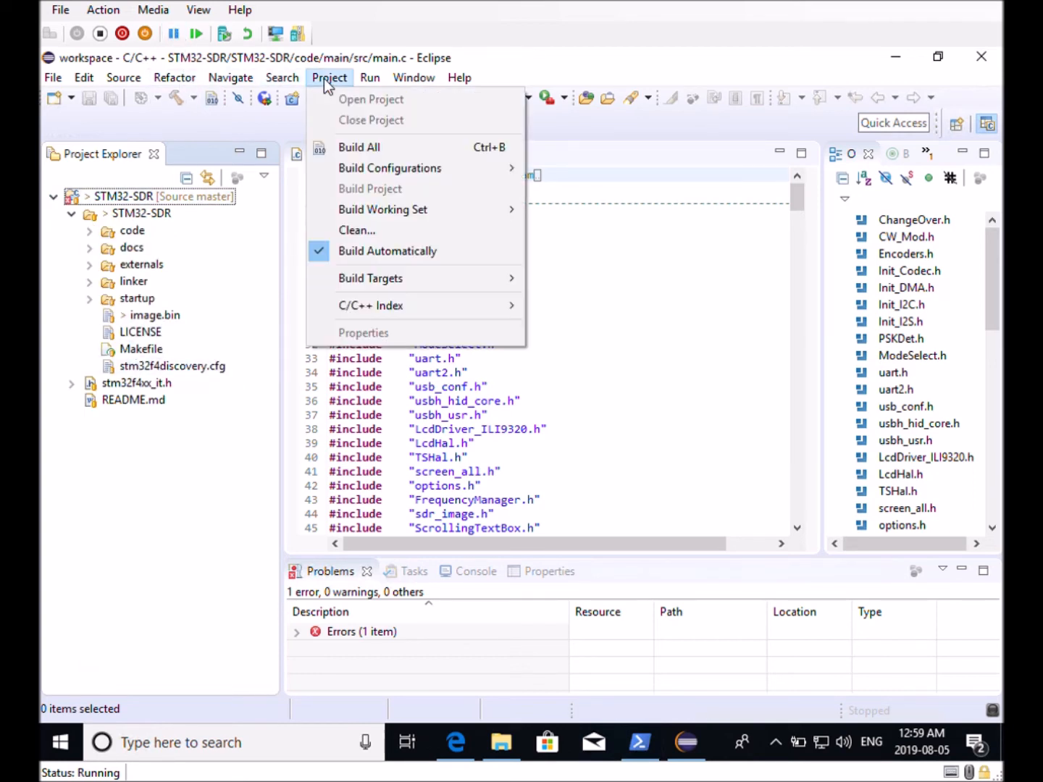
{"action": "left_click", "coordinate": [369, 231]}
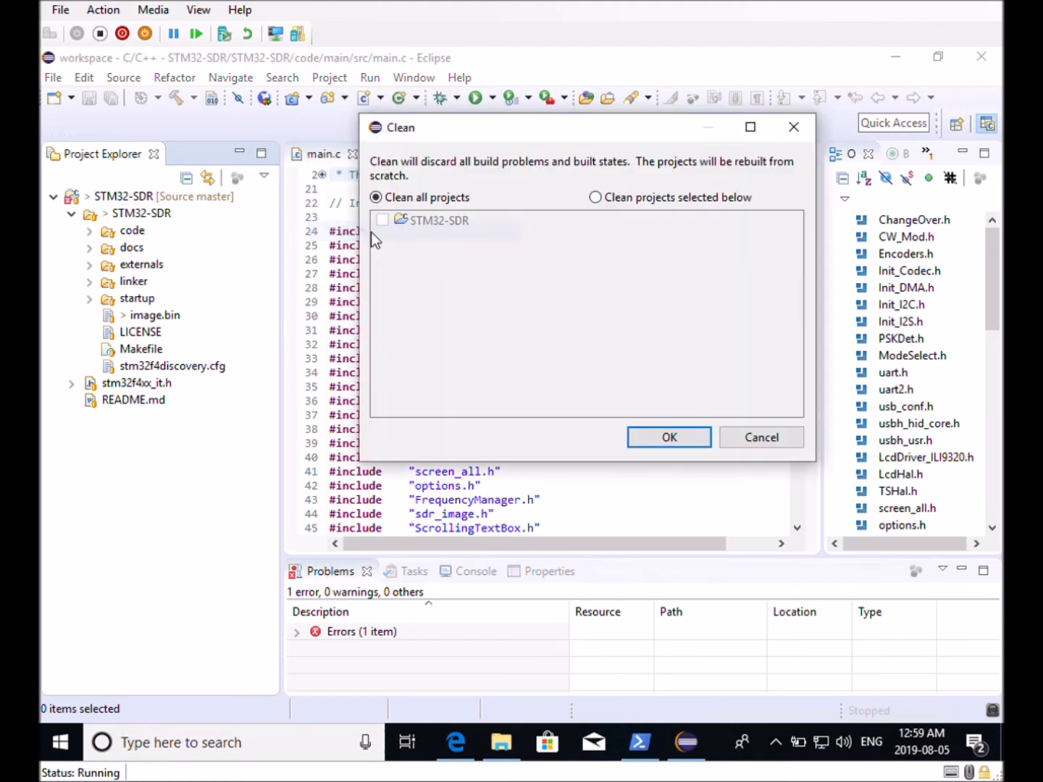
{"action": "left_click", "coordinate": [685, 440]}
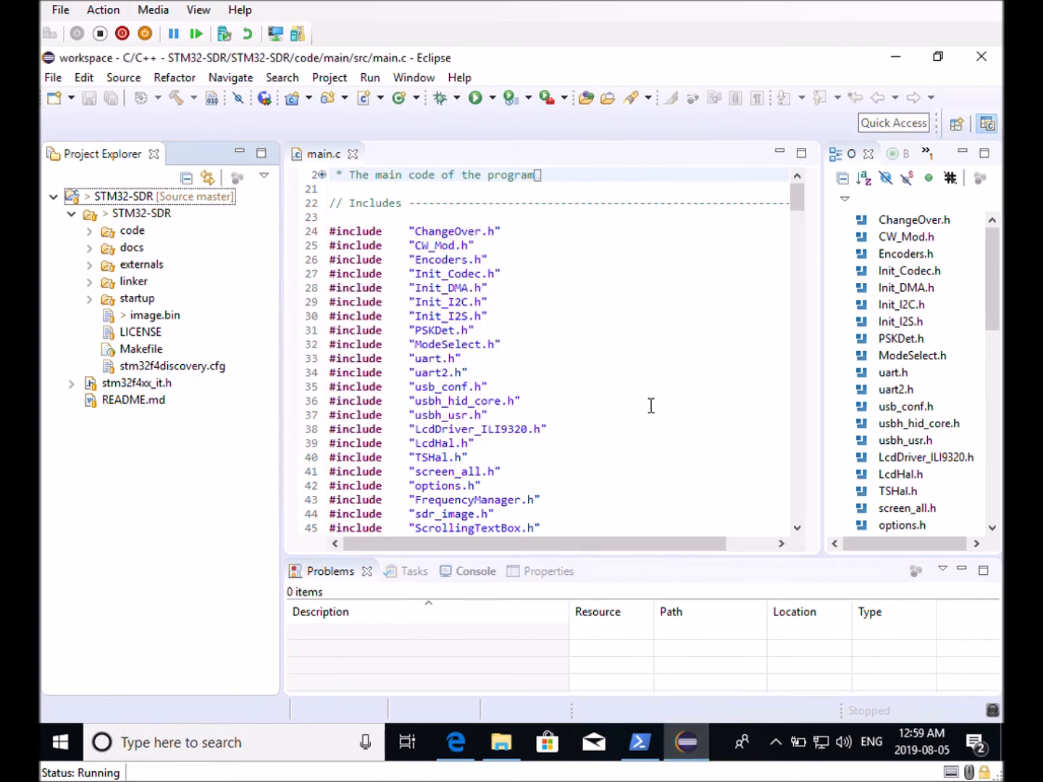
{"action": "left_click", "coordinate": [476, 572]}
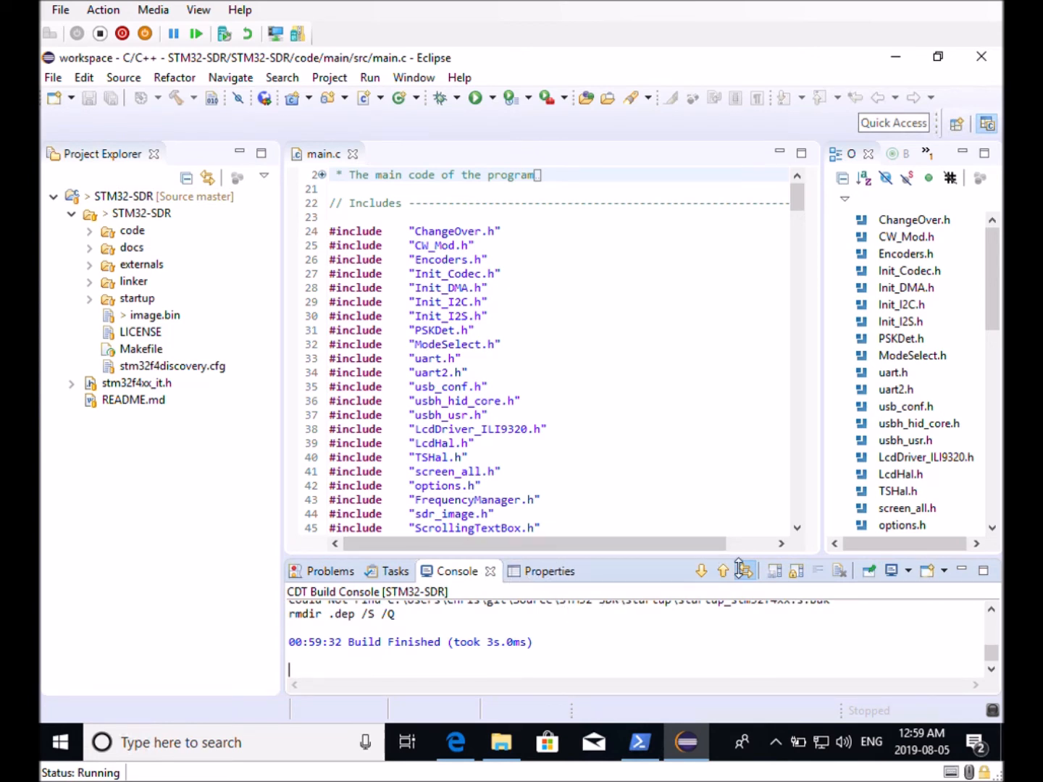
{"action": "left_click_drag", "start_coordinate": [874, 560], "coordinate": [879, 508]}
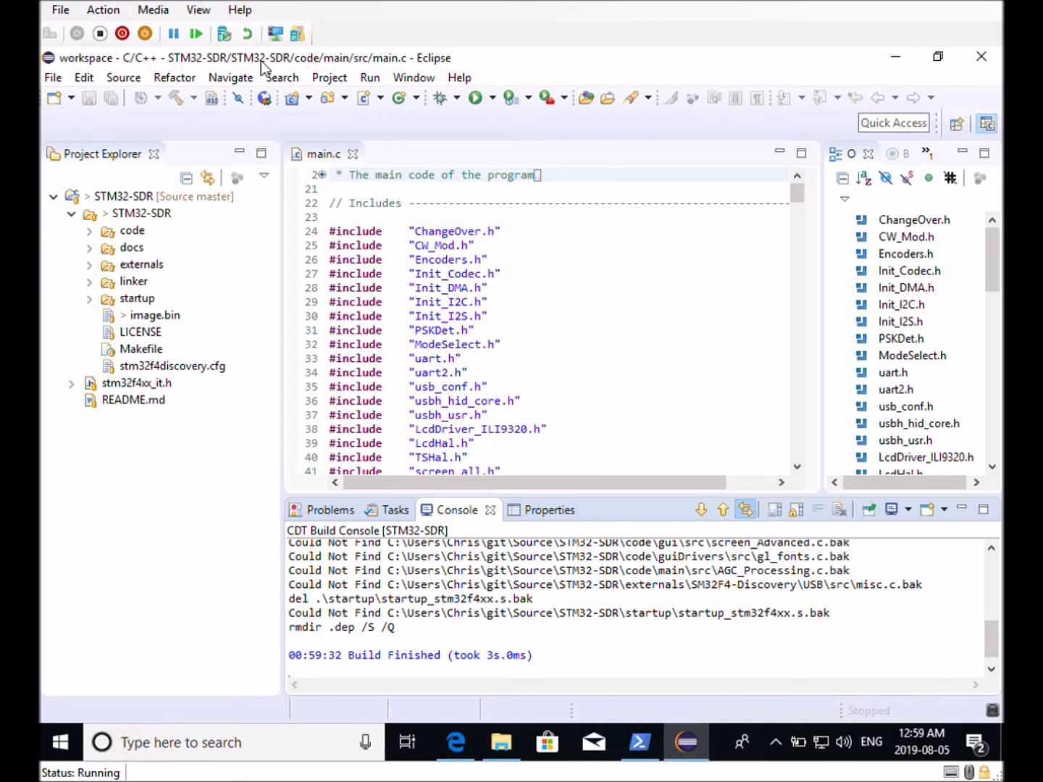
Build all projects and scroll through the console output of the build
{"action": "left_click", "coordinate": [327, 77]}
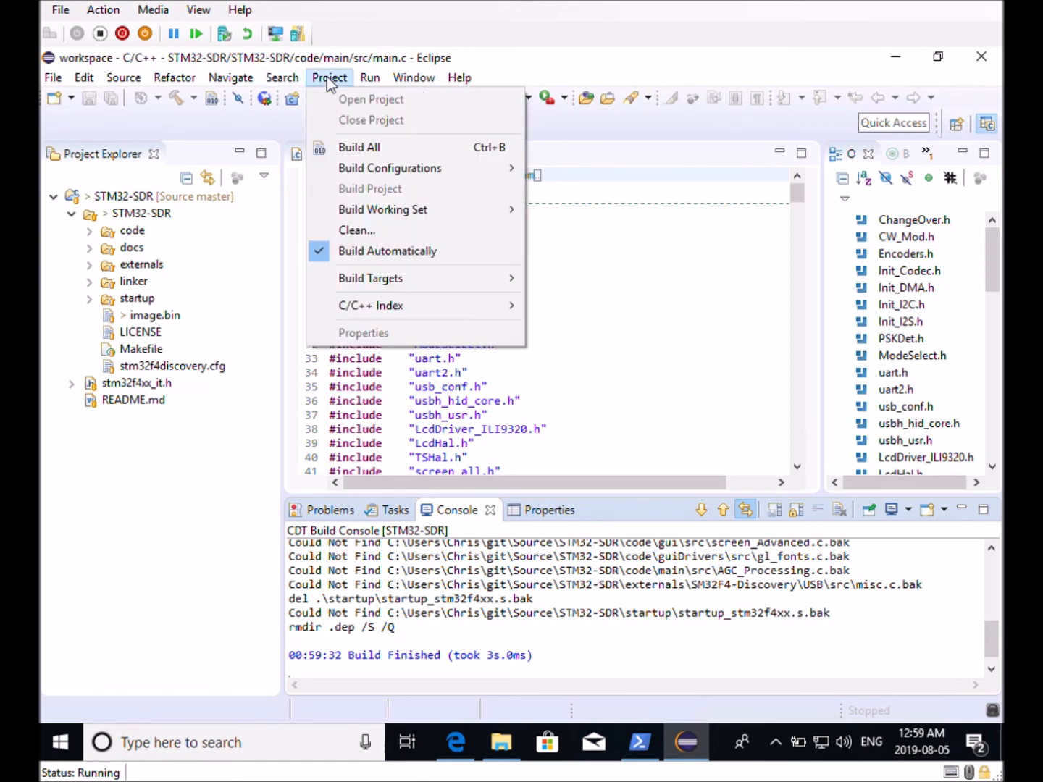
{"action": "left_click", "coordinate": [345, 147]}
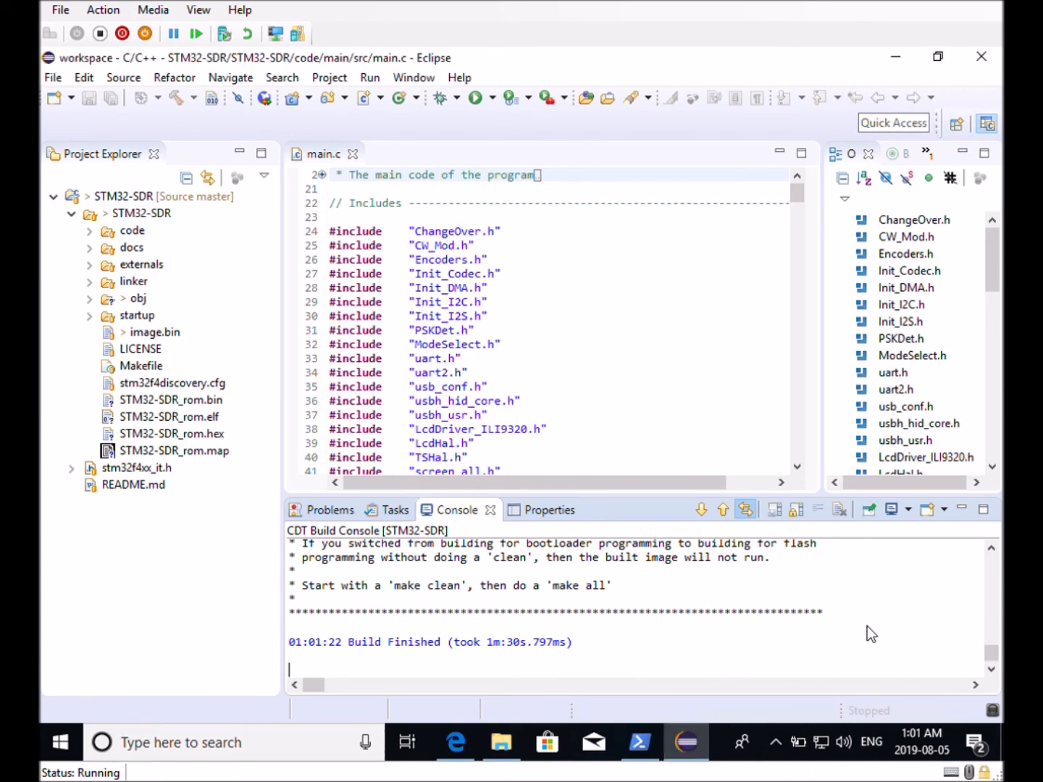
{"action": "scroll", "coordinate": [995, 548], "scroll_direction": "up", "scroll_amount": 7}
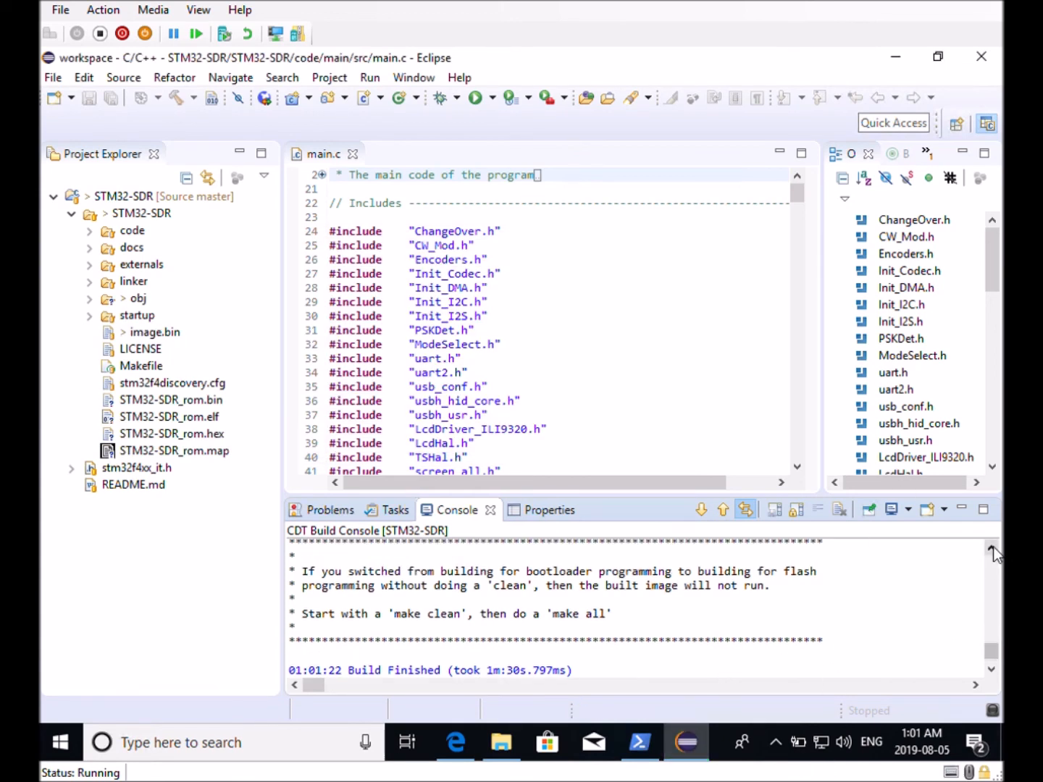
{"action": "scroll", "coordinate": [993, 549], "scroll_direction": "up", "scroll_amount": 7}
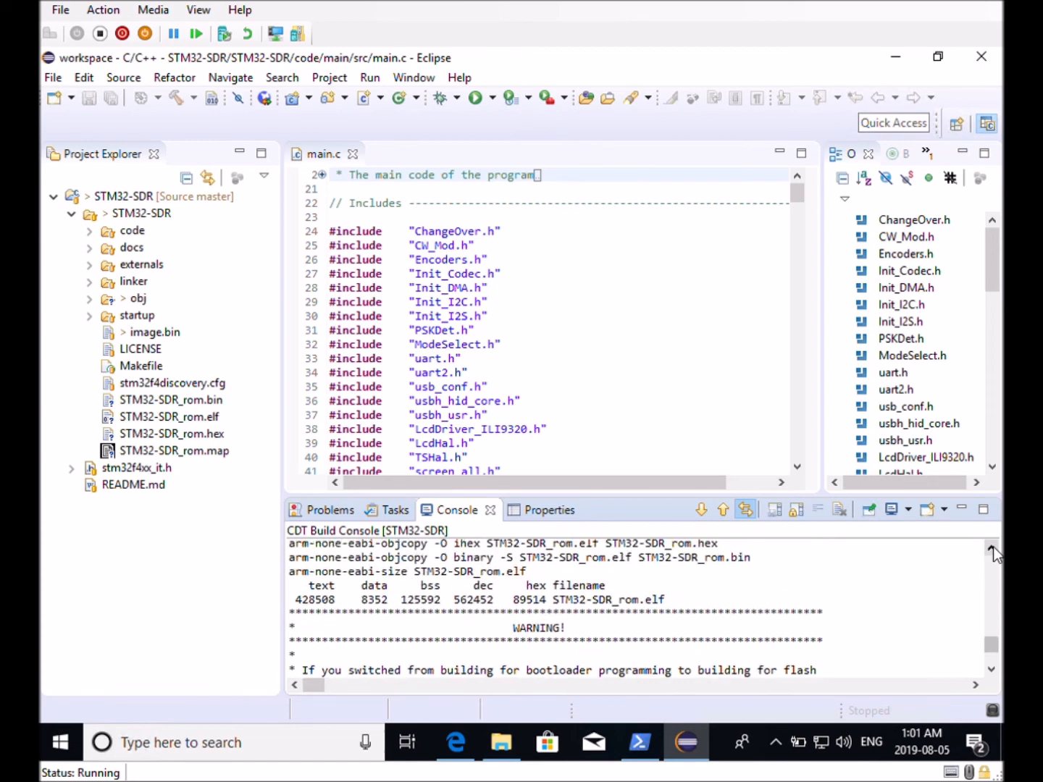
{"action": "scroll", "coordinate": [992, 627], "scroll_direction": "down", "scroll_amount": 5}
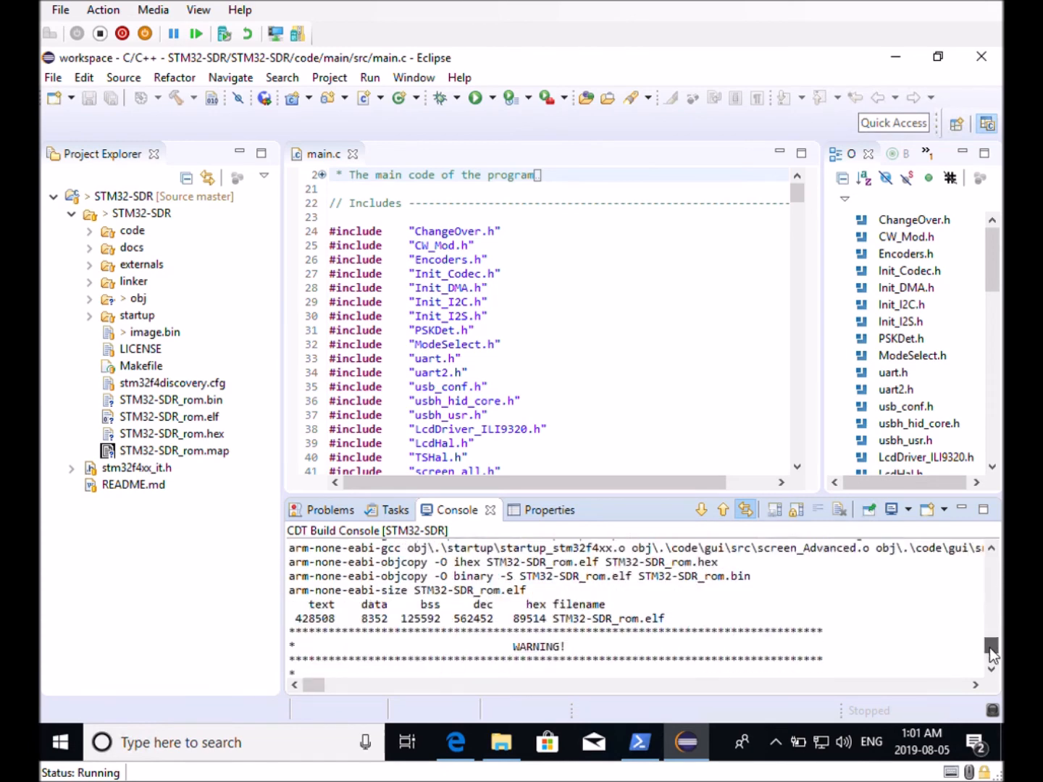
Expand code, main and src in the project tree and scroll main.c to the VERSION_STRING definition
{"action": "left_click", "coordinate": [324, 511]}
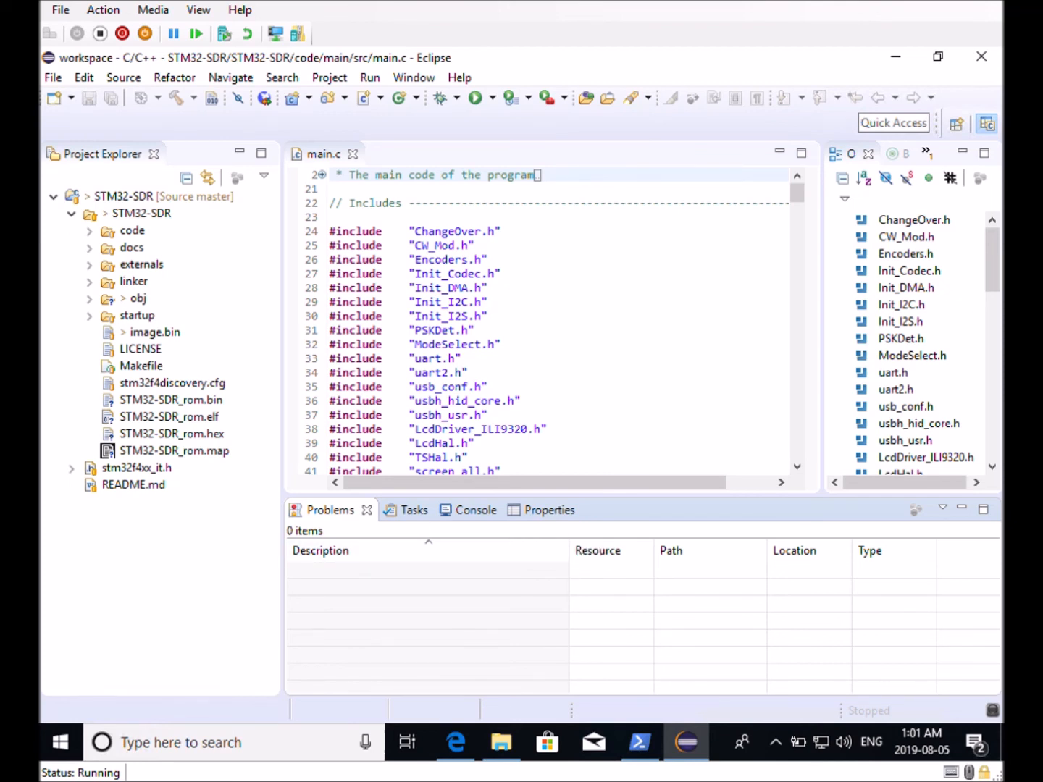
{"action": "left_click", "coordinate": [89, 232]}
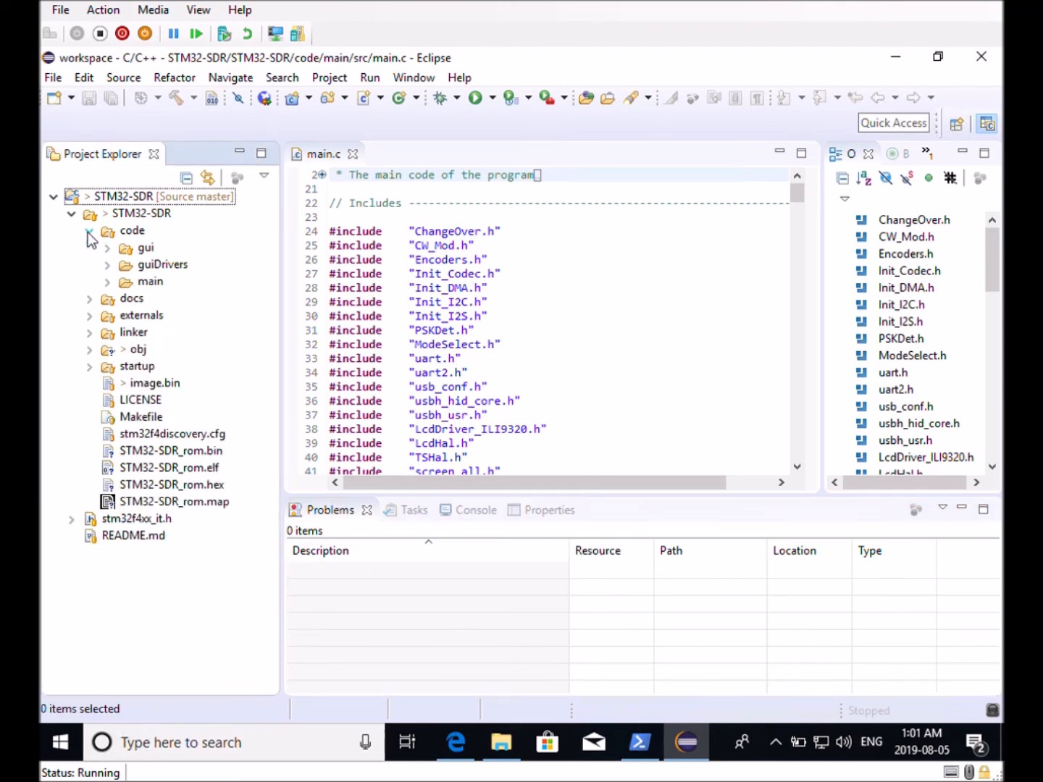
{"action": "left_click", "coordinate": [108, 283]}
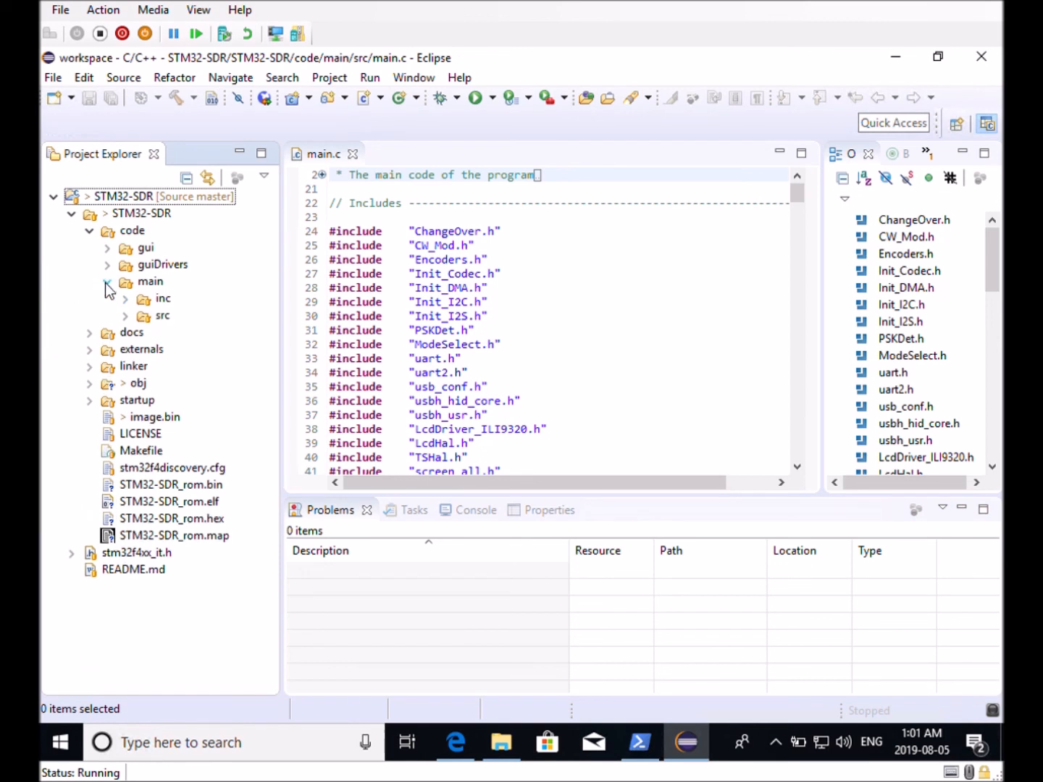
{"action": "left_click", "coordinate": [127, 316]}
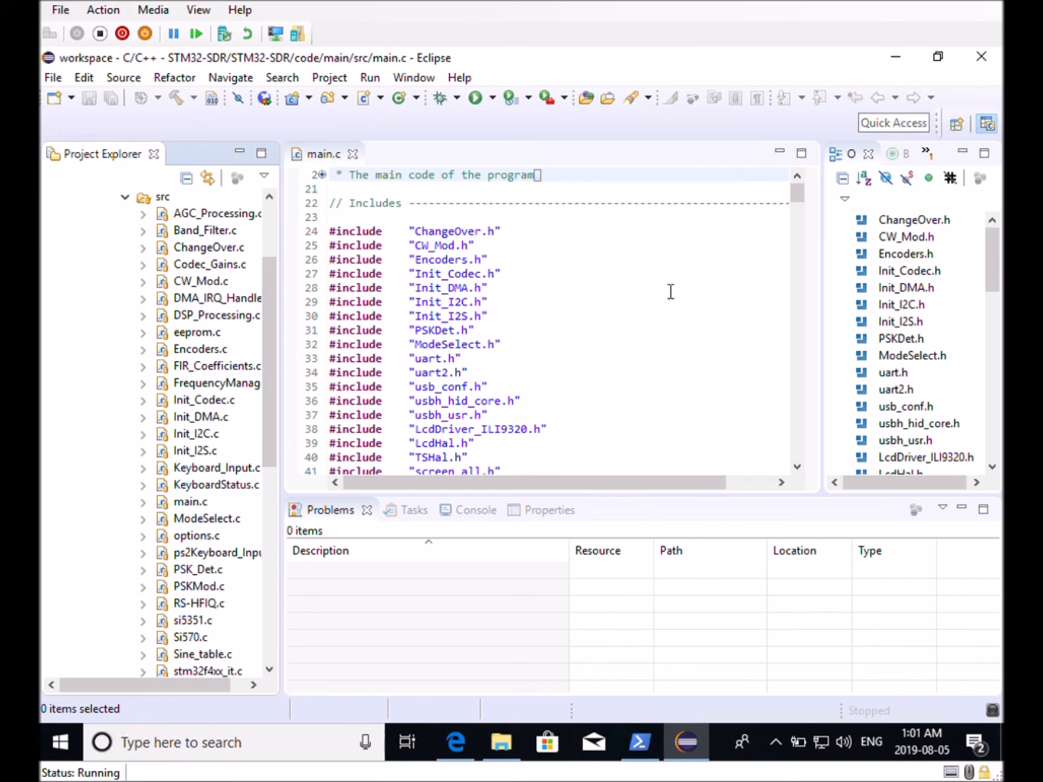
{"action": "scroll", "coordinate": [694, 261], "scroll_direction": "down", "scroll_amount": 7}
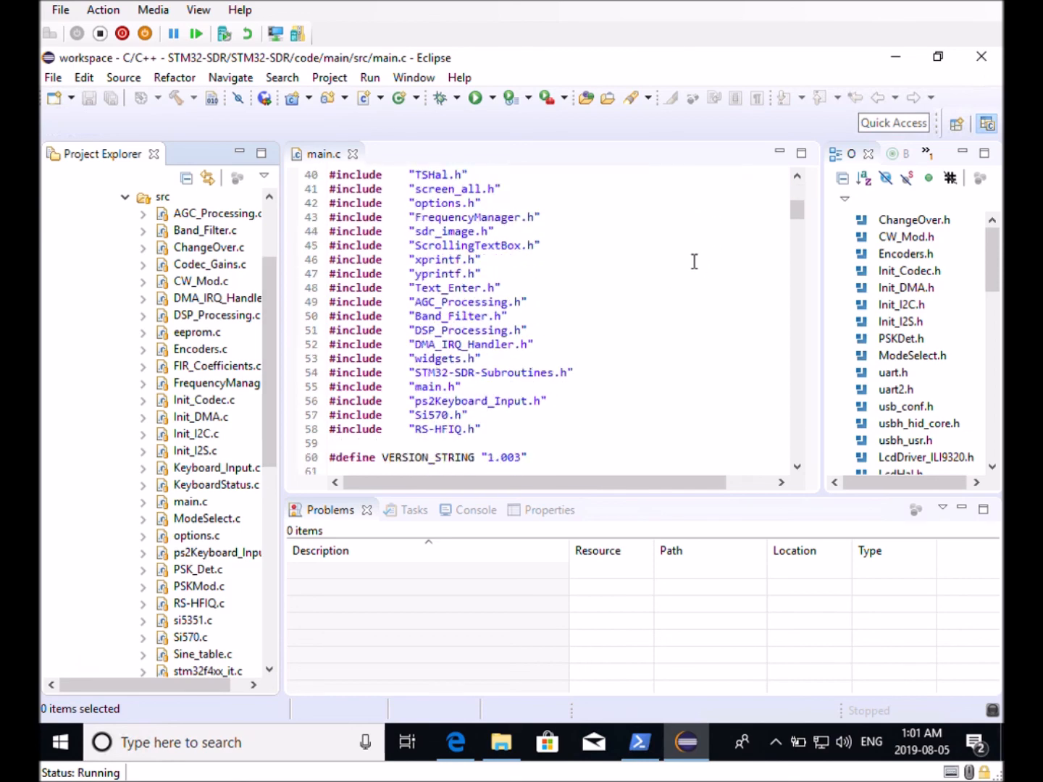
{"action": "scroll", "coordinate": [695, 262], "scroll_direction": "down", "scroll_amount": 4}
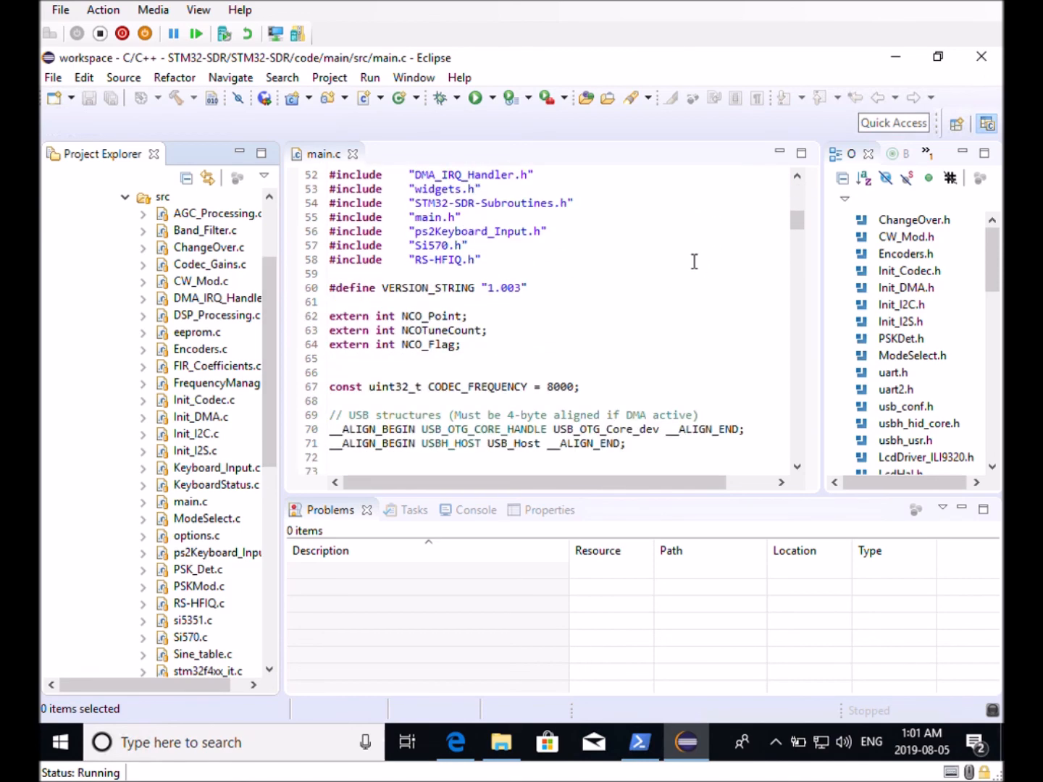
Append Dev to VERSION_STRING so it reads 1.003Dev, and save all files
{"action": "left_click", "coordinate": [522, 289]}
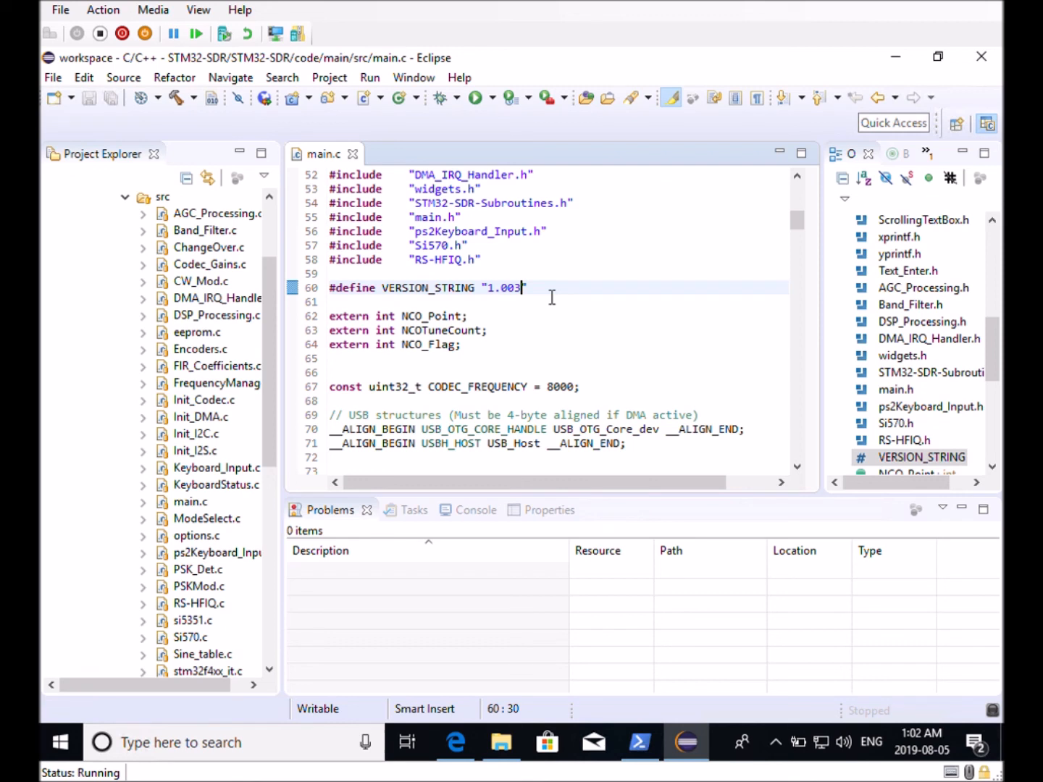
{"action": "type", "text": "Dev"}
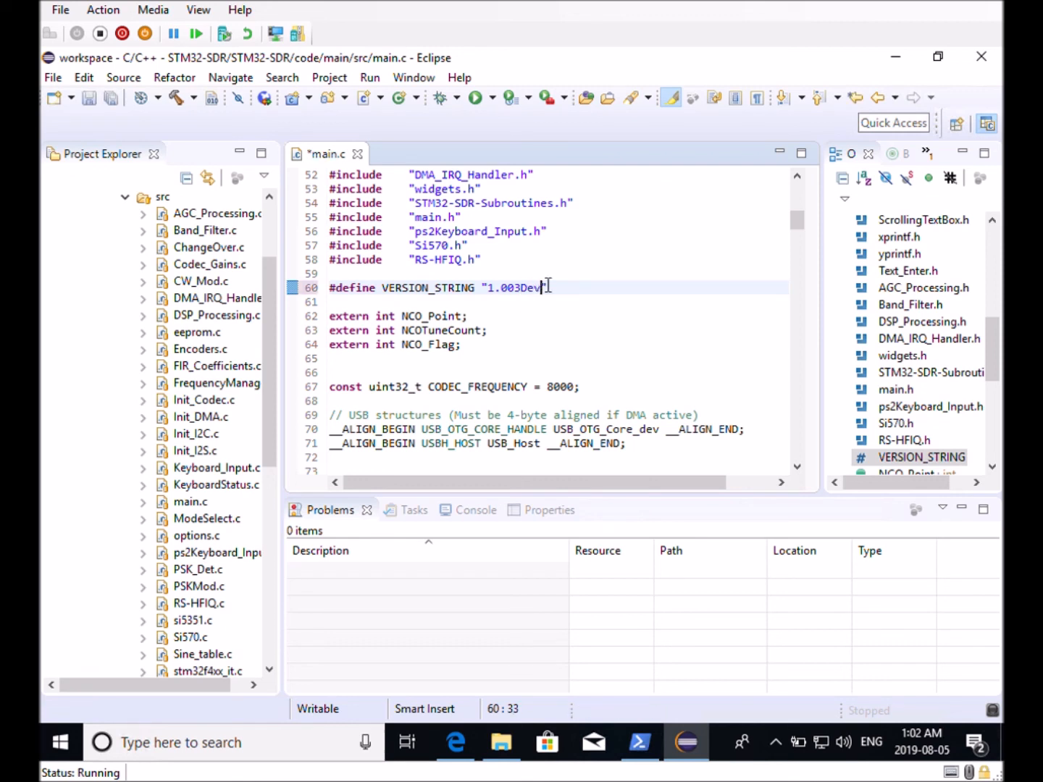
{"action": "left_click", "coordinate": [595, 374]}
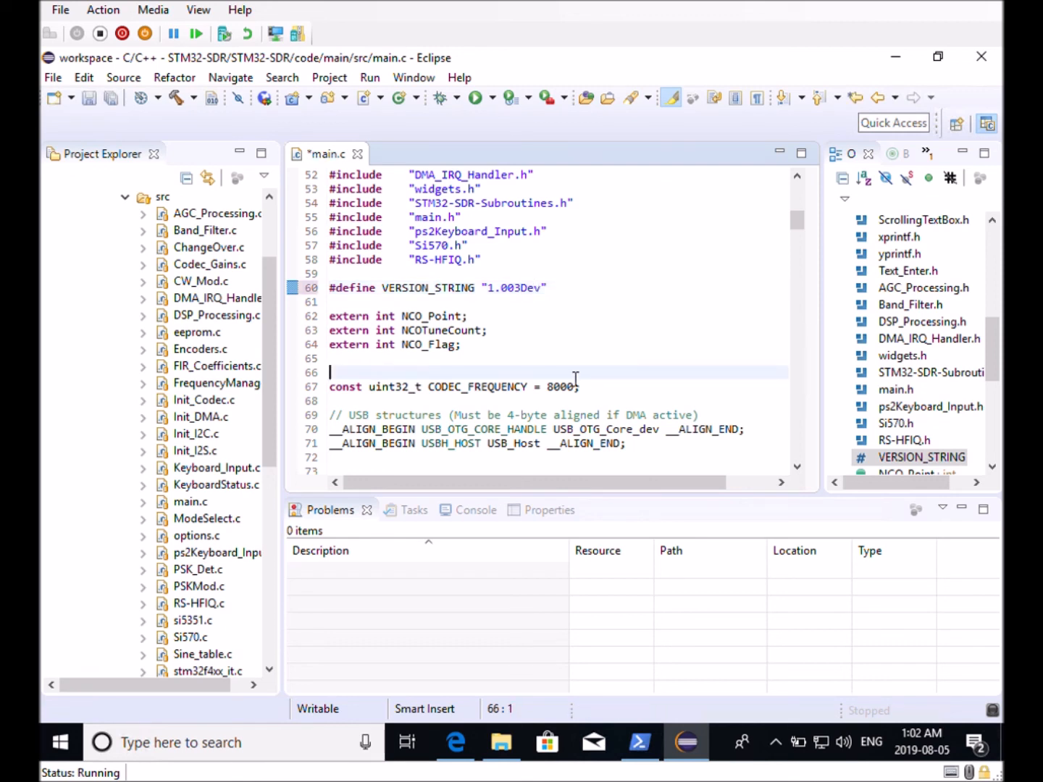
{"action": "left_click", "coordinate": [65, 81]}
{"action": "left_click", "coordinate": [98, 259]}
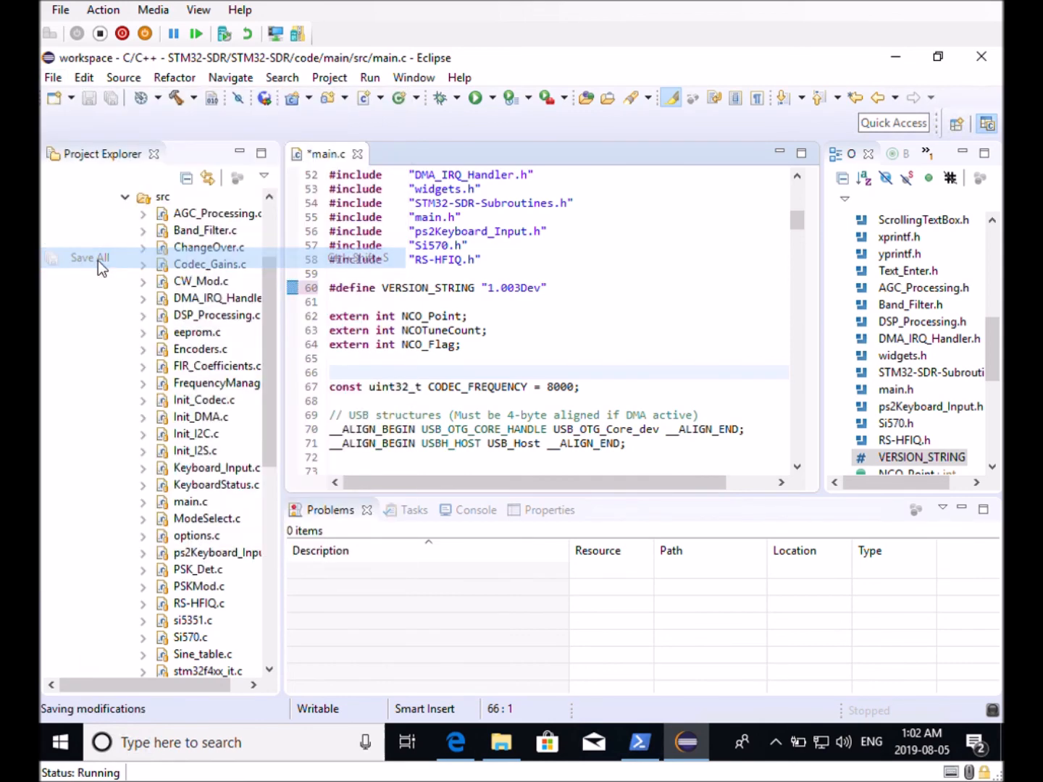
Build the project and follow its progress in the Console
{"action": "left_click", "coordinate": [330, 77]}
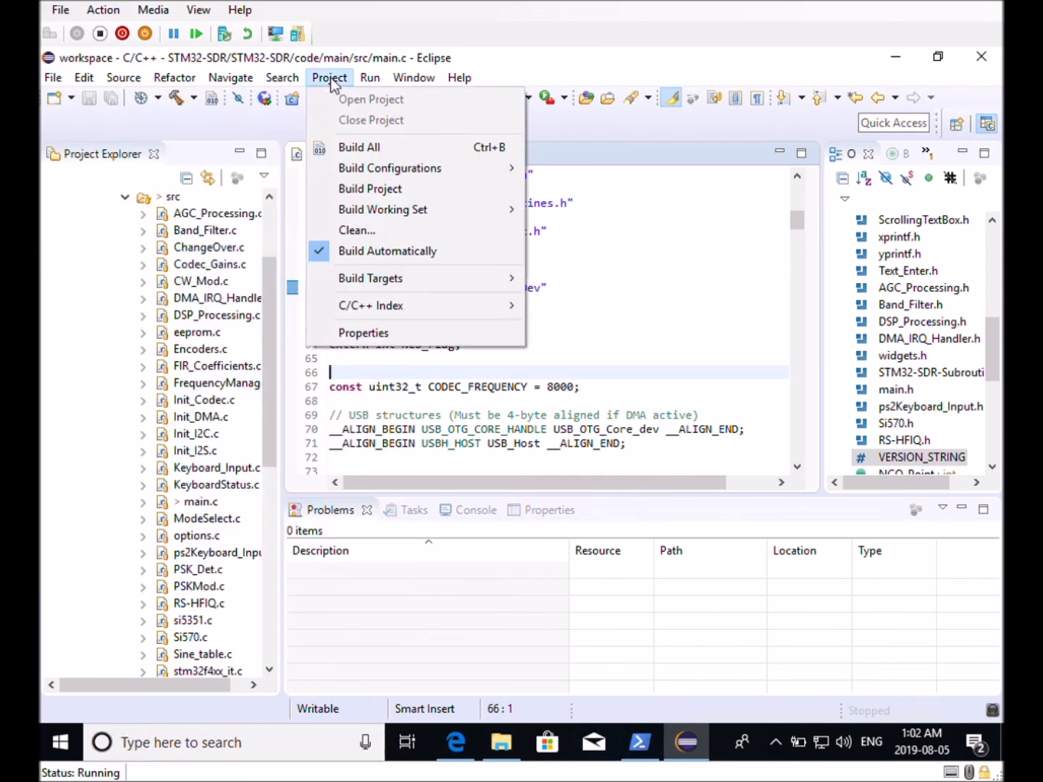
{"action": "left_click", "coordinate": [383, 191]}
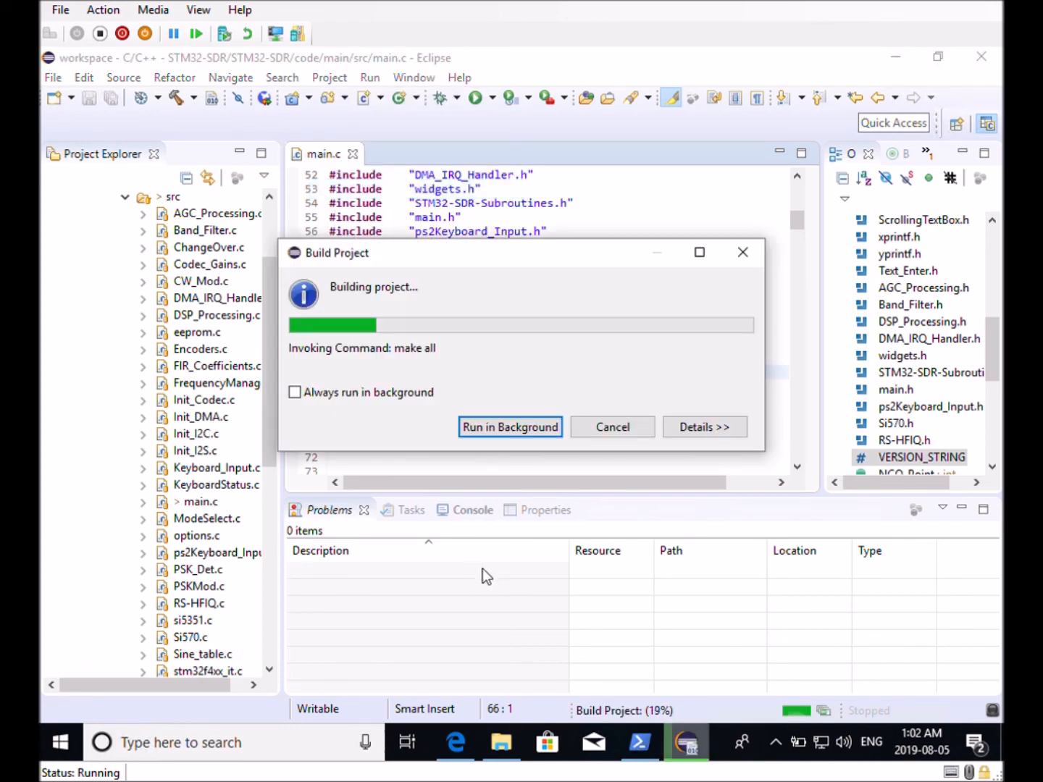
{"action": "left_click", "coordinate": [474, 511]}
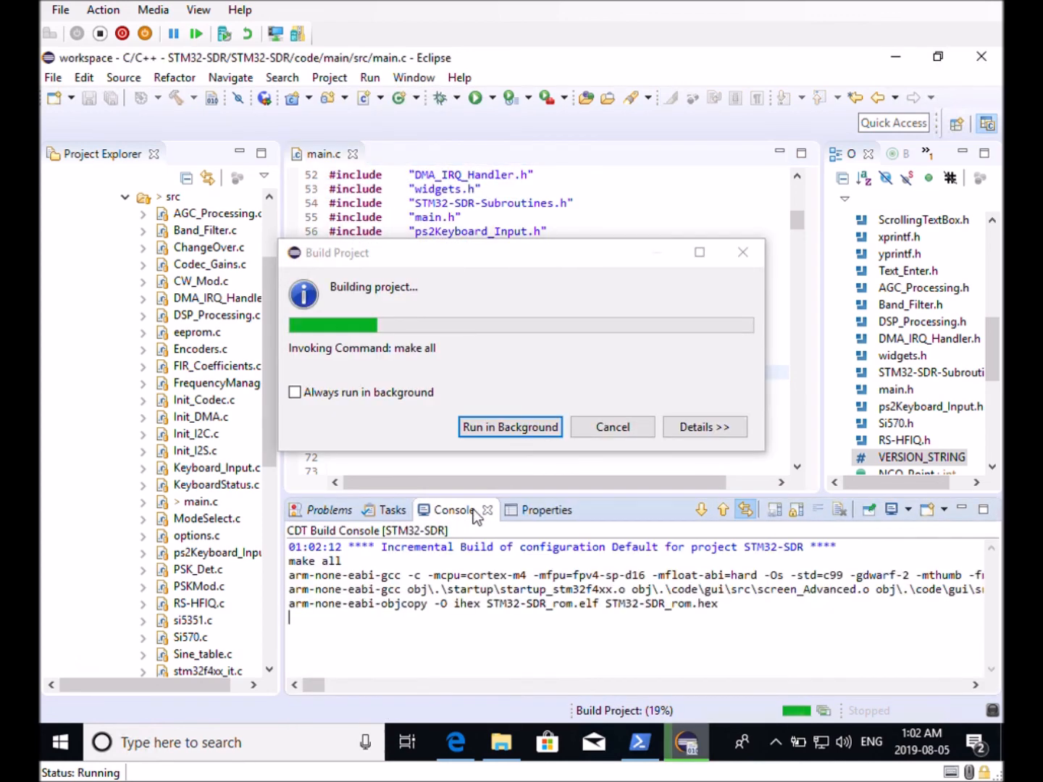